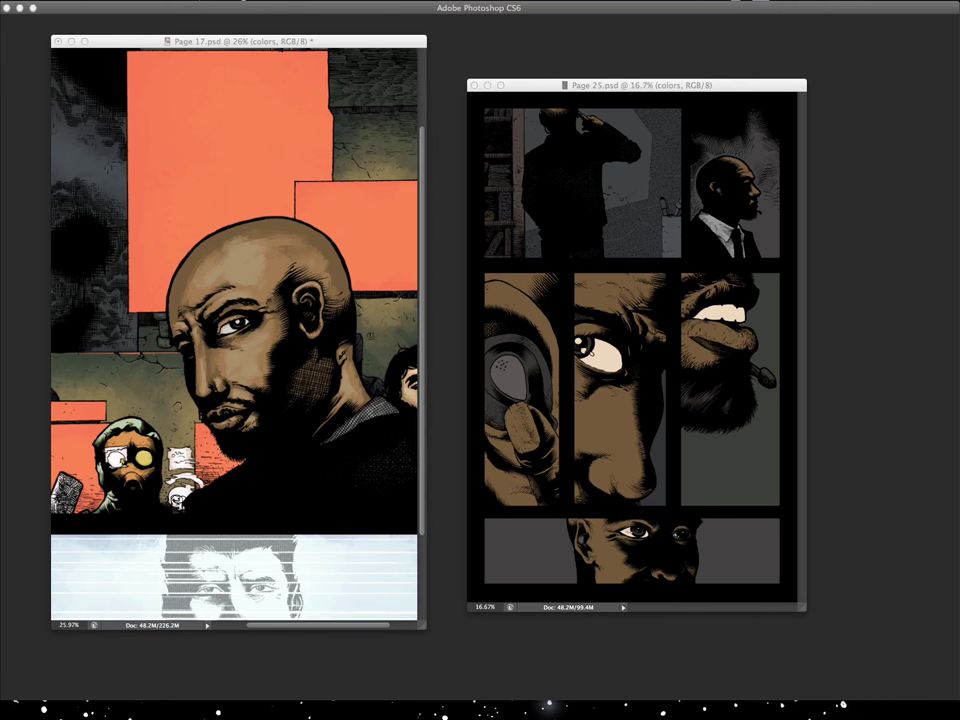
Move the Page 25 window up and left and enlarge it to show the whole page
click(672, 86)
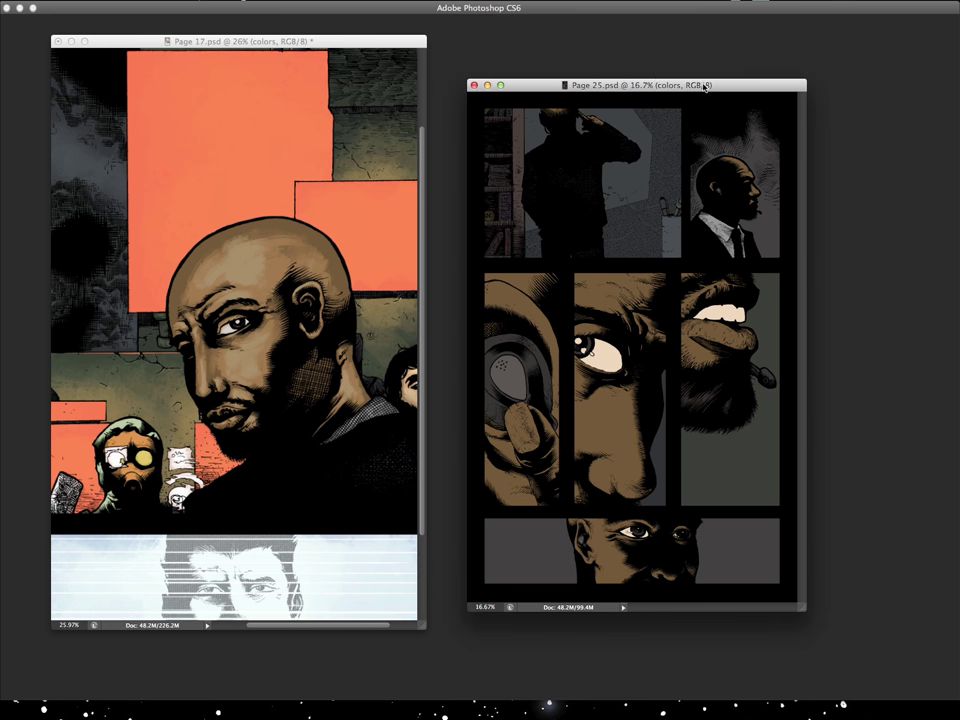
drag(704, 87, 642, 66)
drag(735, 597, 833, 625)
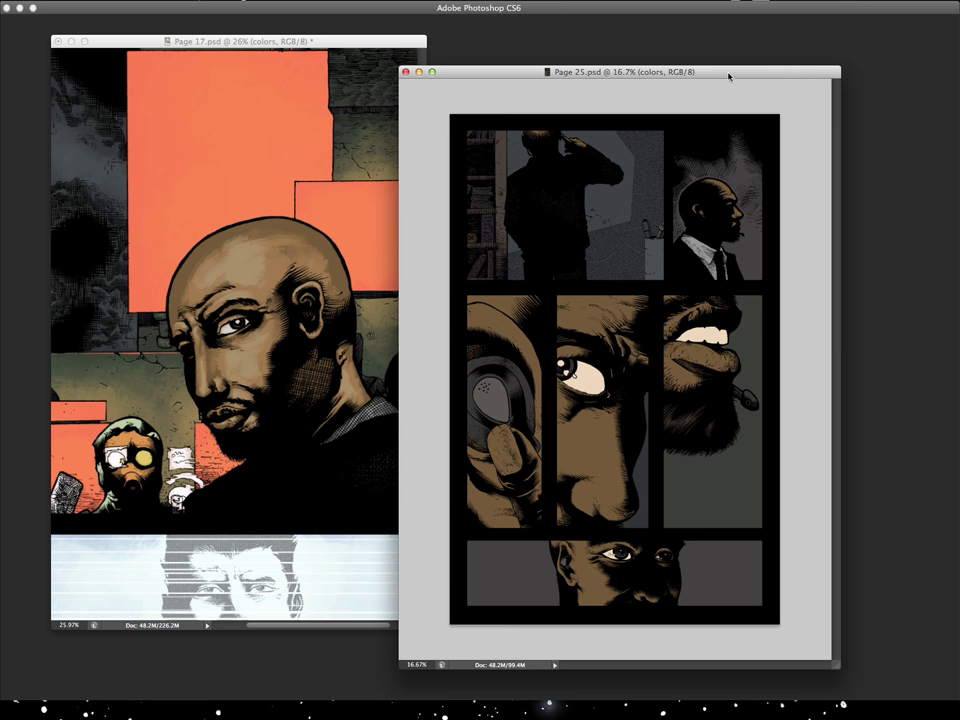
drag(729, 76, 728, 75)
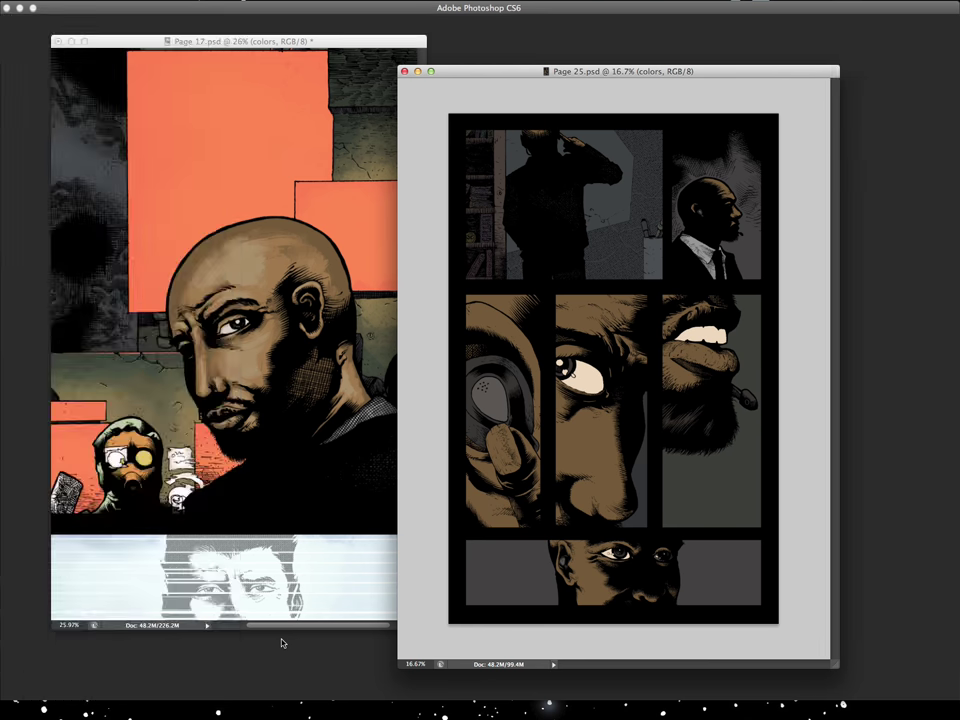
Magic Wand the silhouetted figure, deselect it, and bring the workspace panels back
click(588, 171)
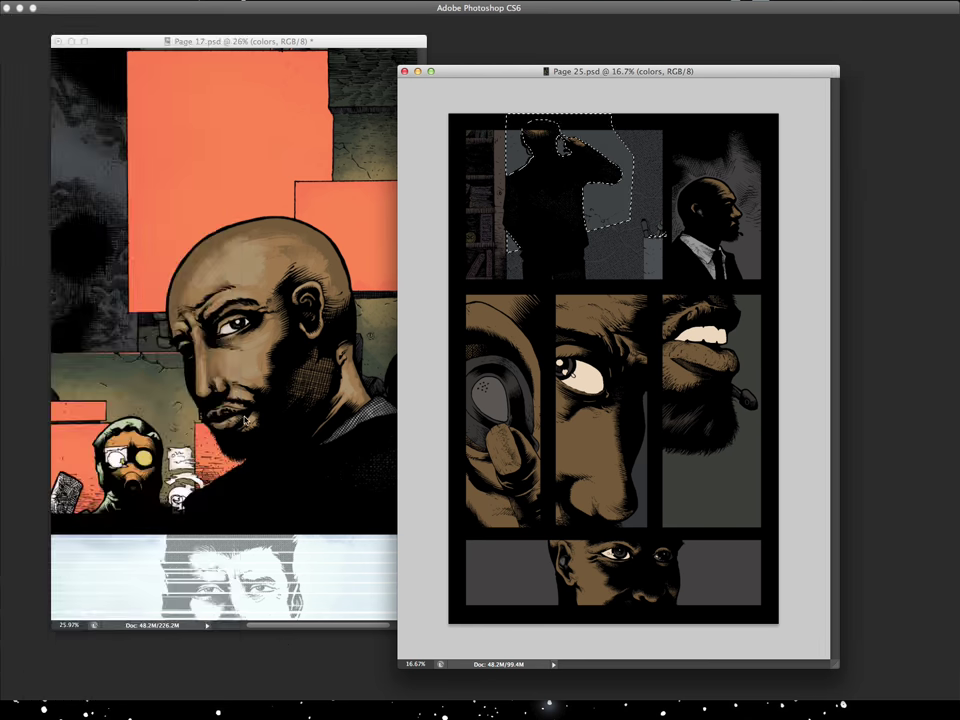
key(ctrl+d)
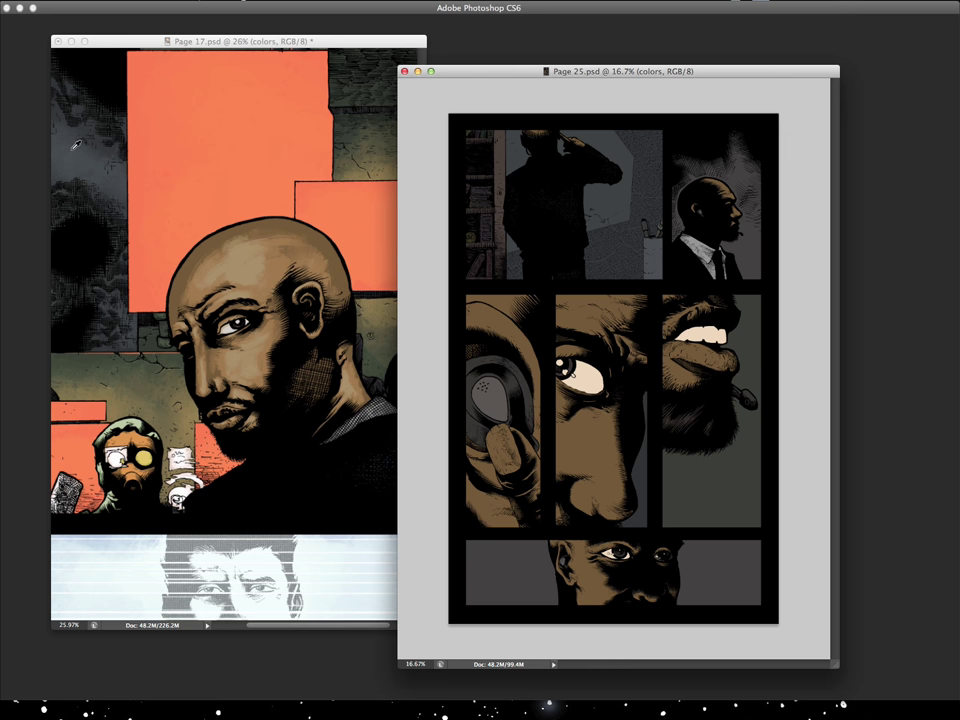
key(Tab)
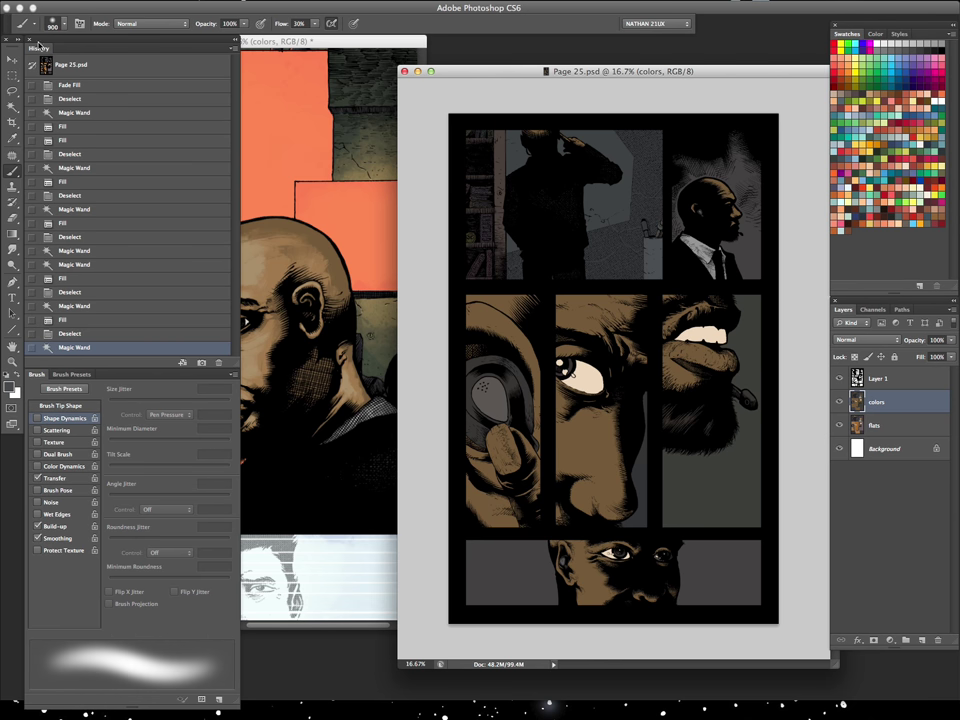
Choose a textured Dual Brush preset at size 175
click(52, 20)
click(40, 43)
click(501, 69)
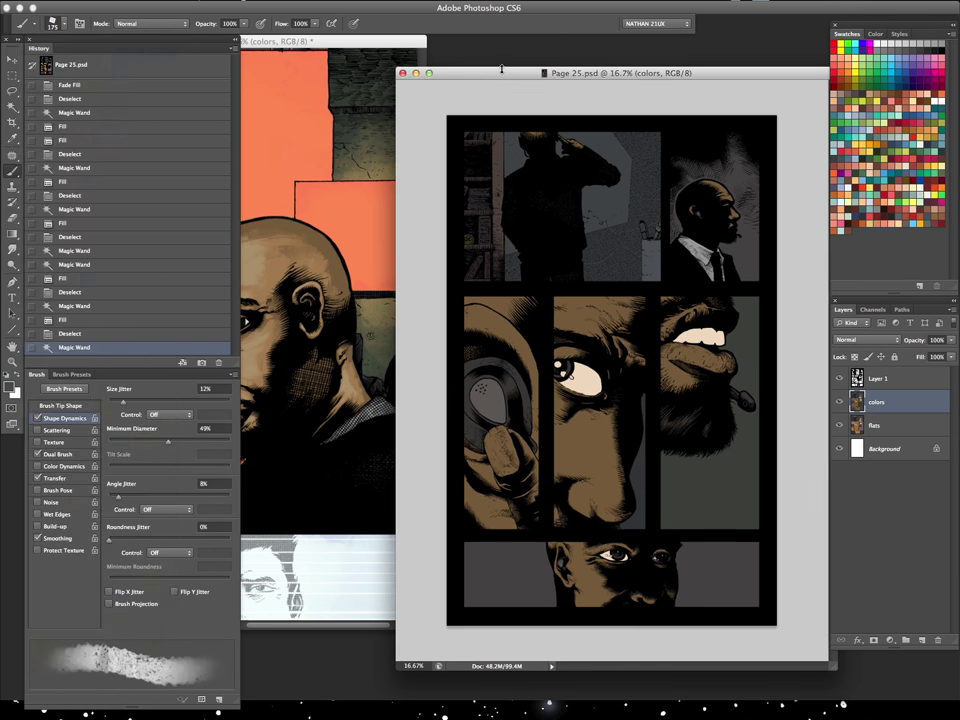
key(Tab)
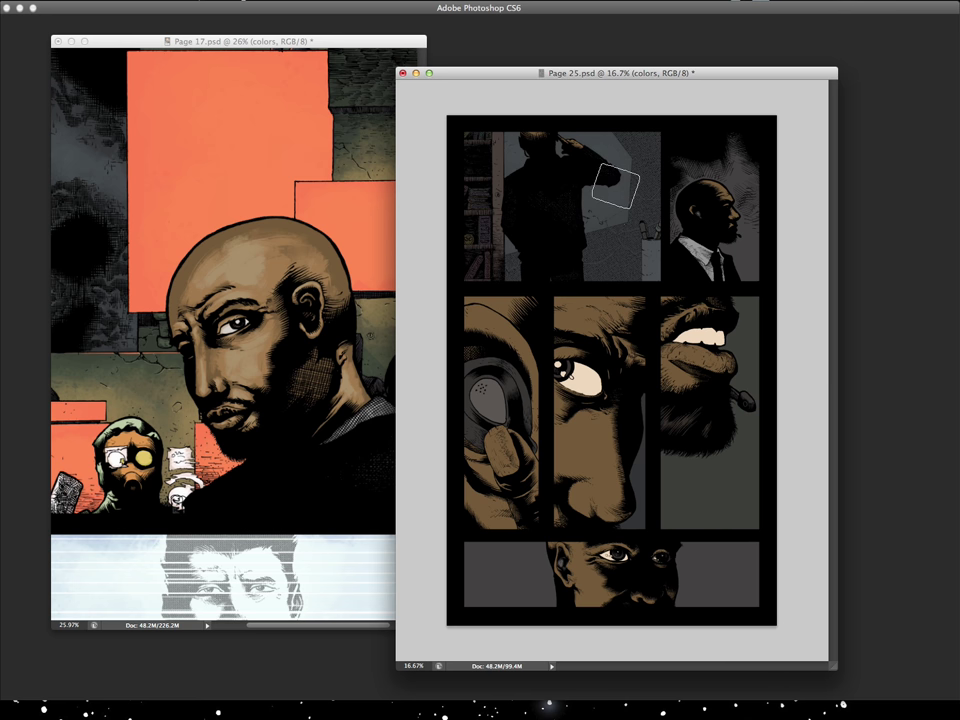
key(Tab)
Pick a dark grey foreground and paint shading over the figure's head in panel 1
click(10, 386)
click(625, 261)
click(885, 156)
drag(557, 133, 591, 160)
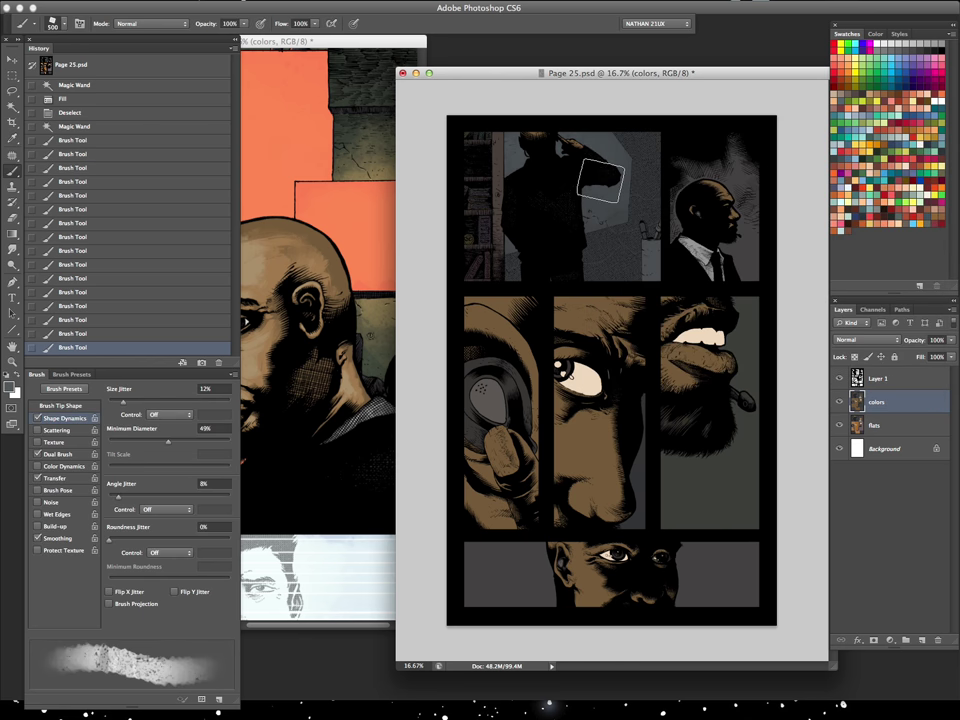
key(bracketleft)
key(bracketleft)
key(bracketleft)
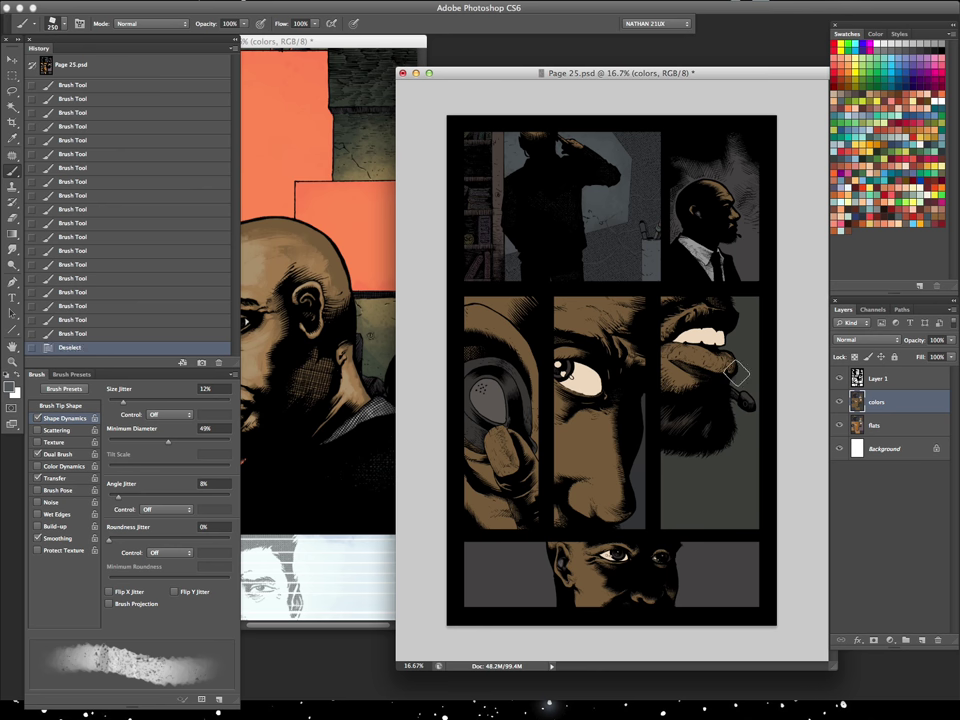
Magic Wand the grey background of the first panel
key(ctrl+d)
key(w)
click(624, 259)
key(Tab)
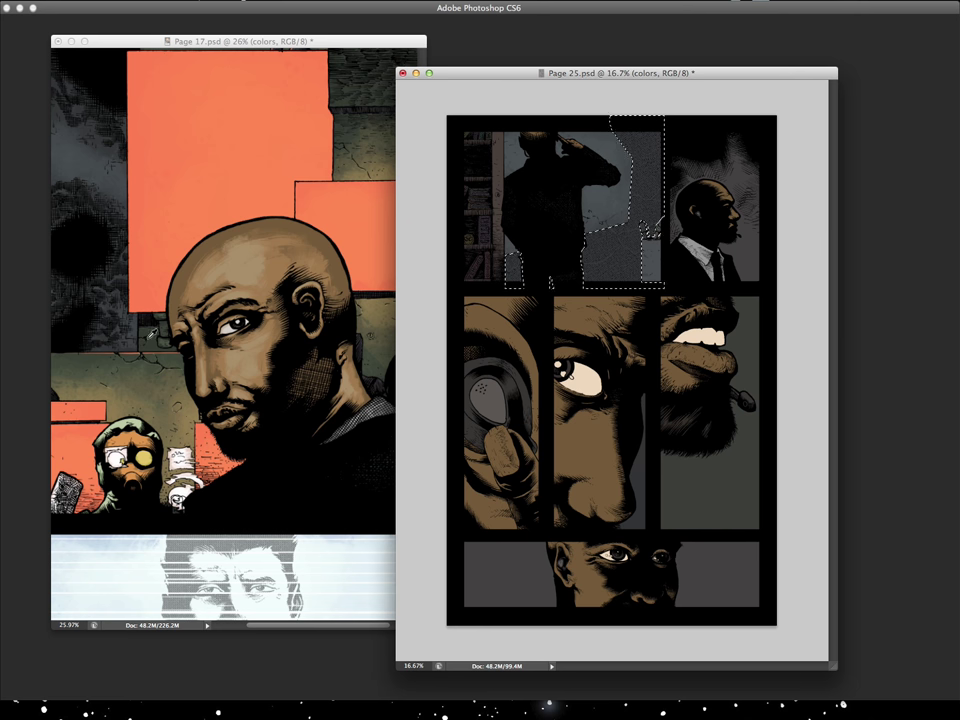
Fill the selected first-panel background with the foreground colour
click(108, 345)
click(835, 400)
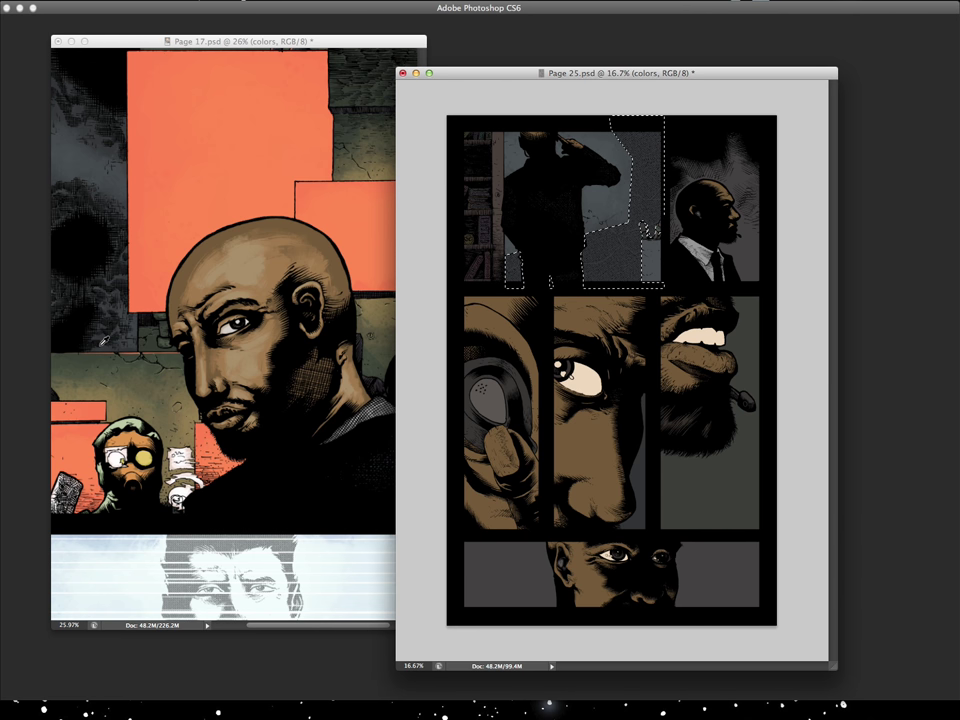
key(Tab)
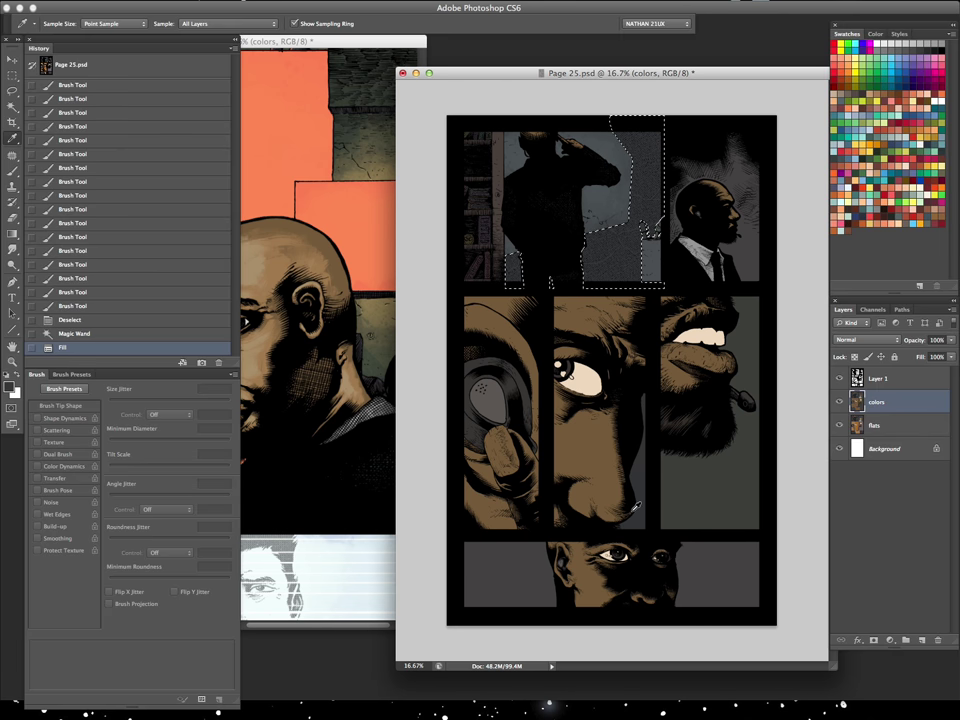
key(alt+BackSpace)
Darken the background with Hue/Saturation lightness -11, then deselect
key(ctrl+u)
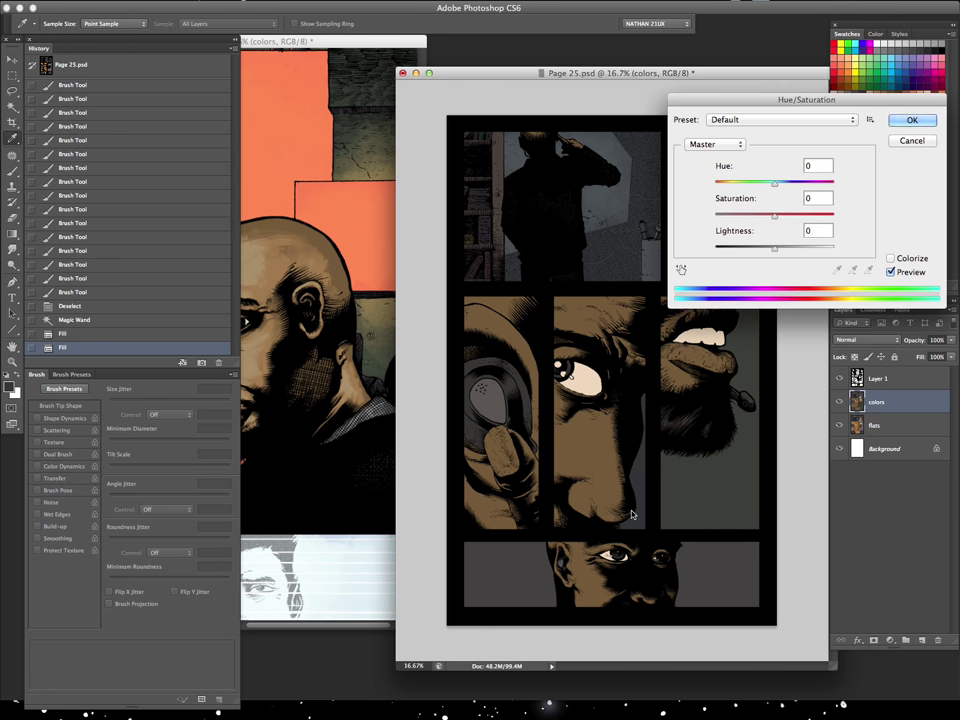
drag(774, 249, 778, 216)
click(910, 119)
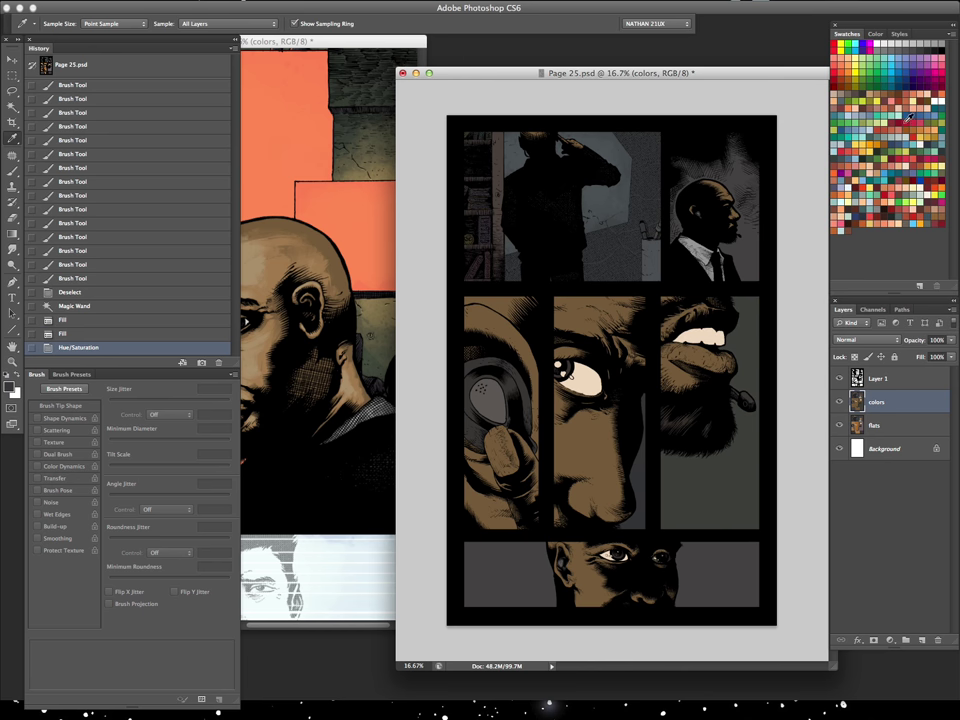
key(ctrl+d)
Select and deselect the top-right panel's background, then bring Page 17 to the front
key(w)
click(486, 193)
key(ctrl+d)
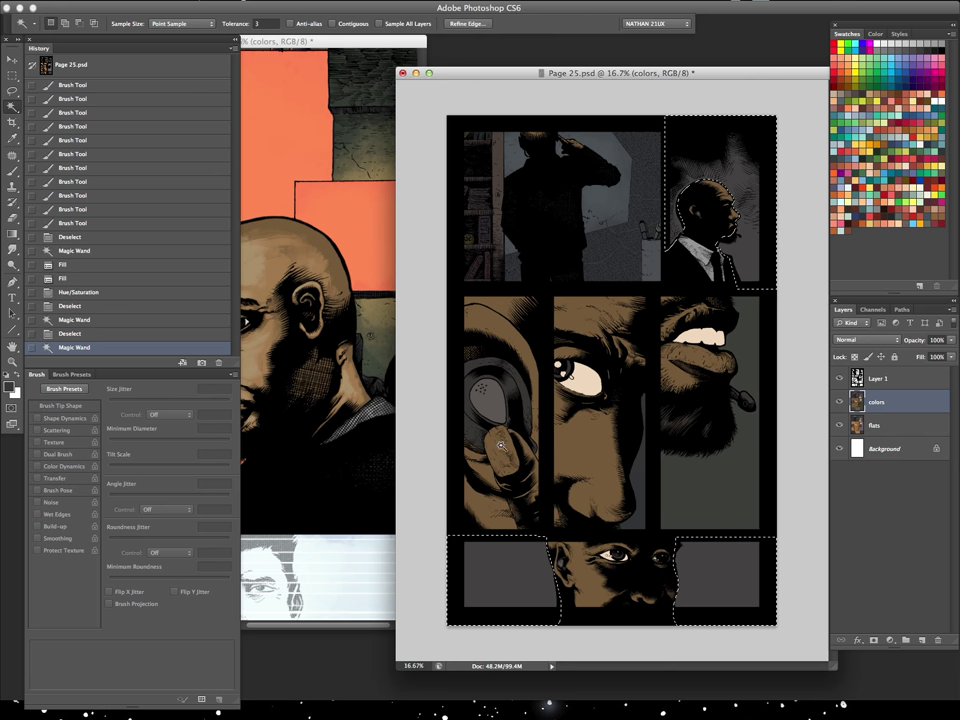
key(Tab)
click(347, 42)
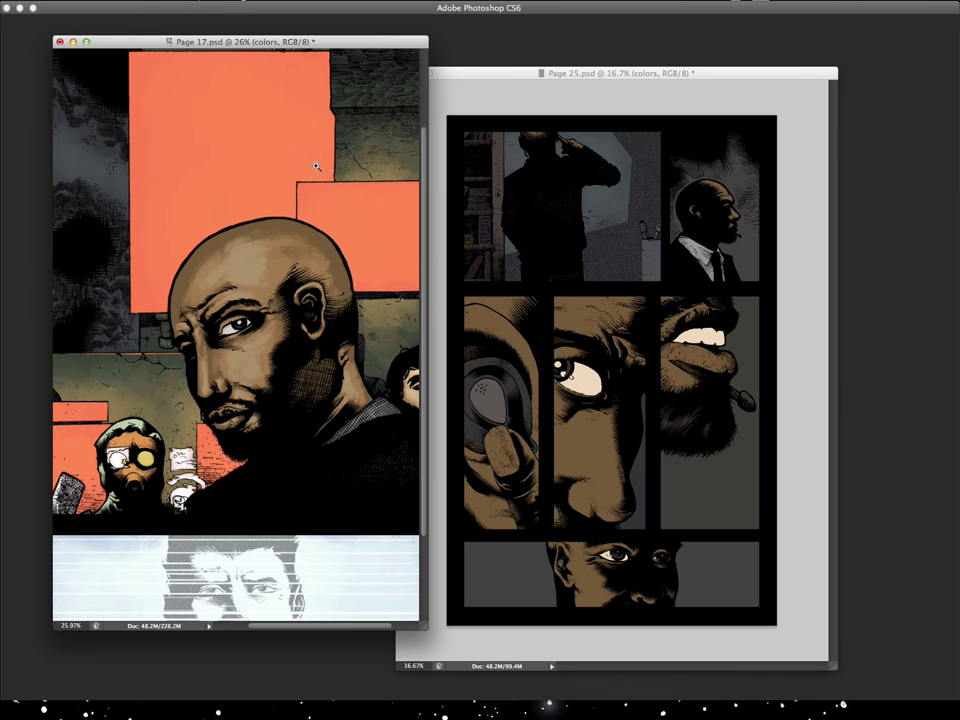
Zoom Page 17 out, then deselect on Page 25 and paint soft light tones around the bald man's head
drag(316, 167, 316, 212)
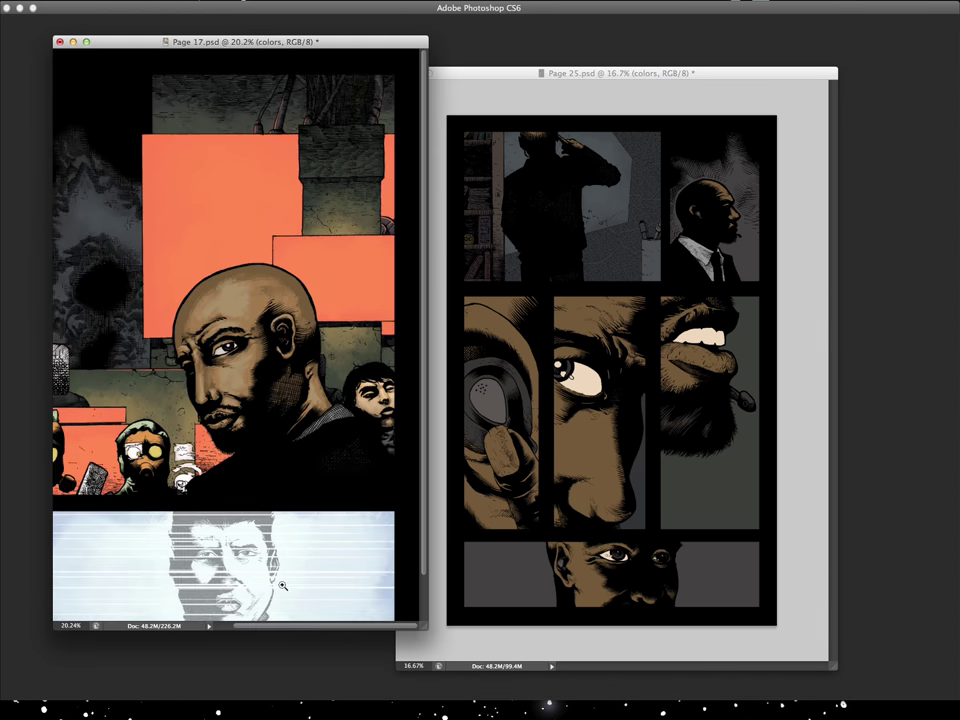
click(730, 114)
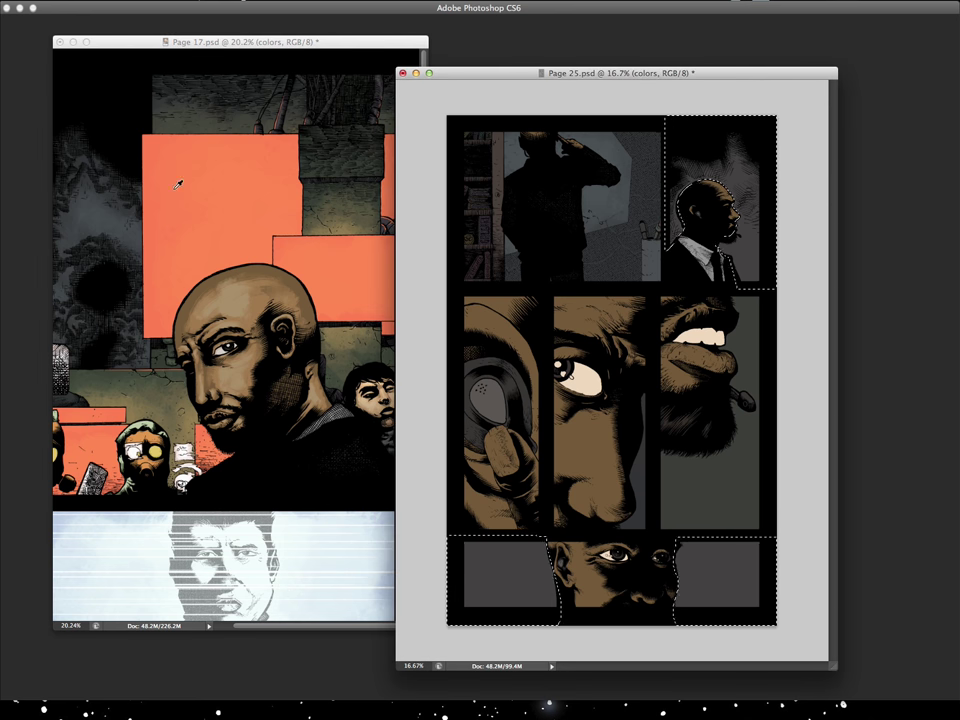
key(ctrl+d)
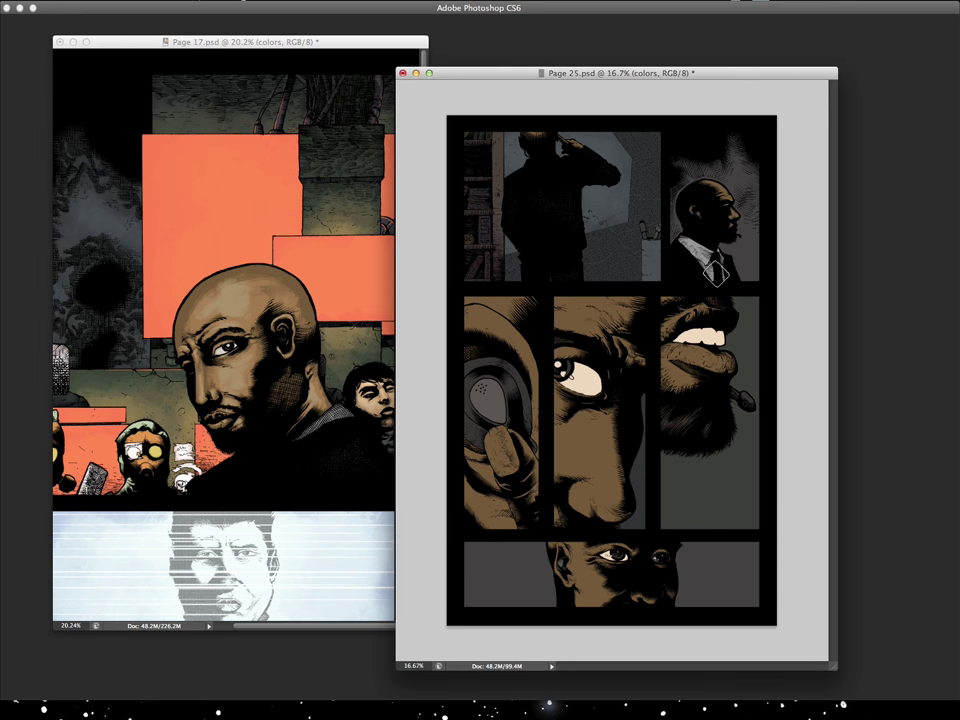
drag(732, 225, 738, 160)
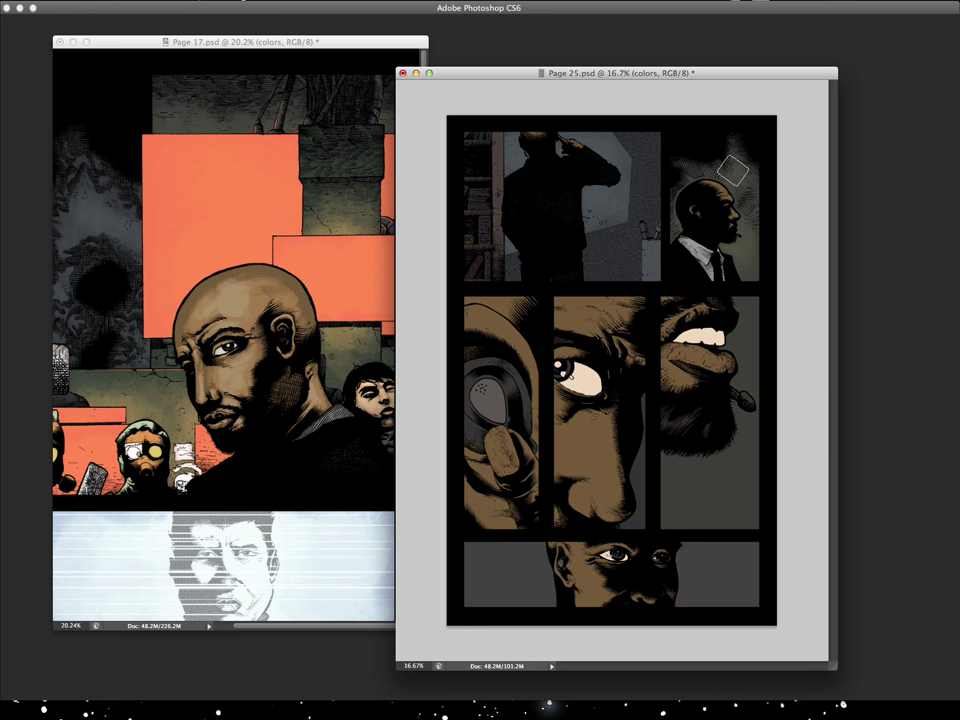
Copy Gradient Map 1 from Page 17 into Page 25 and transform it to align with the page
click(372, 44)
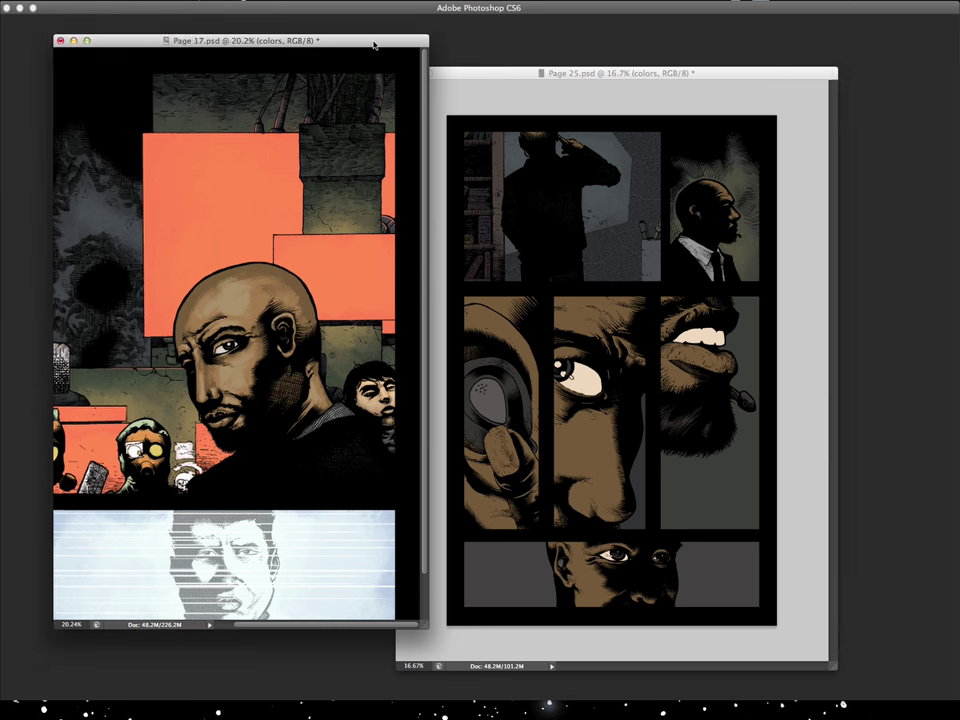
click(905, 566)
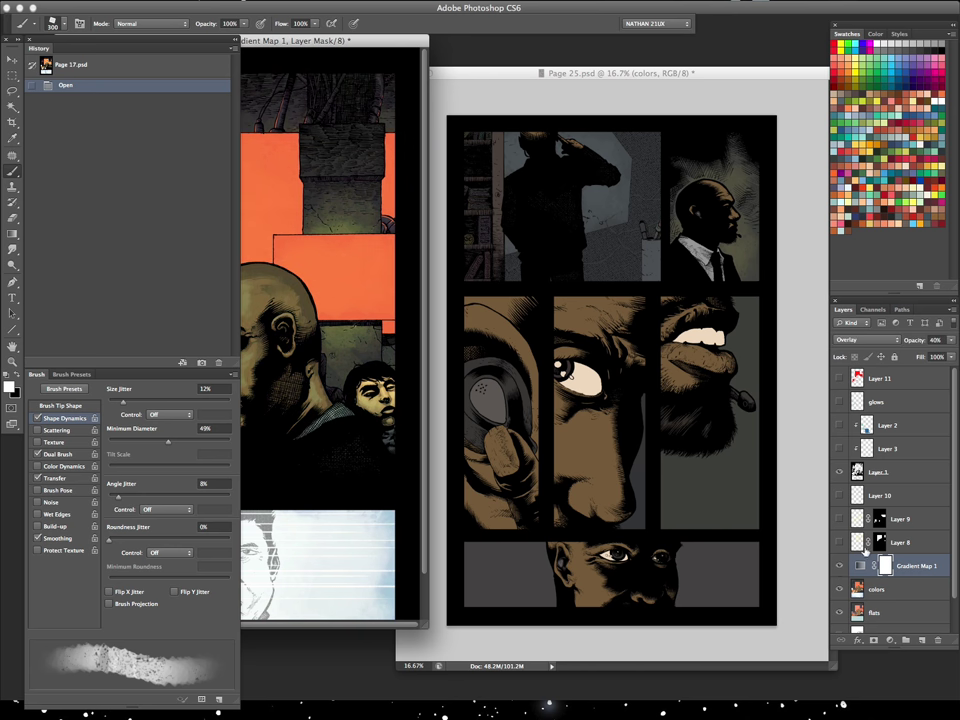
drag(858, 566, 640, 339)
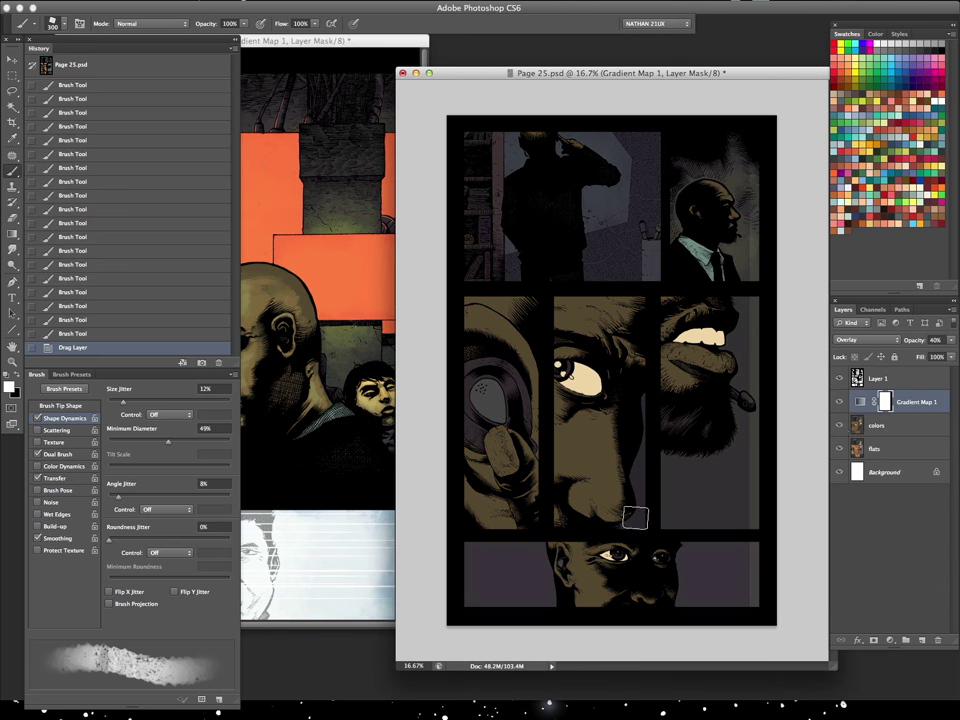
drag(742, 455, 767, 450)
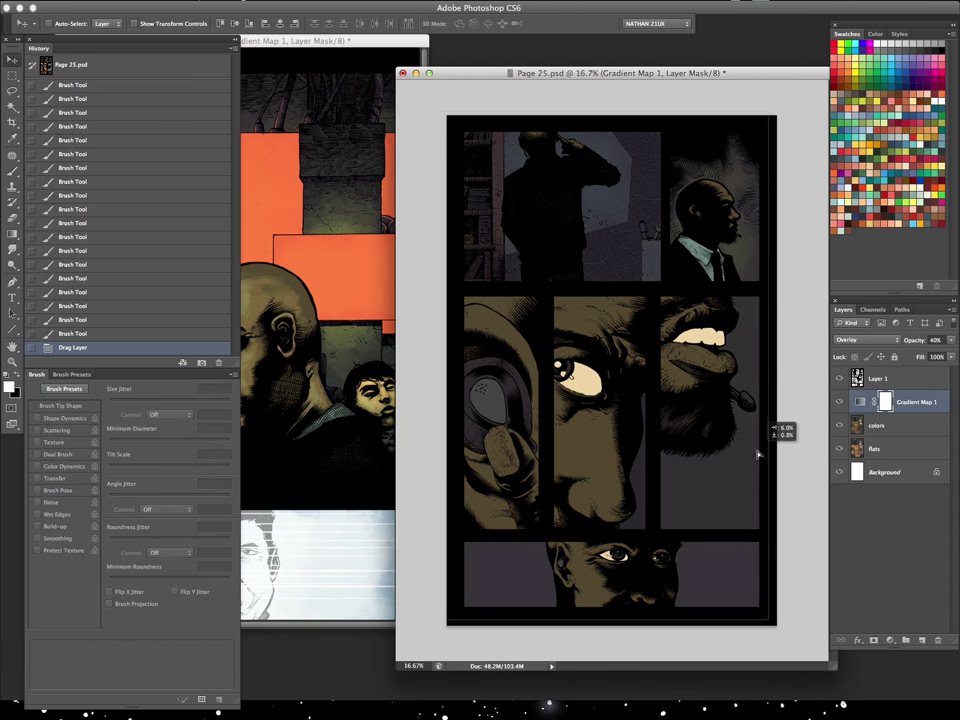
key(ctrl+t)
drag(732, 364, 707, 350)
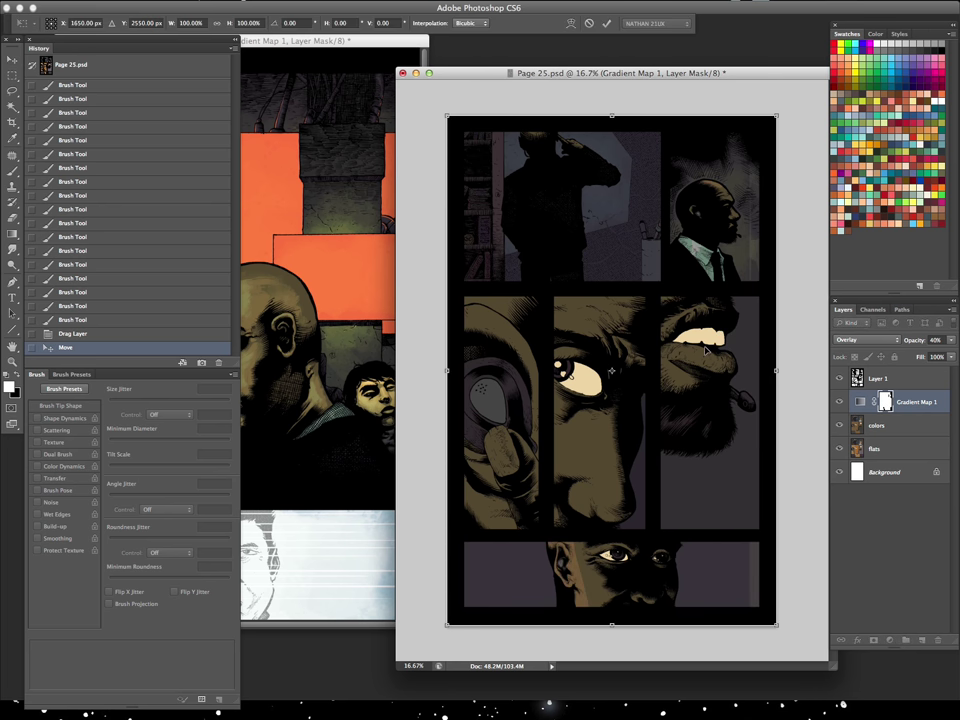
key(Return)
Fill the gradient map's mask with black, then refill it to restore the tint
key(alt+BackSpace)
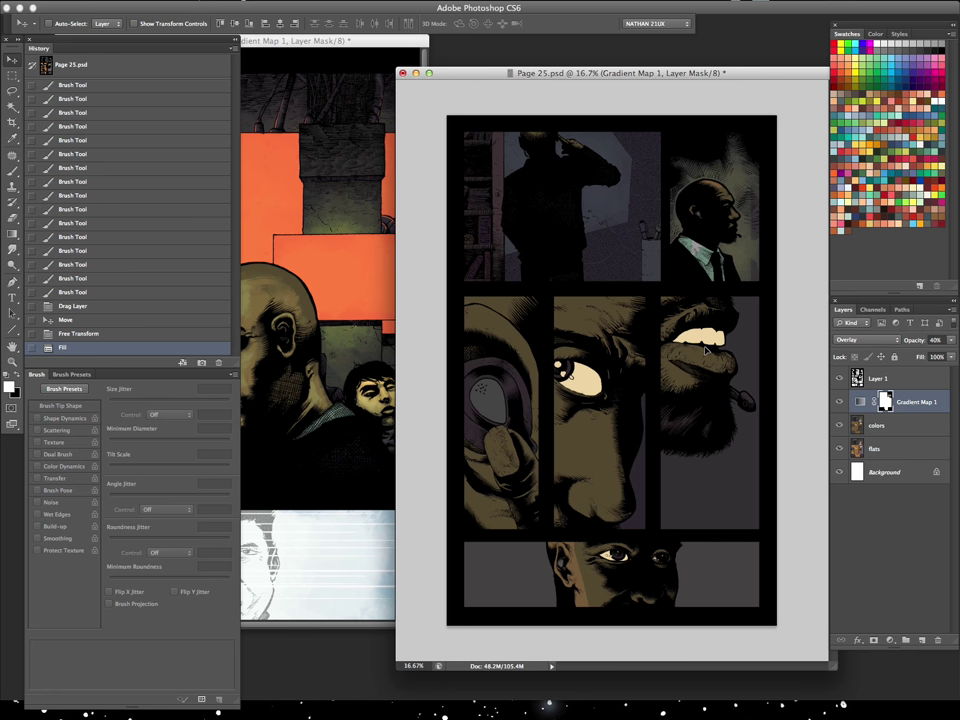
key(ctrl+d)
key(ctrl+BackSpace)
key(alt+BackSpace)
key(Tab)
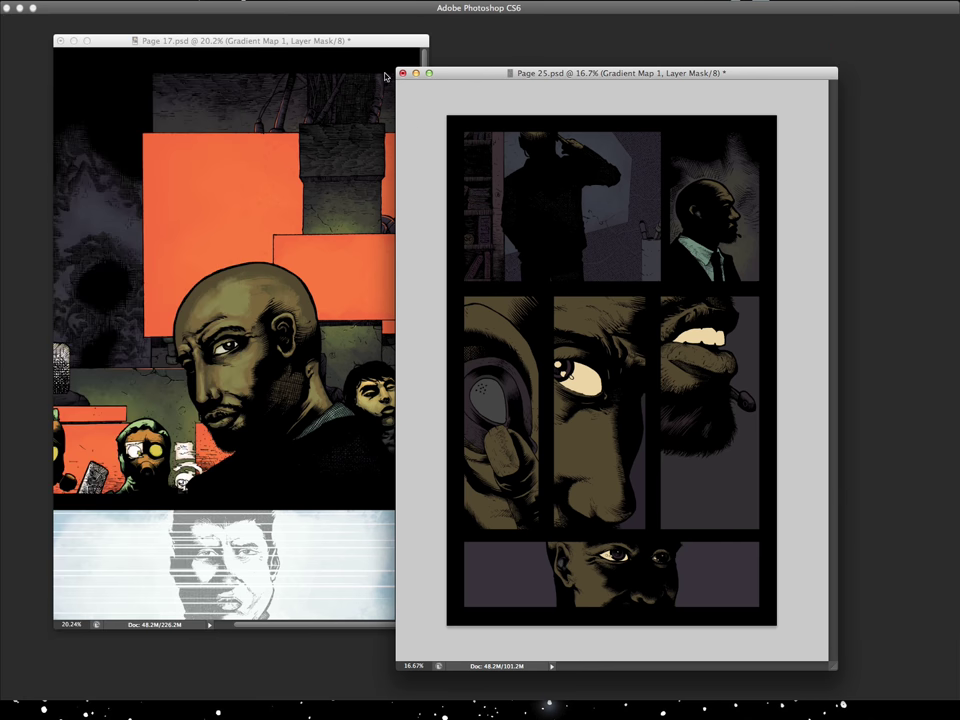
drag(783, 76, 784, 75)
key(Tab)
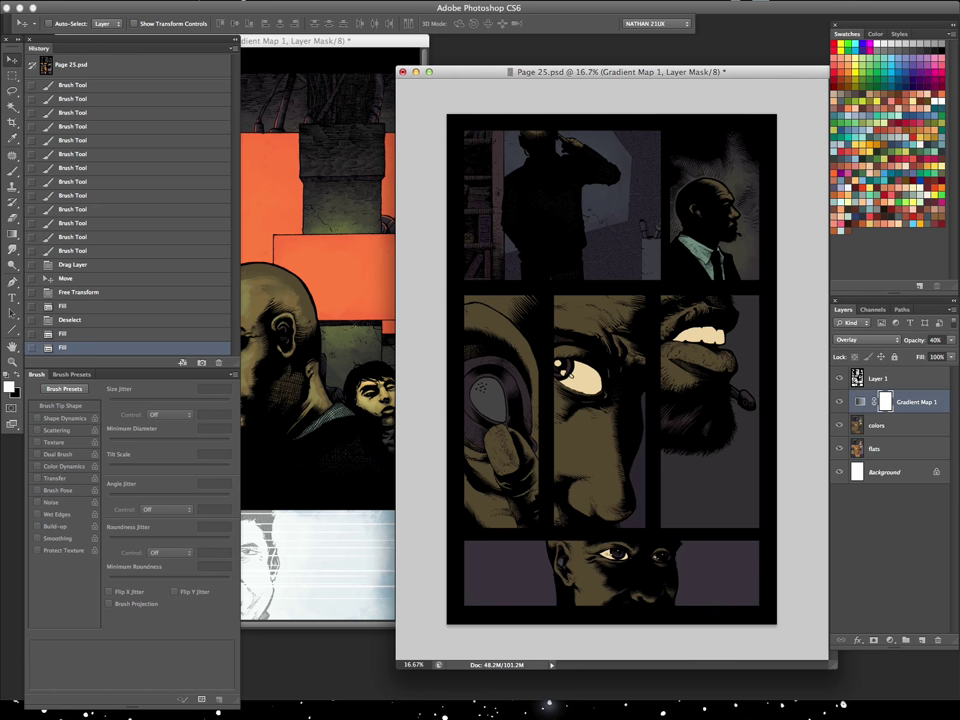
Open Gradient Map 1's gradient editor, move the green stop left, and add a green stop at 24%
double_click(859, 401)
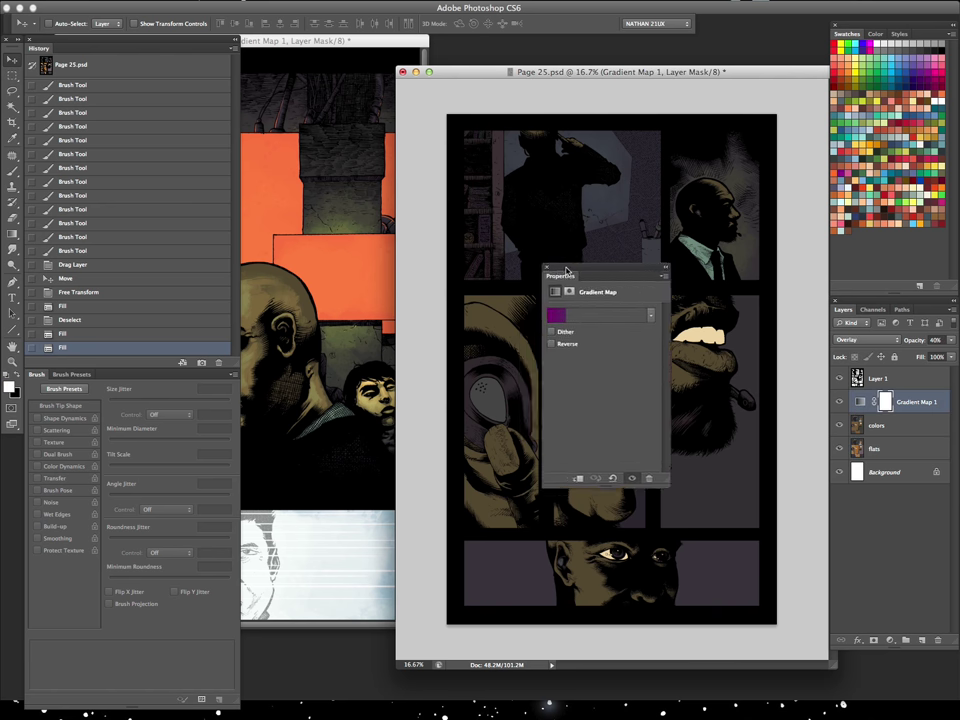
drag(551, 323, 544, 316)
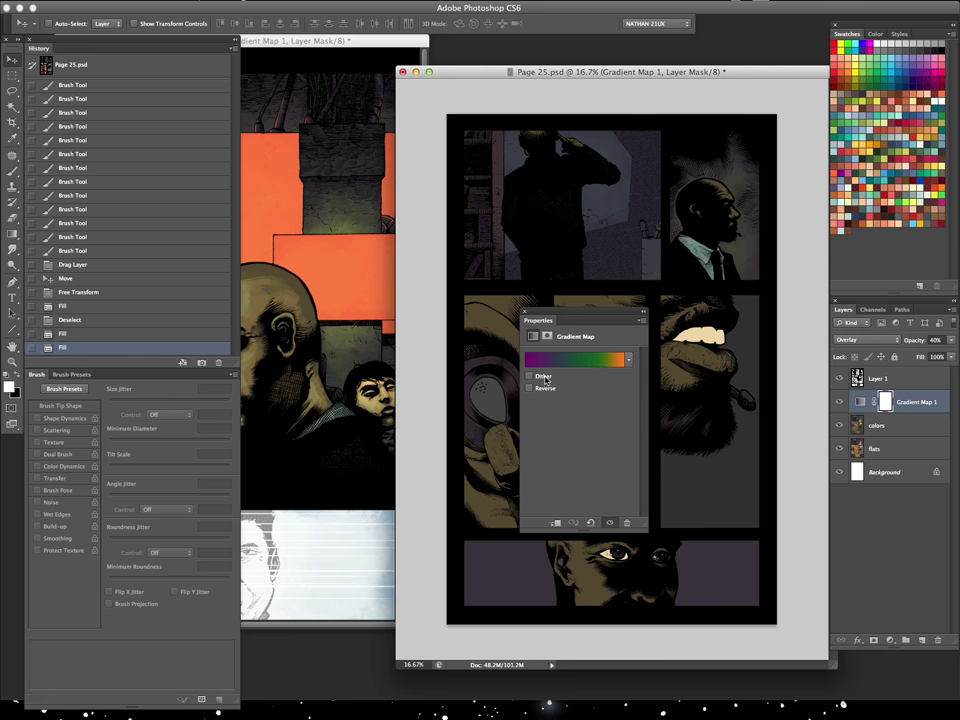
click(554, 362)
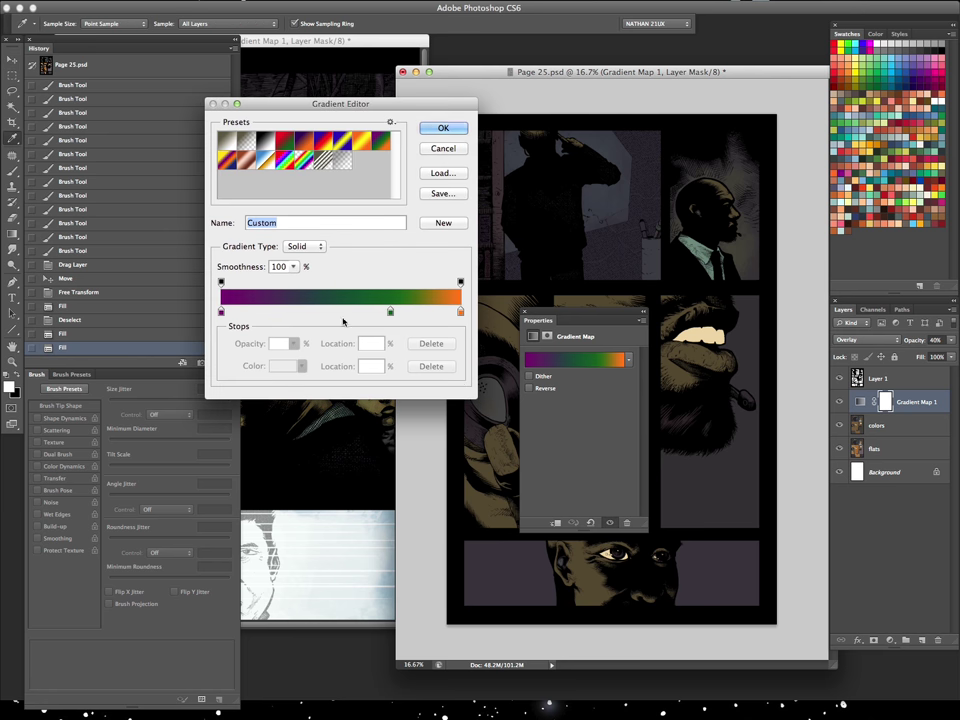
mouse_move(390, 313)
mouse_down()
mouse_move(282, 313)
mouse_move(361, 313)
mouse_up()
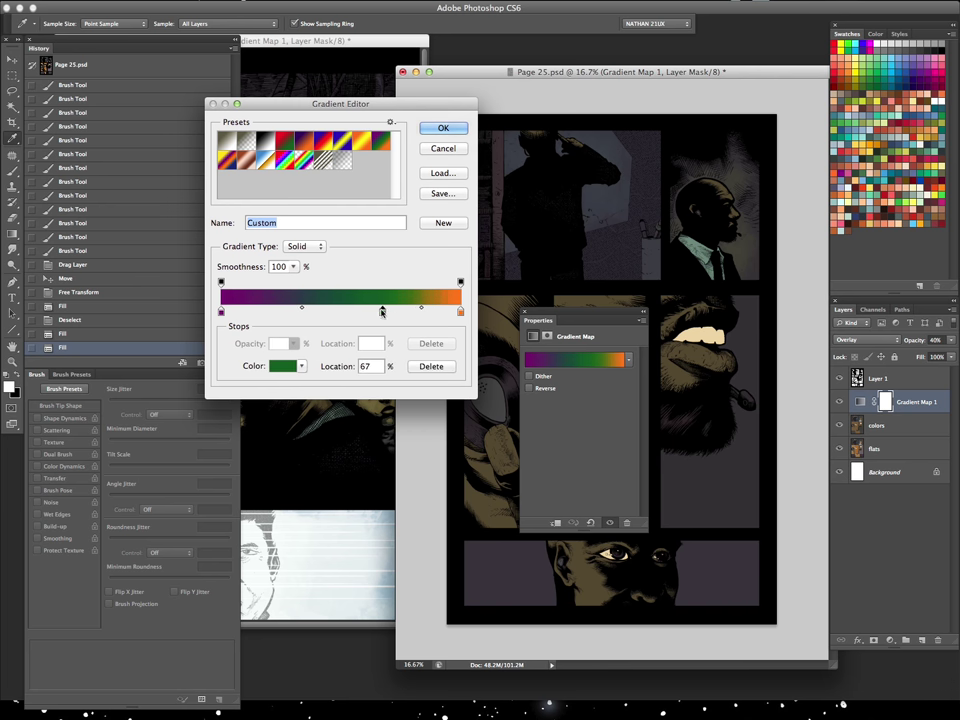
click(277, 313)
Shift the first midpoint left, adjust the purple end stop, and confirm the gradient
drag(249, 308, 241, 316)
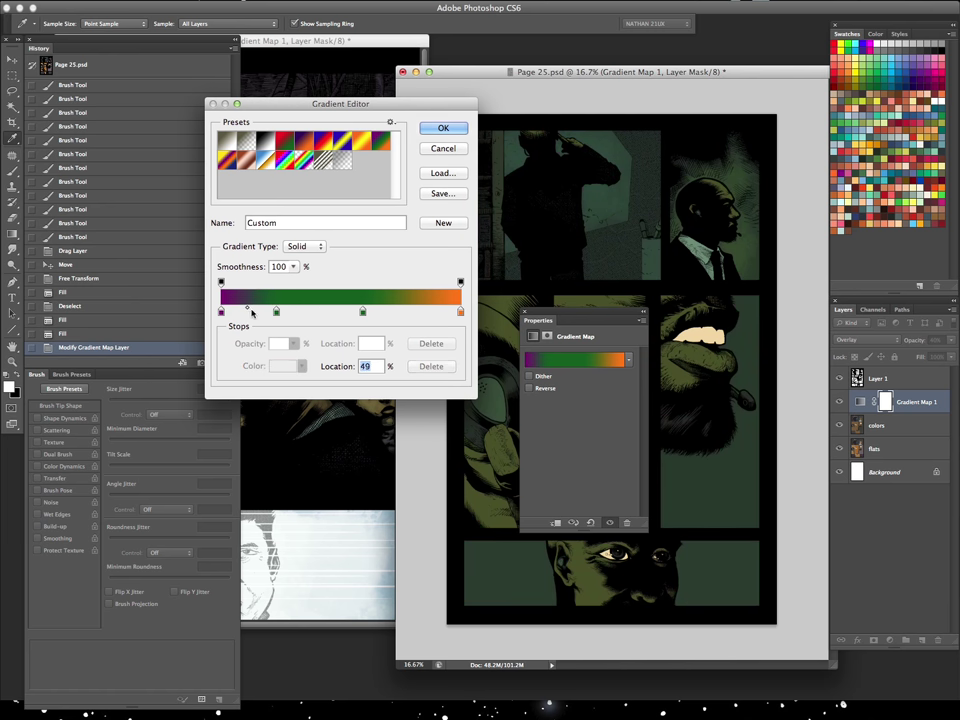
click(222, 312)
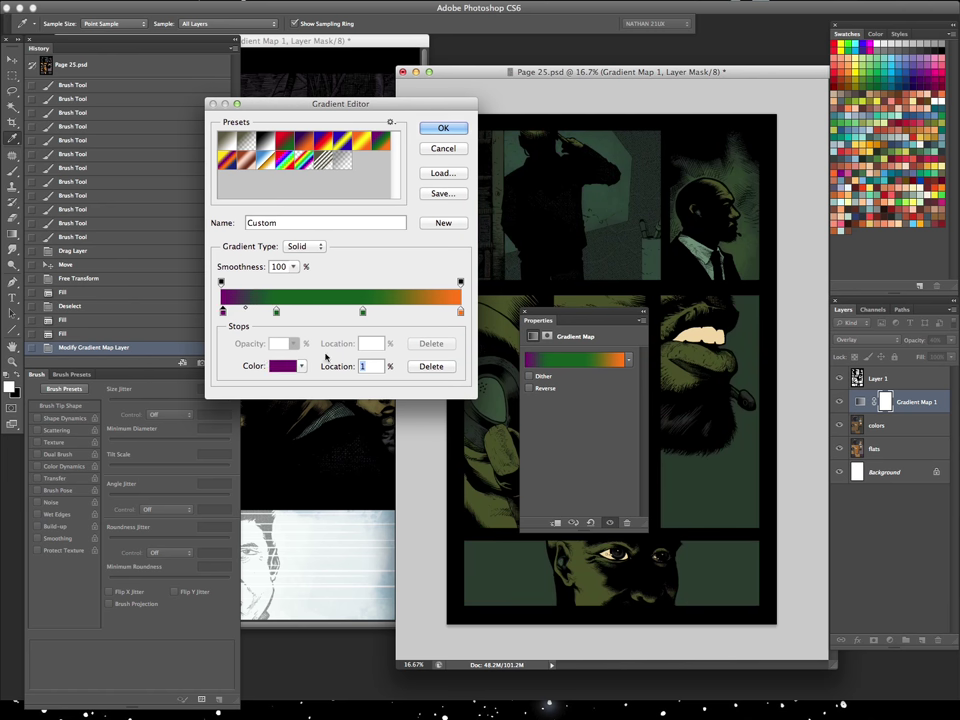
double_click(223, 312)
key(Return)
click(443, 128)
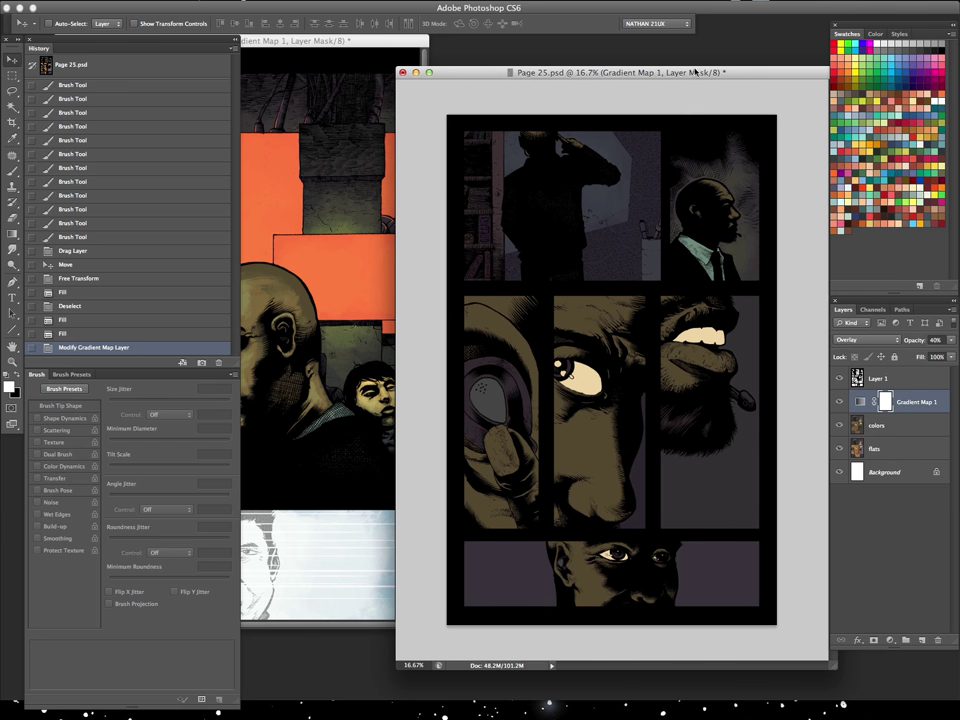
Magic Wand the top-left panel on the flats layer
click(876, 426)
key(w)
click(620, 239)
shift+click(514, 220)
key(ctrl+d)
click(870, 449)
click(607, 201)
shift+click(622, 261)
Compare with Page 17, then make Page 25's colors layer active
key(Tab)
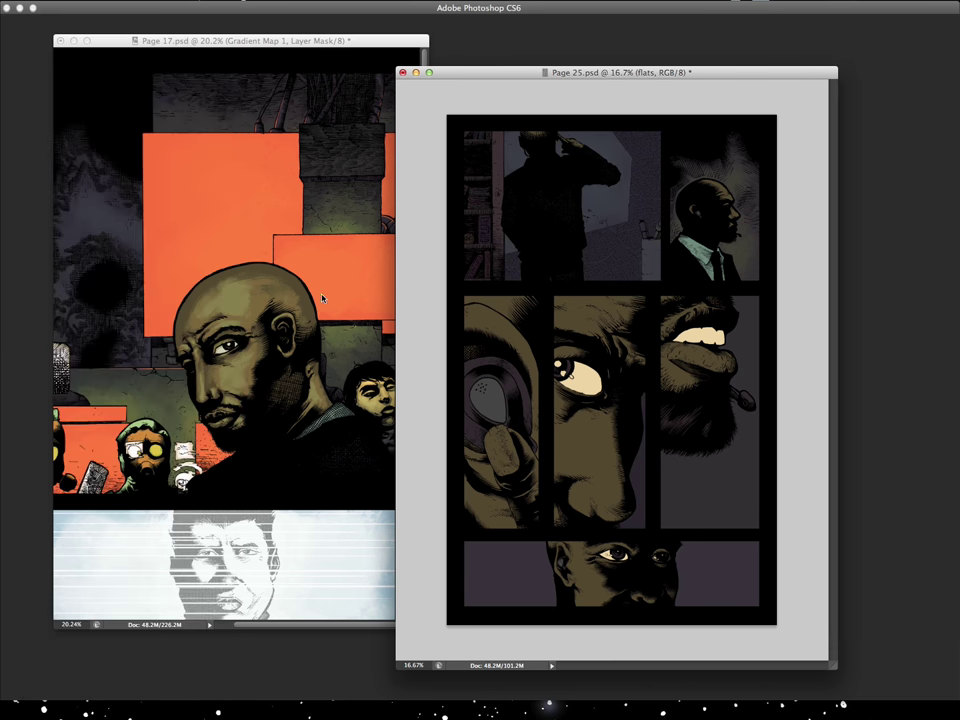
click(307, 47)
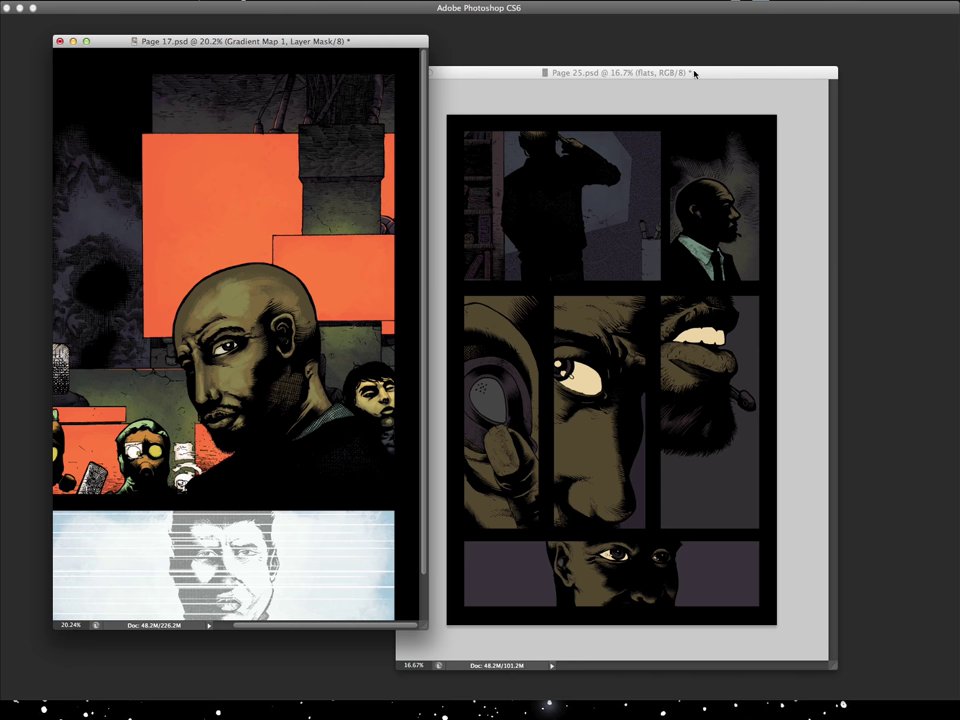
click(695, 74)
key(Tab)
click(899, 425)
key(Tab)
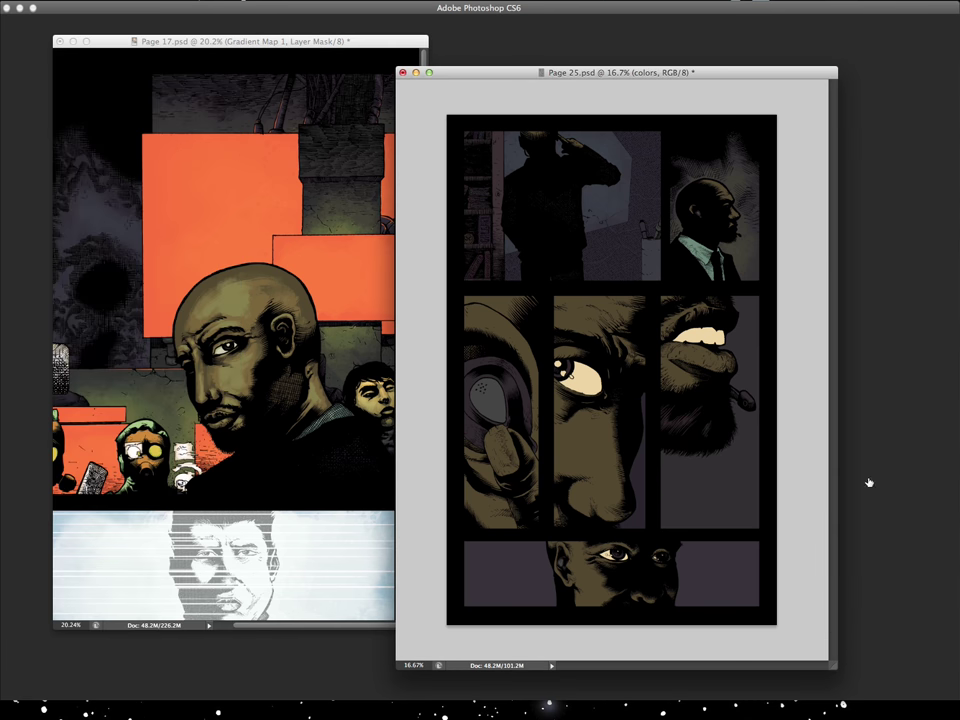
Apply Levels to the panel with black input 2 and midtones 1.09
key(ctrl+l)
drag(735, 409, 730, 409)
drag(658, 408, 661, 409)
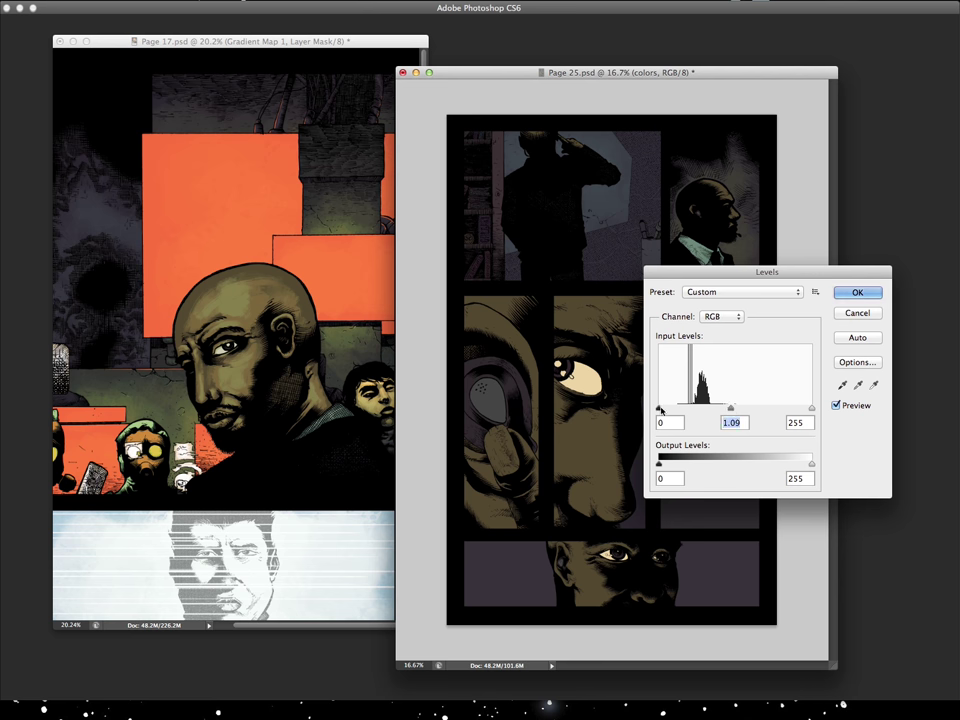
click(856, 292)
Nudge Color Balance midtones slightly toward magenta and deselect
key(ctrl+b)
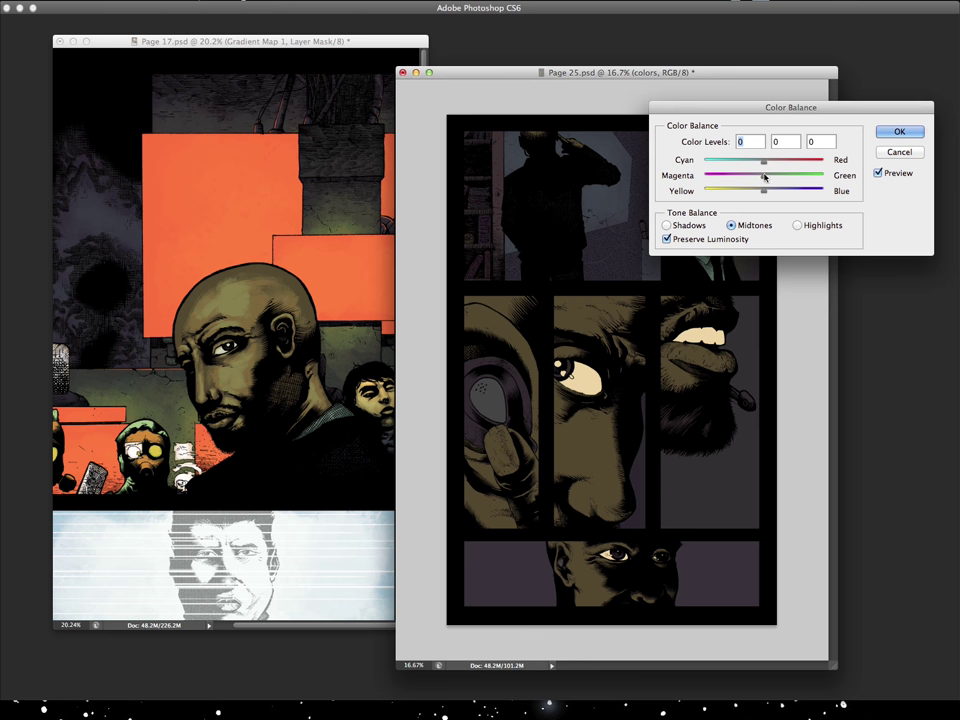
drag(764, 175, 762, 177)
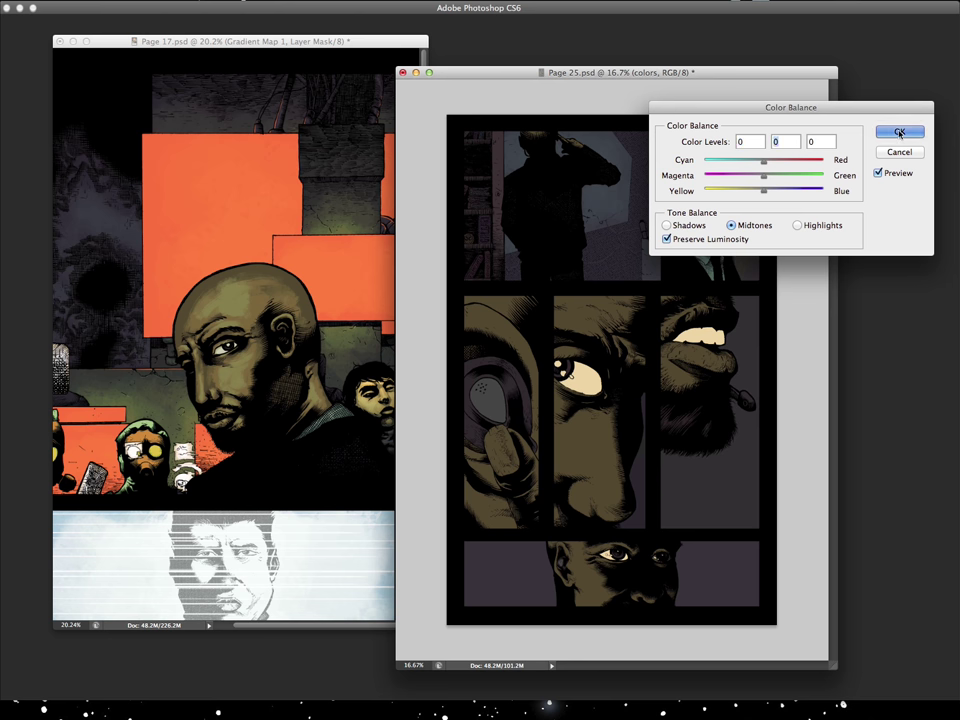
click(899, 131)
key(ctrl+d)
Toggle Gradient Map 1 to compare, leave it hidden, and bring Page 17 forward
key(Tab)
double_click(839, 402)
double_click(839, 402)
click(839, 402)
double_click(839, 401)
click(897, 403)
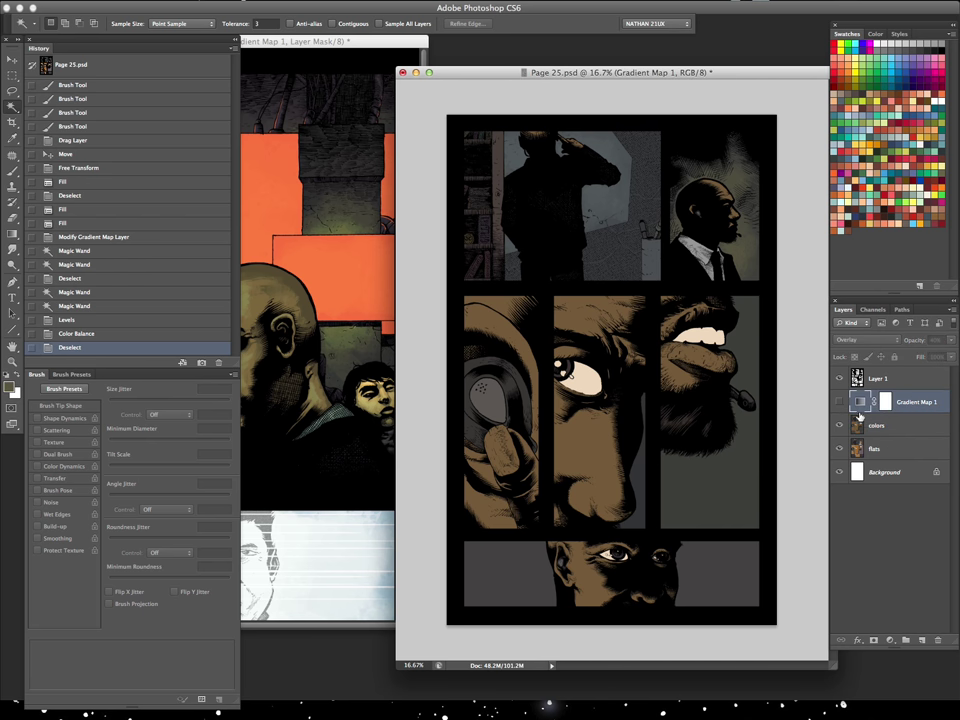
click(839, 402)
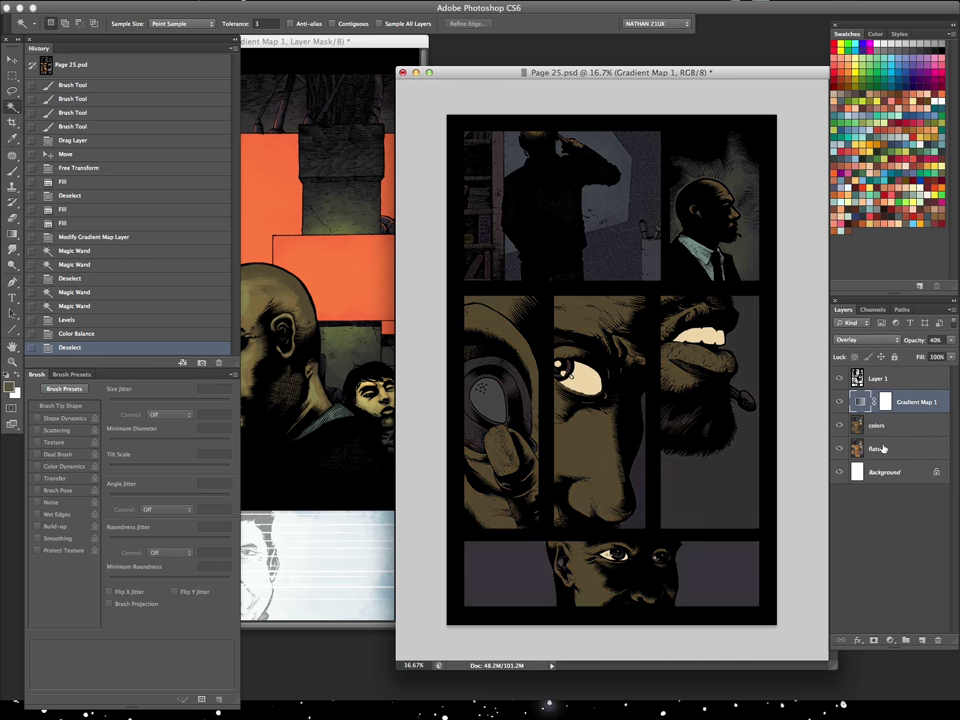
click(876, 425)
click(838, 402)
key(Tab)
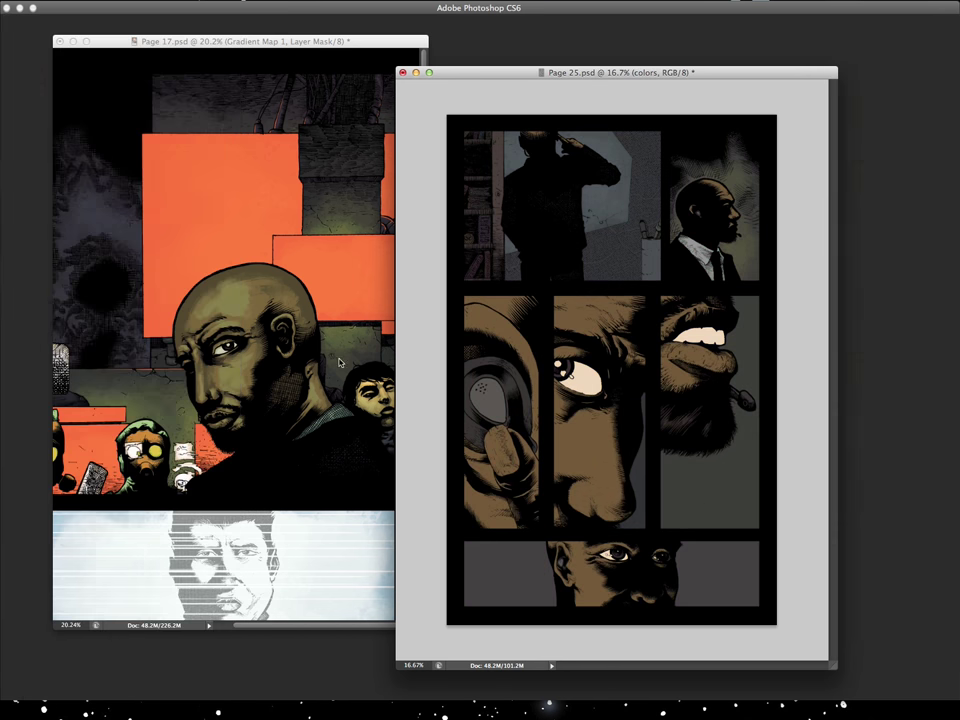
click(339, 363)
Hide Page 17's gradient map and sample a colour from its art
key(Tab)
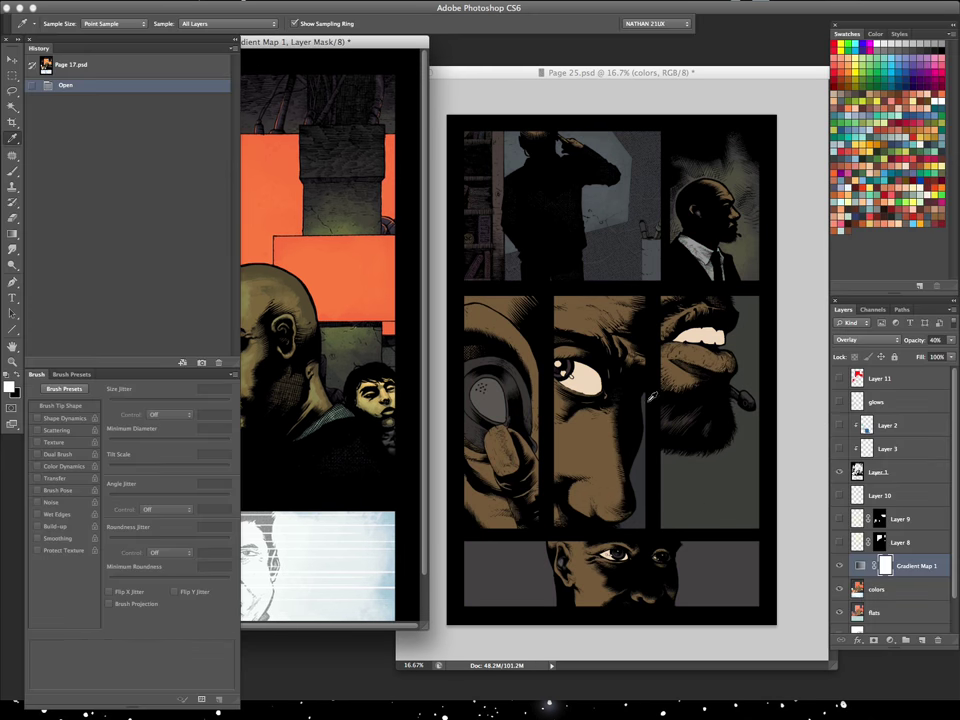
click(840, 566)
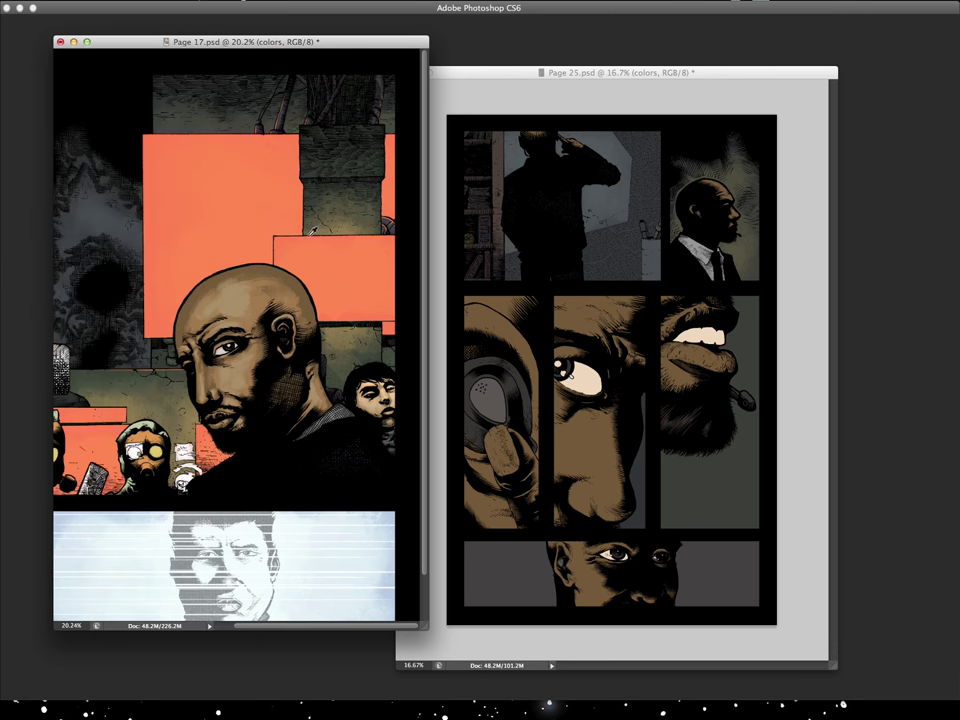
click(326, 204)
click(678, 207)
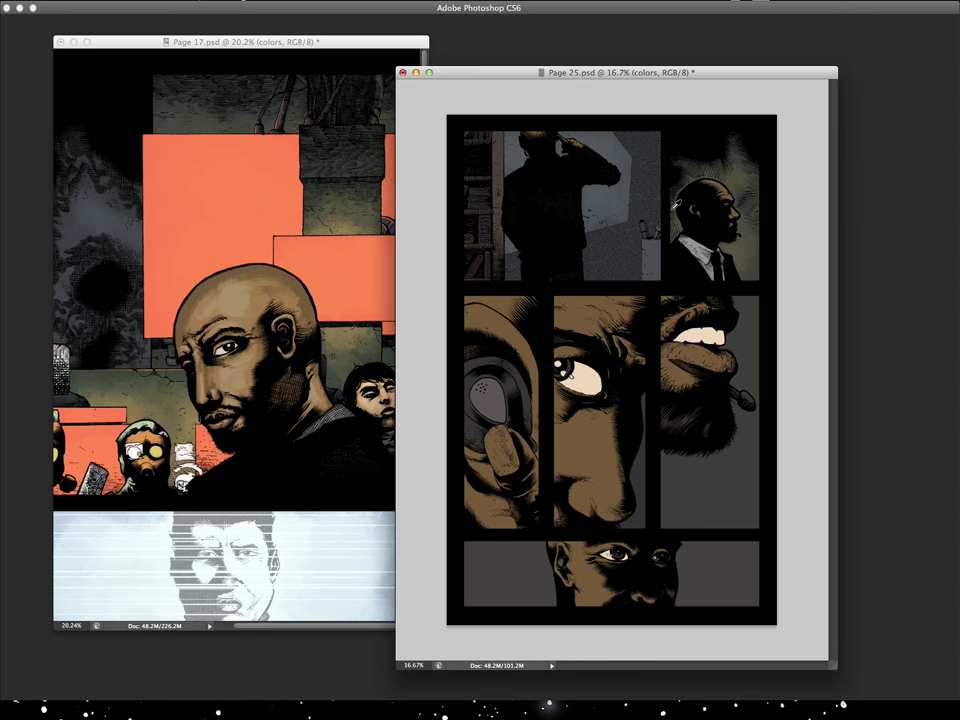
key(Tab)
Magic Wand the top-right panel's background and paint a lighter glow behind the head
key(w)
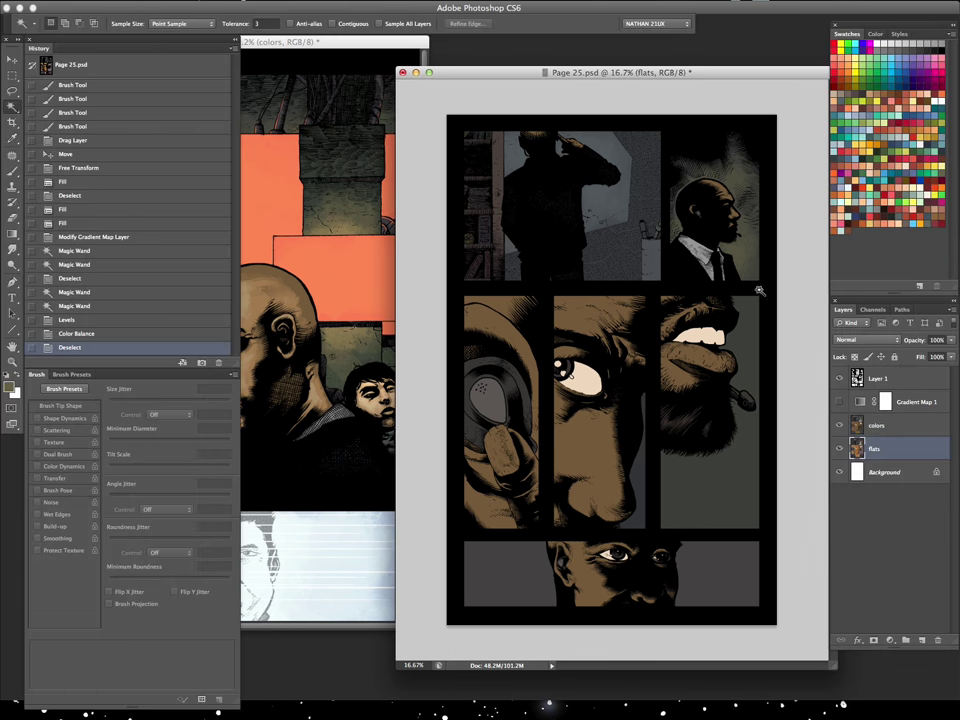
click(745, 150)
key(Tab)
key(b)
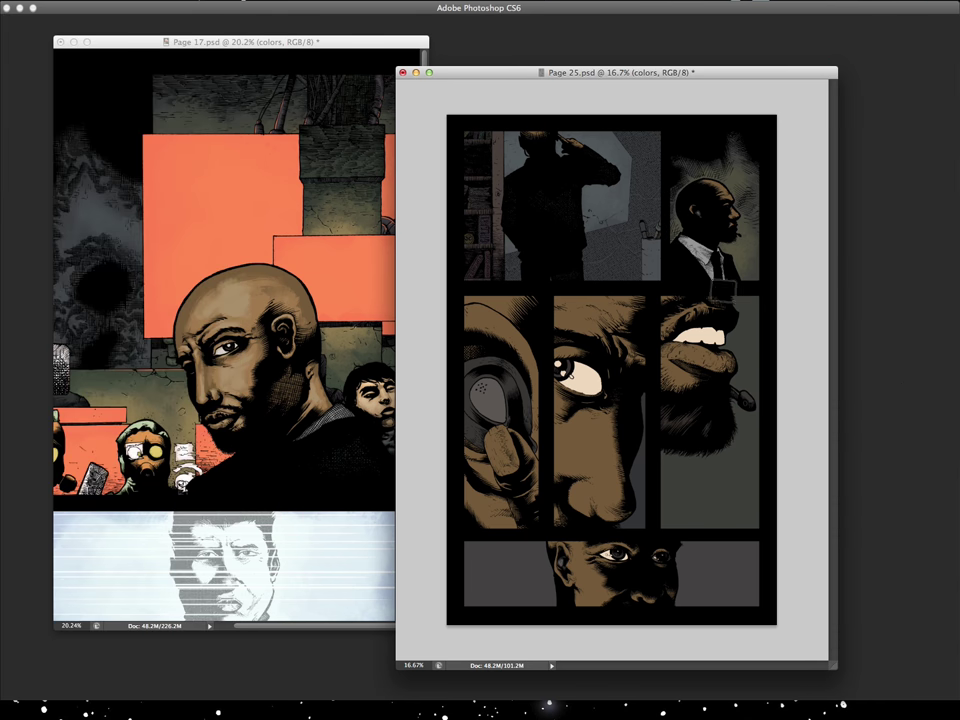
mouse_move(700, 160)
mouse_down()
mouse_move(748, 183)
mouse_move(771, 214)
mouse_up()
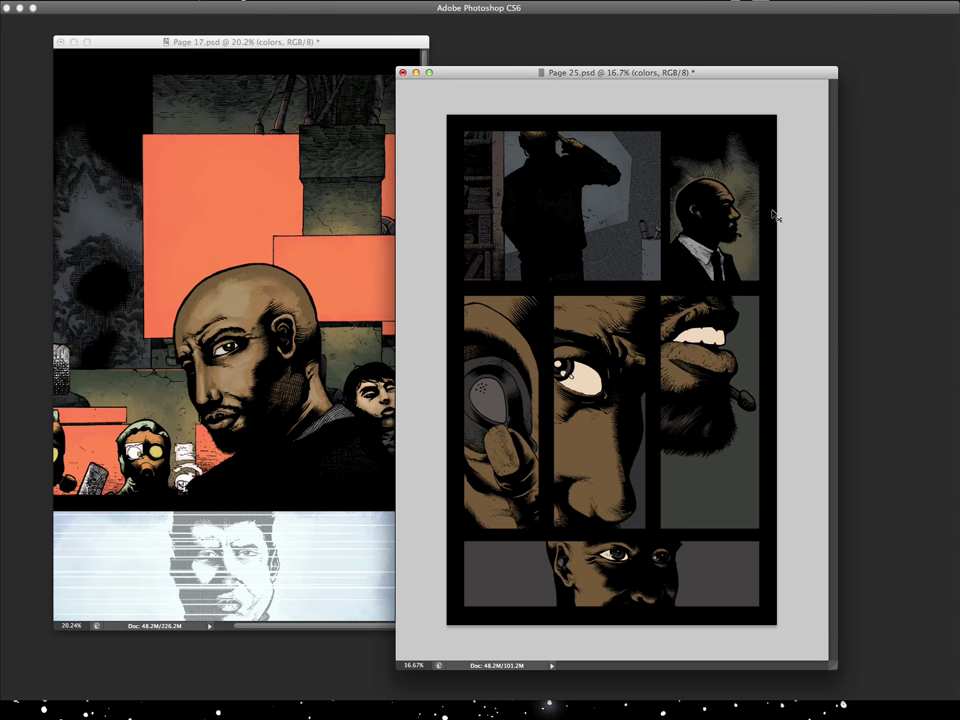
Shrink the brush to 400, paint more glow, and turn Gradient Map 1 back on
key(Tab)
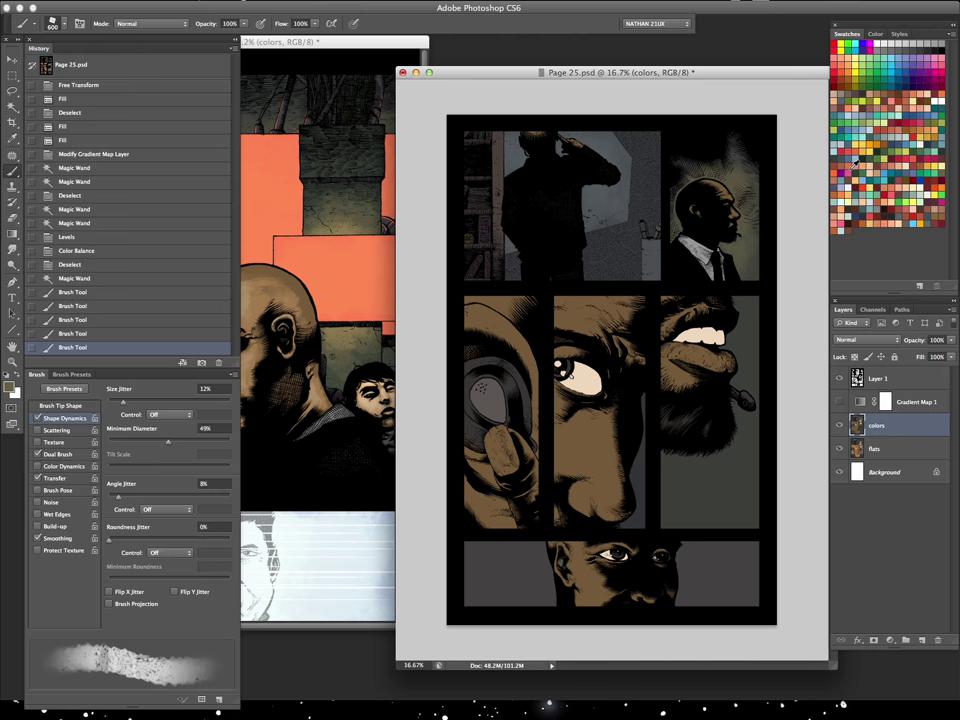
click(840, 402)
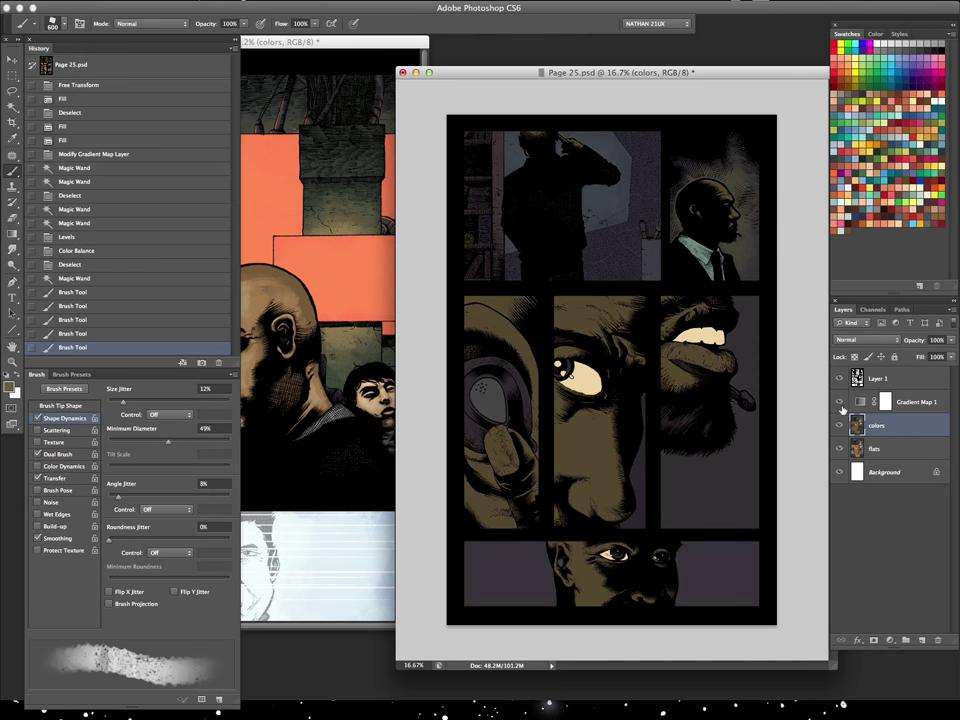
click(840, 402)
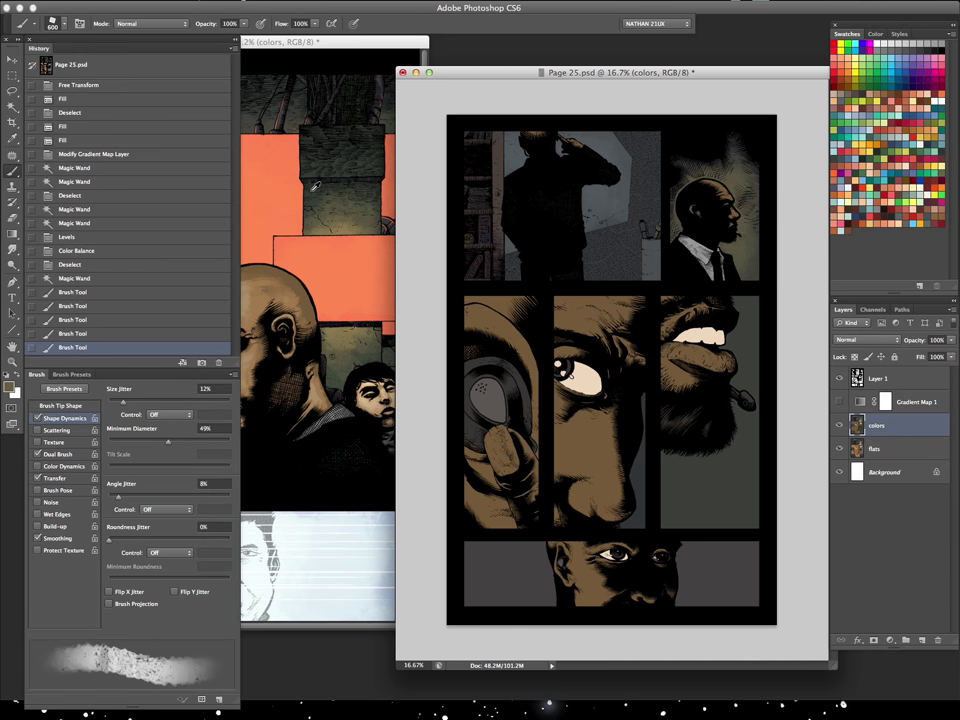
key(bracketleft)
key(bracketleft)
mouse_move(722, 154)
mouse_down()
mouse_move(748, 188)
mouse_move(756, 274)
mouse_move(719, 200)
mouse_move(790, 180)
mouse_move(750, 260)
mouse_up()
key(Tab)
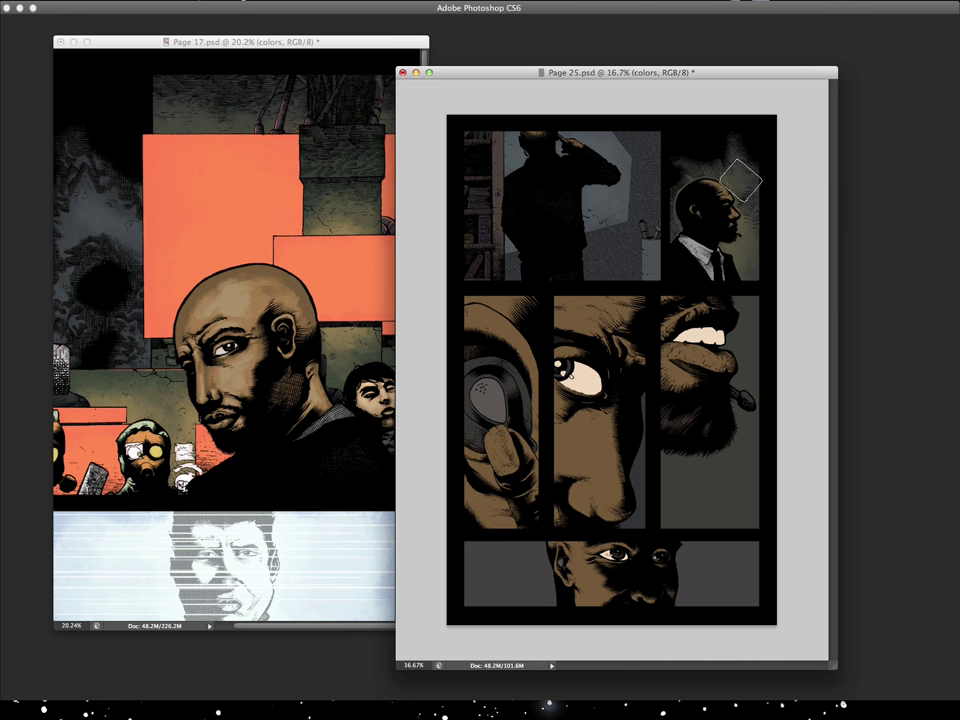
key(Tab)
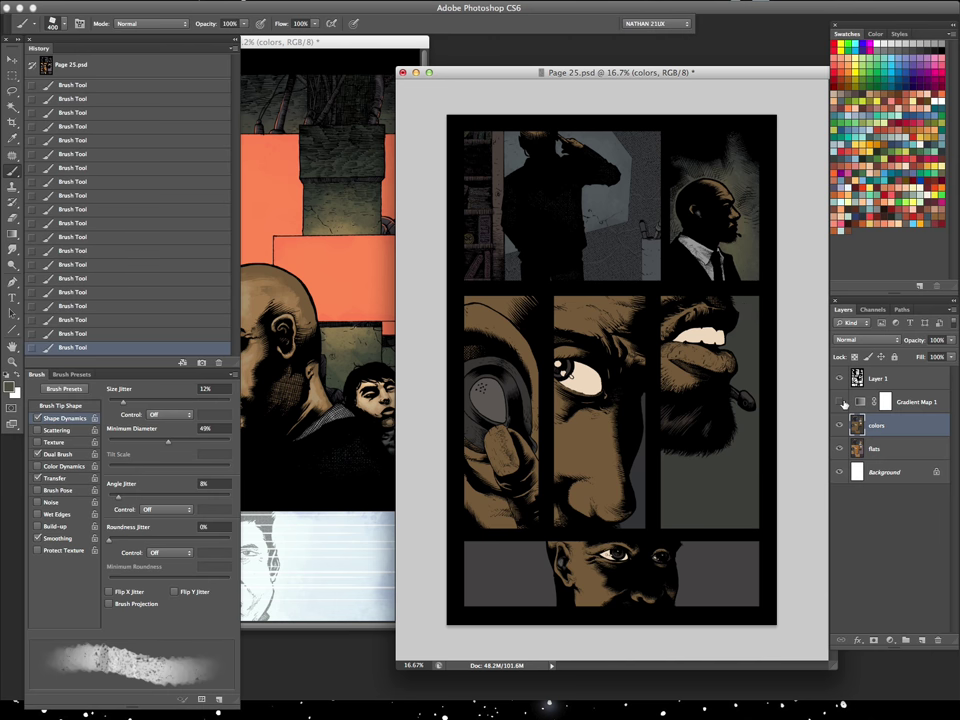
click(839, 402)
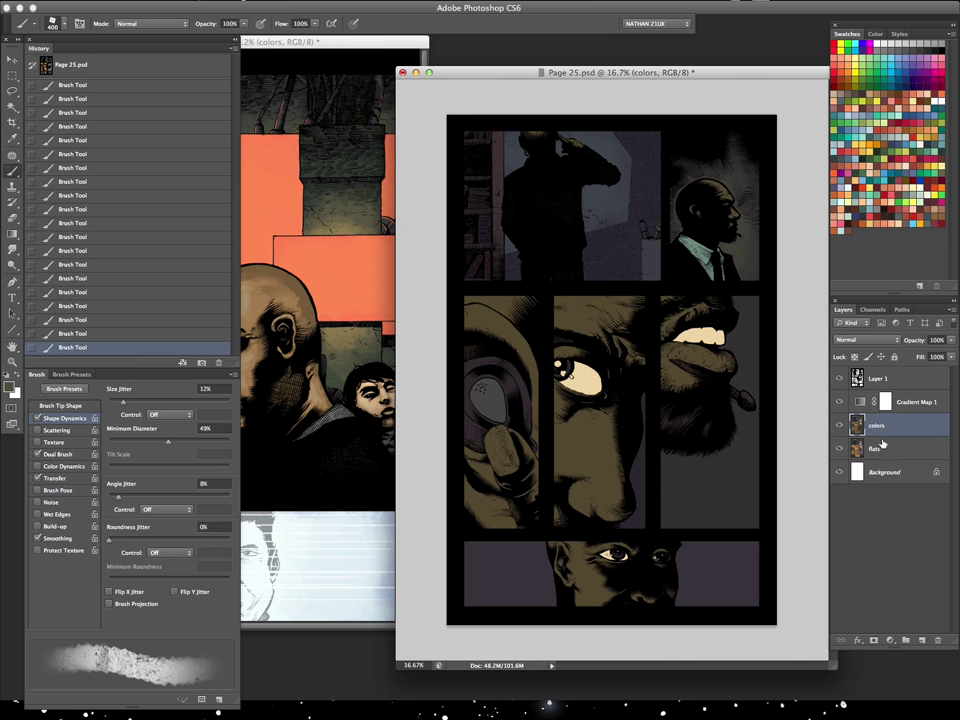
Brighten highlights with Levels white input 208
key(ctrl+l)
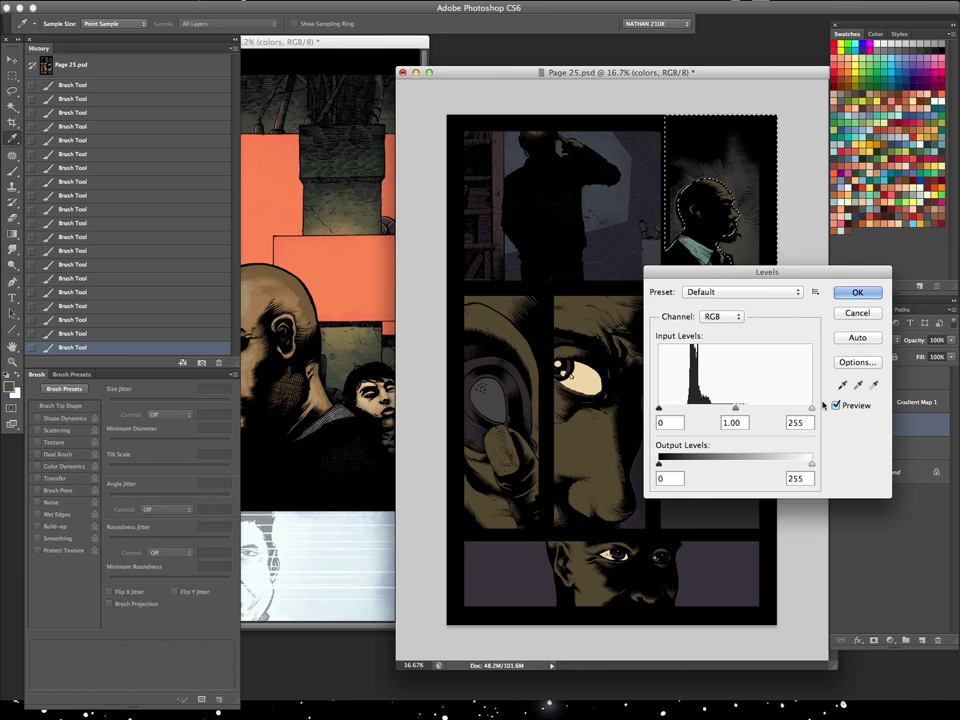
drag(805, 410, 784, 409)
click(856, 292)
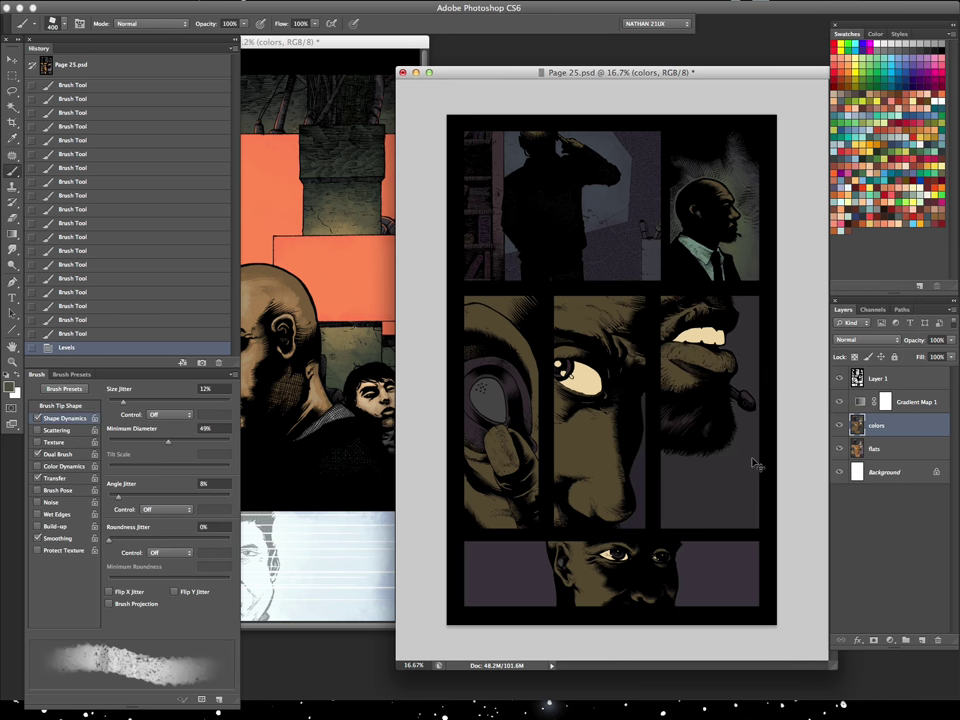
Dodge the face in the top-right panel lighter
key(o)
drag(706, 208, 707, 129)
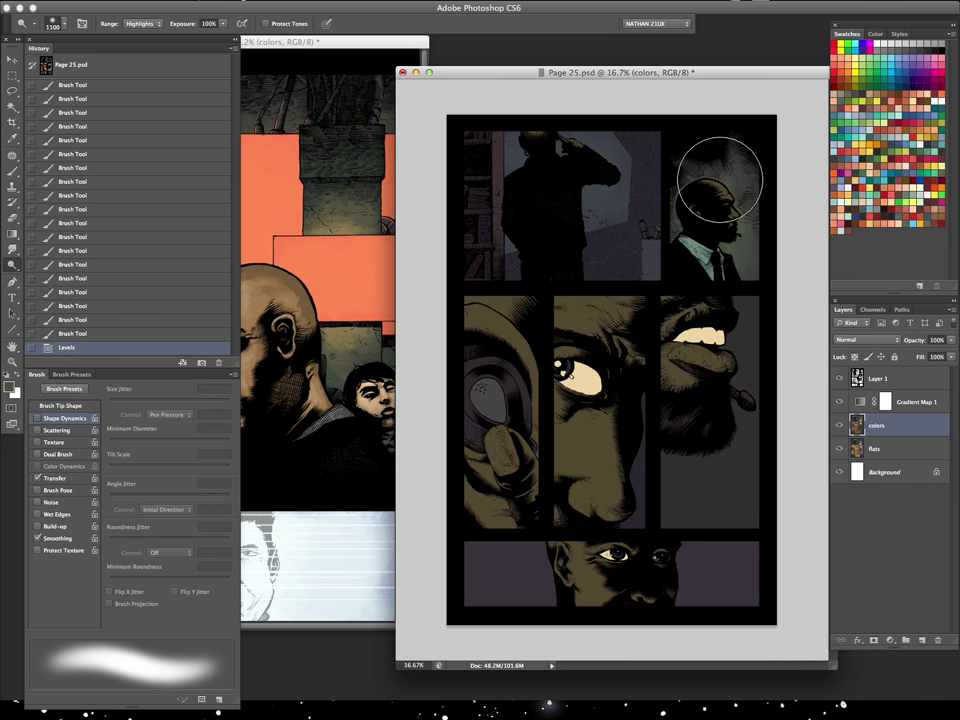
key(ctrl+z)
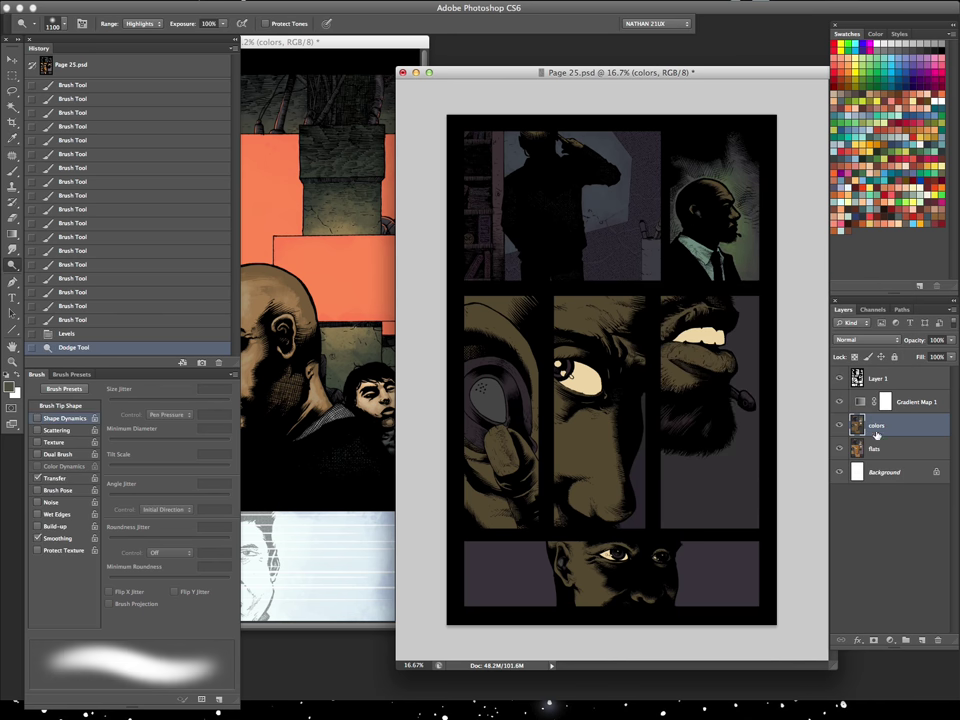
key(ctrl+z)
Magic Wand the middle panel on the flats layer and hide Gradient Map 1
key(ctrl+d)
key(w)
key(alt+bracketleft)
click(646, 480)
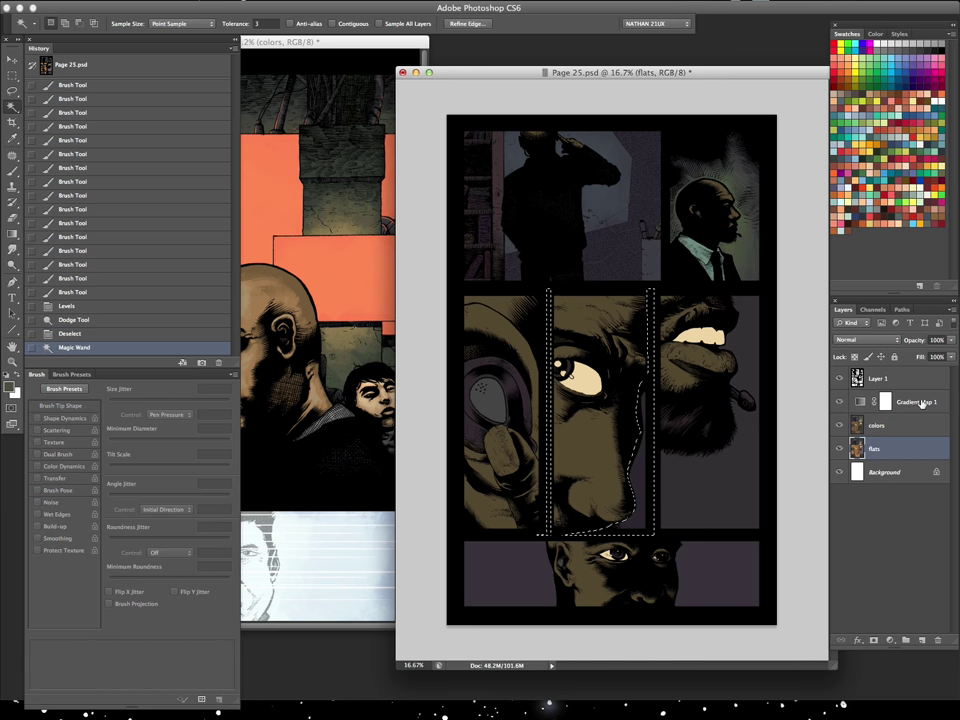
click(840, 402)
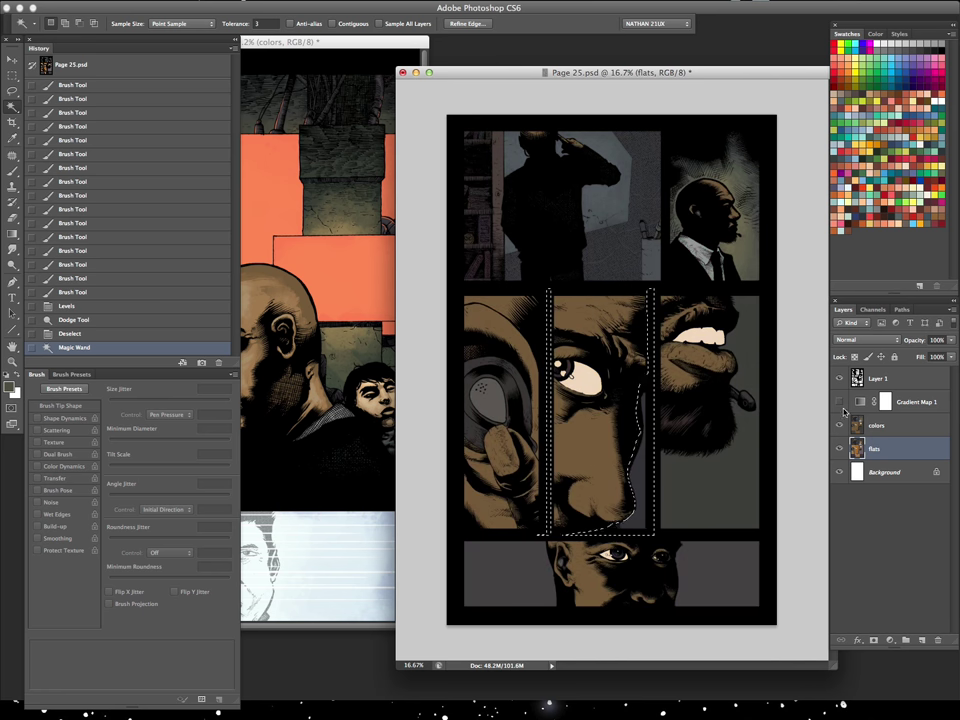
click(875, 425)
key(Tab)
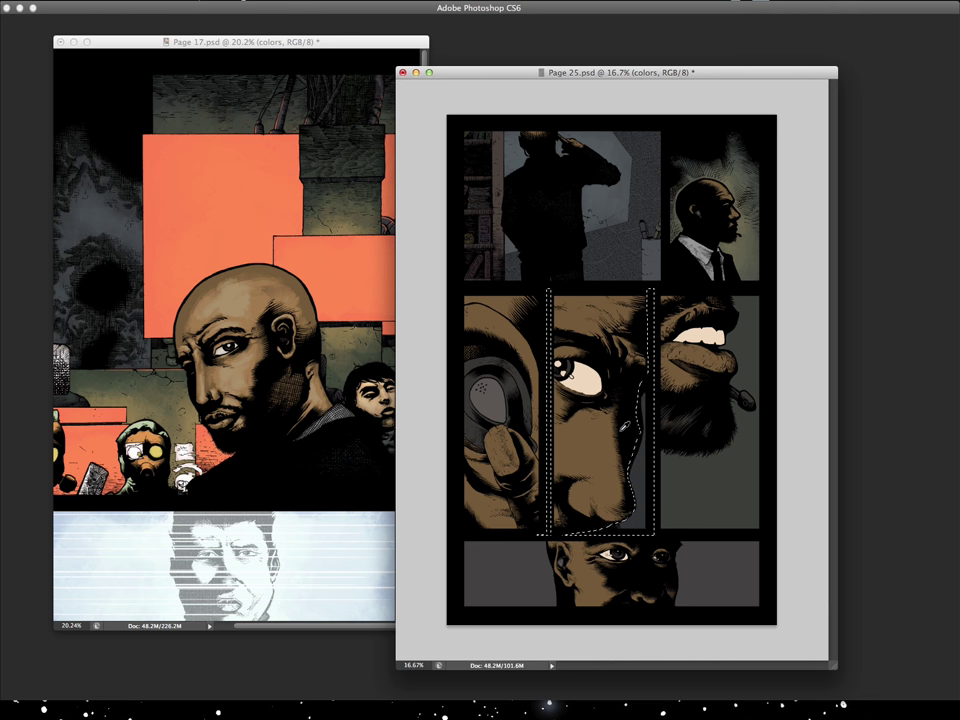
Sample two colours from the Page 17 reference
click(406, 44)
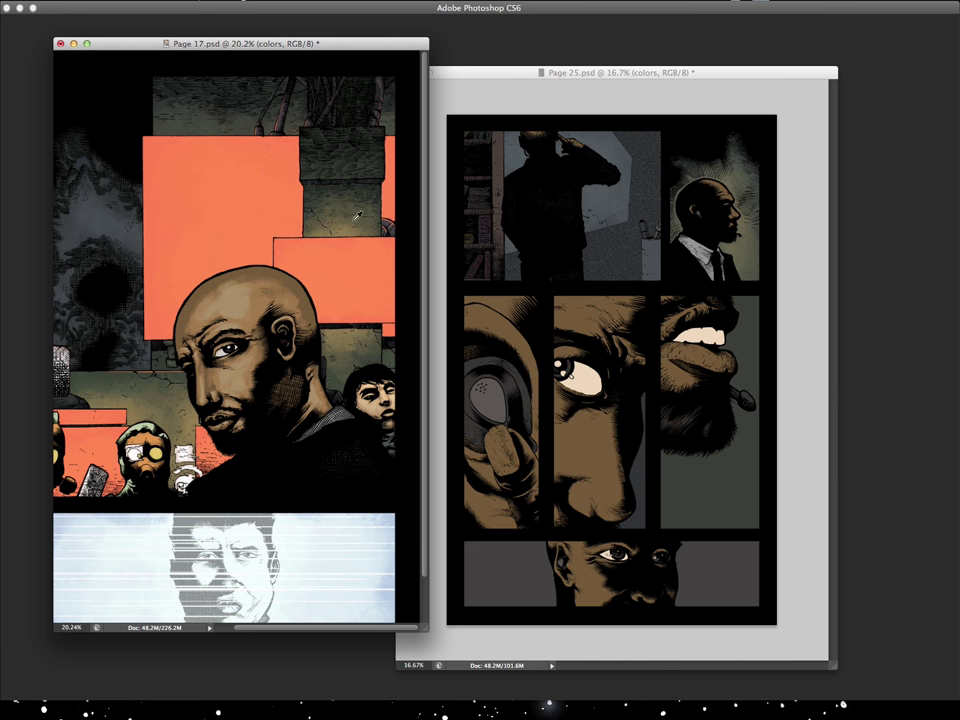
click(221, 112)
click(146, 366)
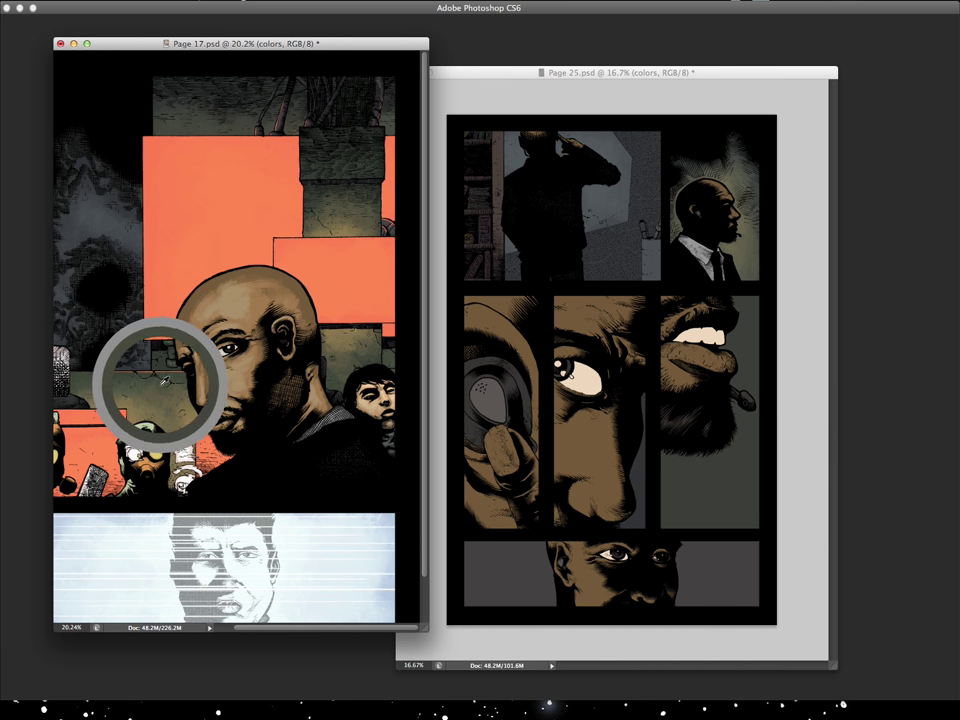
click(444, 321)
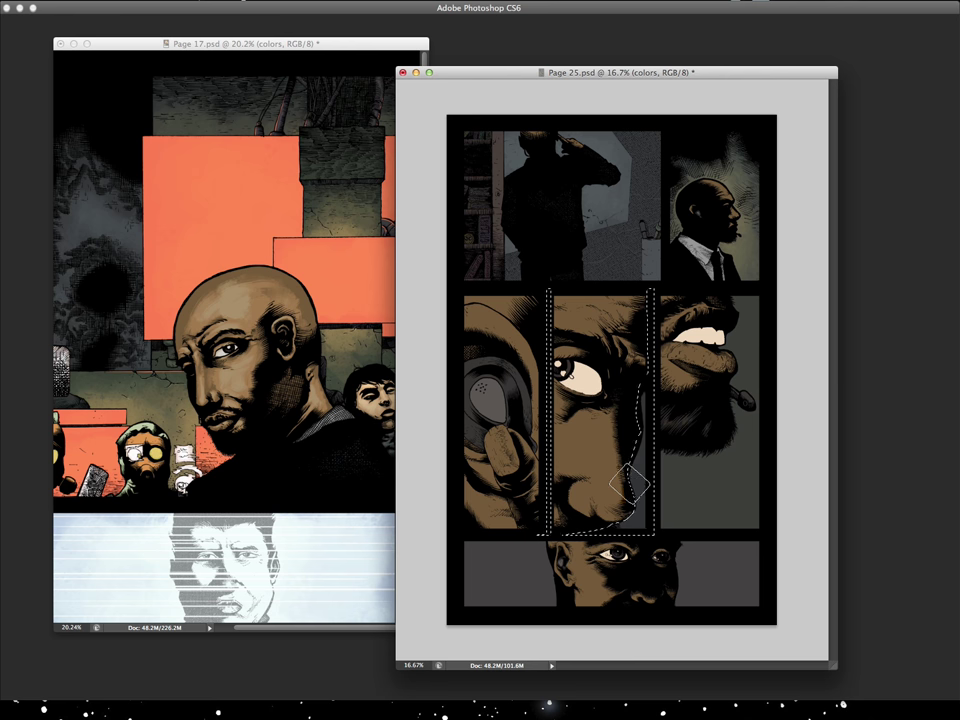
key(Tab)
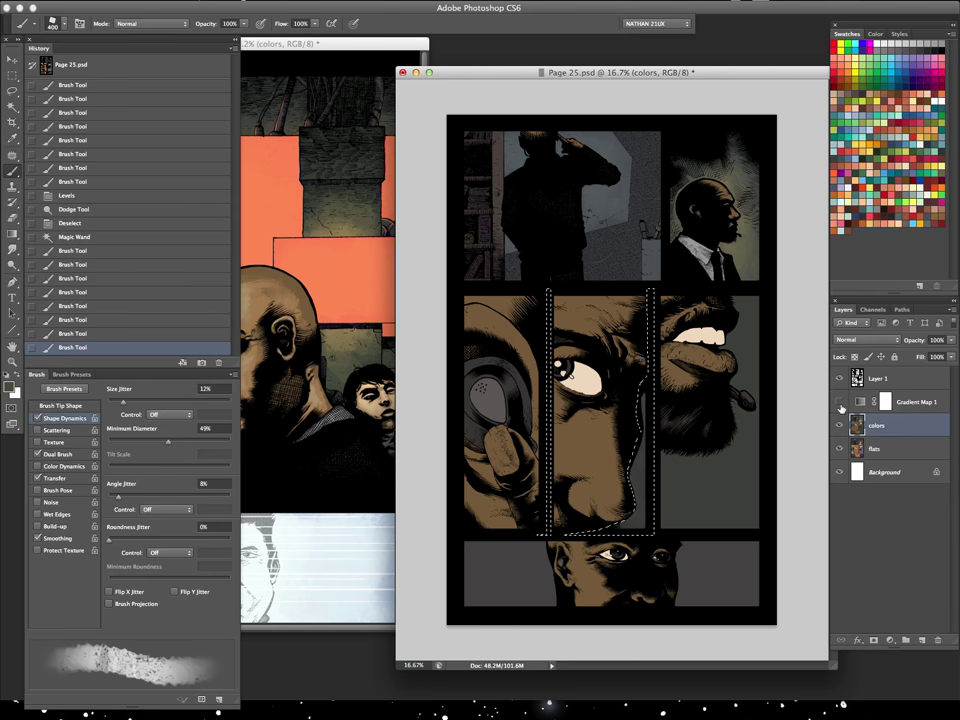
Turn Gradient Map 1 on and brush dark olive shading around the nose, then deselect
click(840, 402)
drag(640, 480, 514, 460)
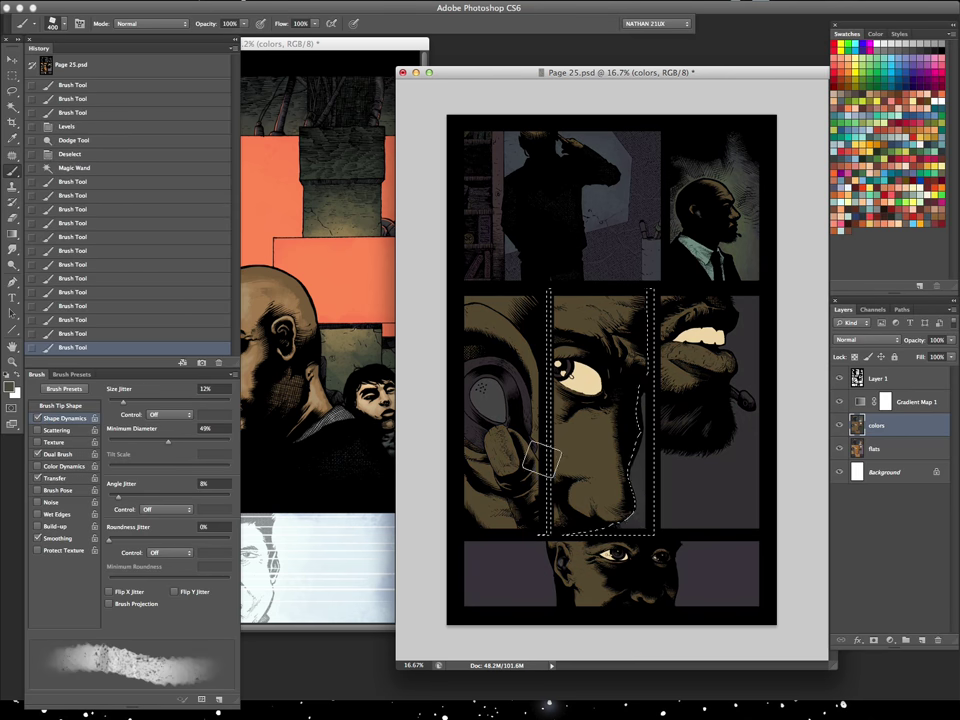
click(9, 386)
click(424, 302)
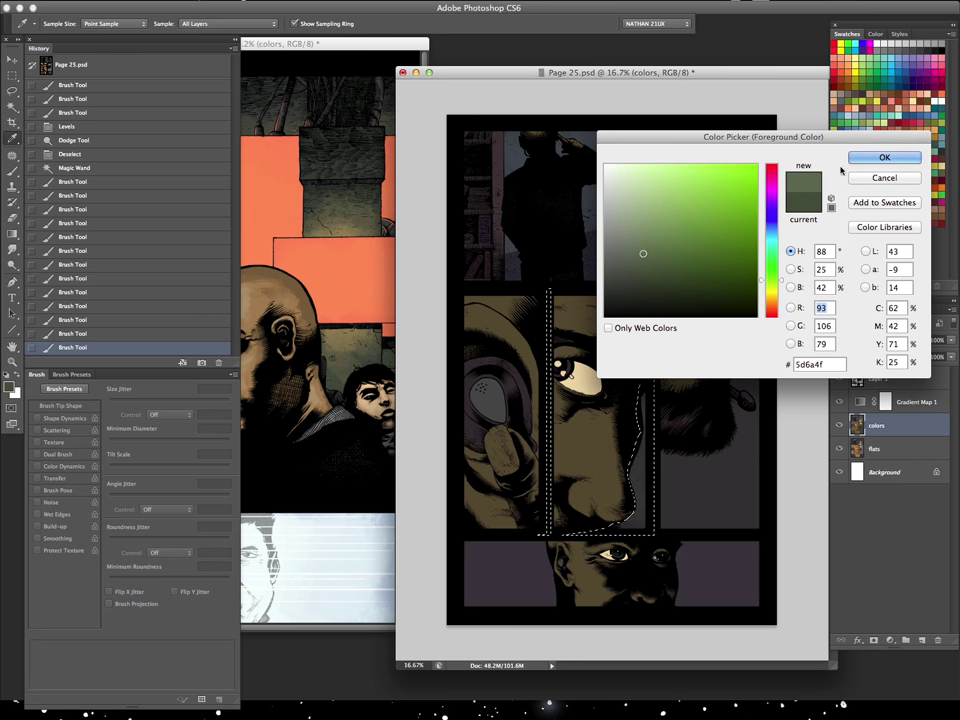
click(870, 156)
mouse_move(632, 461)
mouse_down()
mouse_move(627, 501)
mouse_move(641, 474)
mouse_up()
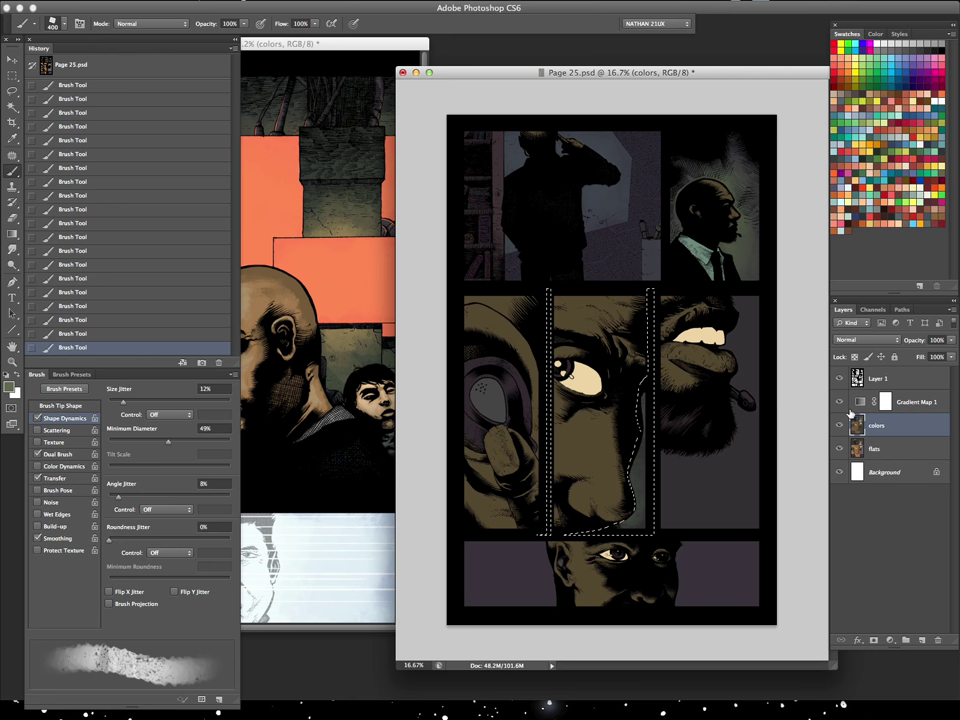
click(855, 448)
key(ctrl+d)
Select the mouth panel's flat region, activate the colors layer, and sample a colour from Page 17
key(w)
click(750, 455)
click(876, 425)
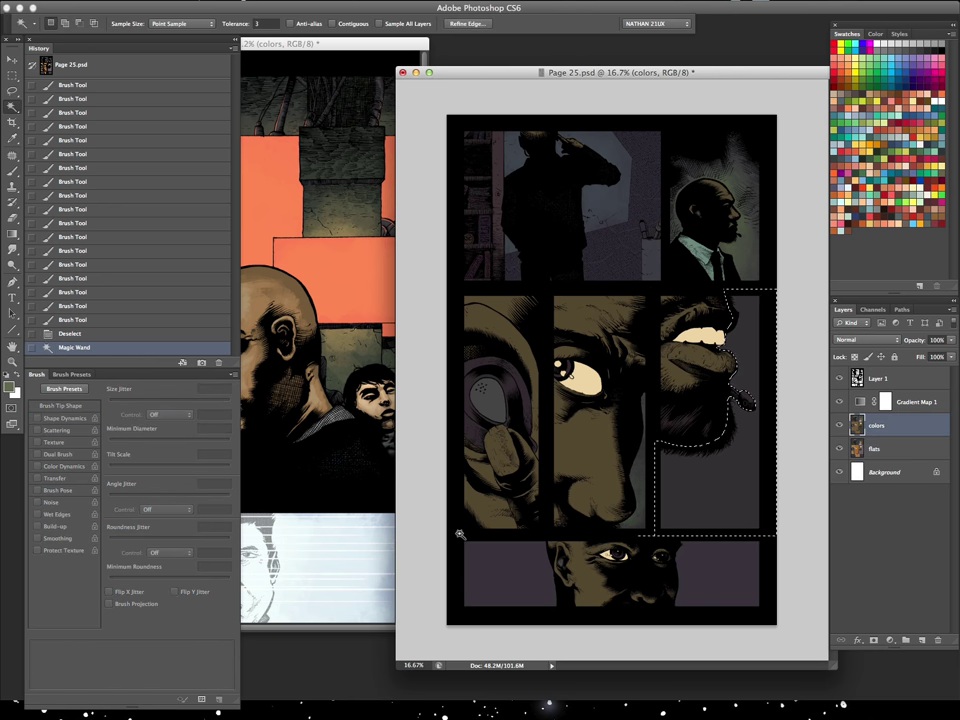
click(339, 300)
key(i)
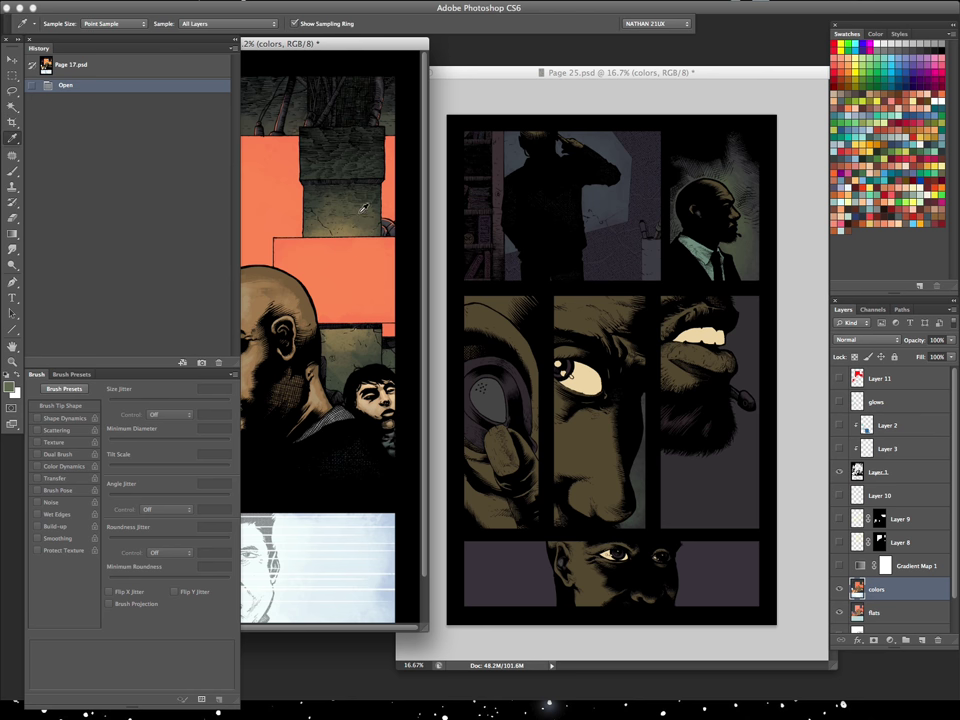
key(b)
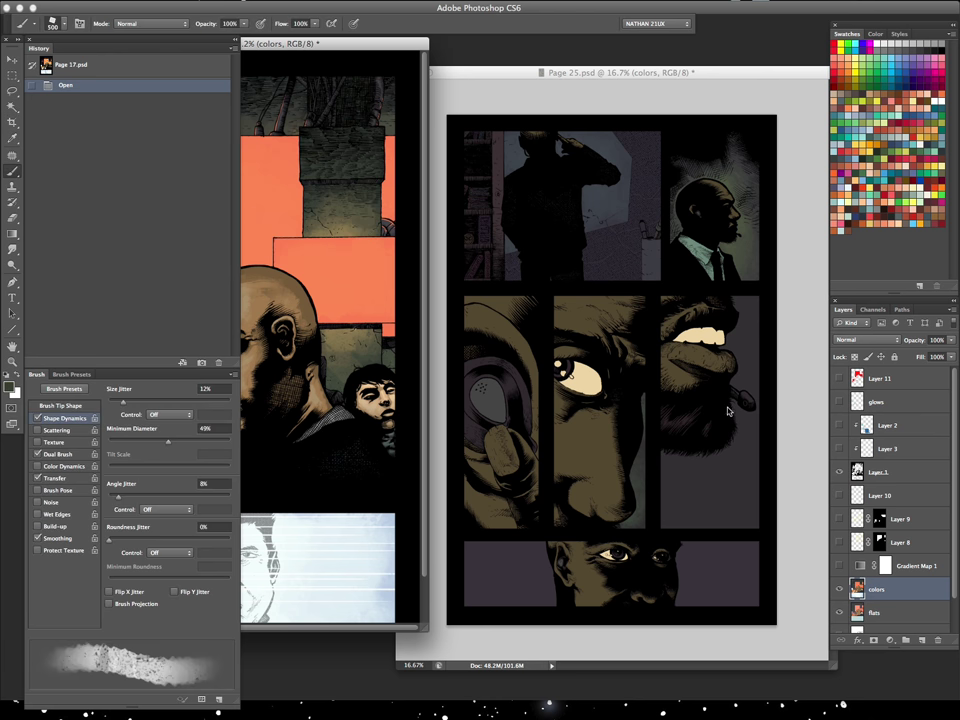
Paint the mouth panel background with a soft brush at sizes 1000 and 800
click(649, 385)
key(])
key(])
key(])
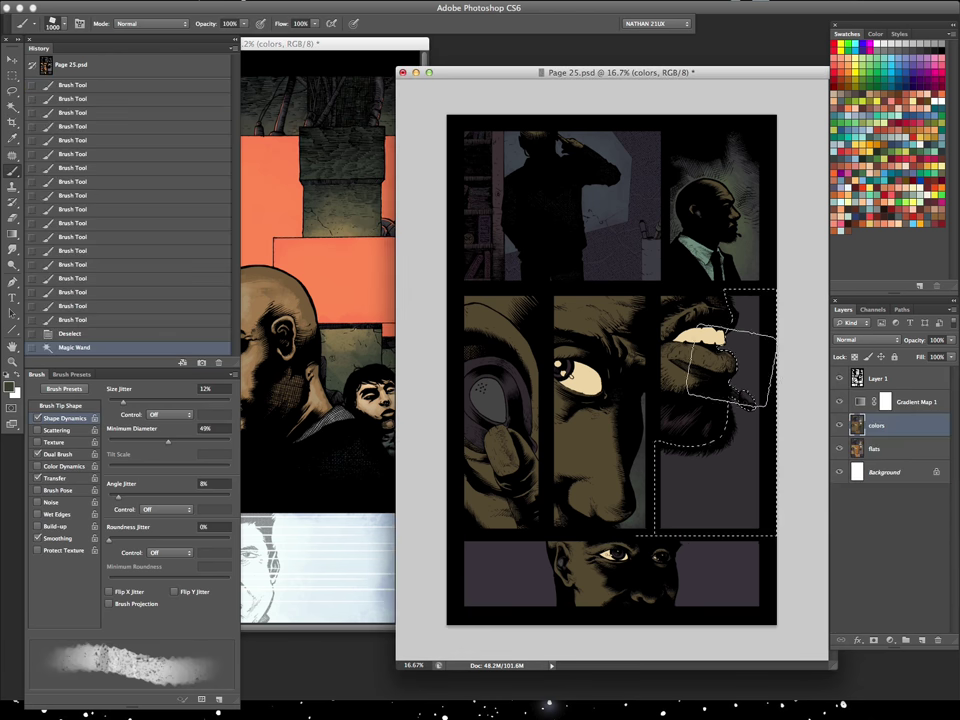
drag(695, 490, 707, 300)
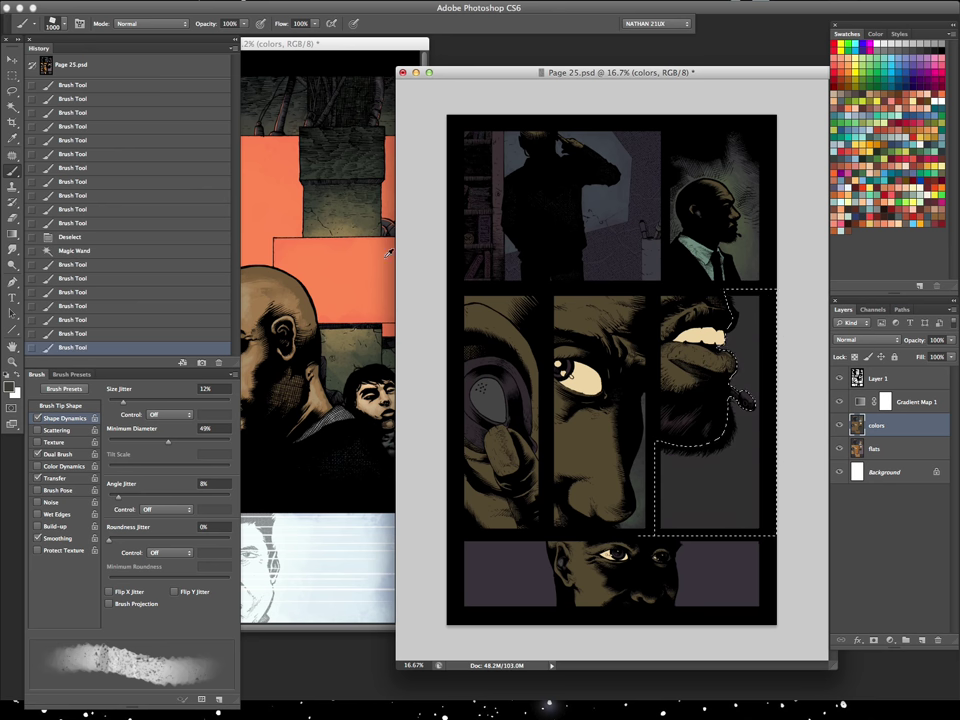
key([)
key([)
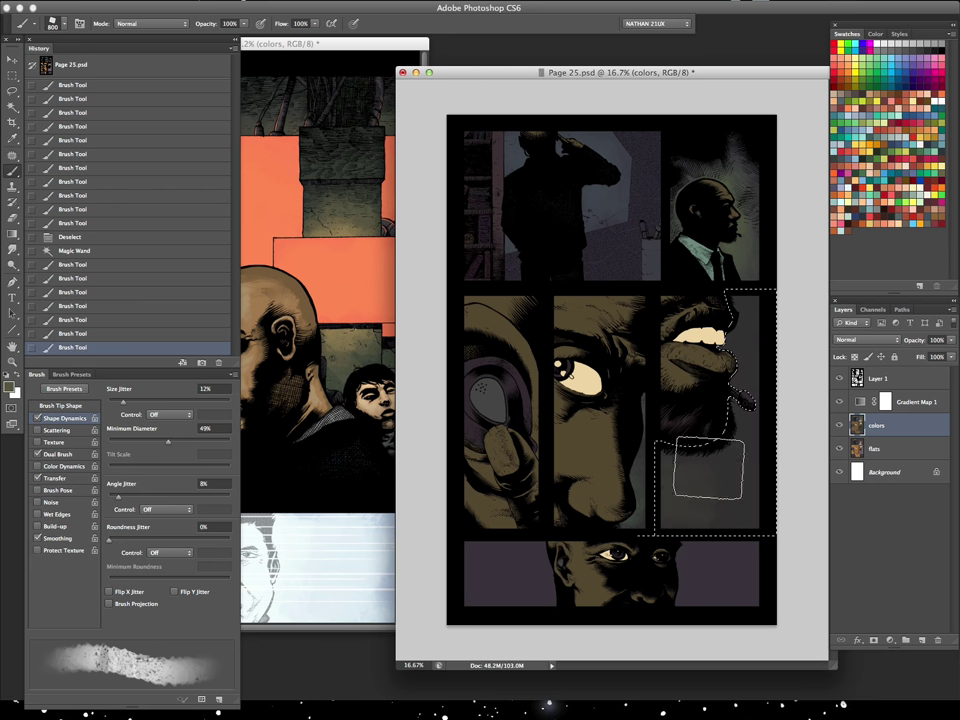
mouse_move(771, 407)
mouse_down()
mouse_move(745, 510)
mouse_move(729, 321)
mouse_up()
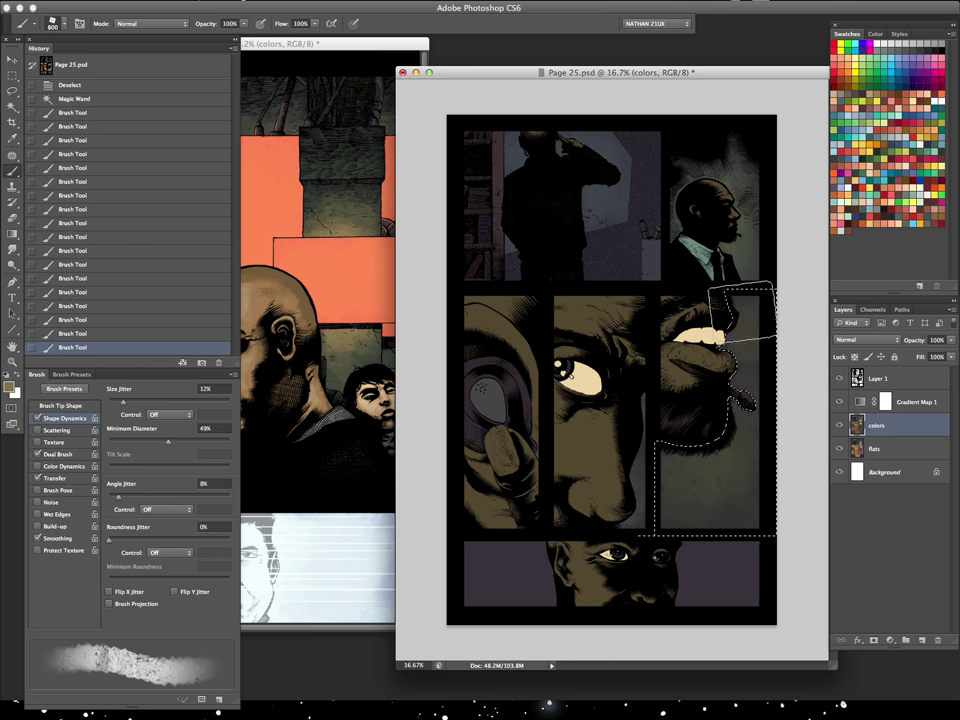
Hide the panels and compare Page 25 against the Page 17 reference
key(Tab)
click(277, 47)
click(585, 73)
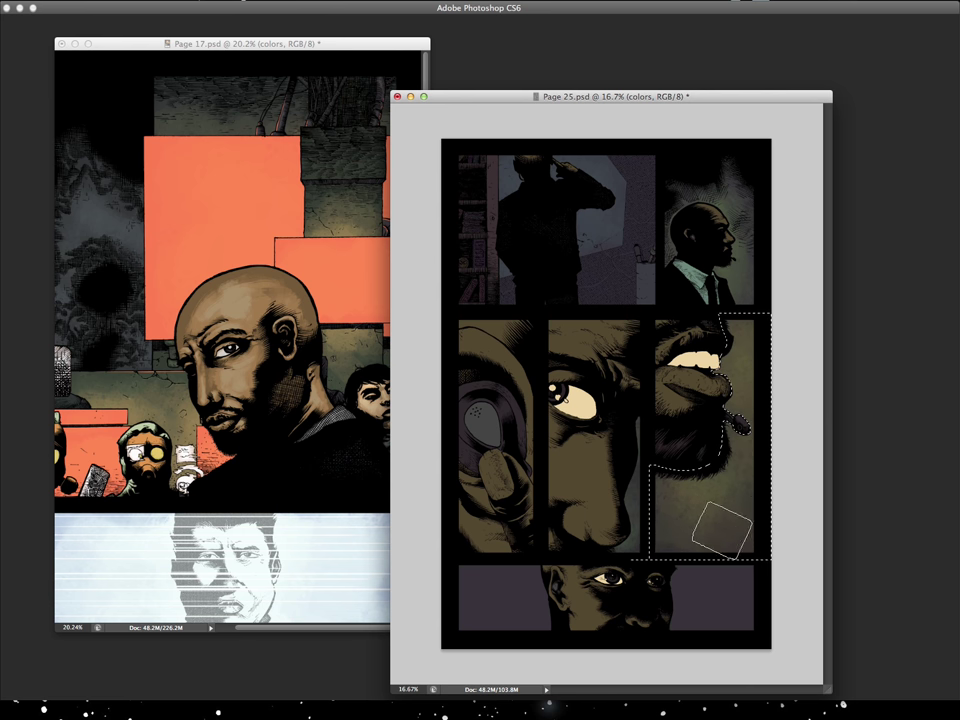
Sample an olive tan from the reference, hide Gradient Map 1, and enlarge the brush to 600
key(Tab)
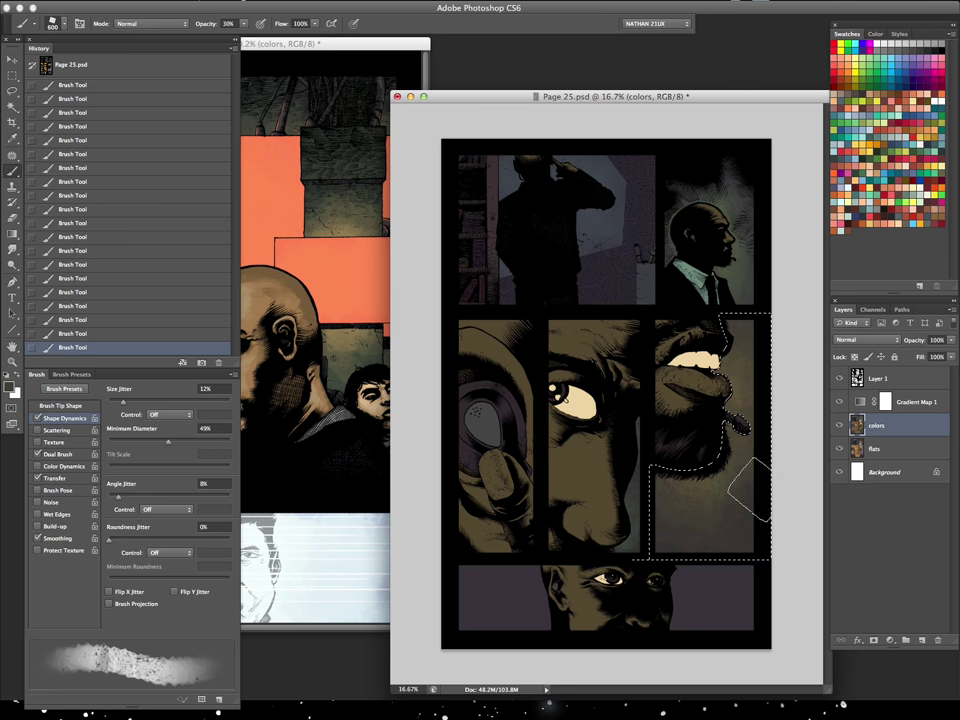
alt+click(344, 340)
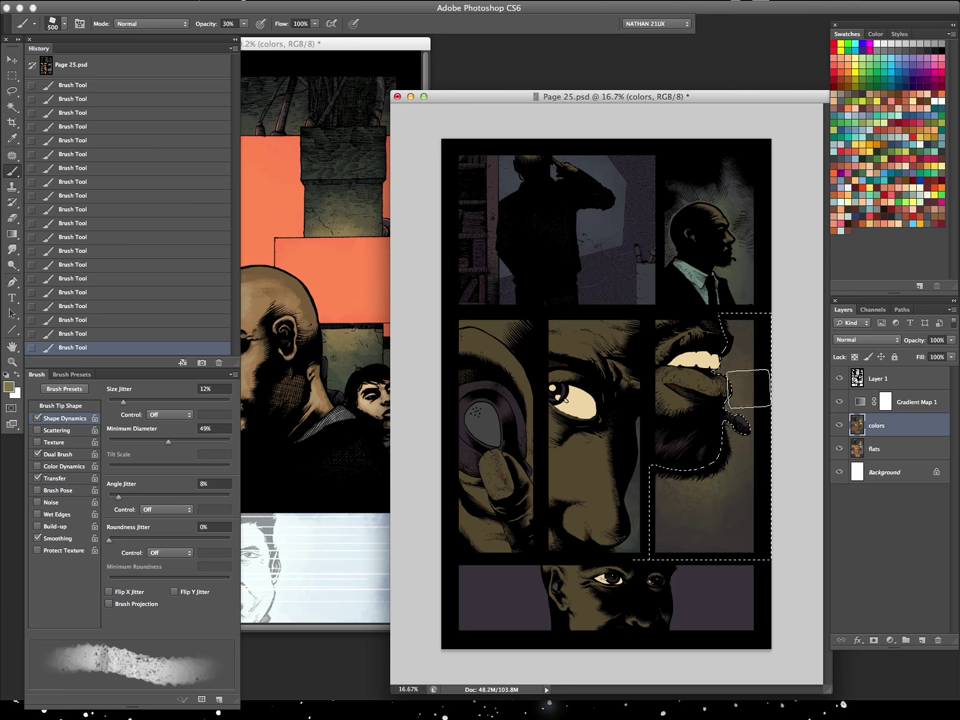
click(839, 400)
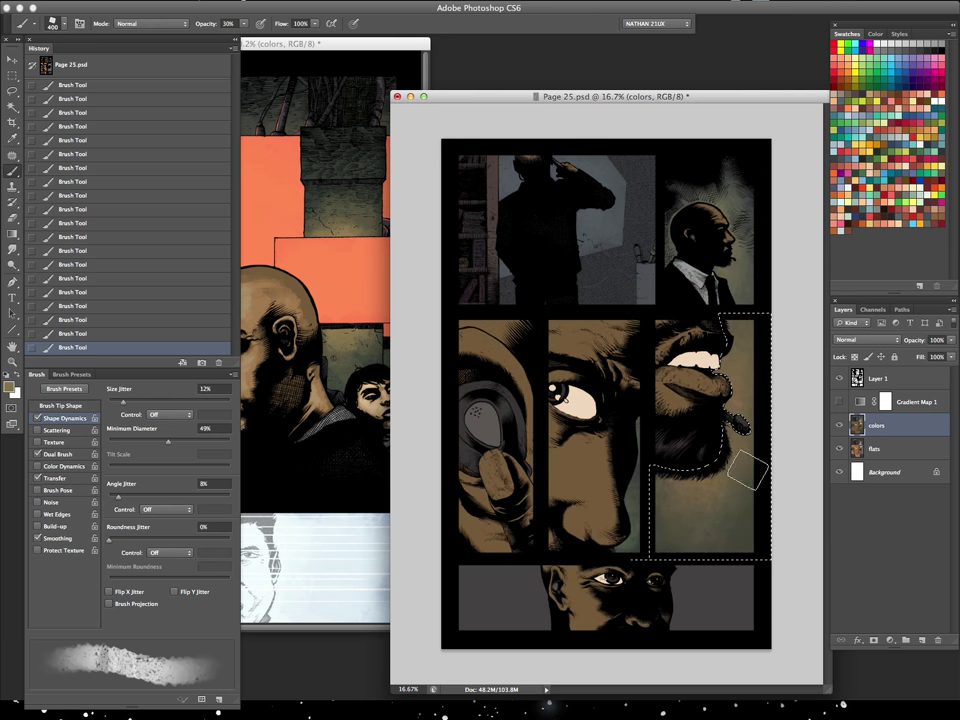
key(bracketright)
key(bracketright)
key(bracketright)
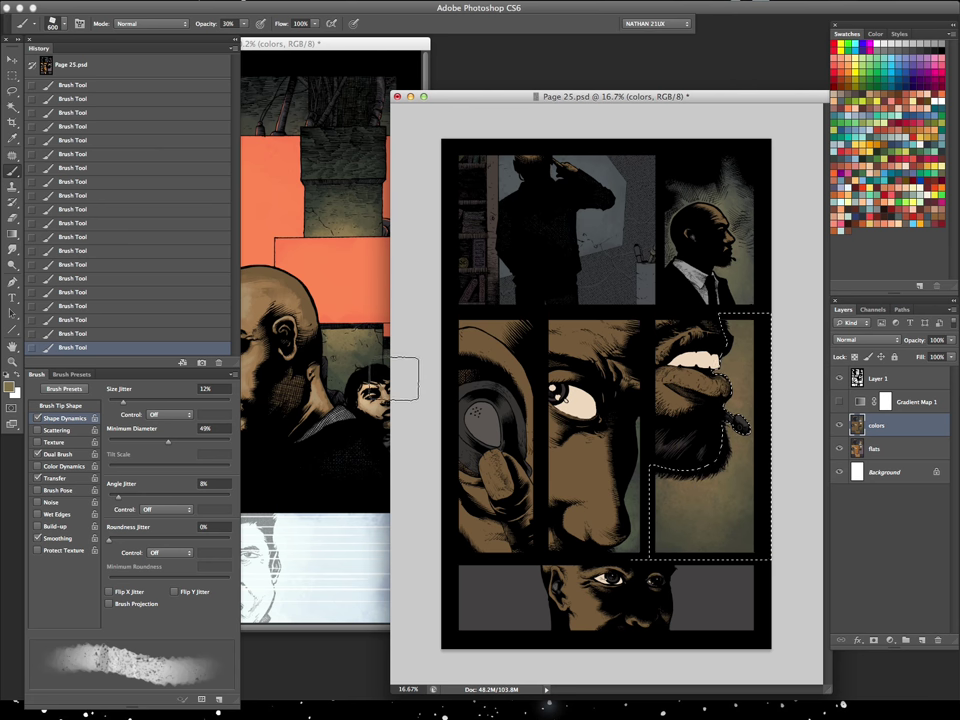
click(29, 25)
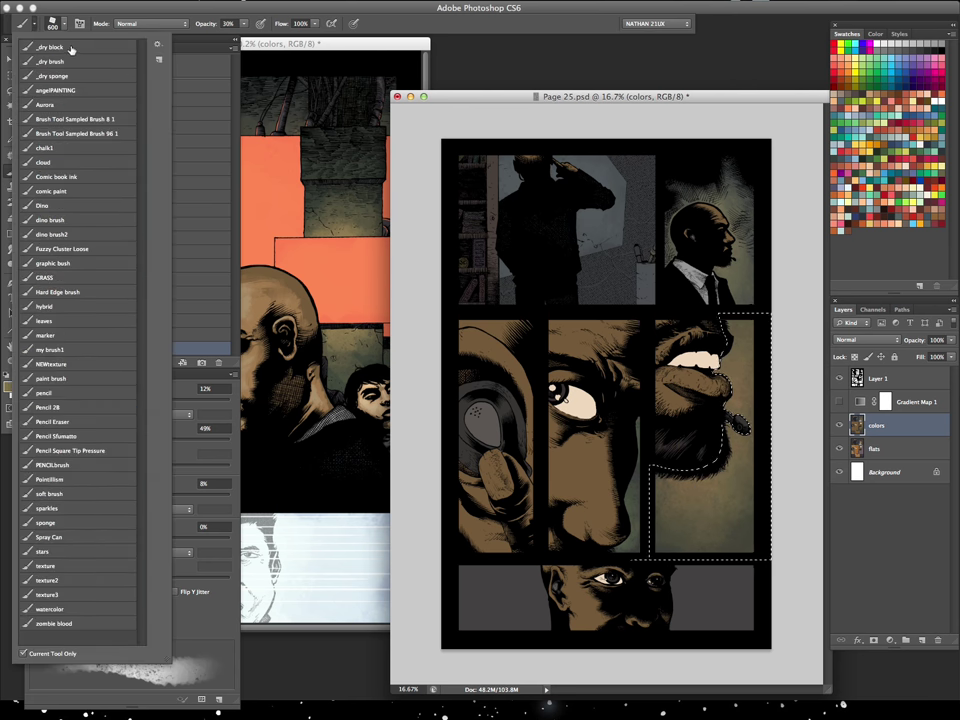
click(415, 29)
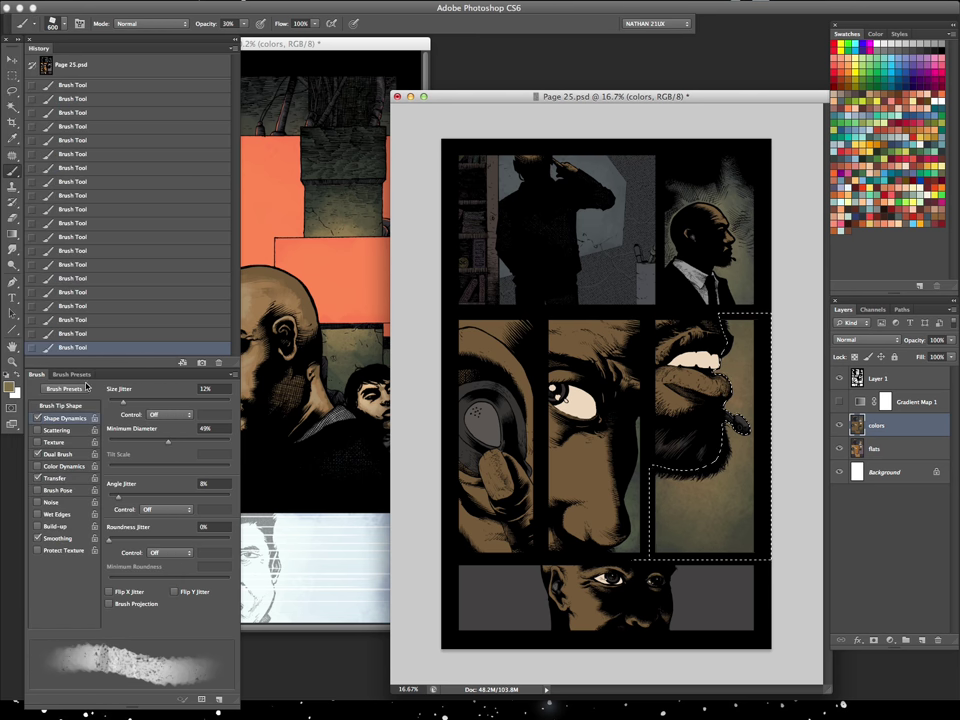
Choose a brighter tan foreground colour and turn Gradient Map 1 back on
key(i)
click(10, 386)
click(668, 225)
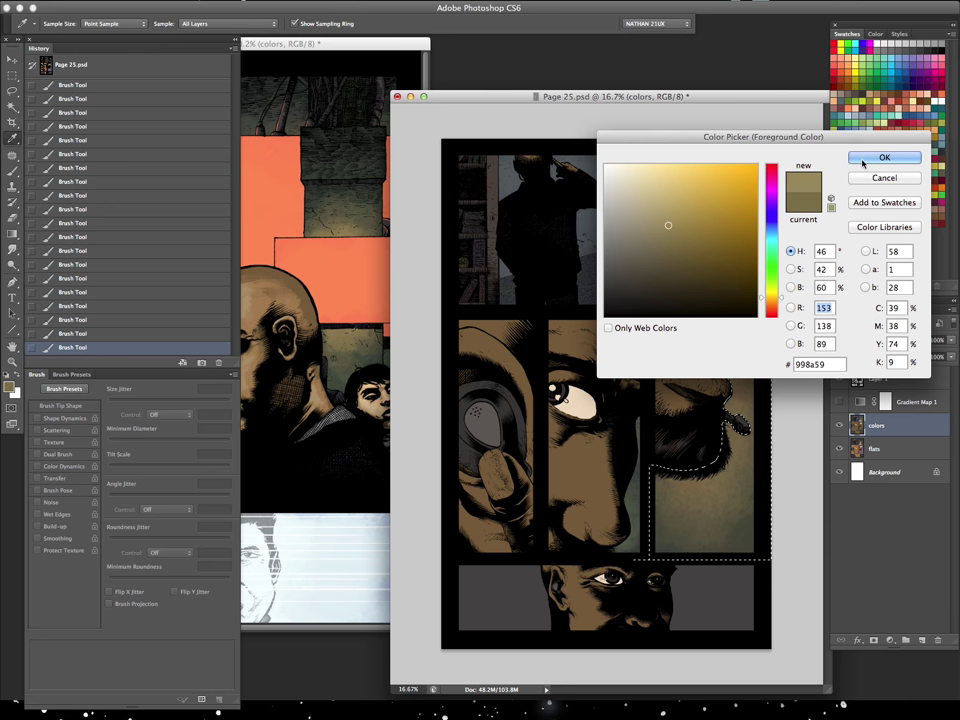
click(861, 163)
key(b)
click(839, 402)
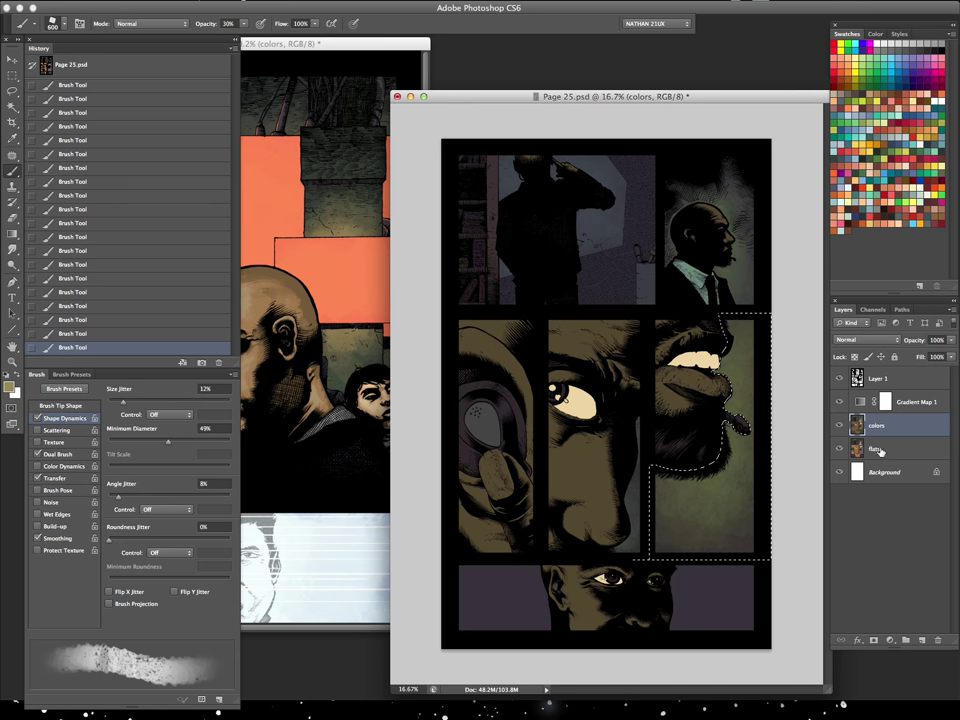
Apply Levels to the mouth panel, lowering the white point and setting midtones to 0.87
key(ctrl+l)
mouse_move(760, 270)
mouse_down()
mouse_move(734, 174)
mouse_move(736, 76)
mouse_up()
drag(786, 211, 775, 213)
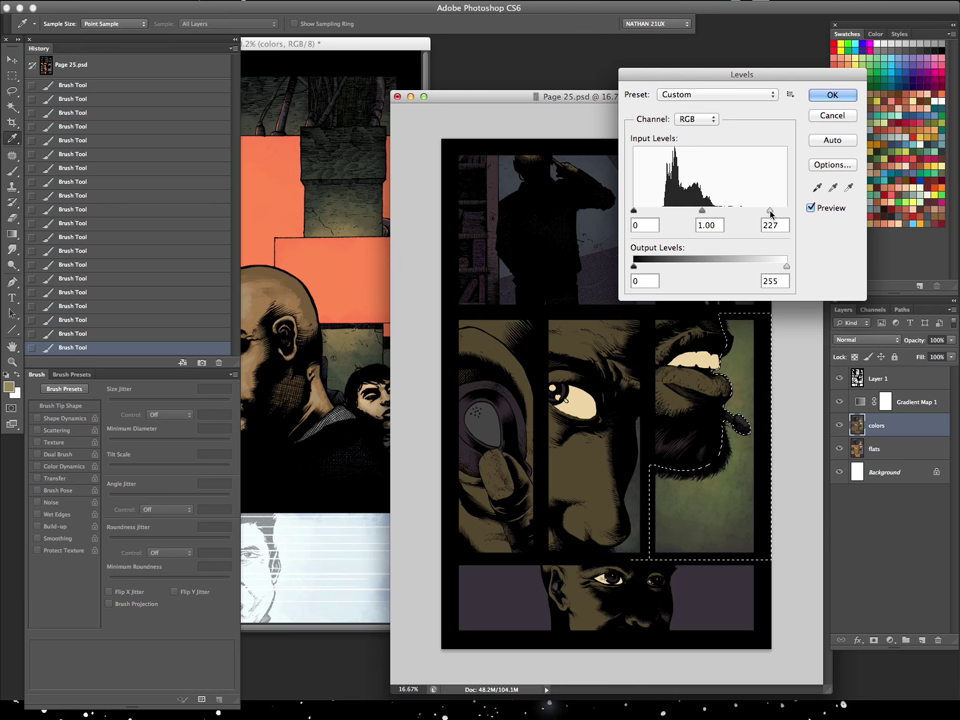
drag(702, 211, 709, 210)
click(832, 94)
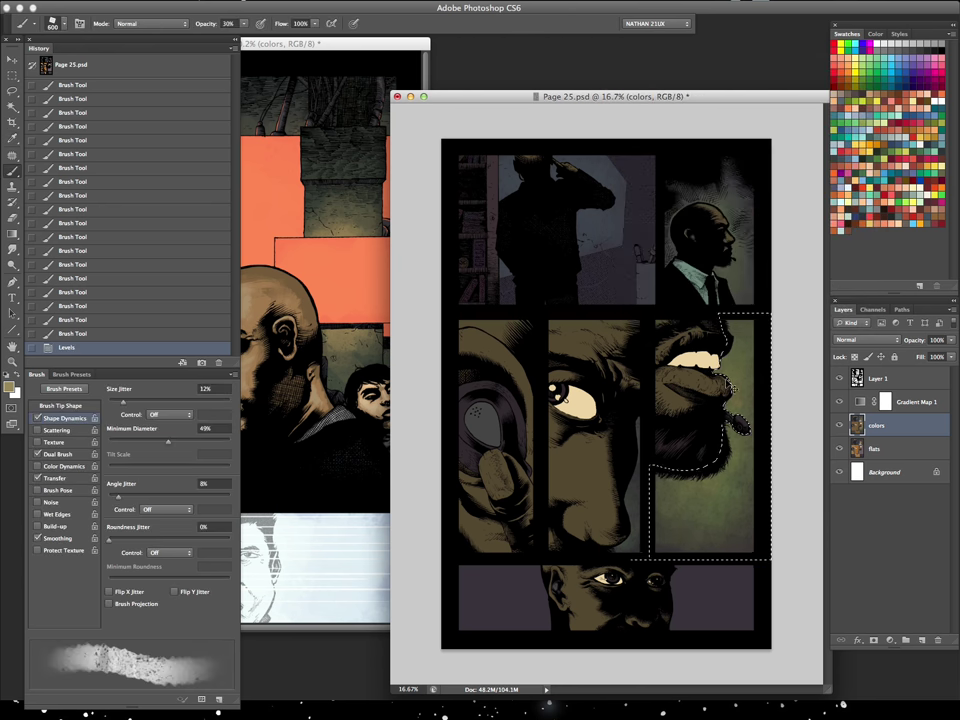
Apply Color Balance with highlights +12/0/-5 and shadows -11/0/+4, then deselect
key(ctrl+b)
click(796, 224)
mouse_move(762, 160)
mouse_down()
mouse_move(766, 190)
mouse_move(757, 162)
mouse_move(760, 178)
mouse_up()
click(667, 225)
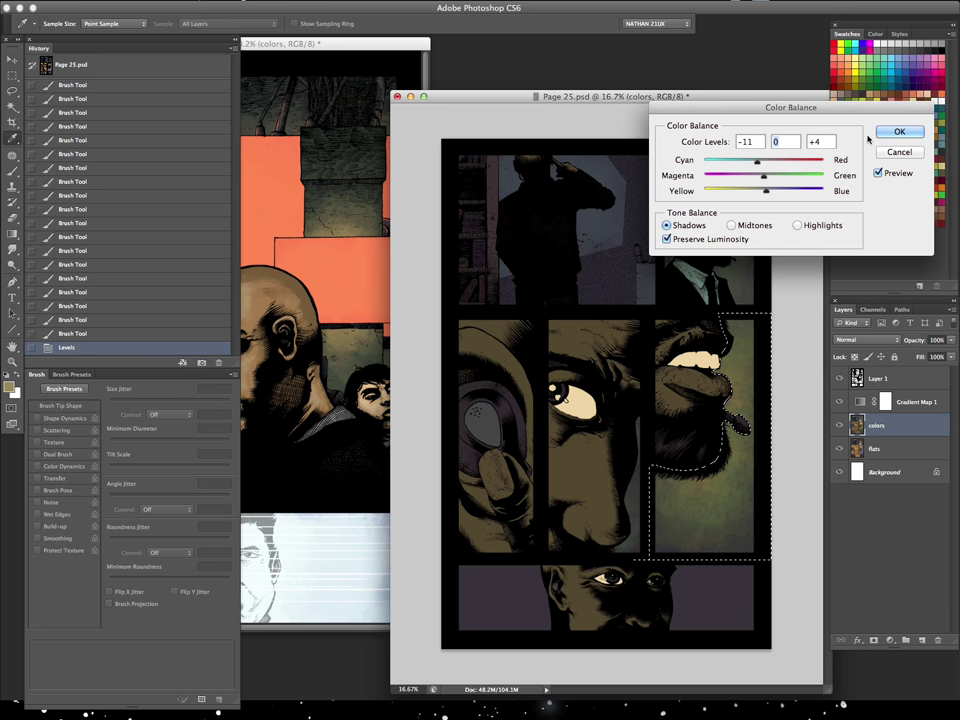
click(899, 131)
key(b)
key(Tab)
key(Tab)
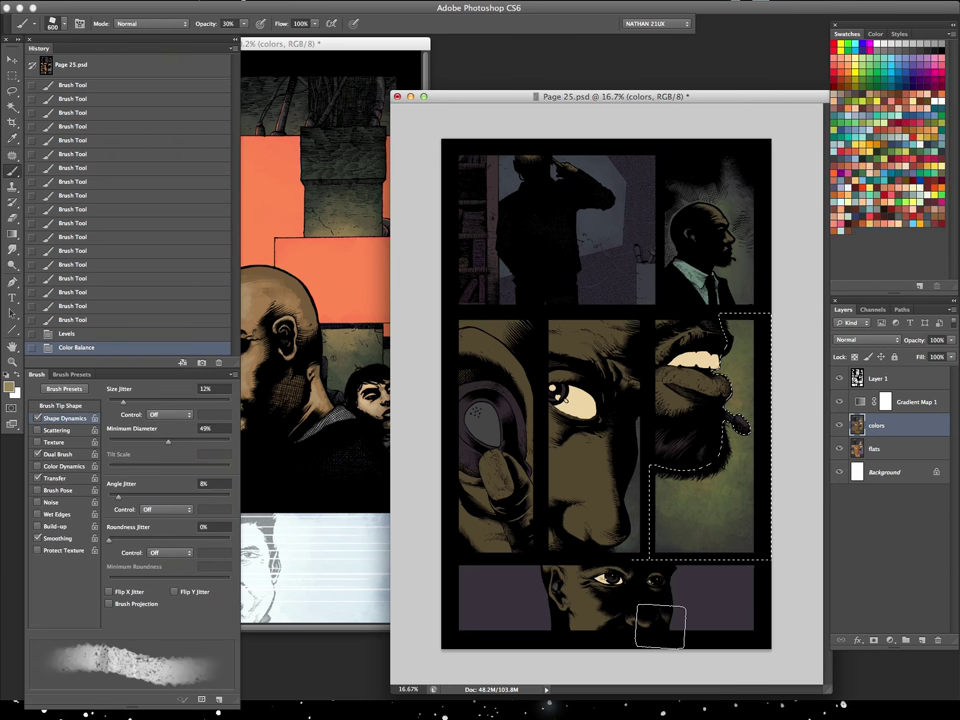
key(ctrl+d)
Select the bottom panel's grey background areas on flats and hide Gradient Map 1 on colors
key(w)
click(660, 630)
click(875, 449)
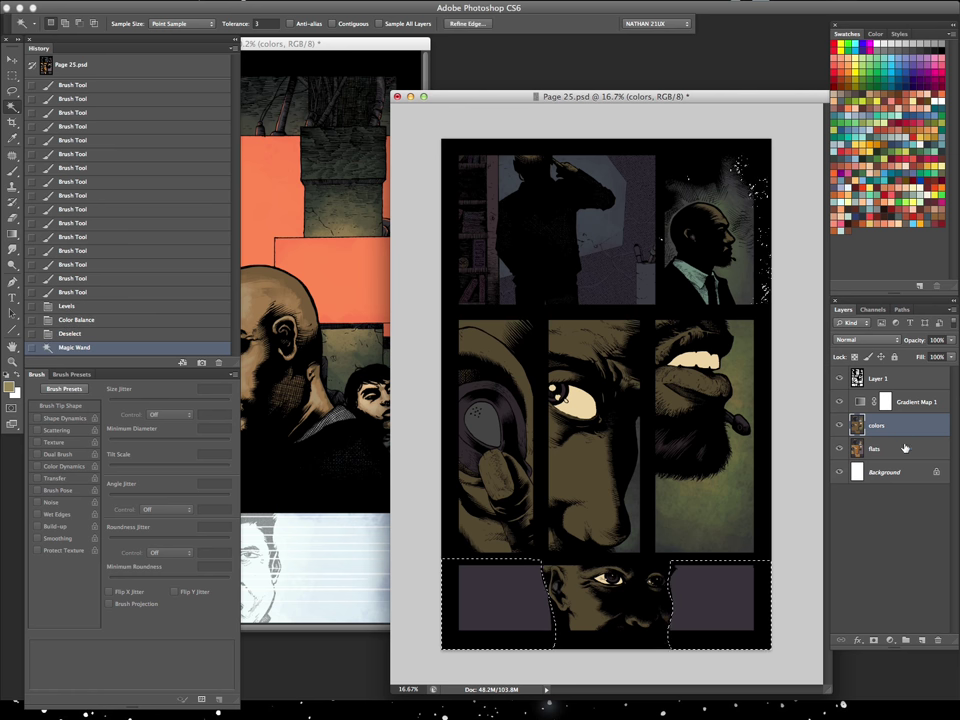
key(ctrl+d)
click(795, 513)
click(876, 425)
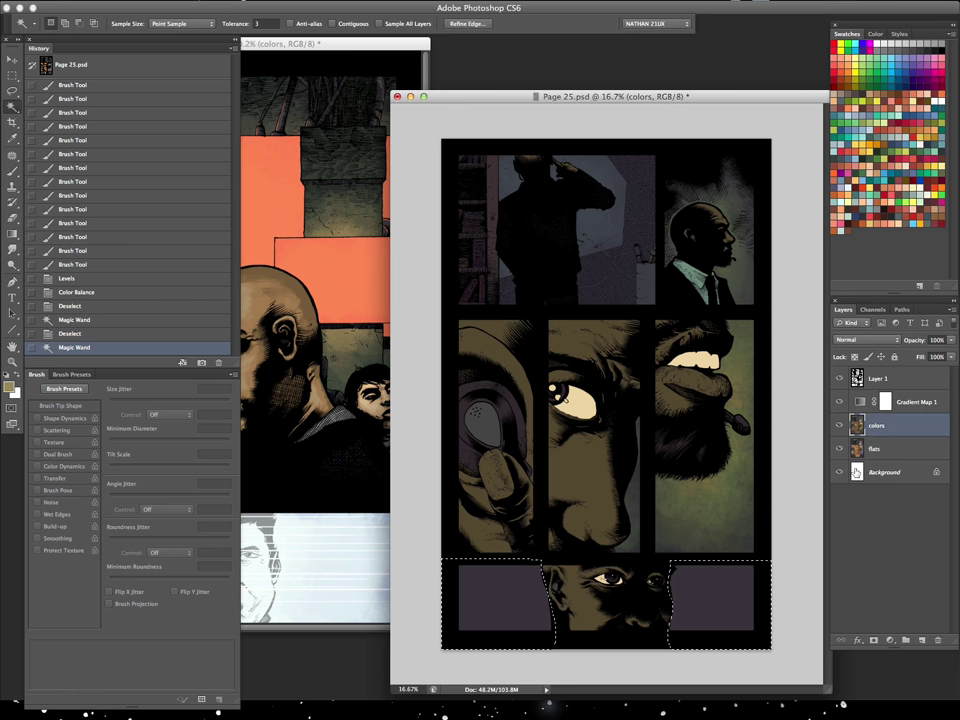
click(839, 401)
Paint texture into the bottom panel's left and right grey areas
key(Tab)
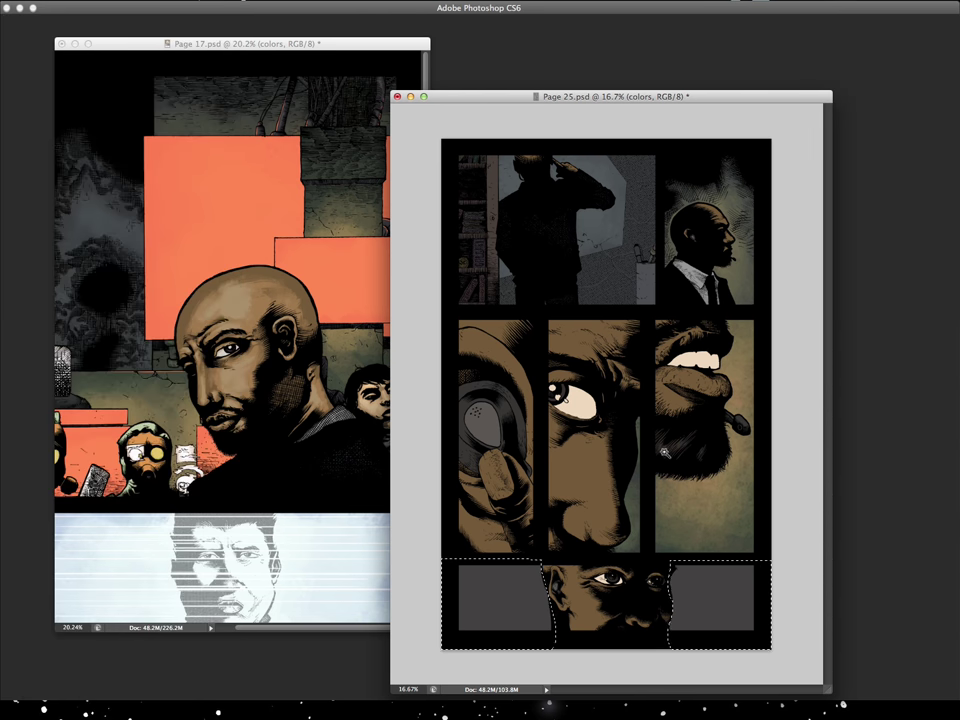
mouse_move(548, 595)
mouse_down()
mouse_move(506, 604)
mouse_move(506, 621)
mouse_up()
drag(703, 617, 570, 605)
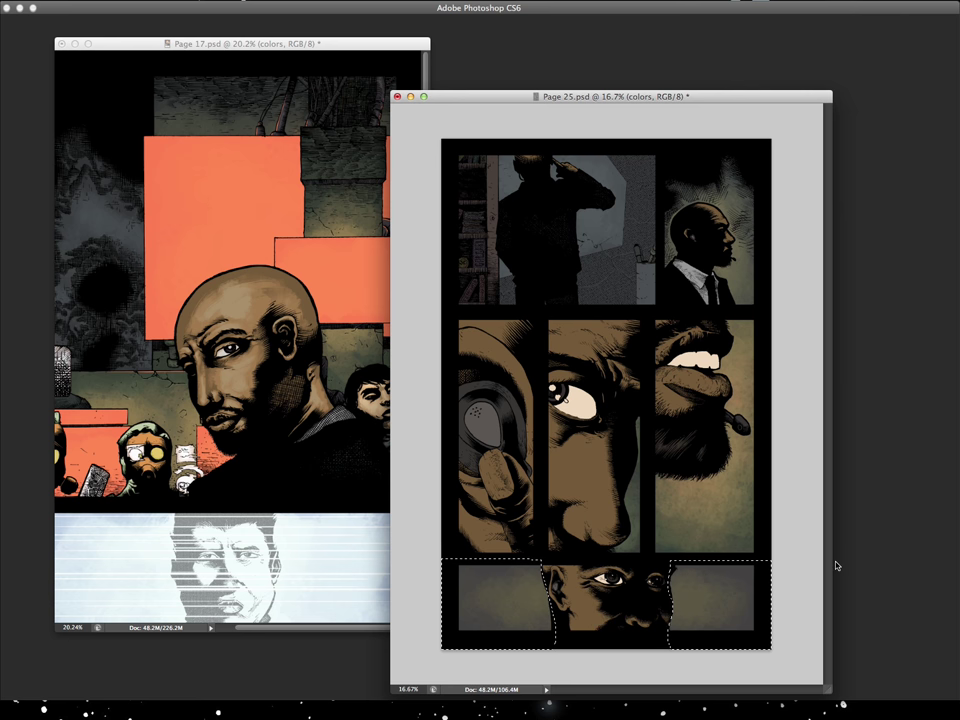
key(Tab)
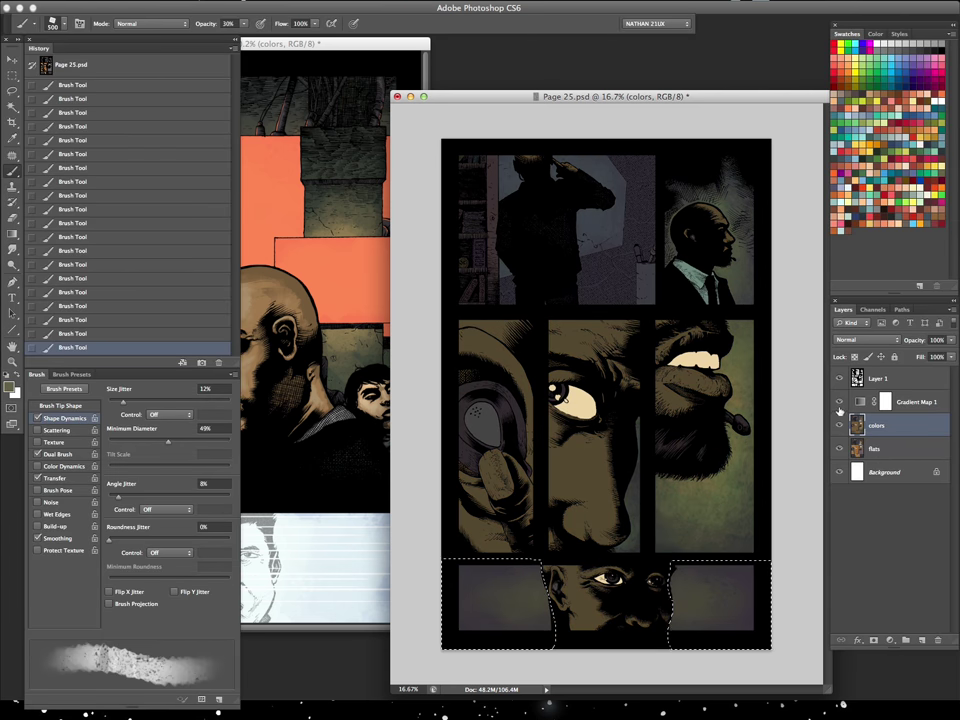
click(843, 402)
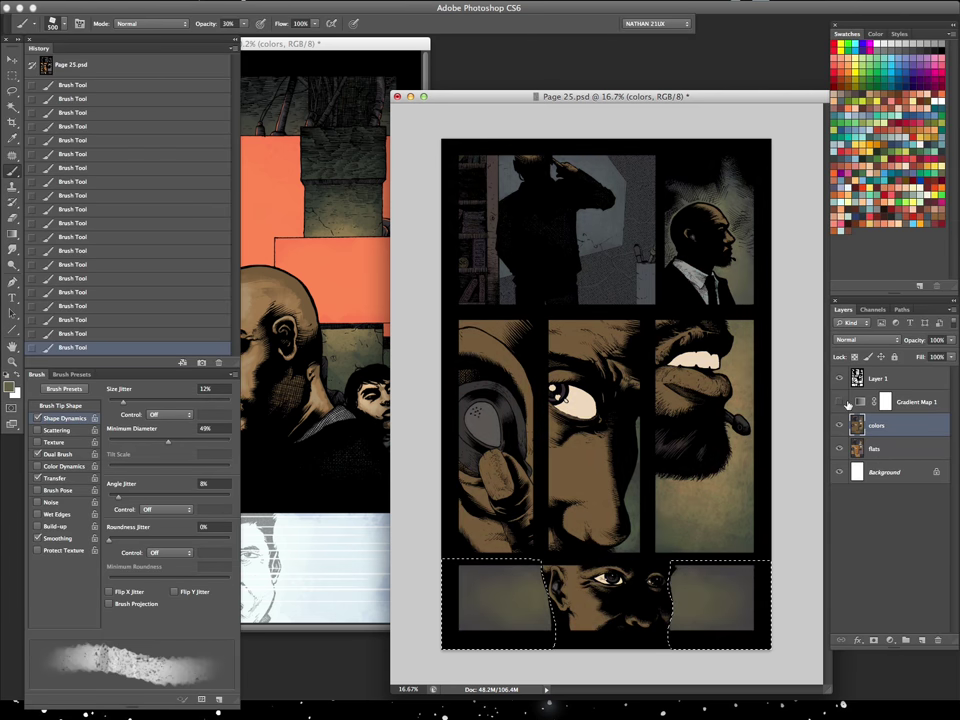
Shift the bottom panel's midtones toward green +12 with Color Balance and show Gradient Map 1
key(ctrl+d)
key(ctrl+b)
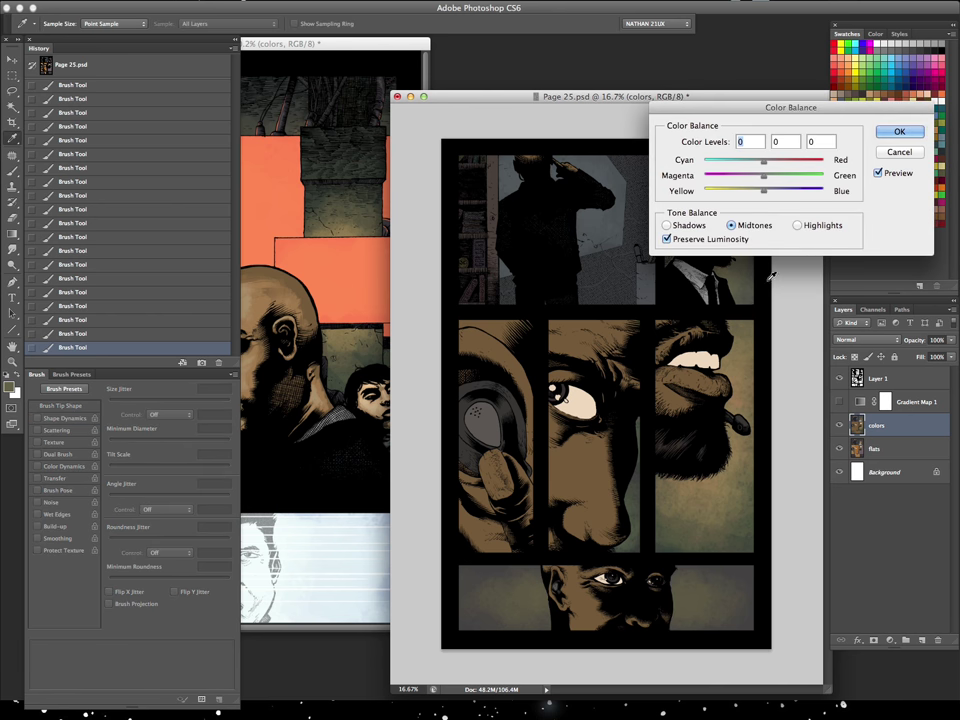
mouse_move(763, 175)
mouse_down()
mouse_move(772, 180)
mouse_move(760, 163)
mouse_move(767, 192)
mouse_up()
click(899, 132)
click(843, 402)
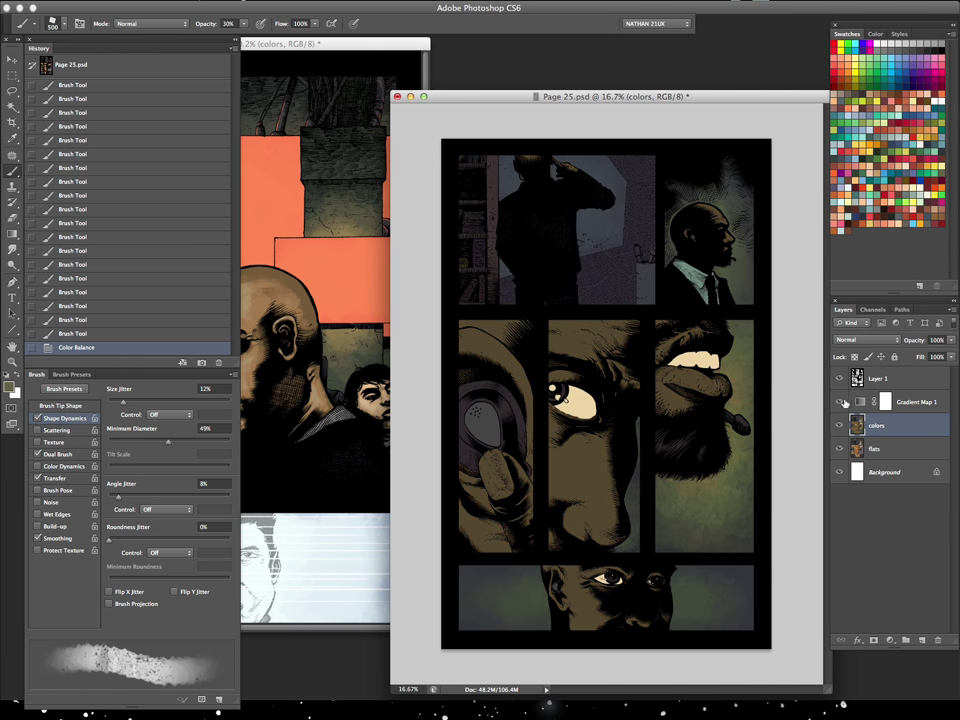
key(Tab)
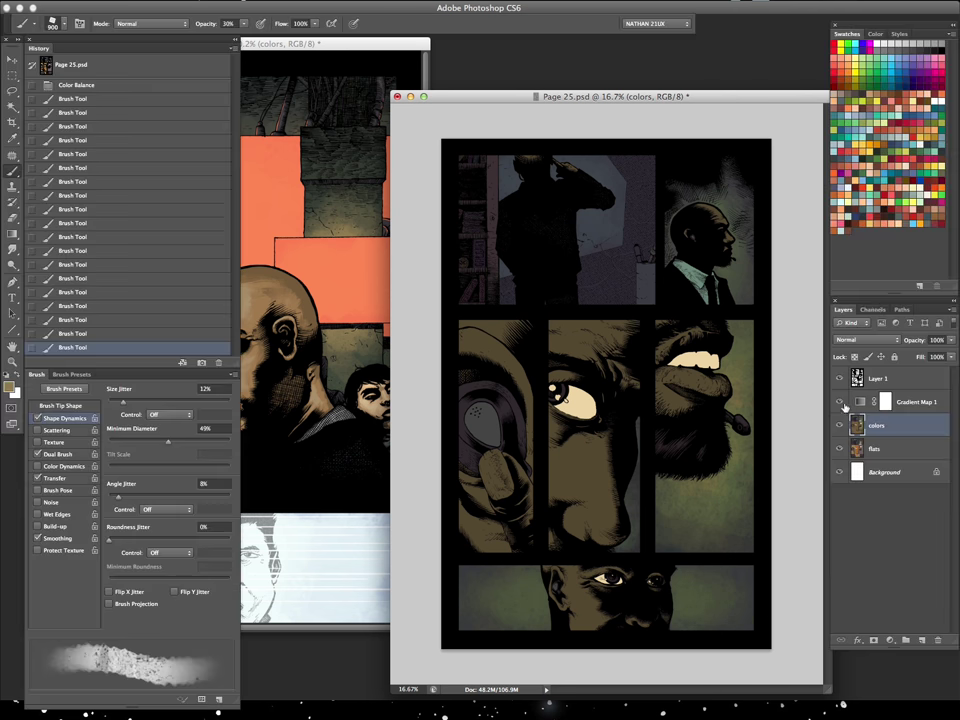
Sample a painting colour from the artwork
scroll(676, 533, down, 5)
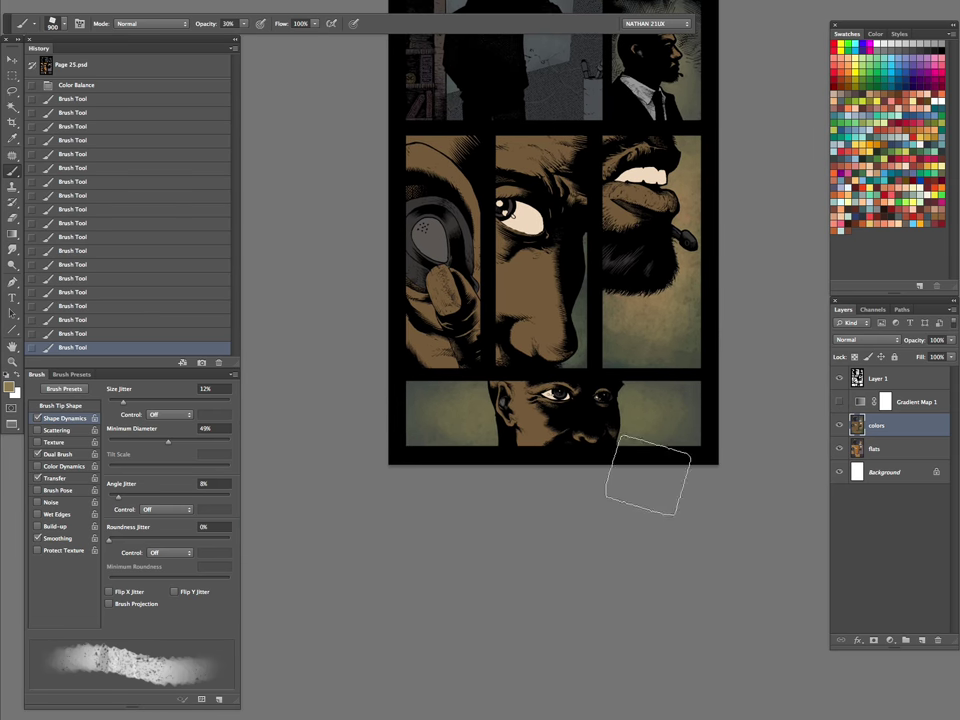
alt+click(703, 384)
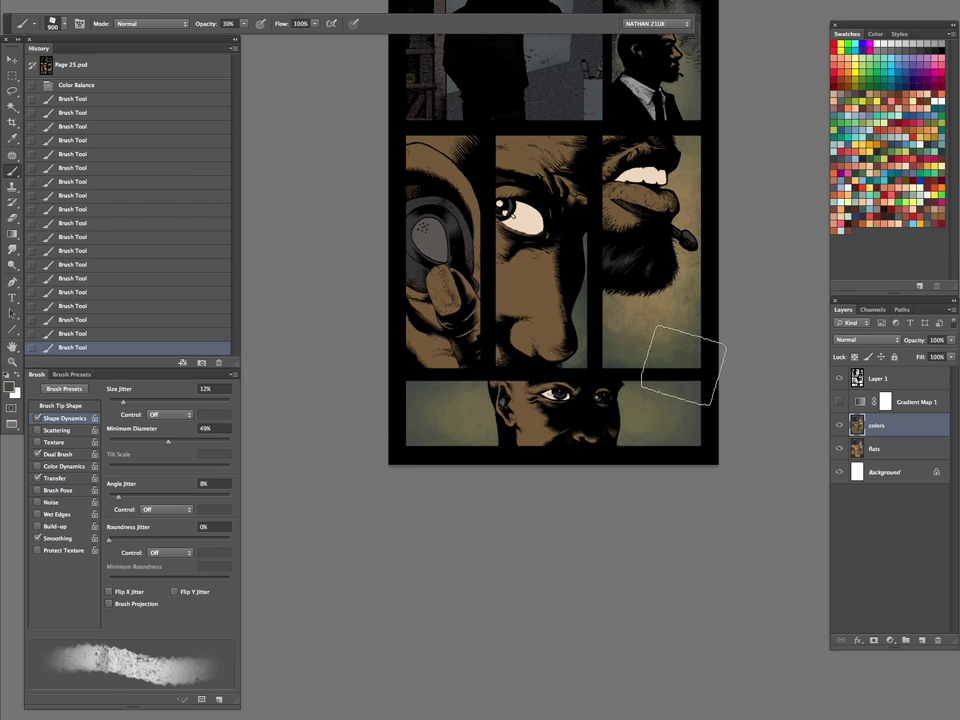
scroll(585, 177, up, 6)
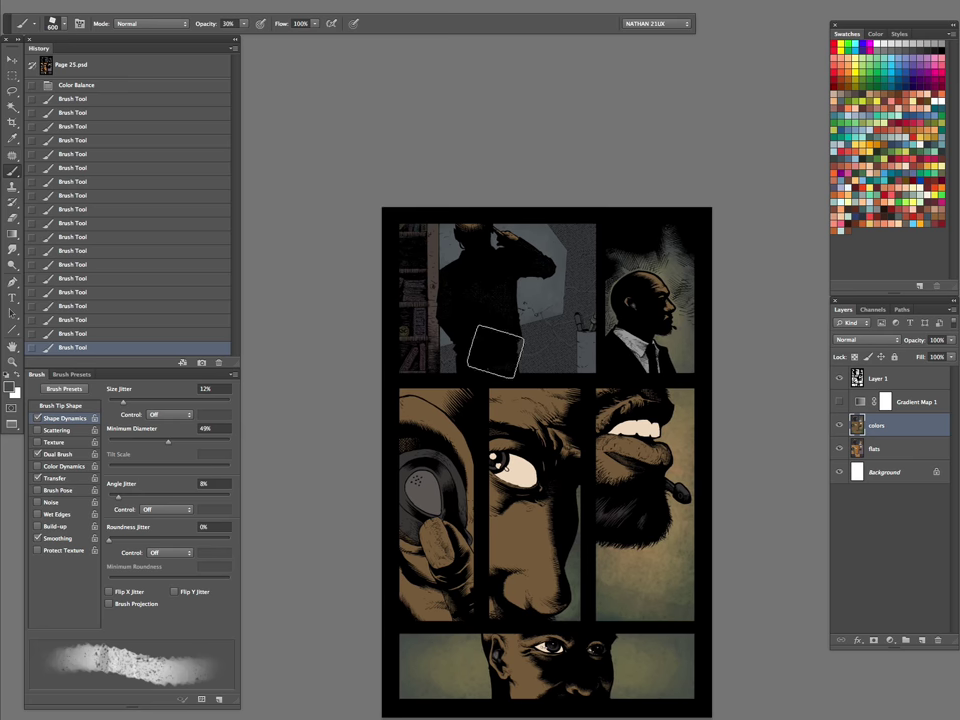
scroll(602, 371, down, 3)
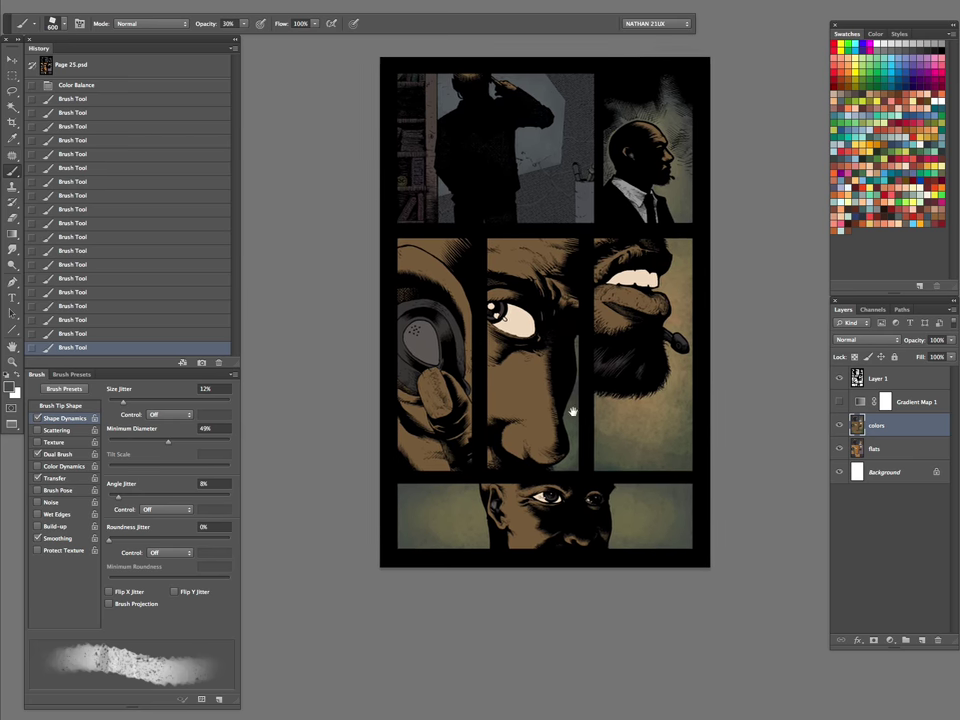
scroll(600, 371, down, 3)
scroll(601, 371, left, 2)
Set a smaller brush at 100% opacity with airbrush and 30% flow, then paint a faint streak toward the ear
key(bracketleft)
key(bracketleft)
key(bracketleft)
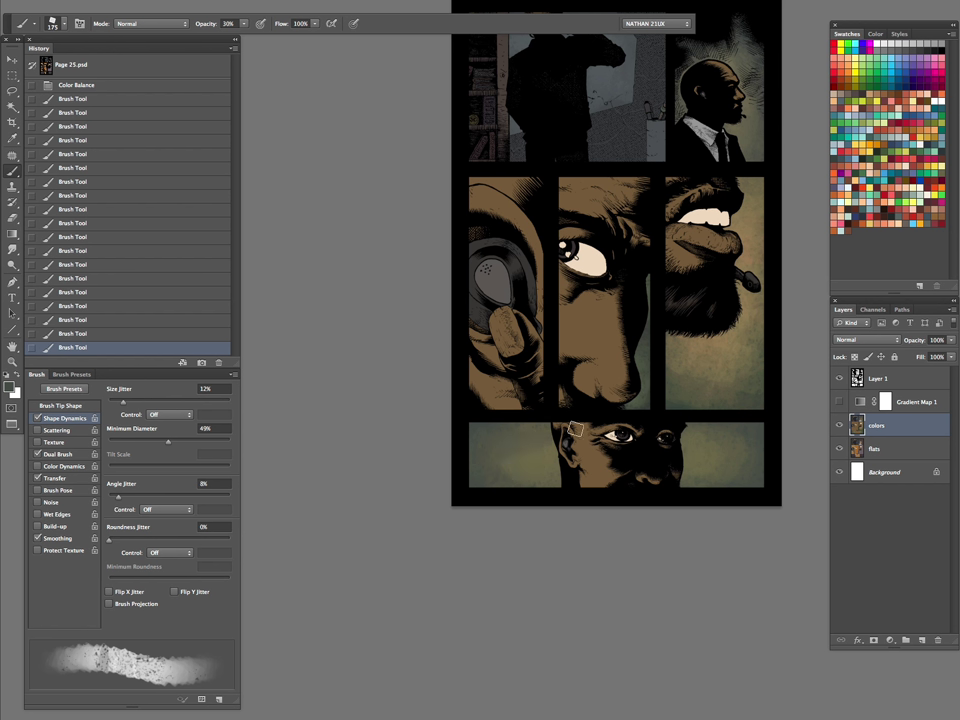
key(0)
click(332, 24)
key(3)
mouse_move(458, 465)
mouse_down()
mouse_move(570, 432)
mouse_move(486, 440)
mouse_up()
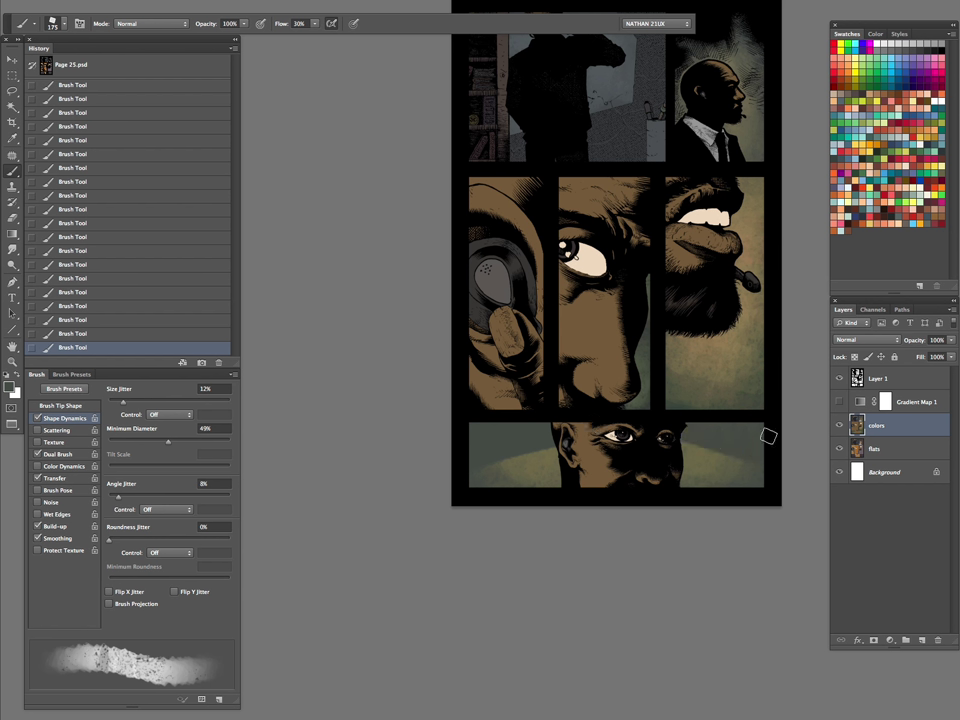
Set the foreground to dark grey-green #414843, enlarge the brush, and lower flow to 10%
click(10, 386)
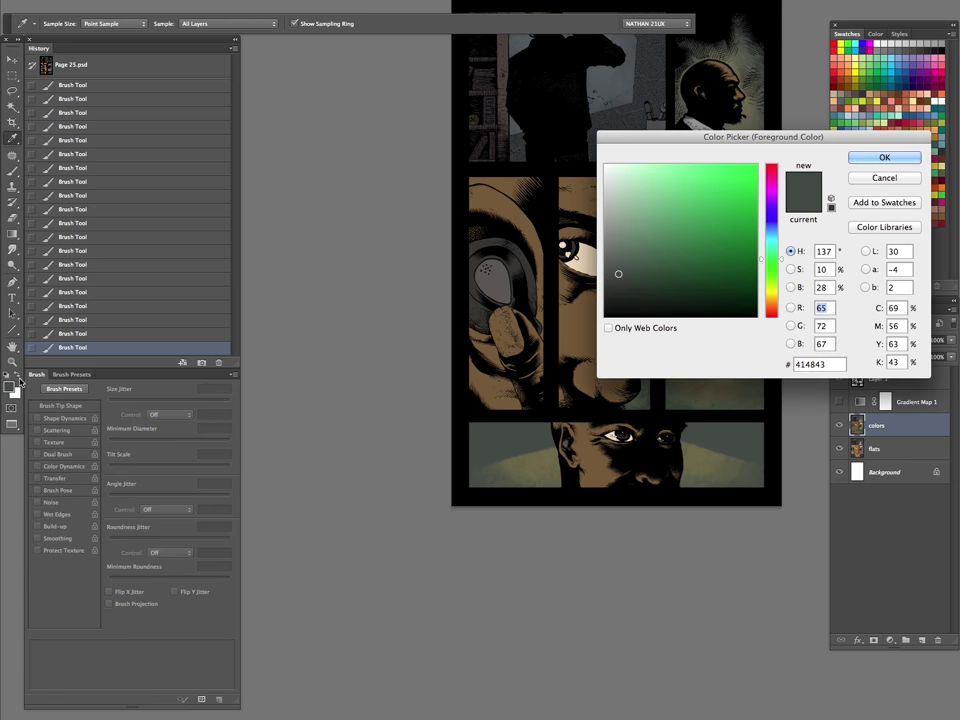
click(617, 279)
click(884, 157)
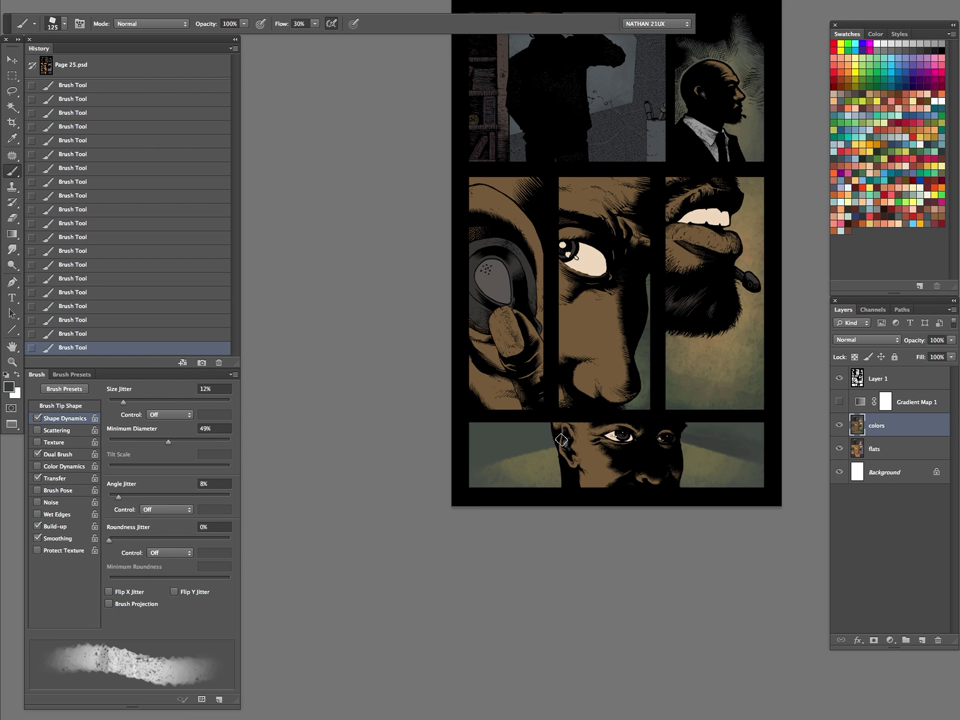
key(bracketright)
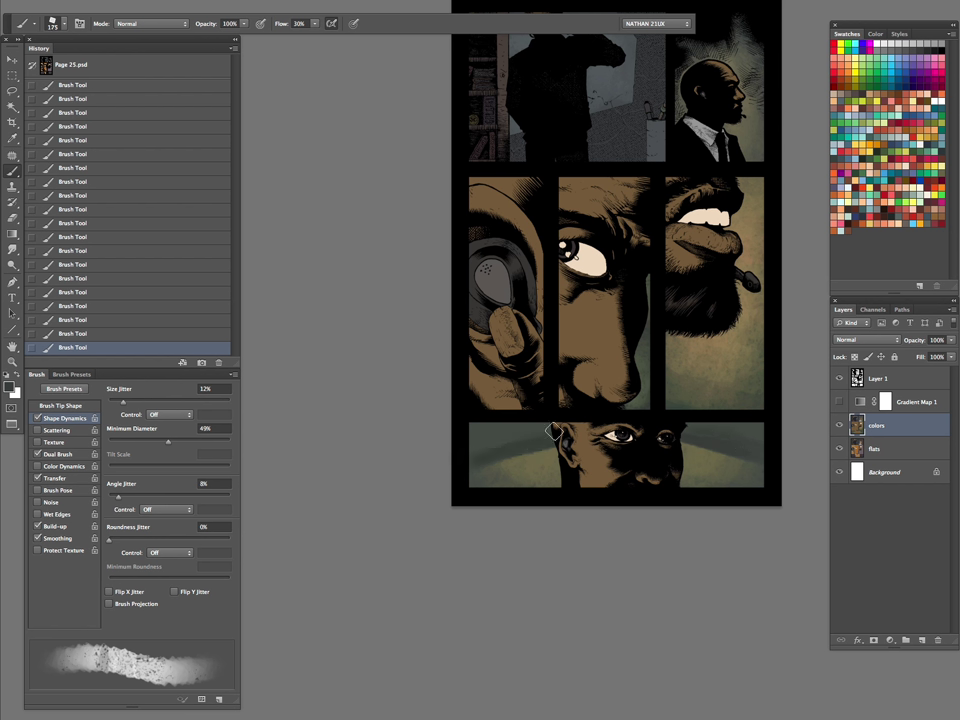
key(bracketright)
key(bracketright)
key(shift+1)
Airbrush a soft glow behind the head in the bottom panel, toggling Gradient Map 1 to check tones
click(838, 401)
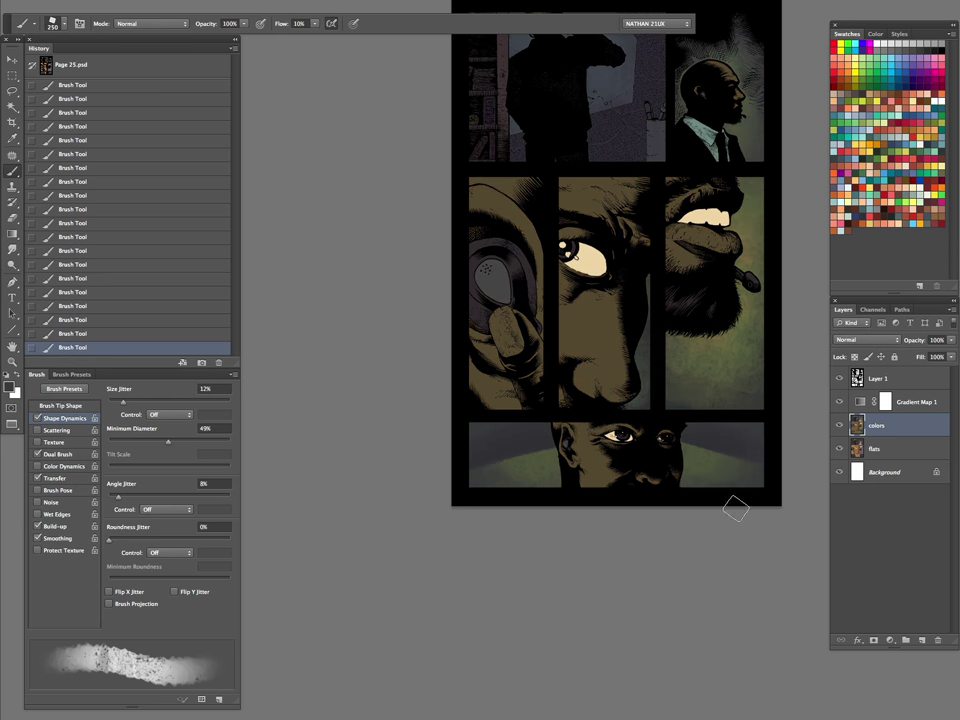
click(840, 402)
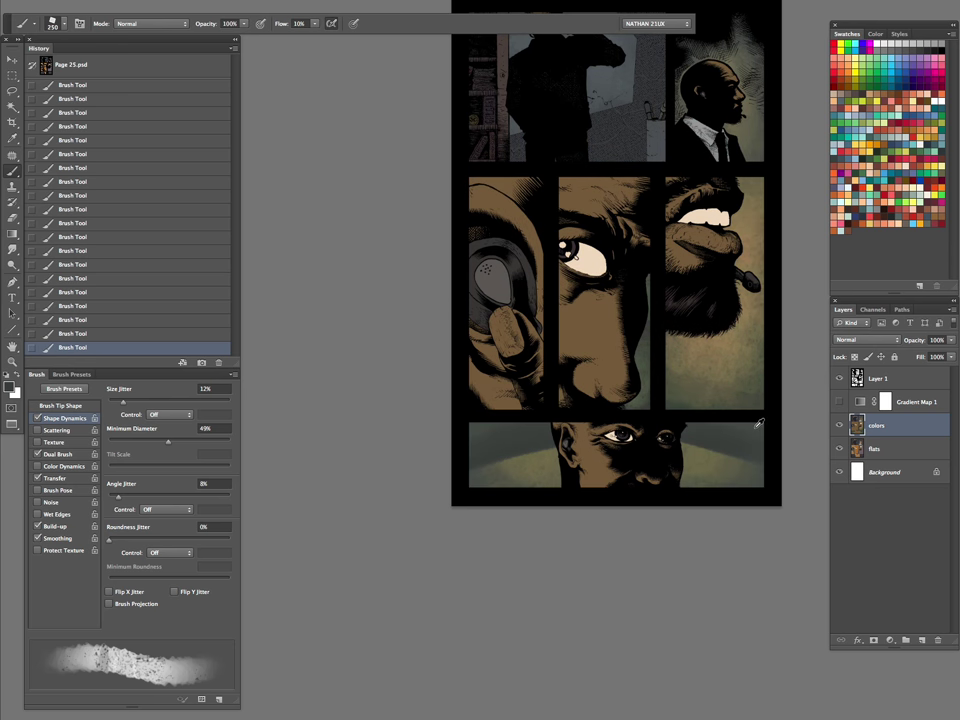
key(bracketleft)
key(bracketleft)
key(bracketleft)
key(bracketright)
click(840, 403)
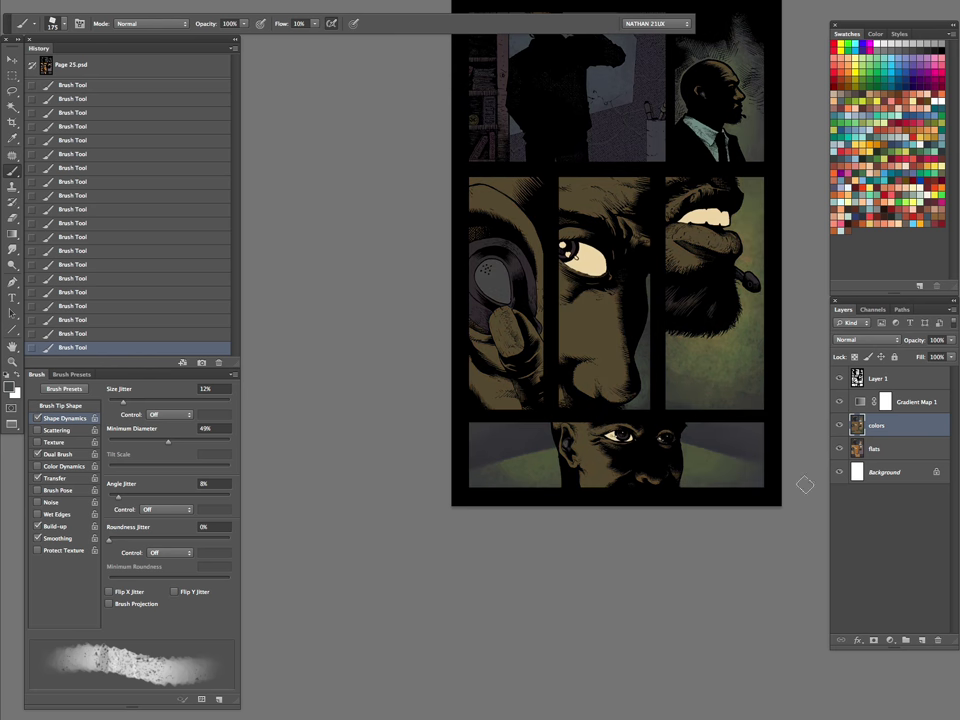
drag(730, 453, 669, 550)
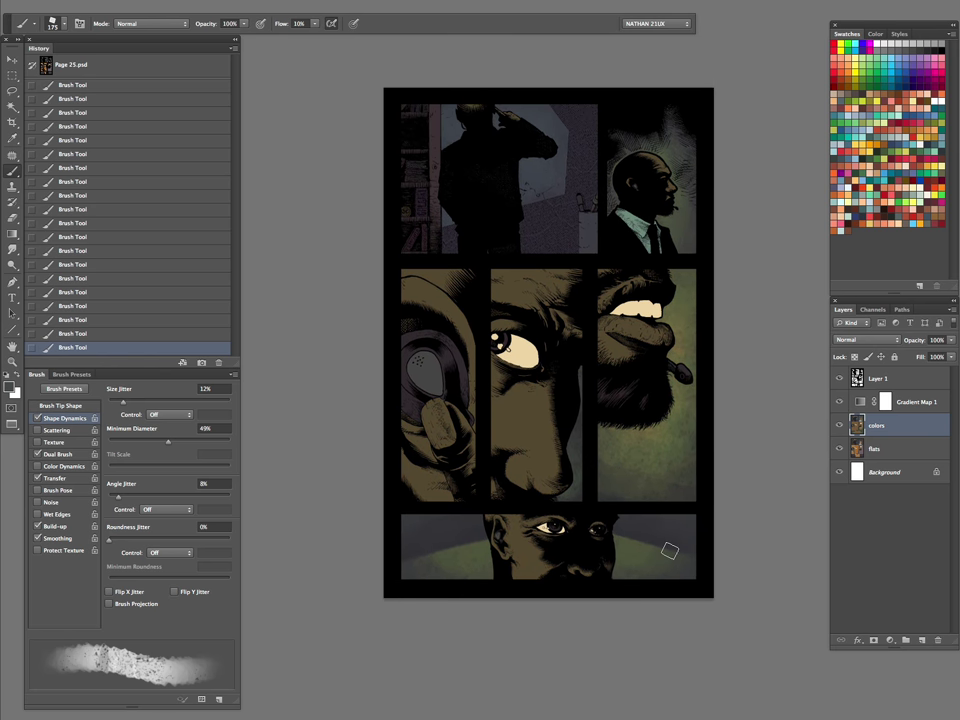
click(839, 403)
drag(466, 540, 652, 493)
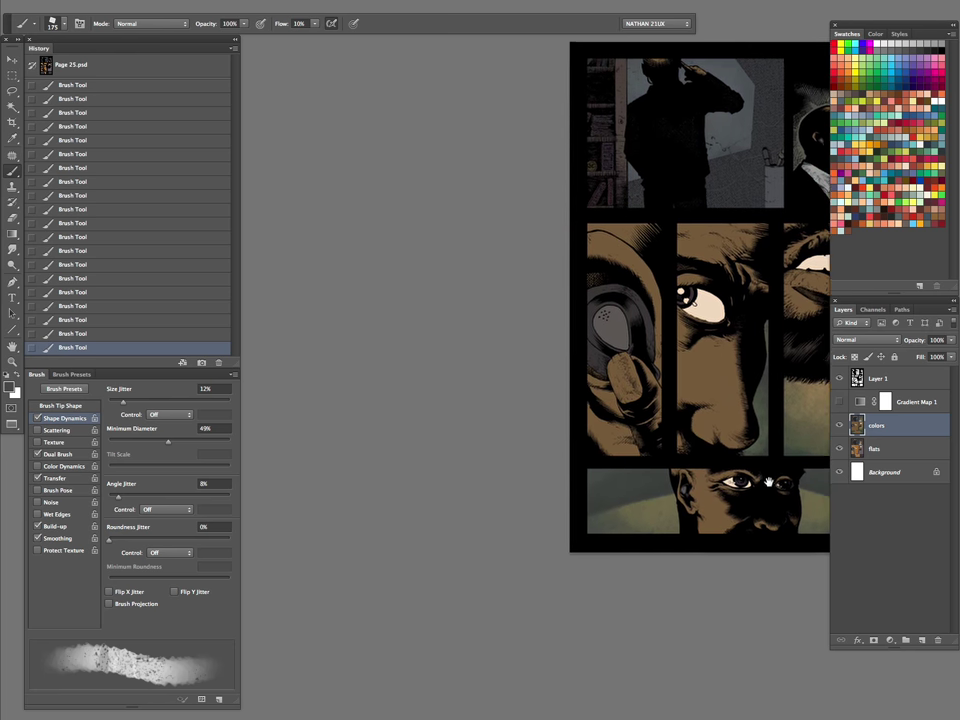
key(bracketleft)
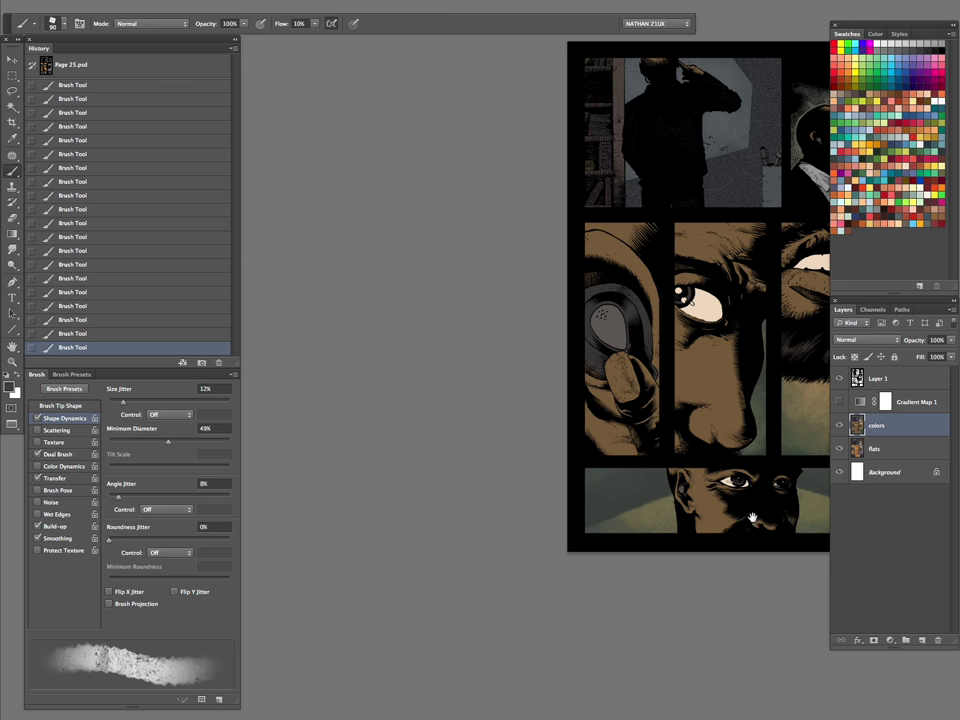
drag(753, 518, 567, 443)
click(839, 401)
Select the top-left panel's wall region on flats and refine it with the Lasso
key(z)
alt+click(640, 559)
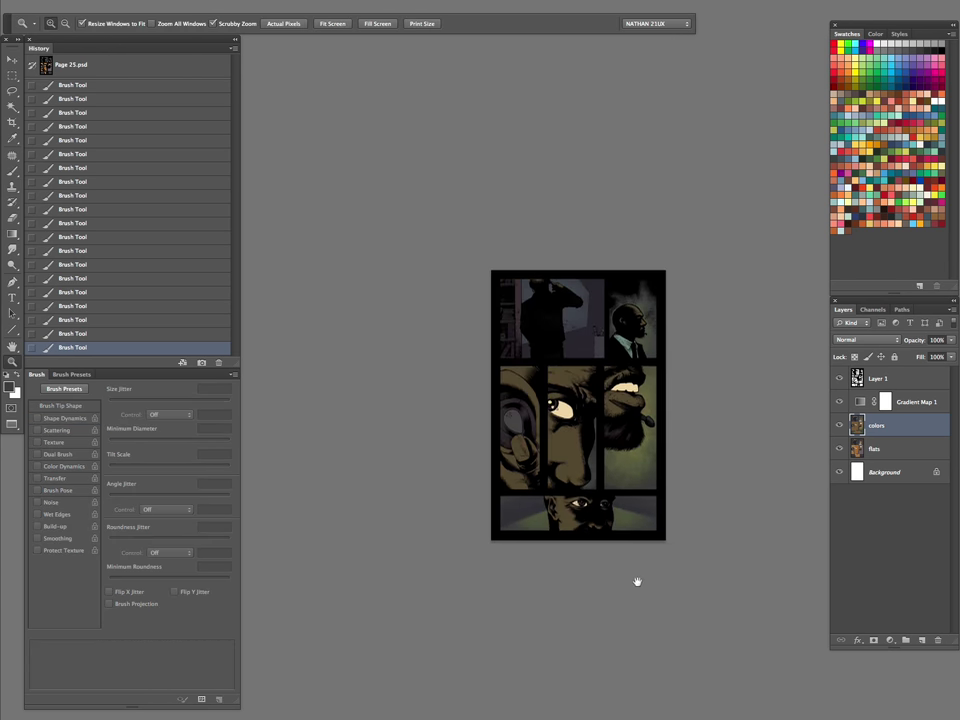
click(675, 509)
drag(705, 470, 698, 500)
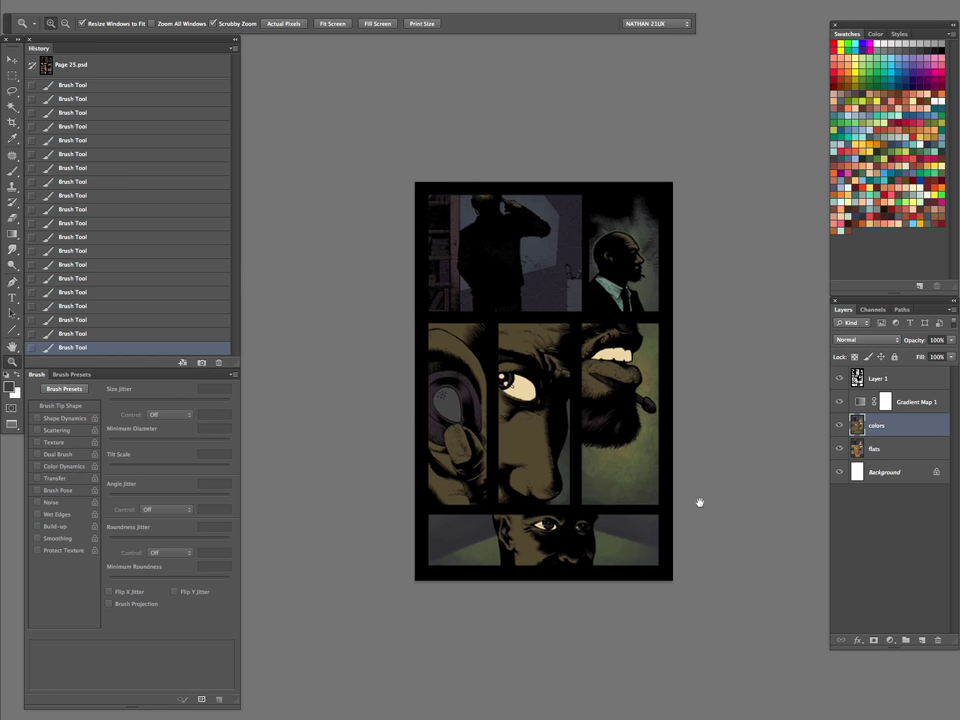
click(878, 449)
key(ctrl+d)
key(w)
click(546, 253)
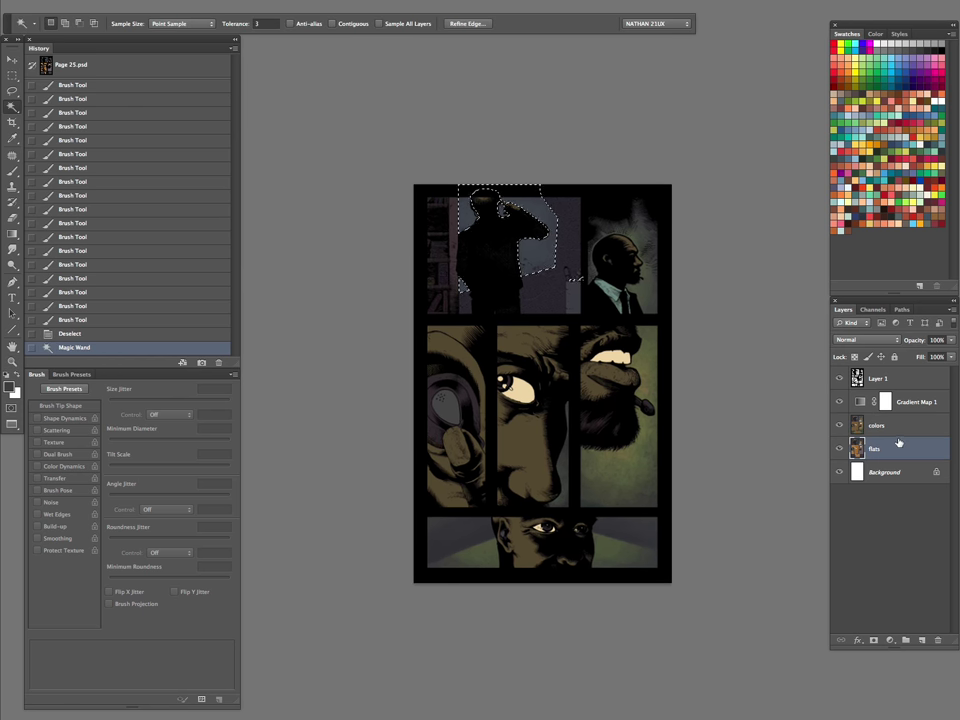
click(890, 425)
key(l)
drag(606, 278, 651, 214)
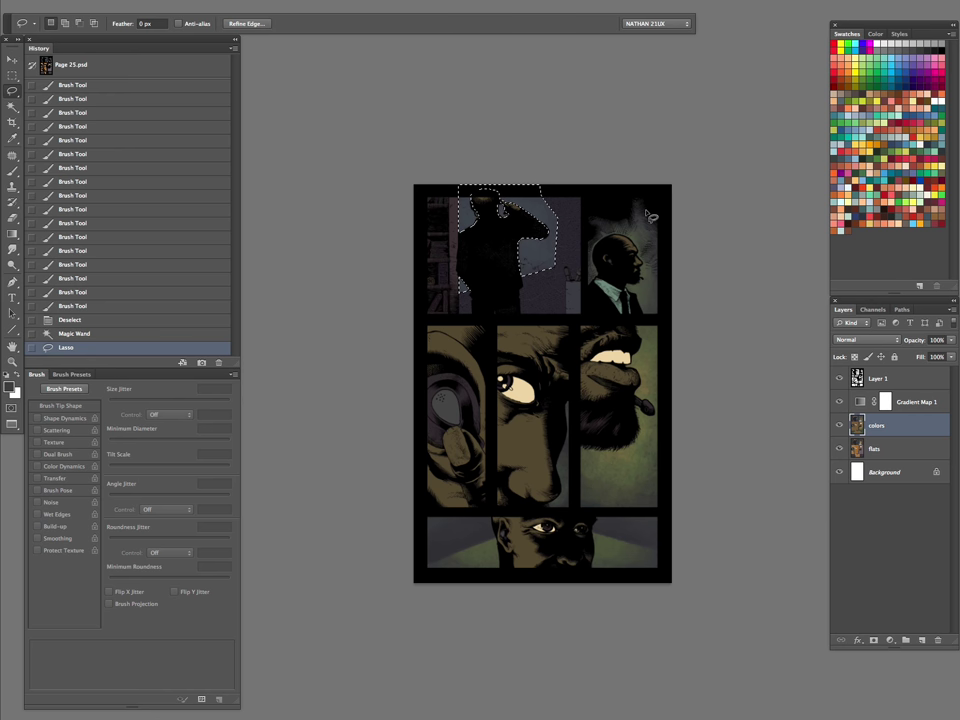
Warm the selection toward red and yellow with Color Balance and hide Gradient Map 1
key(ctrl+b)
mouse_move(763, 189)
mouse_down()
mouse_move(755, 190)
mouse_move(770, 161)
mouse_move(753, 194)
mouse_move(766, 178)
mouse_up()
click(898, 132)
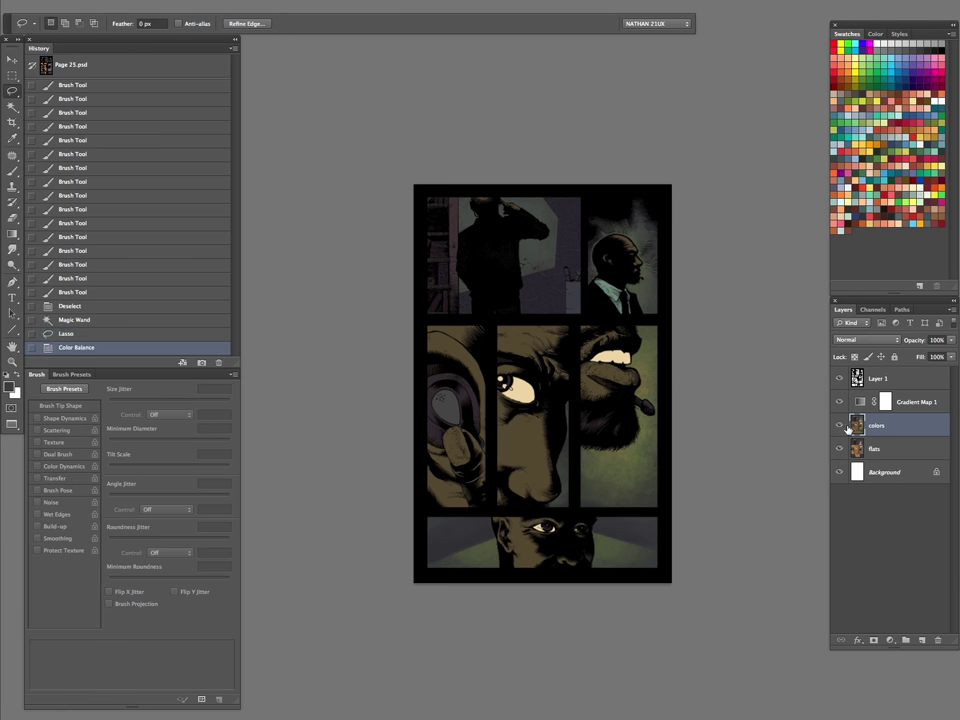
click(839, 401)
Paint the top-left panel background in olive tones with a 900 brush
key(b)
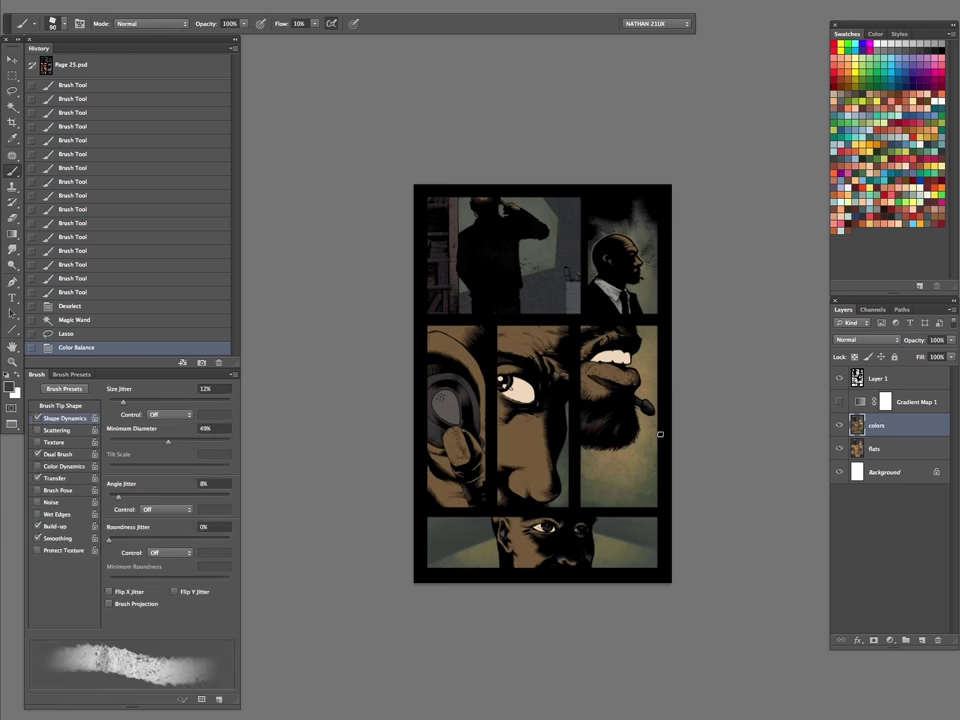
key(bracketright)
key(bracketright)
key(bracketright)
key(bracketright)
key(bracketright)
key(bracketright)
key(bracketright)
key(bracketright)
click(485, 207)
click(485, 207)
click(485, 207)
click(484, 207)
click(488, 207)
click(495, 208)
click(9, 385)
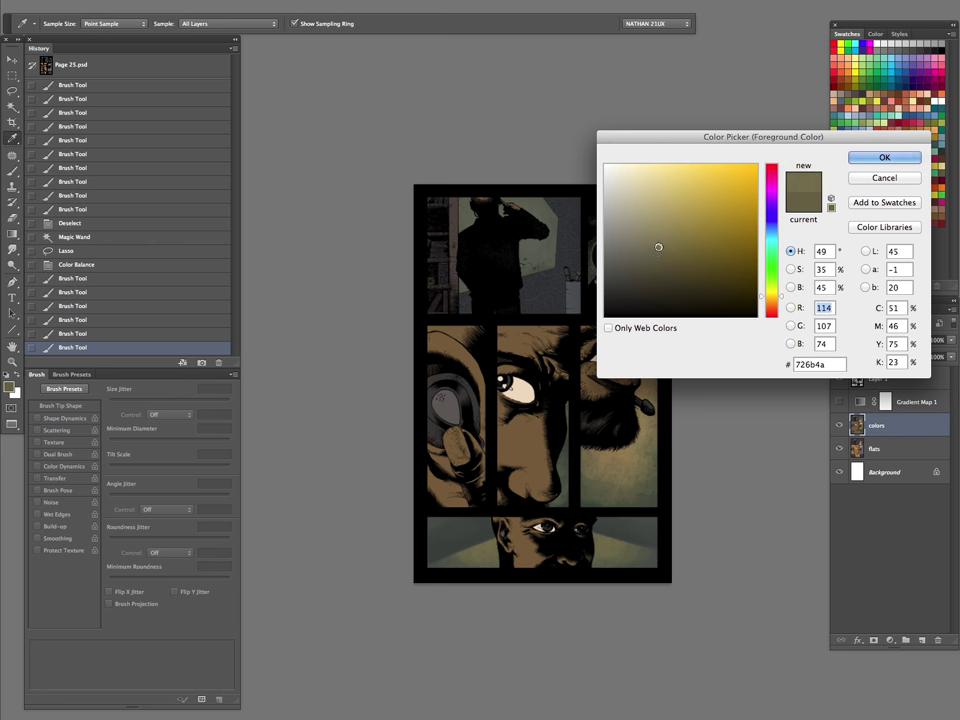
key(Return)
click(494, 206)
click(493, 206)
click(492, 203)
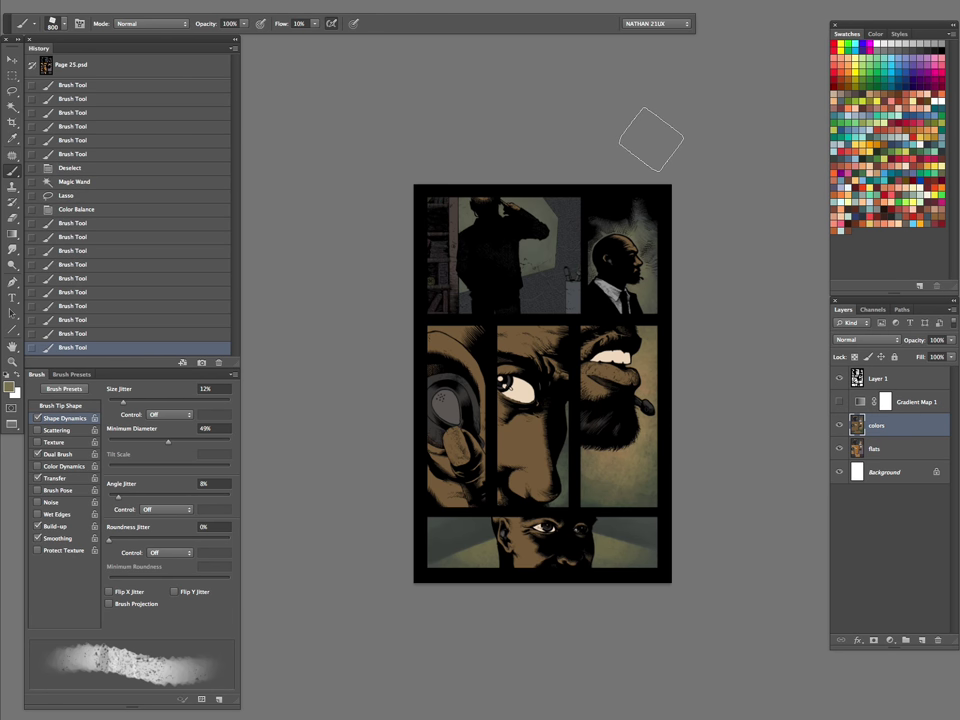
Repaint the upper-left panel with a newly sampled colour at brush size 600
click(9, 385)
click(507, 170)
click(870, 156)
key(bracketleft)
key(bracketleft)
key(bracketleft)
key(bracketleft)
click(505, 205)
click(500, 212)
click(495, 213)
click(495, 214)
click(500, 210)
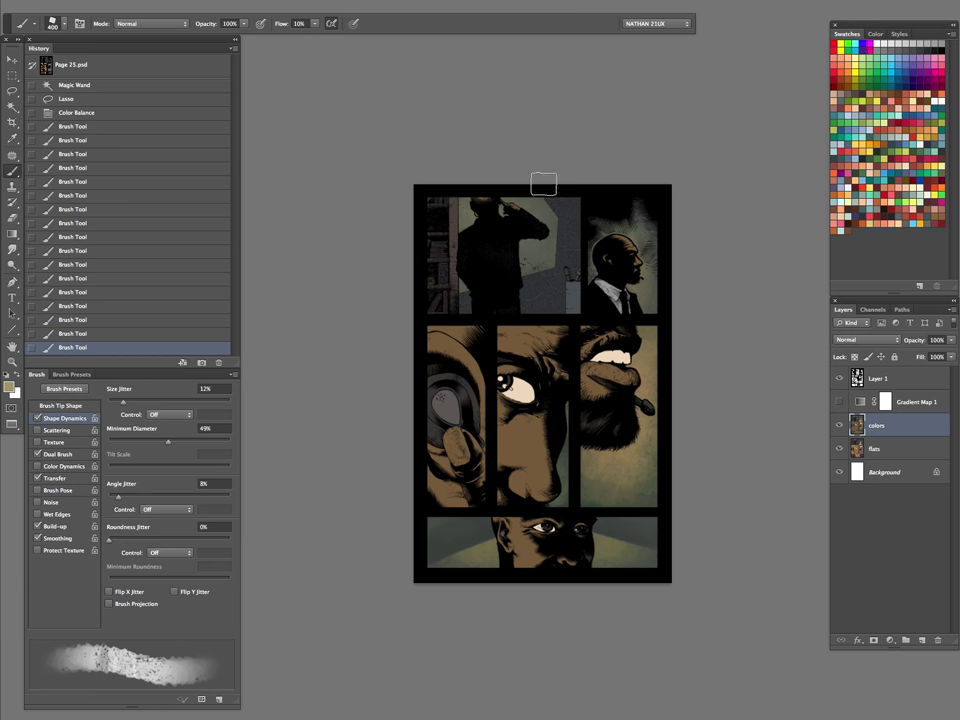
click(838, 401)
Fill the top-left panel's wall with a sampled dark greenish grey
key(z)
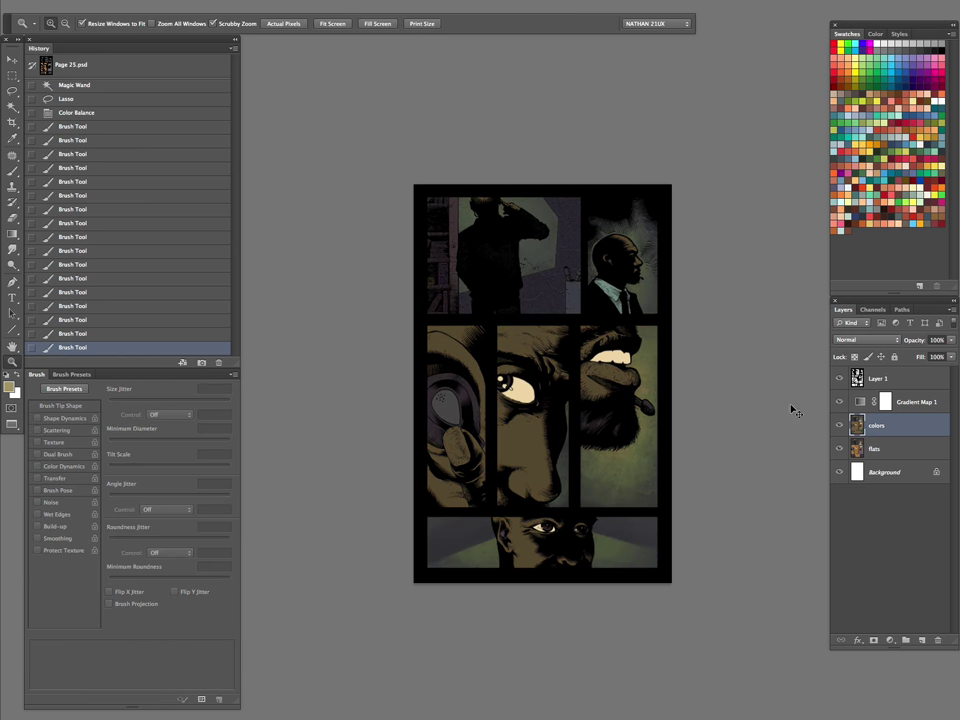
key(ctrl+d)
key(w)
click(555, 290)
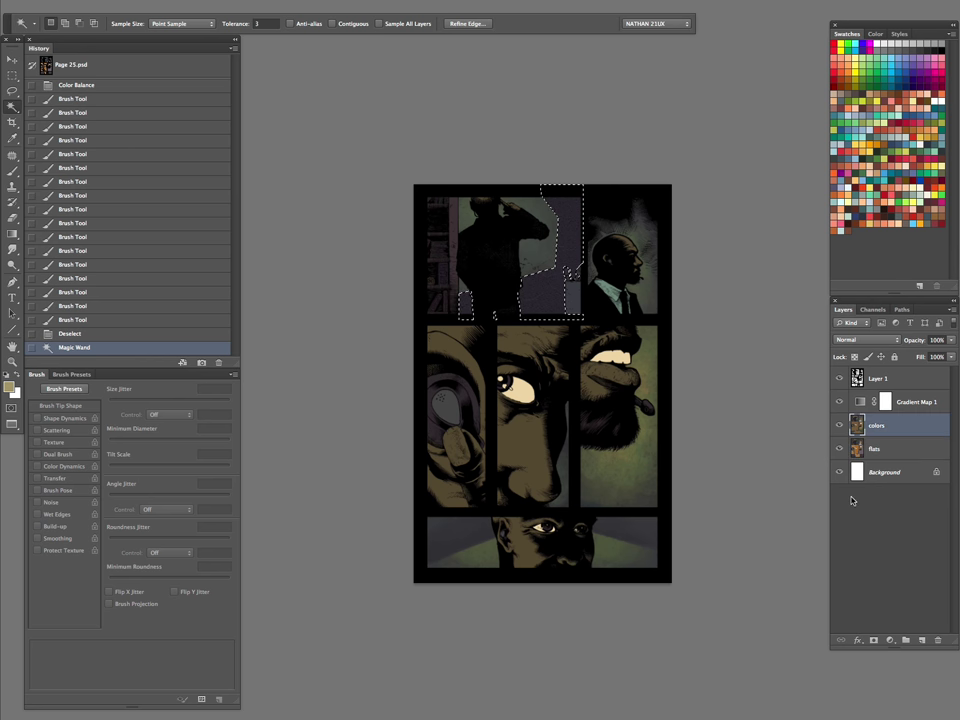
key(i)
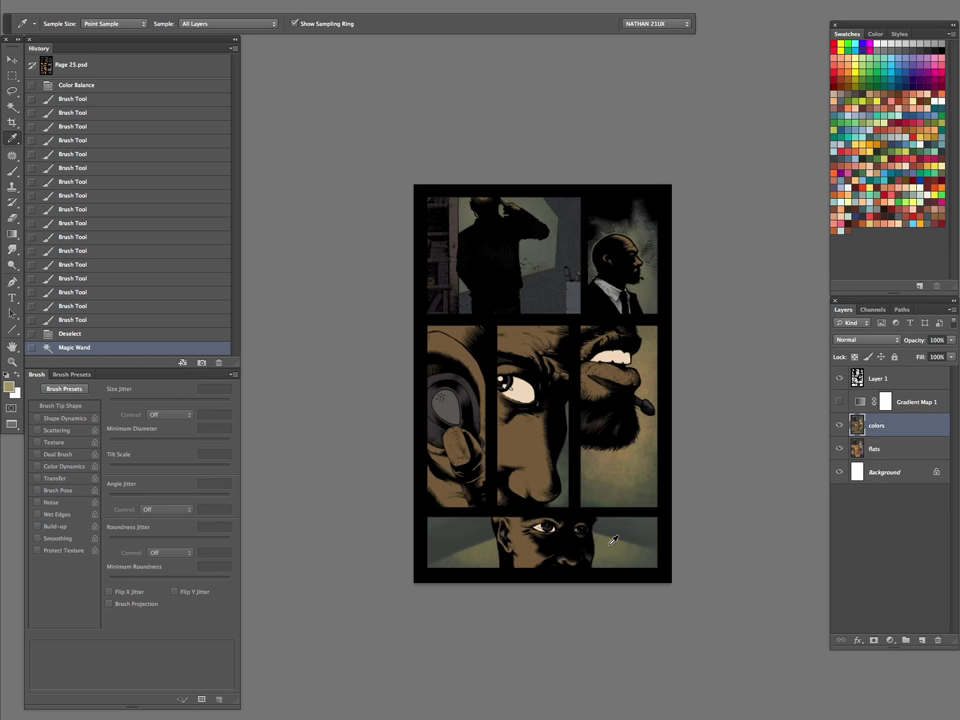
click(586, 477)
key(alt+BackSpace)
key(ctrl+u)
Desaturate and darken the wall fill with Hue/Saturation (Saturation -44, Lightness -18), then deselect
mouse_move(774, 214)
mouse_down()
mouse_move(756, 215)
mouse_move(764, 252)
mouse_move(750, 218)
mouse_up()
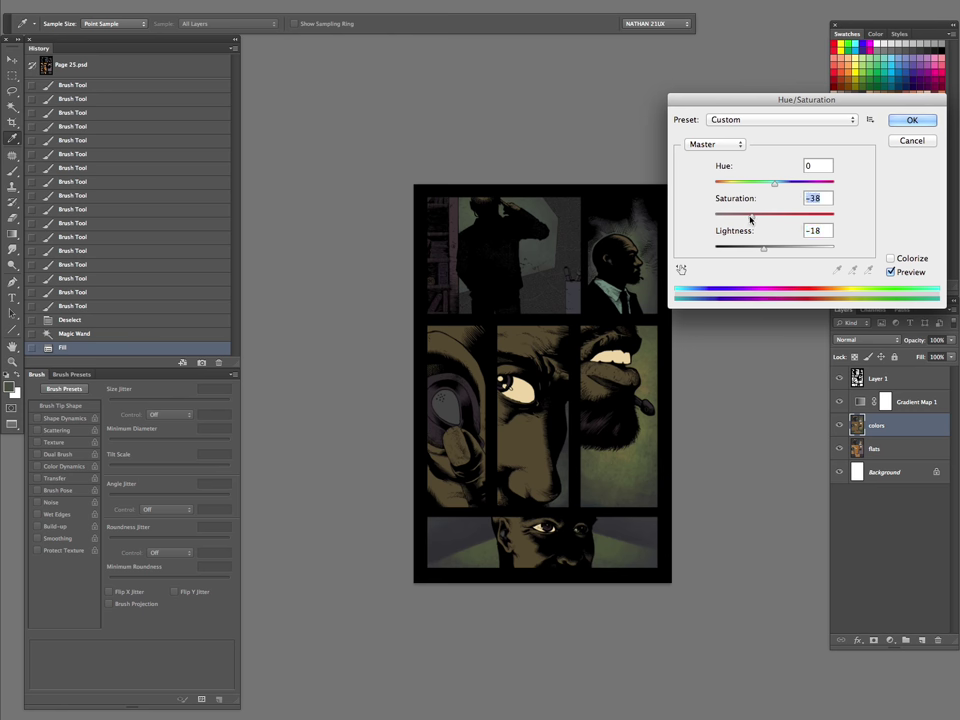
click(910, 120)
key(ctrl+d)
Add a new empty Layer 2 above colors and set its blend mode to Overlay
key(ctrl+shift+n)
key(Return)
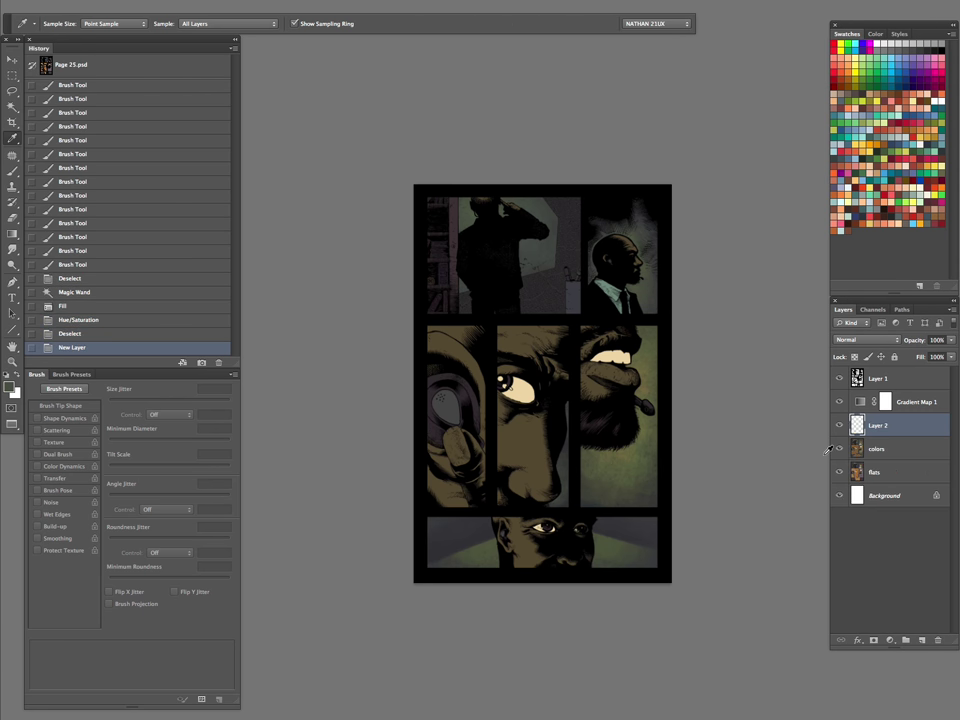
key(z)
drag(541, 267, 596, 253)
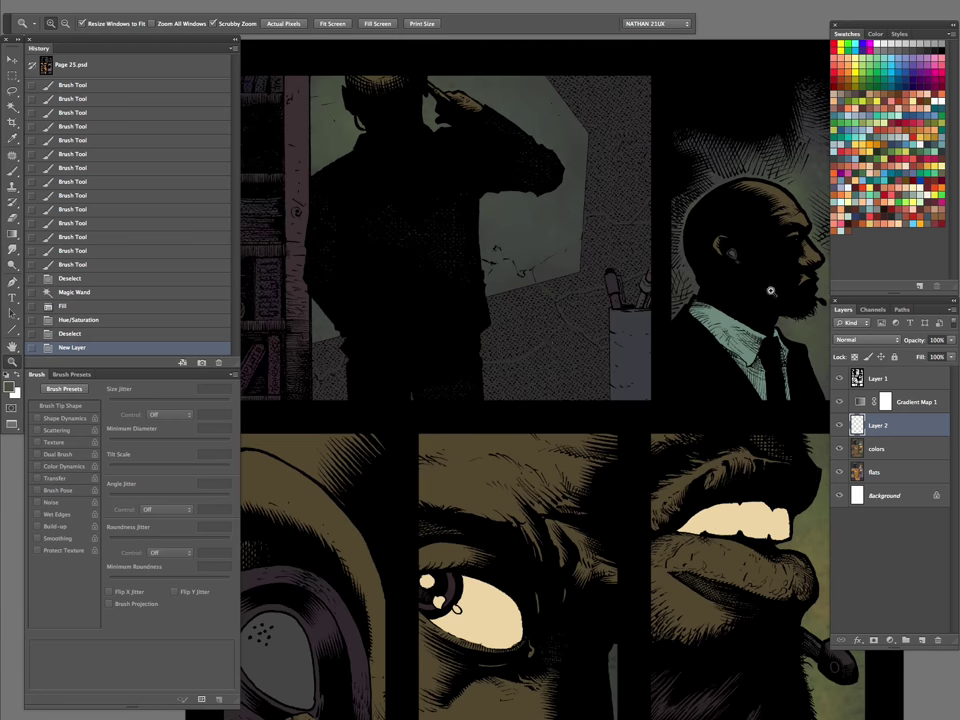
click(894, 342)
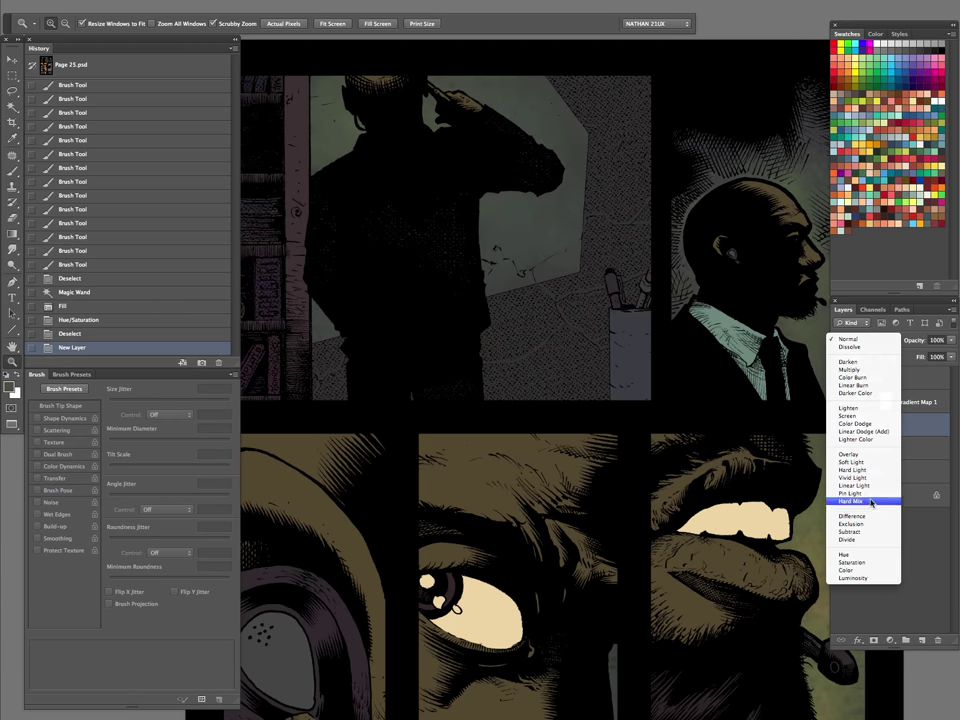
click(862, 454)
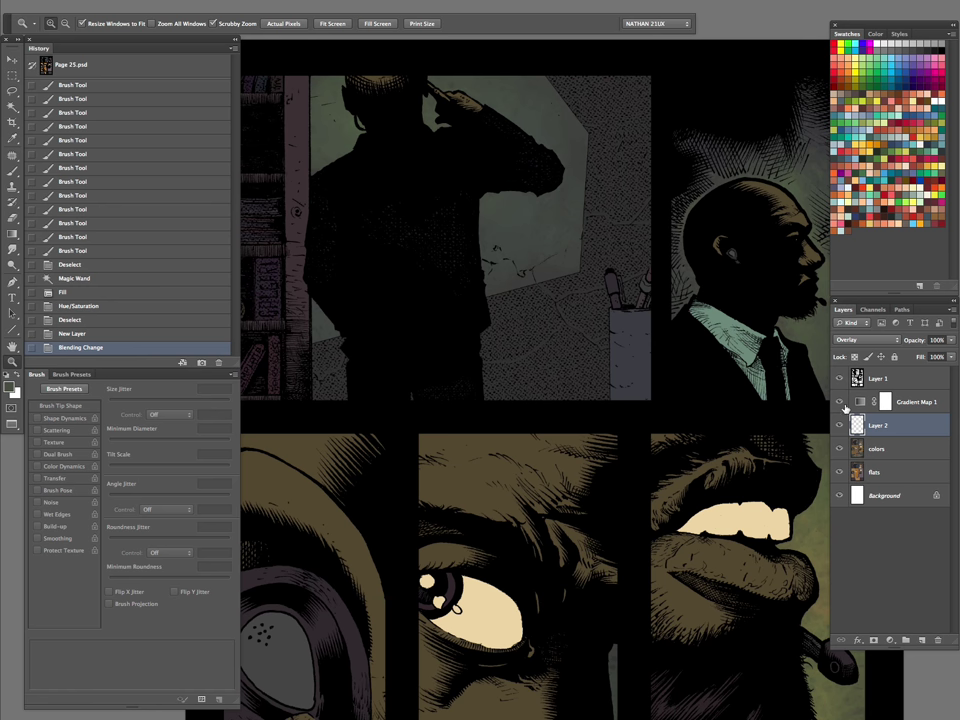
Paint trial green strokes across the wall with the _dry brush preset
click(12, 172)
click(22, 23)
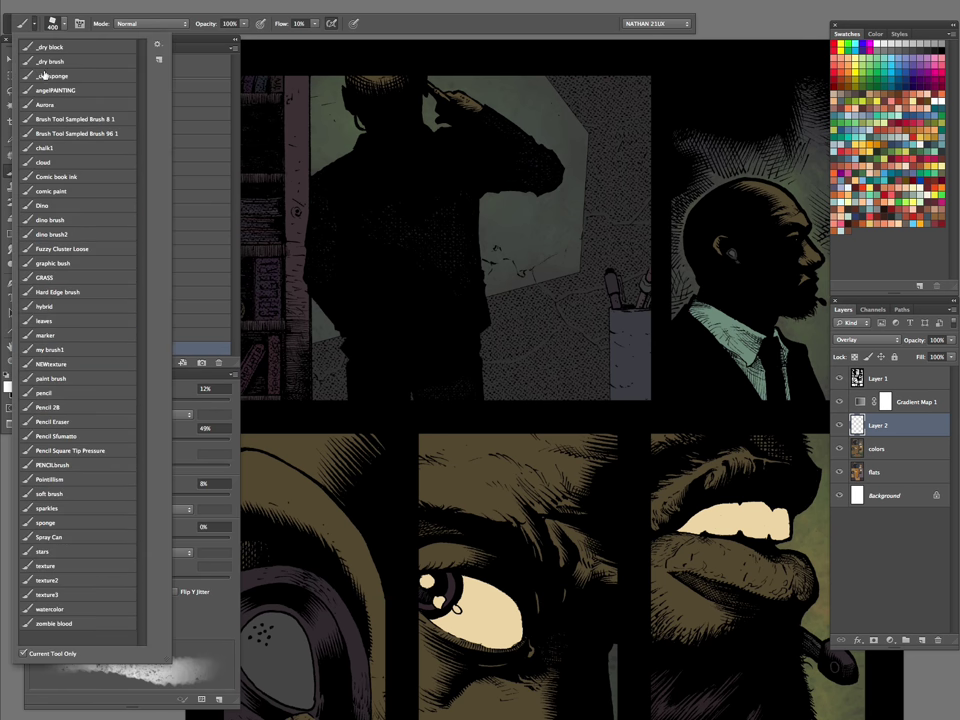
click(91, 61)
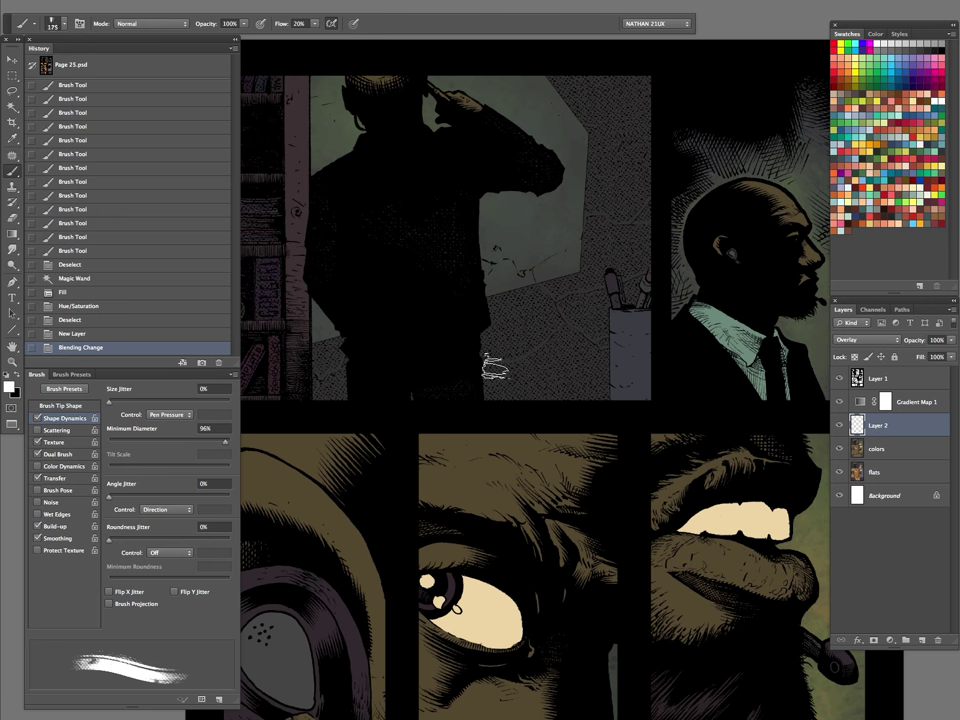
mouse_move(500, 252)
mouse_down()
mouse_move(577, 190)
mouse_move(572, 195)
mouse_up()
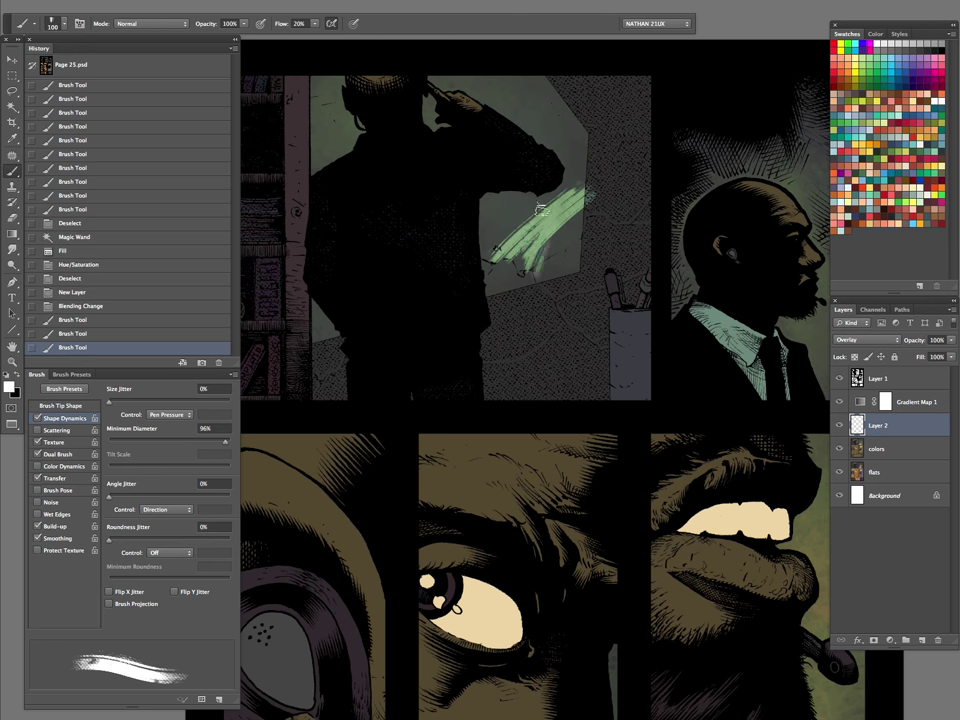
drag(505, 205, 500, 266)
key(ctrl+alt+z)
key(ctrl+alt+z)
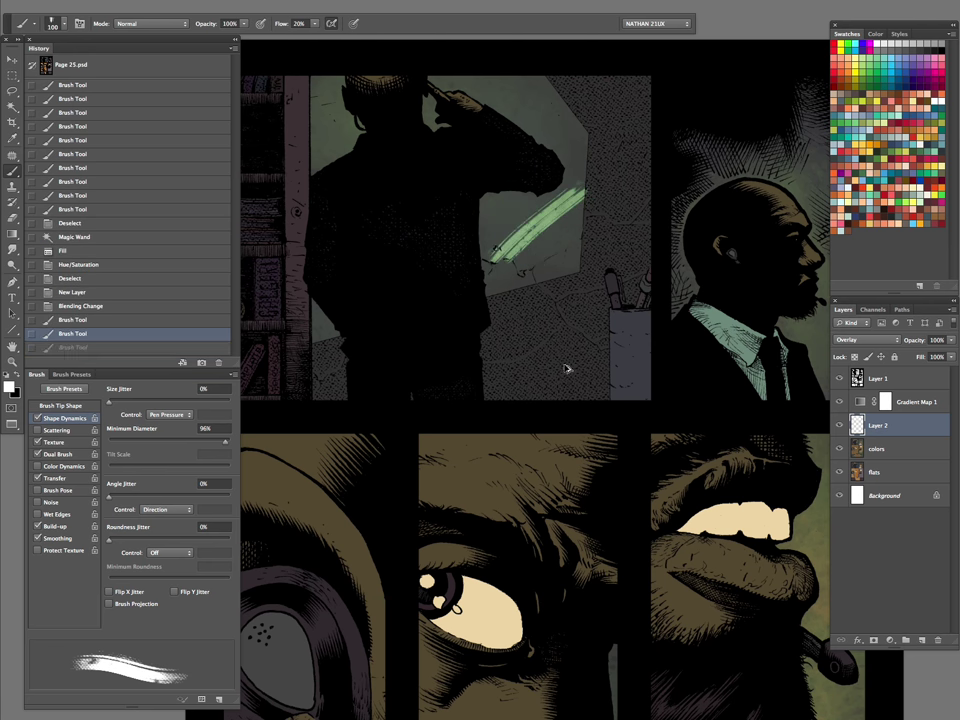
Revert all green test strokes to the state after the Overlay change and zoom into the cracked wall
key(ctrl+alt+z)
key(ctrl+alt+z)
mouse_move(500, 255)
mouse_down()
mouse_move(572, 185)
mouse_move(578, 195)
mouse_up()
drag(578, 190, 486, 288)
key(ctrl+alt+z)
key(ctrl+alt+z)
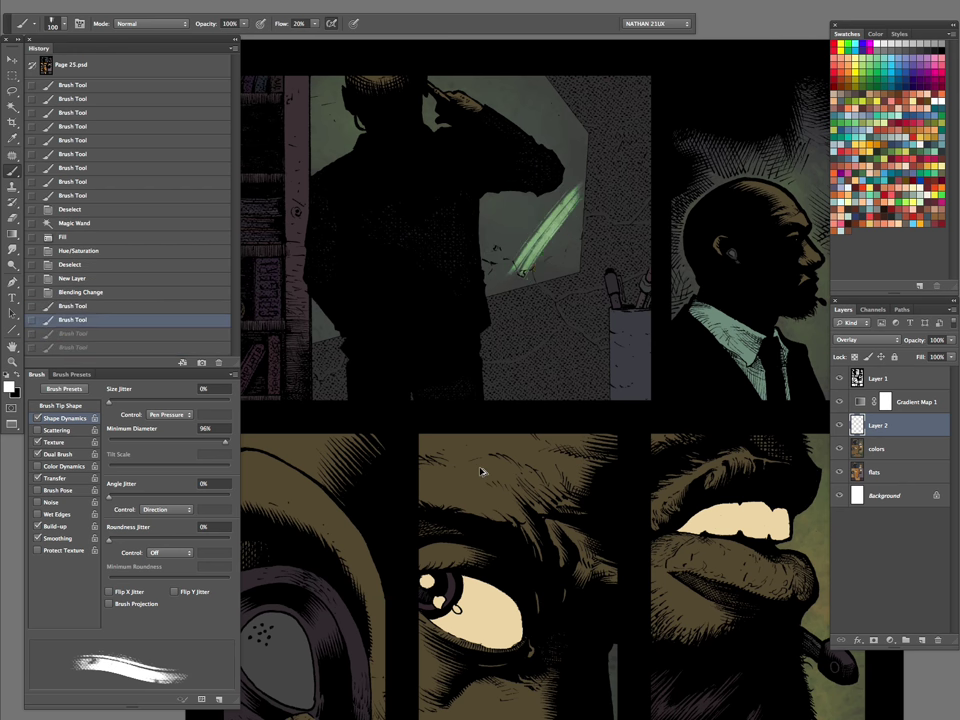
key(ctrl+alt+z)
key(ctrl+alt+z)
key(ctrl+alt+z)
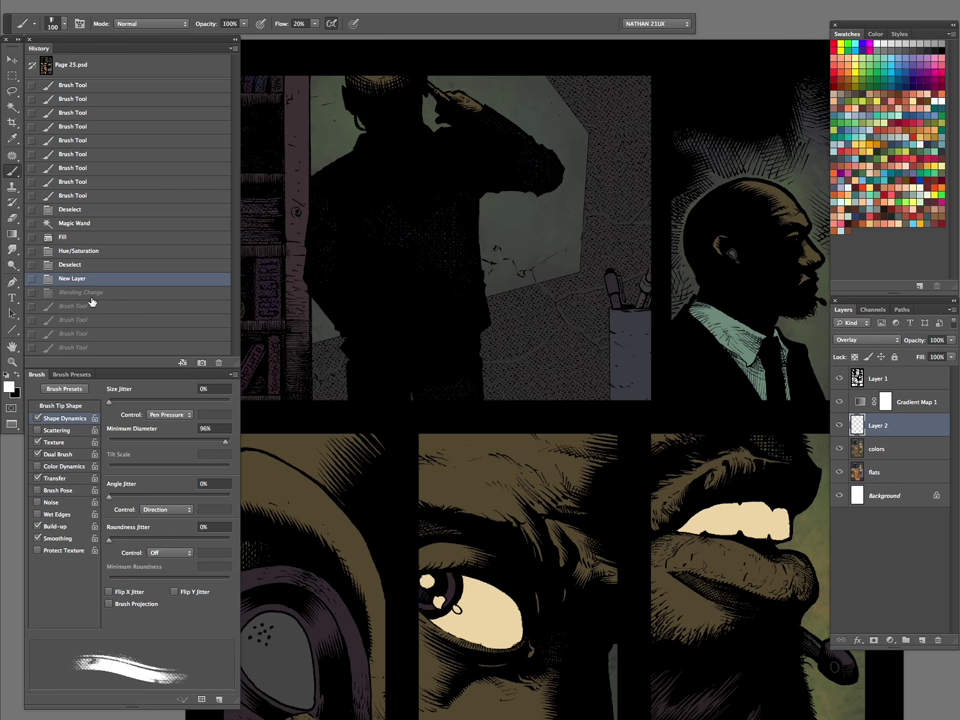
click(89, 296)
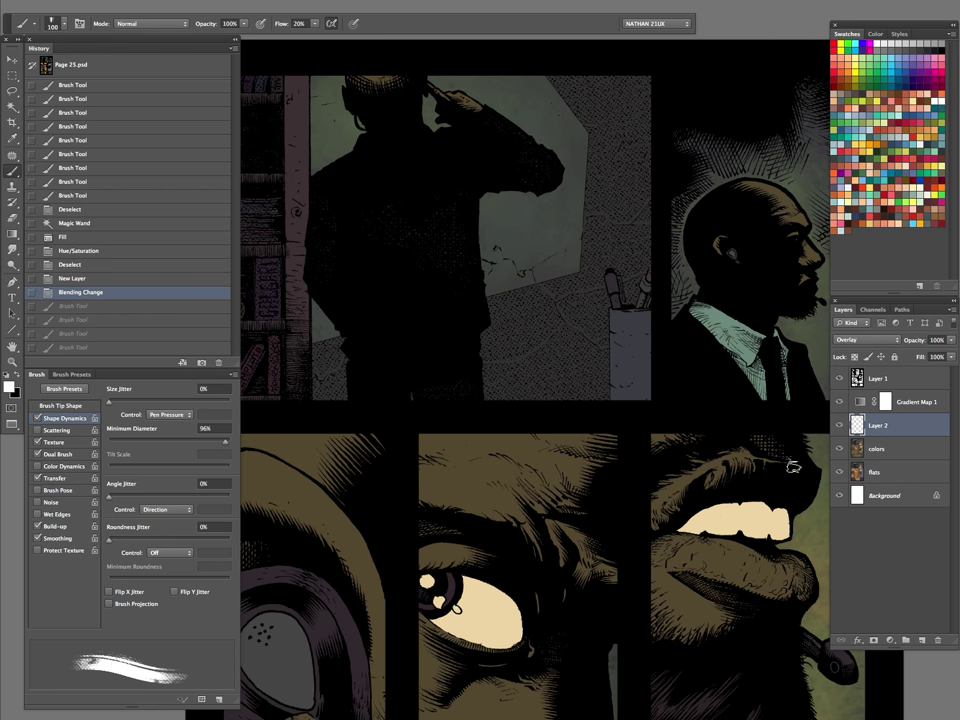
key(z)
drag(508, 264, 705, 363)
Hide the panels, zoom into the wall cracks and highlight them with pale green on Layer 2
click(706, 362)
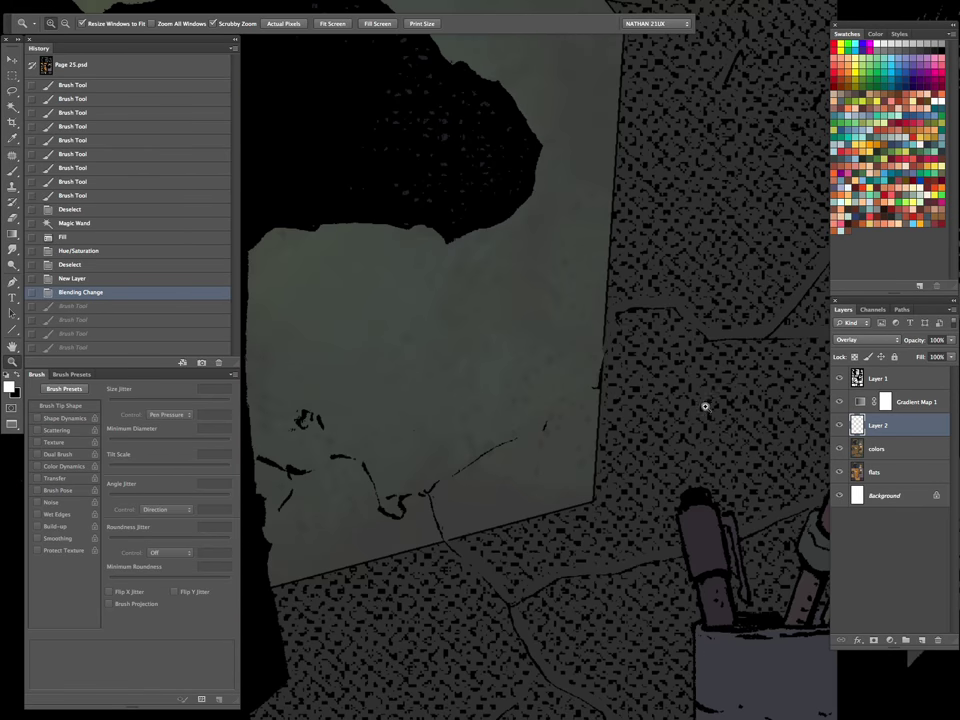
key(Tab)
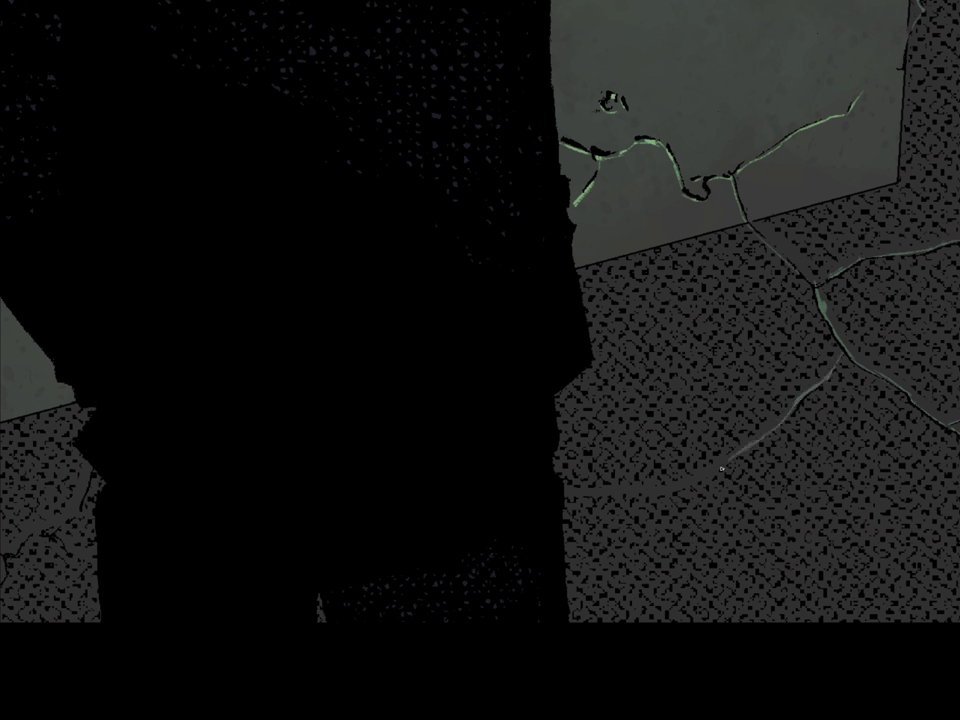
click(418, 535)
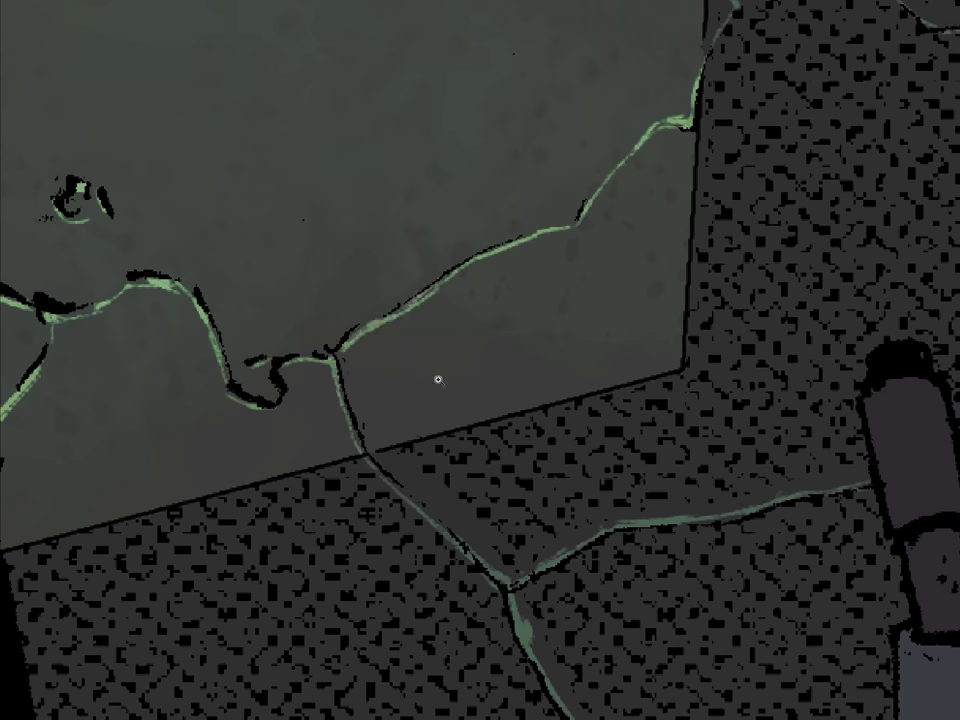
scroll(335, 338, up, 5)
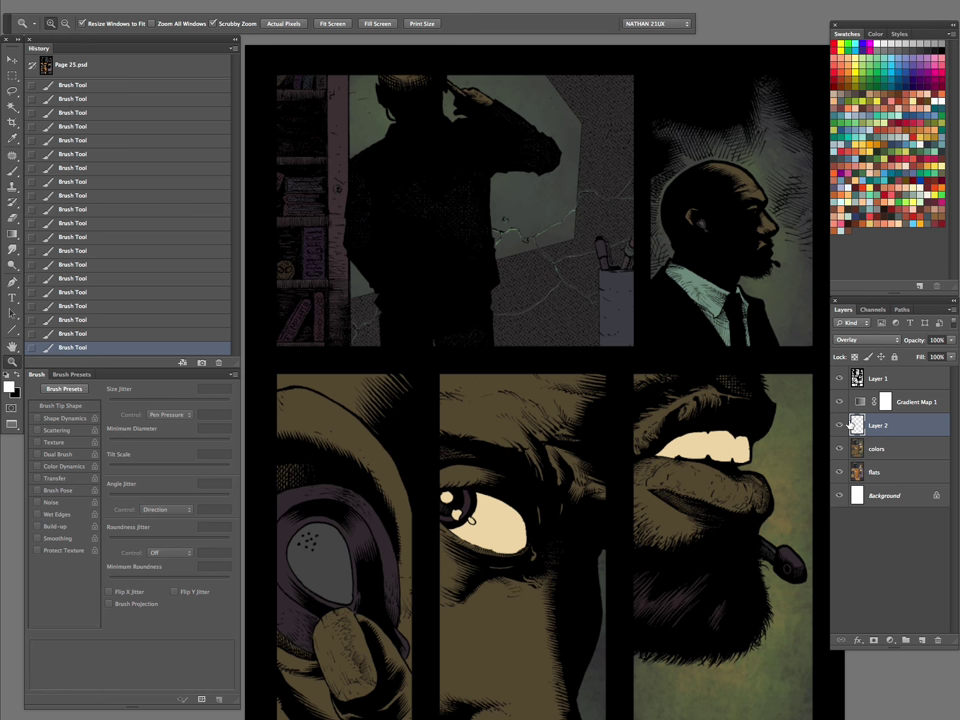
Lower Layer 2 to 50% opacity and paint a green tint along the wall crack
key(h)
key(5)
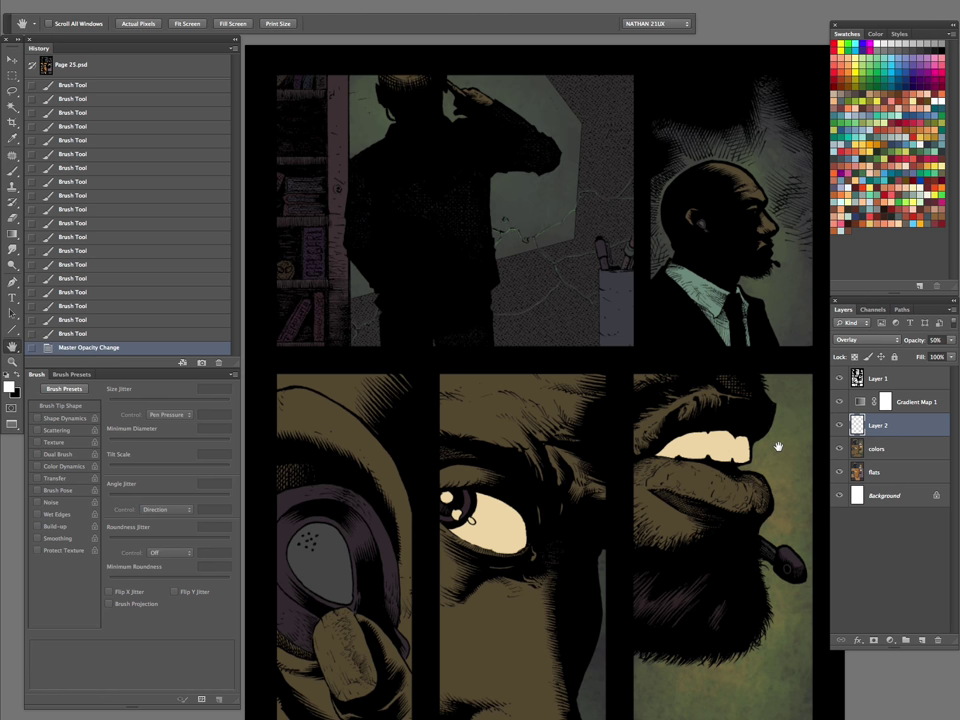
key(z)
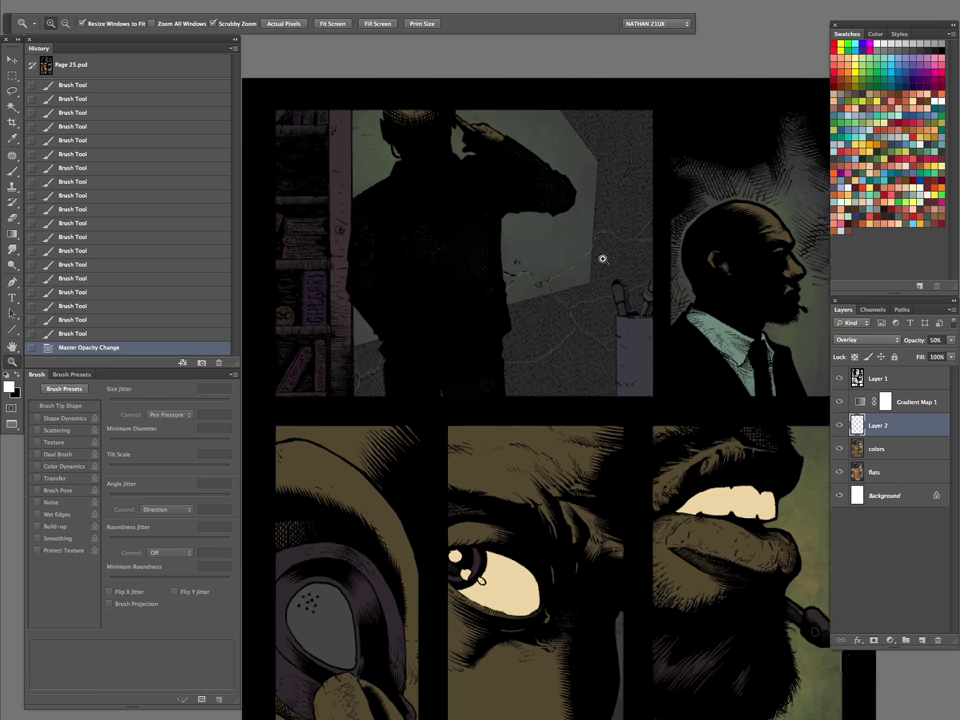
drag(602, 259, 623, 246)
click(577, 289)
click(576, 289)
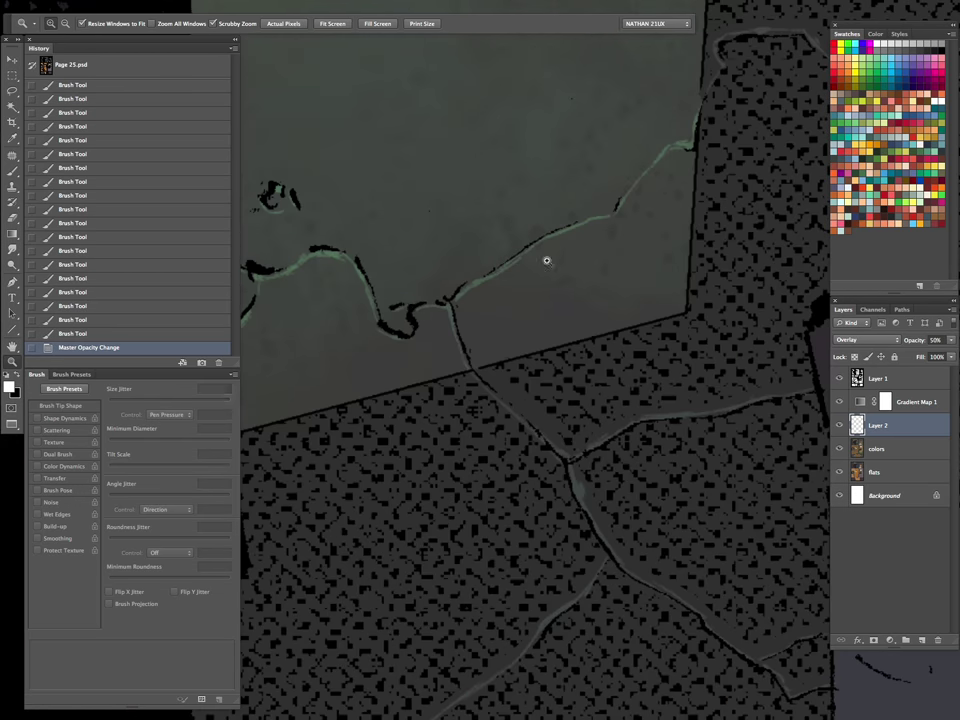
key(b)
mouse_move(404, 314)
mouse_down()
mouse_move(410, 326)
mouse_move(448, 264)
mouse_up()
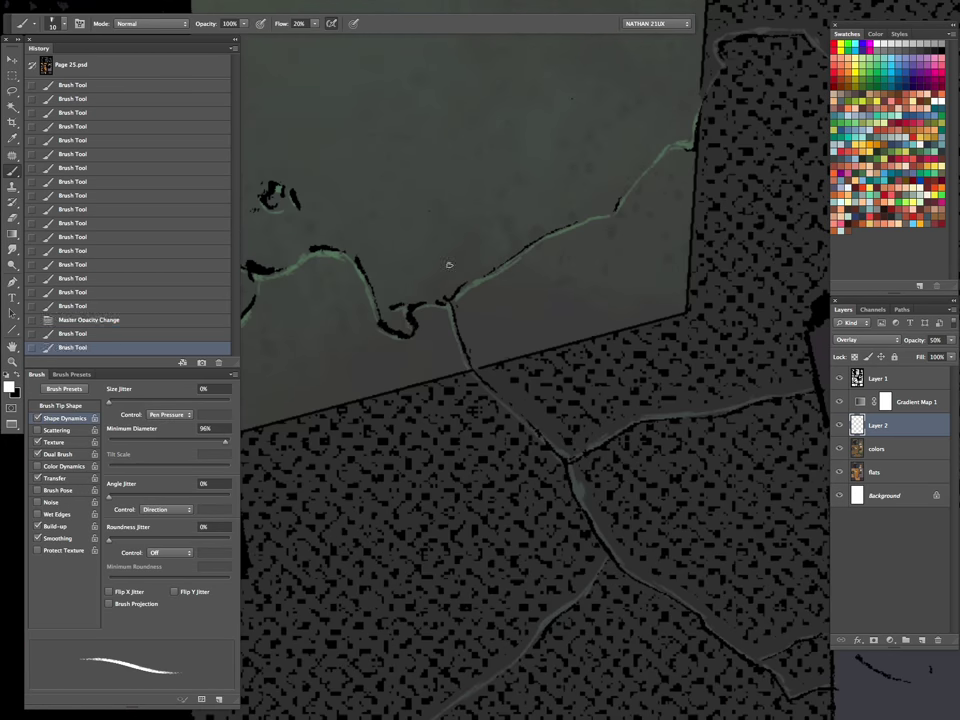
Add another tint stroke, then merge Layer 2 down into the colors layer and zoom out to the page
key(z)
alt+click(490, 568)
alt+click(626, 483)
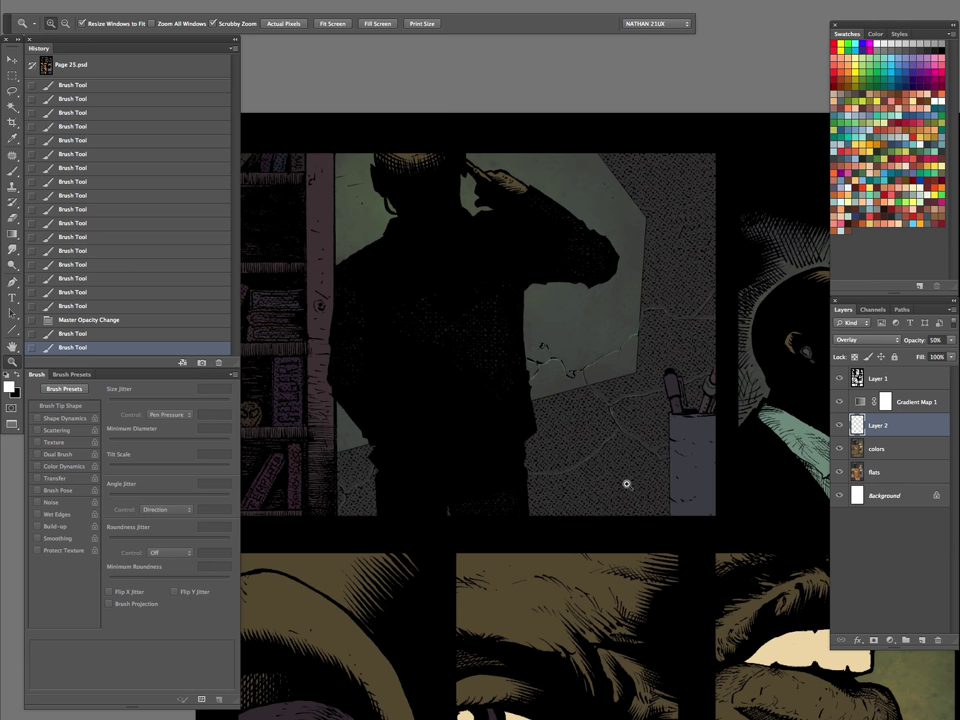
key(ctrl+e)
alt+click(621, 444)
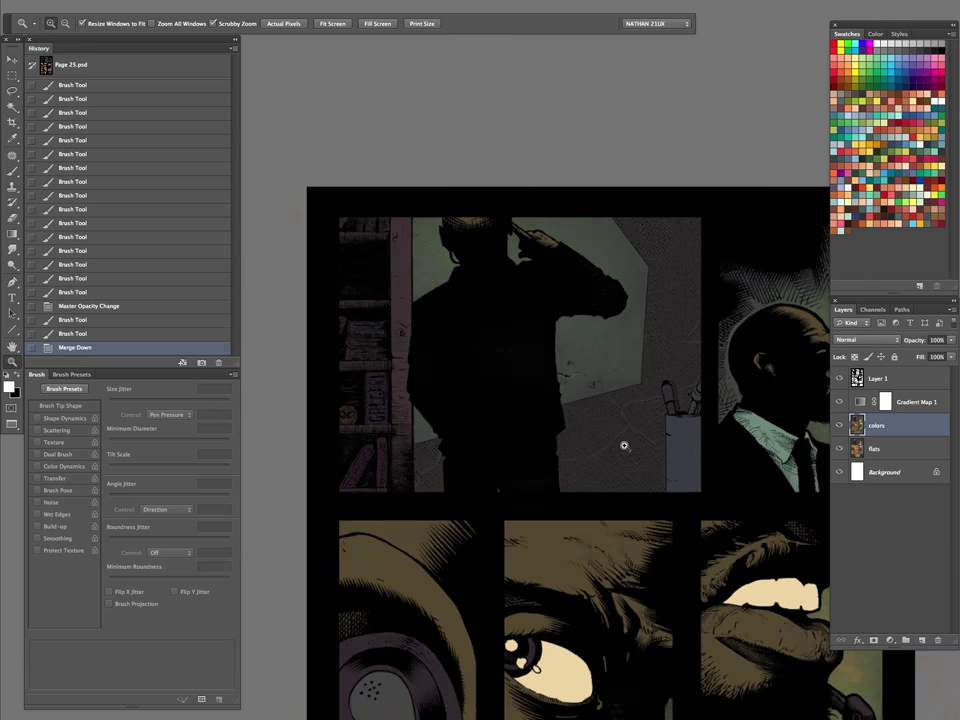
alt+click(651, 476)
Magic Wand select the bookshelf strip and choose the first brush preset
key(w)
click(528, 322)
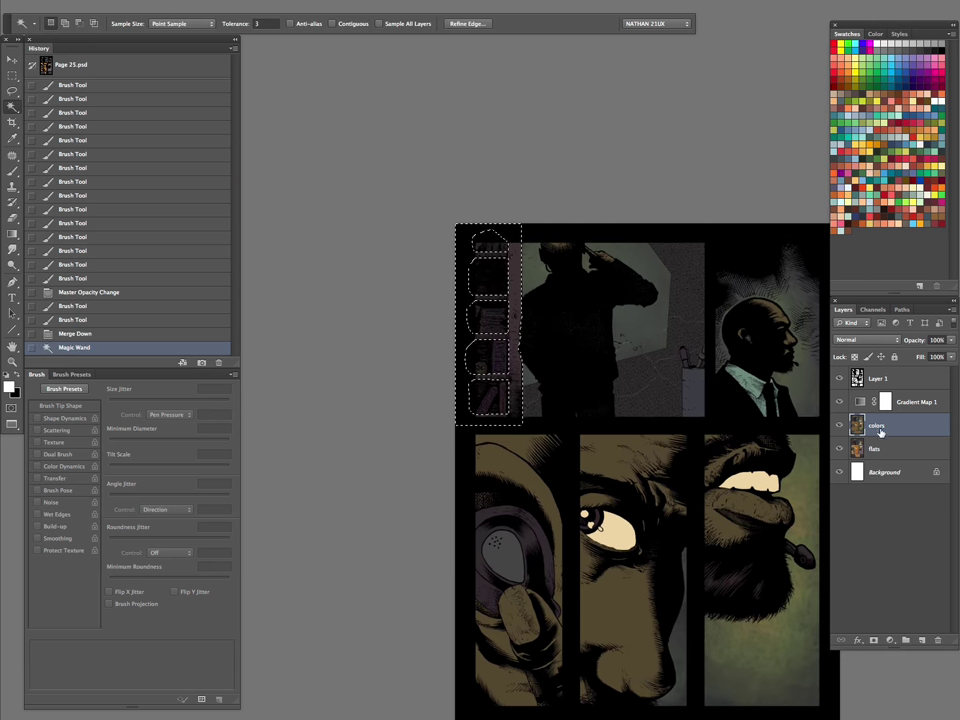
drag(535, 327, 567, 305)
key(b)
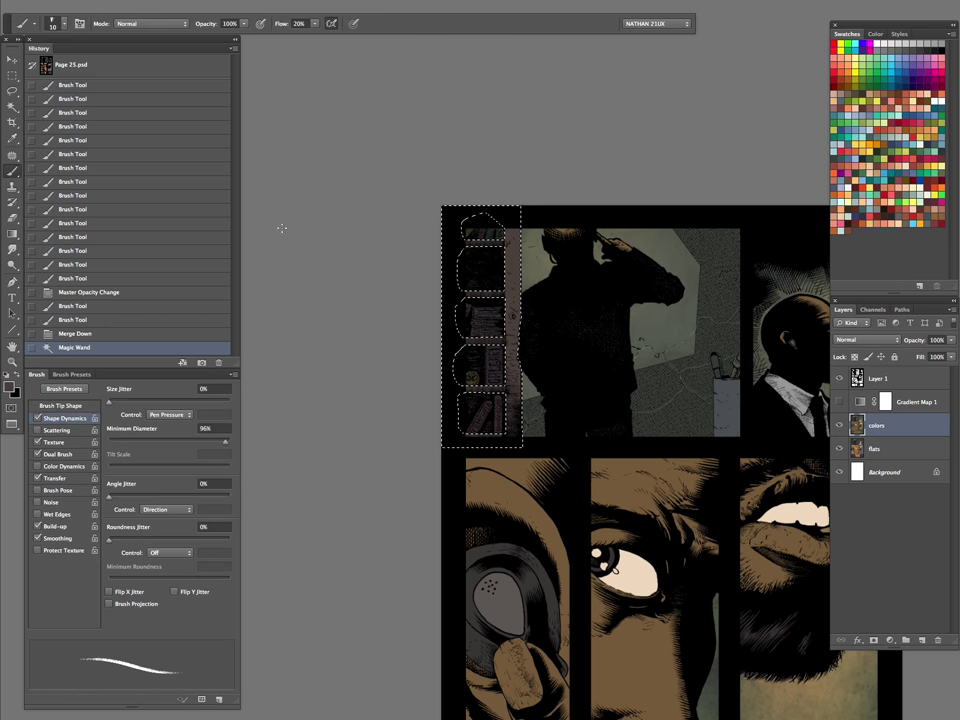
click(52, 22)
click(47, 44)
key(Return)
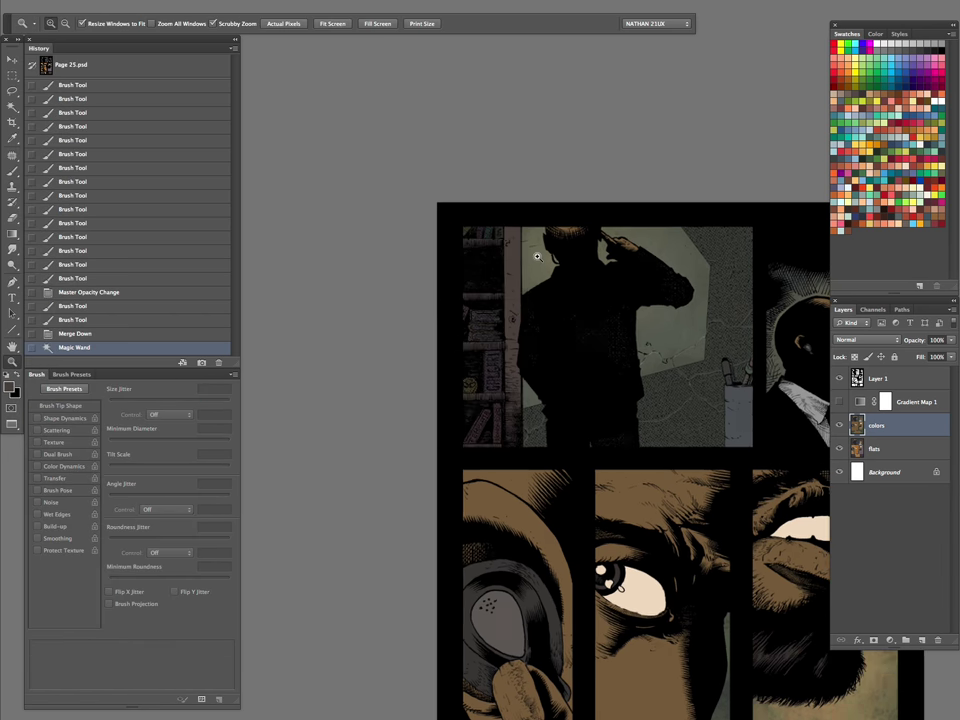
Set the foreground colour to a lighter brown
ctrl+click(535, 253)
click(12, 388)
click(638, 257)
click(643, 251)
key(Return)
With the selection edges hidden, paint lighter brown over the bookshelf strip using a smaller brush
key(ctrl+h)
key(bracketleft)
key(bracketleft)
key(bracketleft)
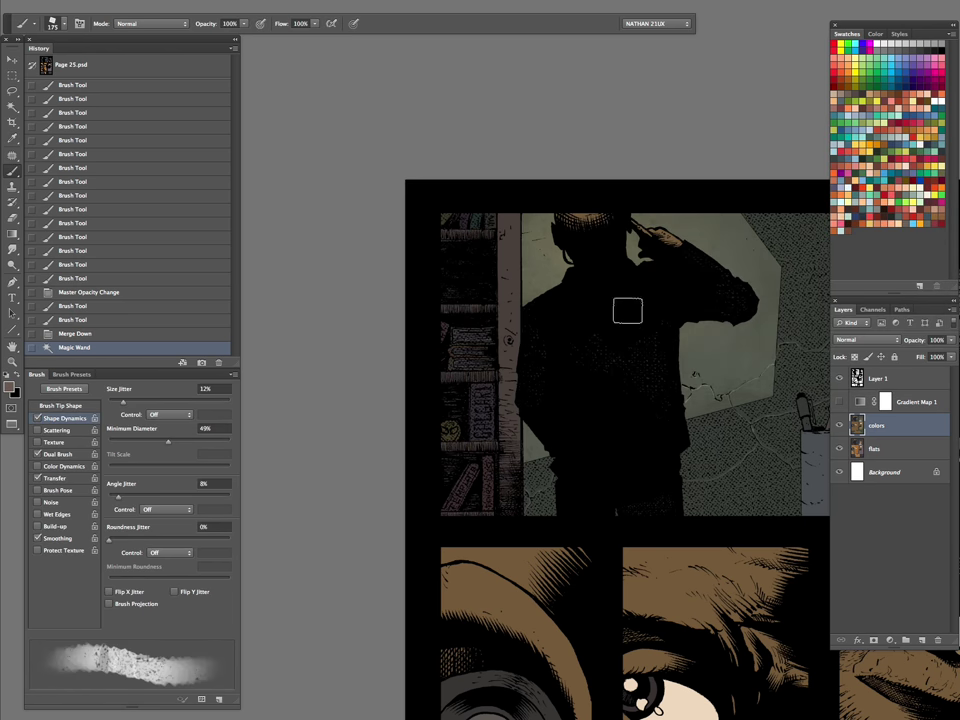
click(514, 248)
click(510, 251)
key(bracketleft)
drag(509, 252, 507, 297)
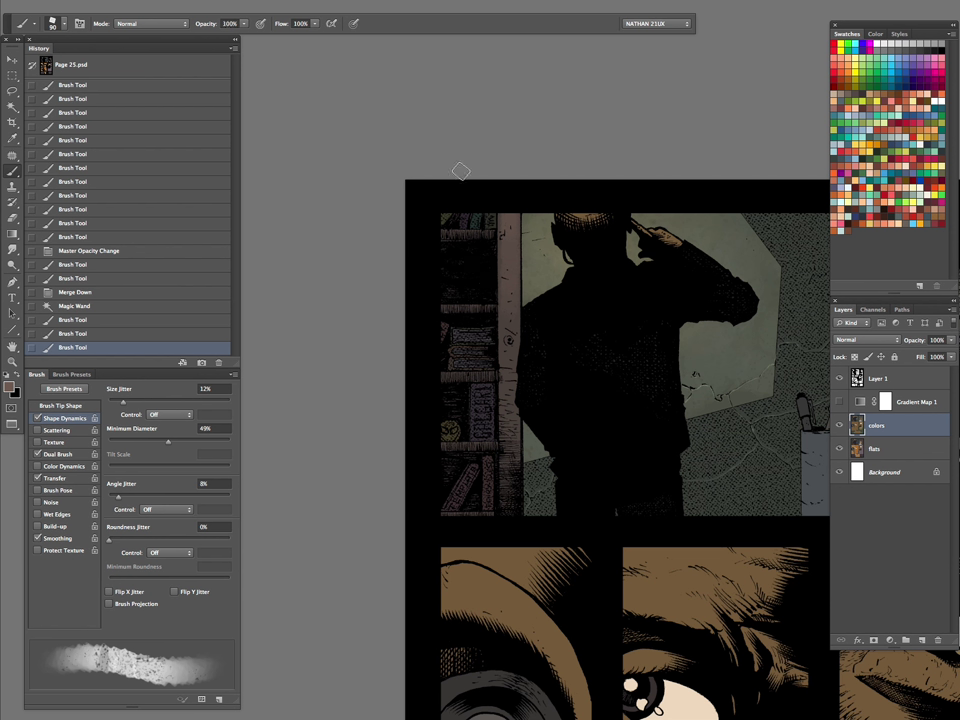
key(bracketright)
key(bracketleft)
Continue brushing brown over the shelf strip and toggle Gradient Map 1 to compare colours
mouse_move(508, 422)
mouse_down()
mouse_move(382, 278)
mouse_move(449, 200)
mouse_up()
drag(480, 189, 506, 186)
drag(469, 236, 490, 235)
key(bracketleft)
mouse_move(488, 300)
mouse_down()
mouse_move(439, 370)
mouse_move(449, 435)
mouse_move(478, 476)
mouse_move(440, 310)
mouse_move(480, 260)
mouse_move(514, 256)
mouse_up()
key(bracketright)
key(bracketright)
key(bracketright)
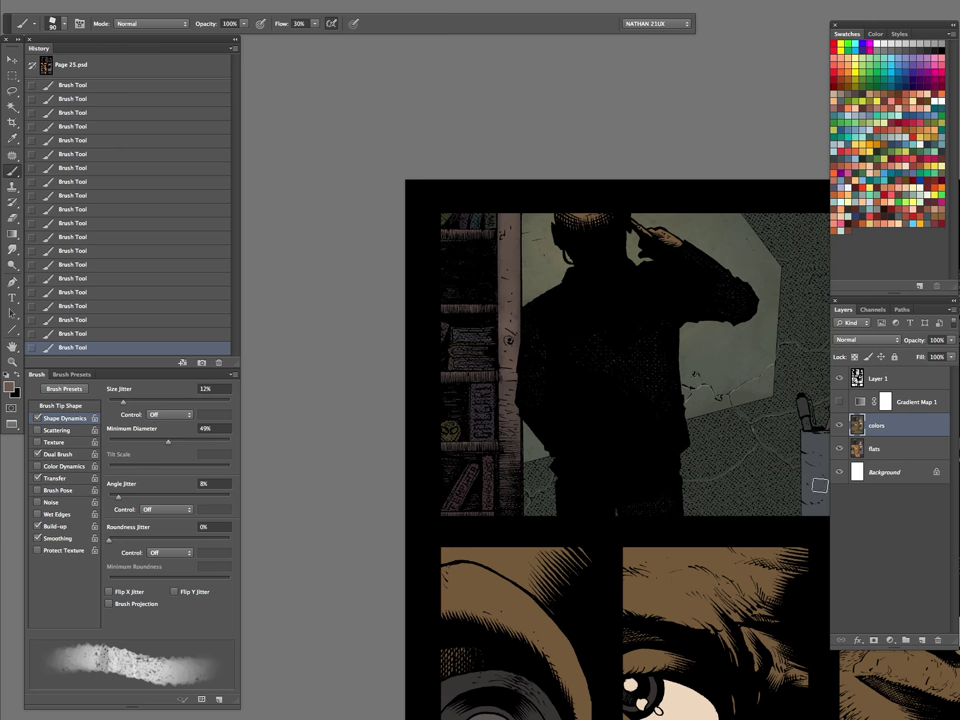
click(839, 401)
key(bracketright)
key(bracketright)
key(bracketright)
key(bracketright)
key(bracketright)
key(bracketright)
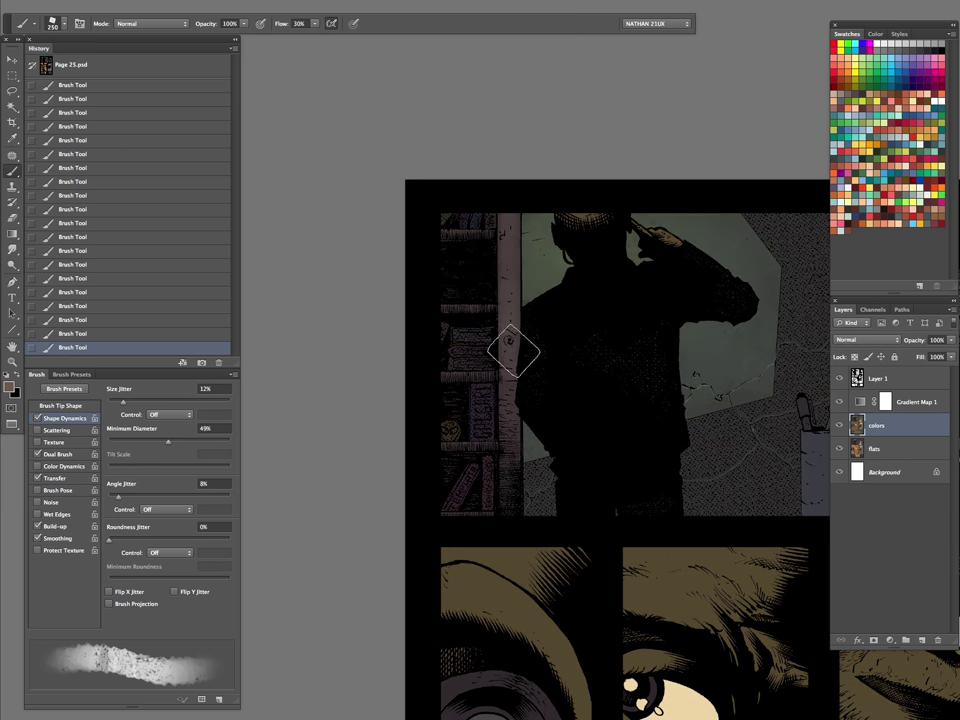
Hide Gradient Map 1 and Magic Wand select all the books and shelf items on the bookshelf
key(w)
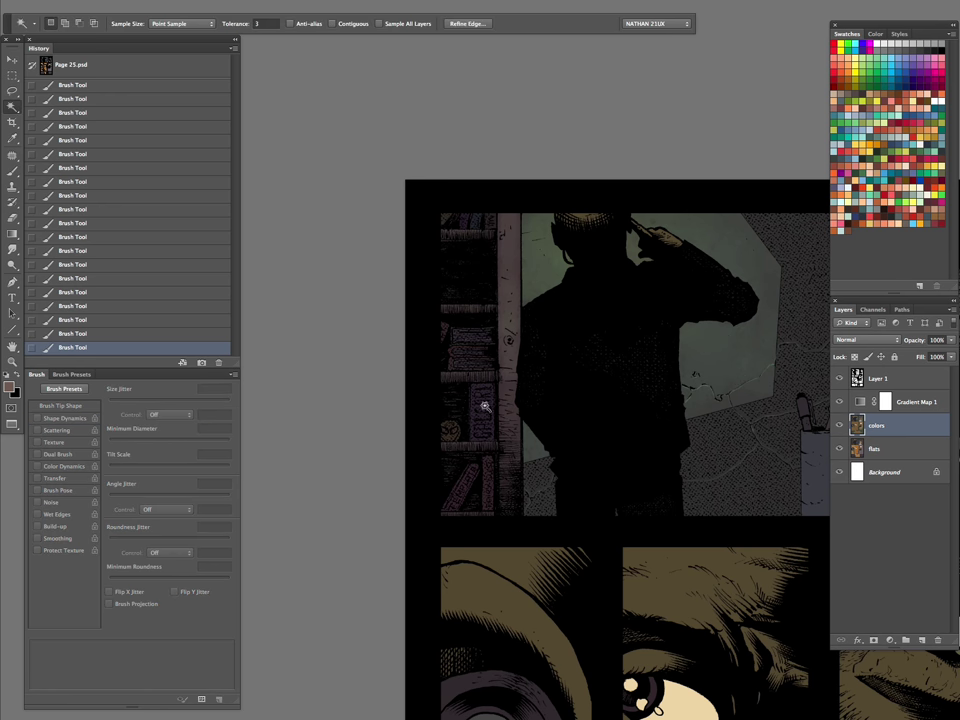
click(839, 401)
click(496, 456)
key(ctrl+d)
click(490, 449)
shift+click(488, 484)
shift+click(455, 490)
shift+click(445, 430)
shift+click(435, 345)
shift+click(462, 343)
shift+click(468, 349)
shift+click(477, 345)
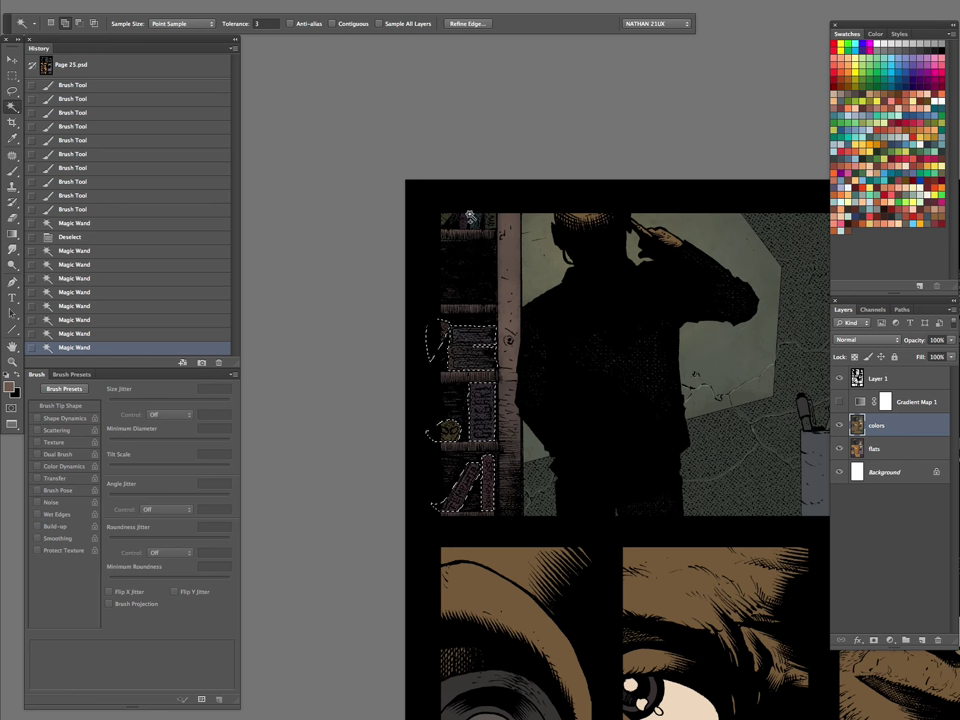
shift+click(488, 222)
shift+click(452, 212)
shift+click(481, 410)
shift+click(477, 395)
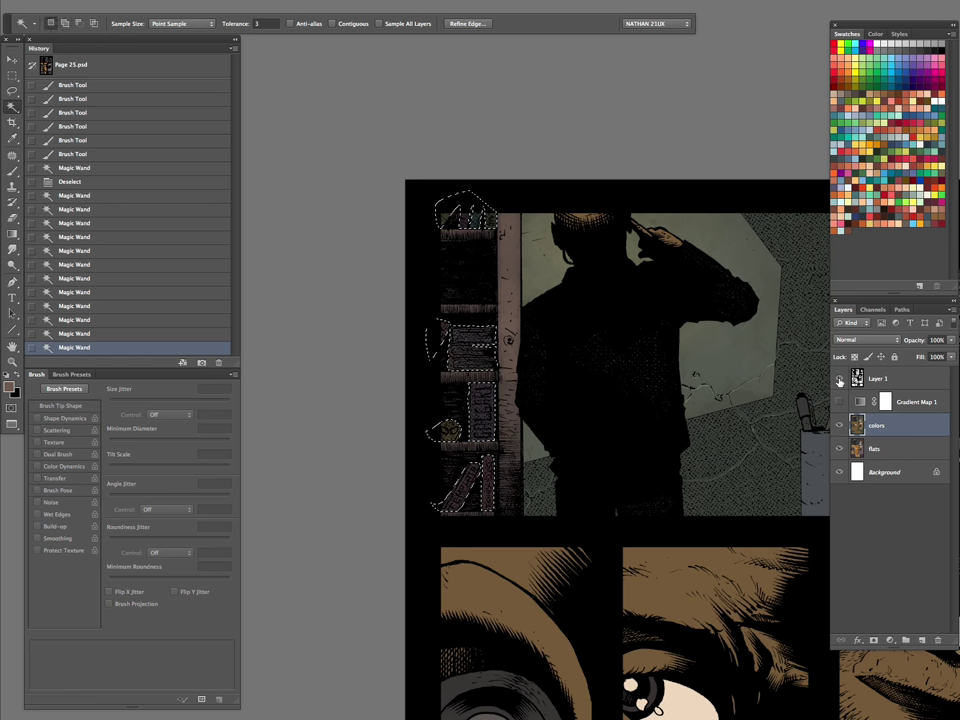
Check the selection against the line art, show the gradient map, and apply Hue/Saturation: Saturation -55, Lightness +9
click(839, 377)
click(839, 378)
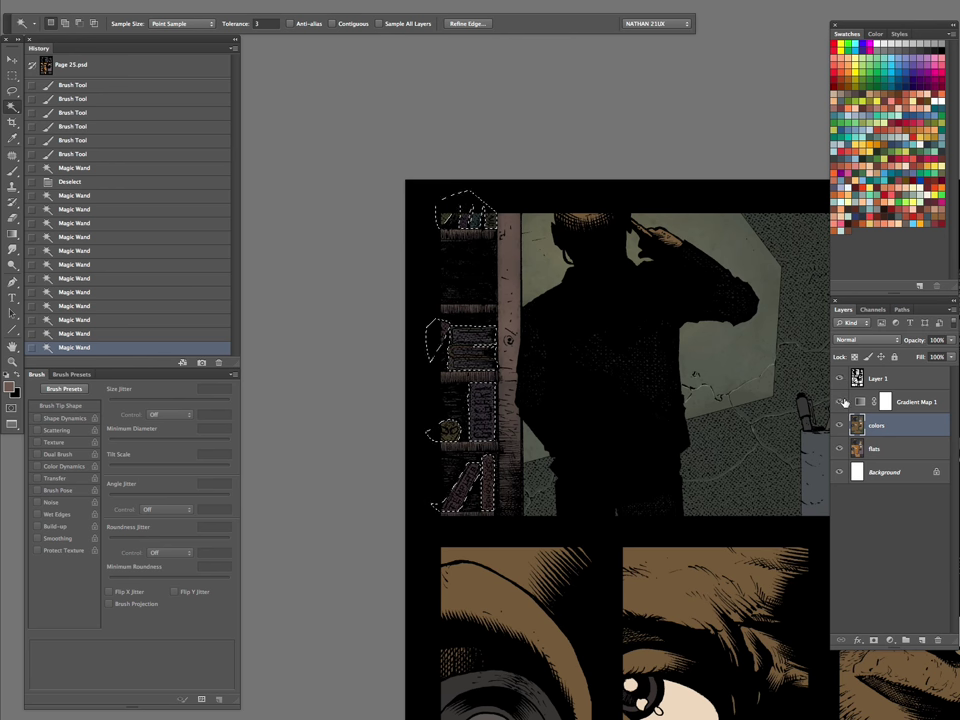
click(838, 401)
key(ctrl+u)
click(779, 249)
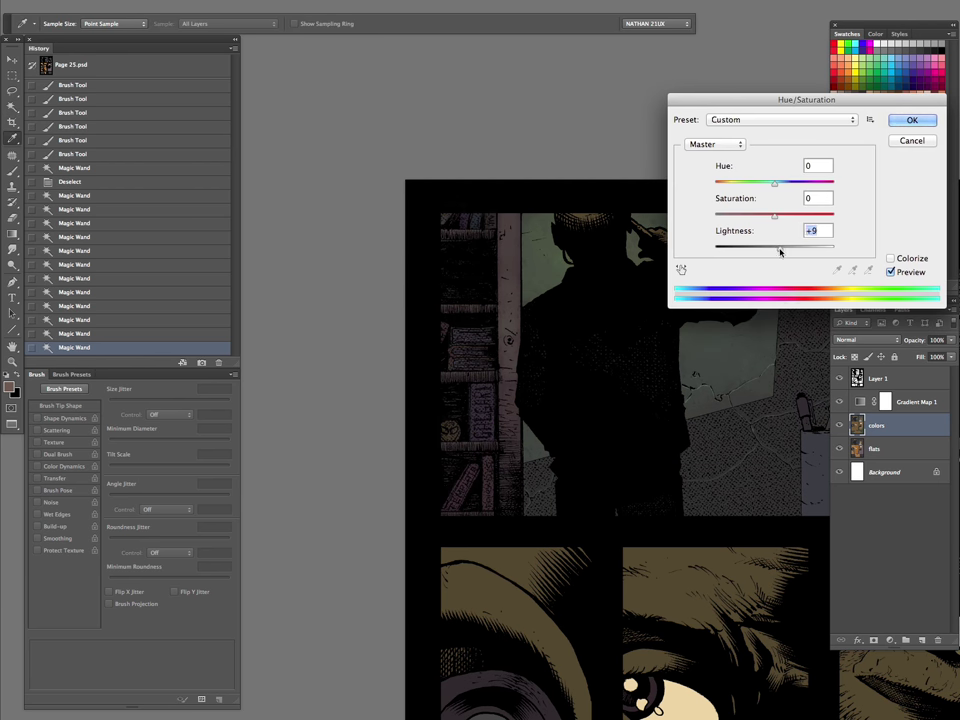
drag(779, 251, 732, 222)
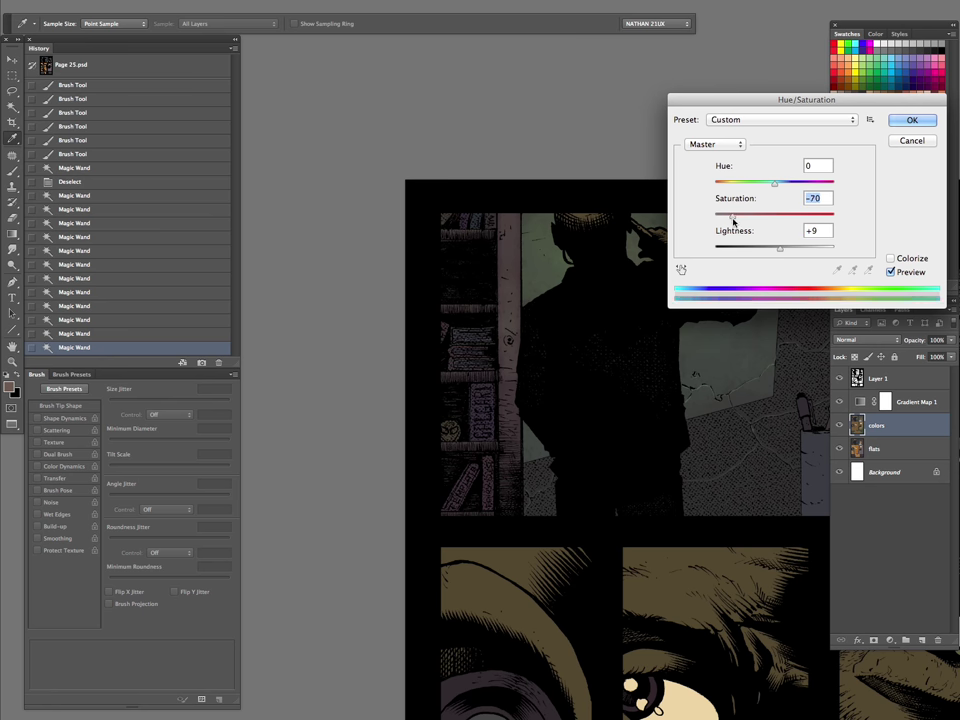
click(912, 120)
key(b)
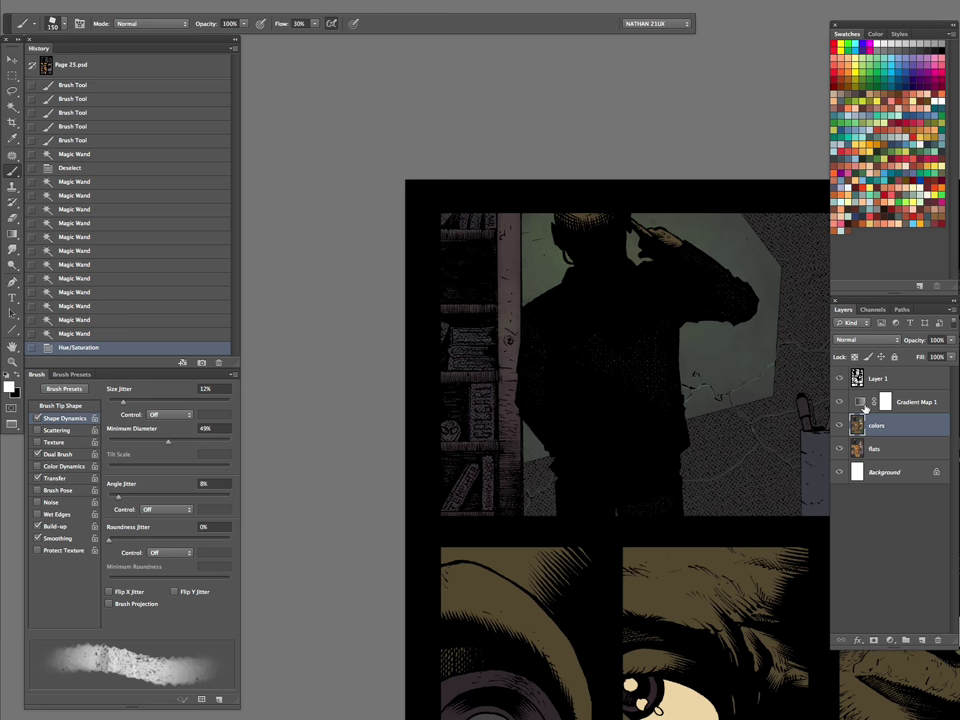
Show Gradient Map 1, try faint low-flow strokes on it, then undo them
click(839, 402)
click(915, 401)
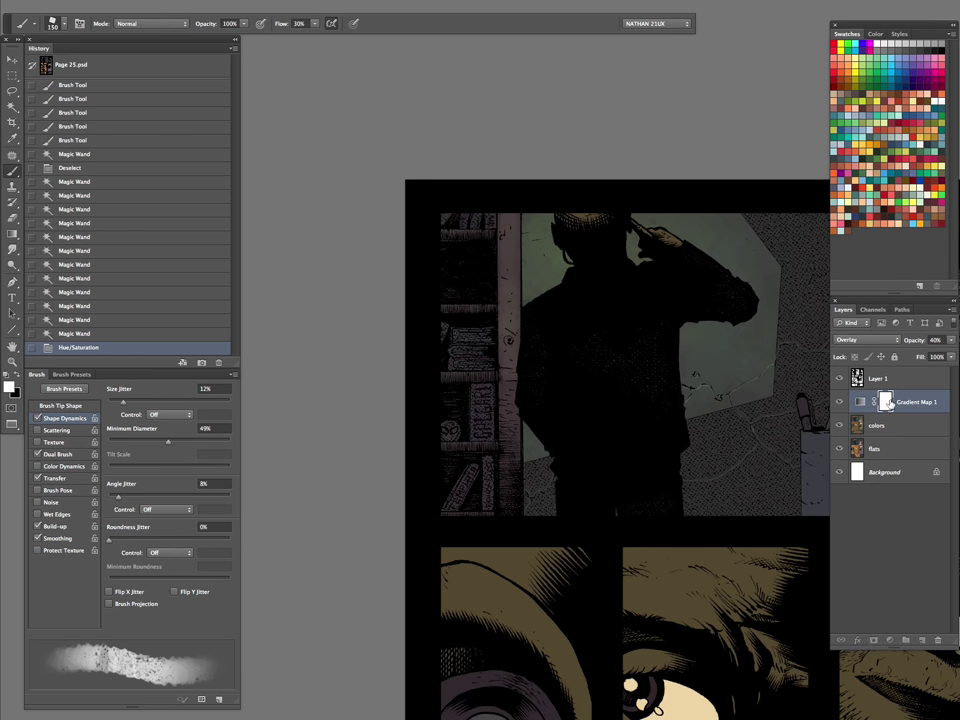
key(bracketleft)
key(bracketleft)
key(bracketleft)
key(shift+1)
mouse_move(463, 337)
mouse_down()
mouse_move(494, 343)
mouse_move(490, 380)
mouse_up()
mouse_move(488, 385)
mouse_down()
mouse_move(482, 417)
mouse_move(490, 419)
mouse_up()
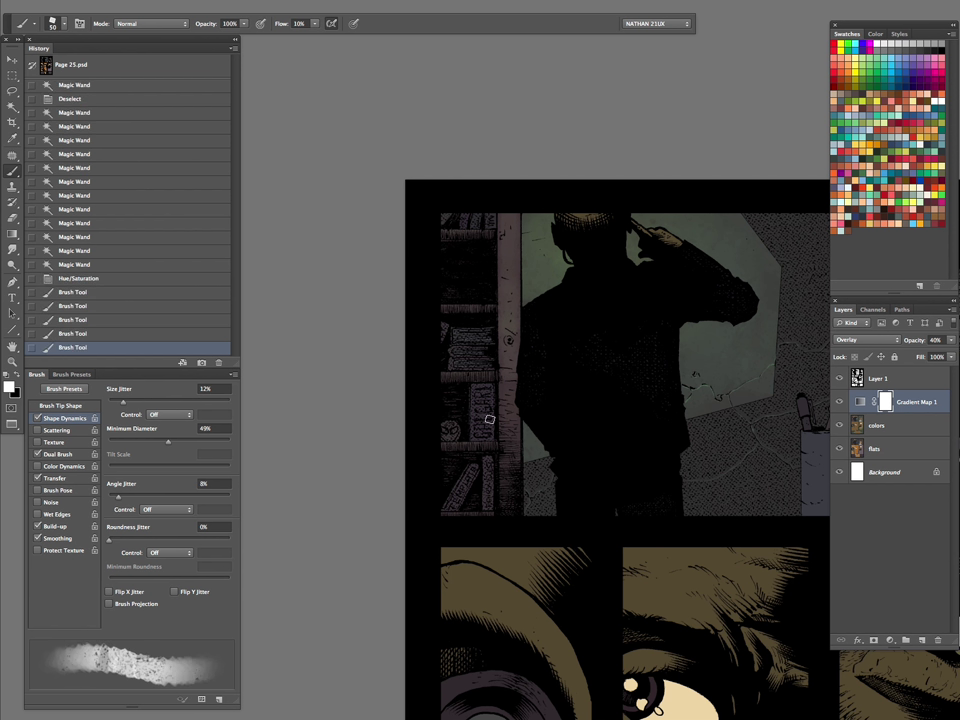
click(879, 427)
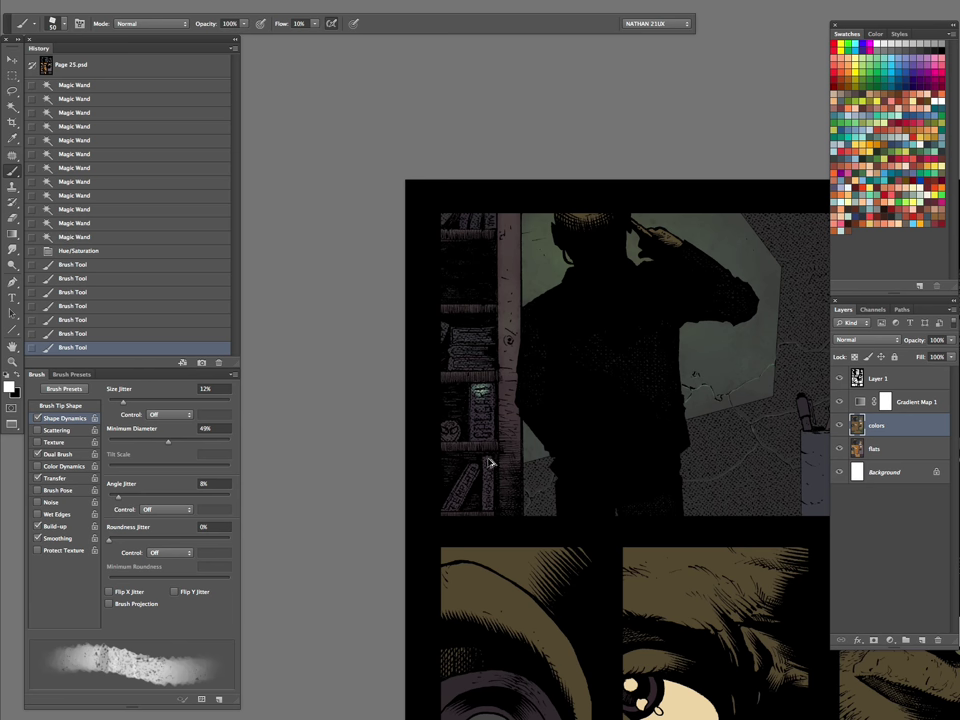
key(ctrl+alt+z)
key(ctrl+alt+z)
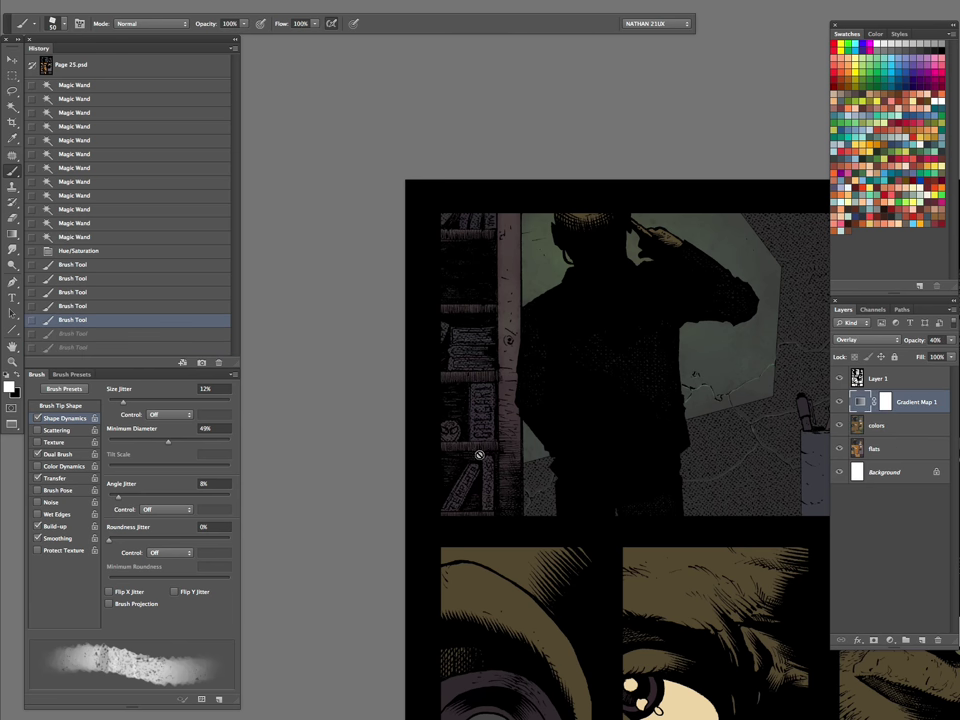
Paint faint 2%-flow shading strokes on the colors layer over the bookshelf and doorframe
click(868, 428)
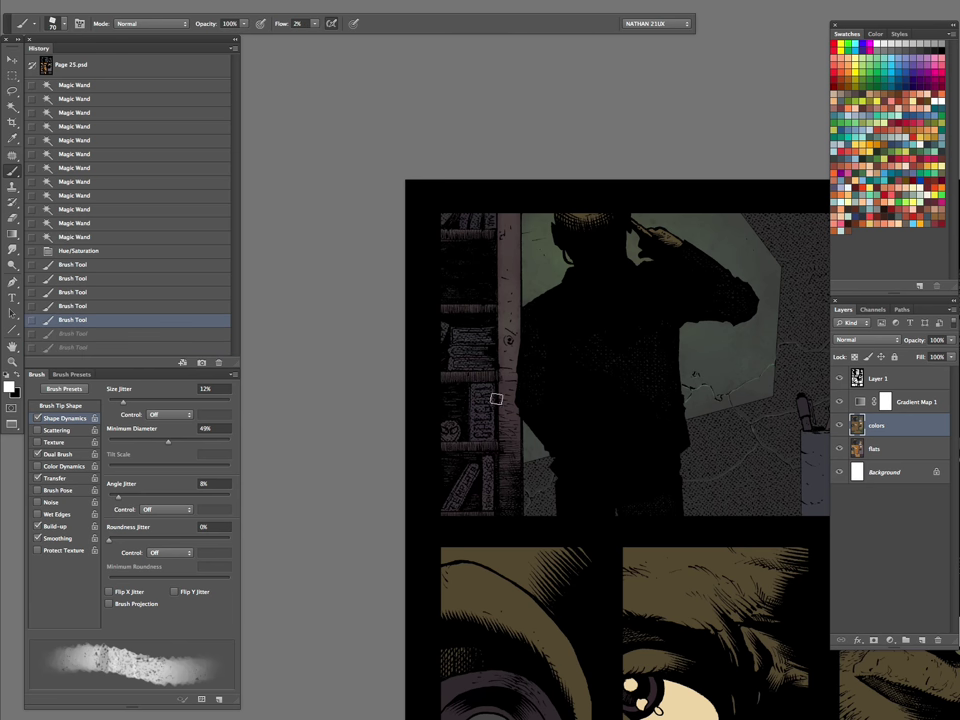
mouse_move(482, 397)
mouse_down()
mouse_move(488, 508)
mouse_move(482, 405)
mouse_up()
key(bracketleft)
key(bracketleft)
key(bracketleft)
drag(481, 405, 480, 378)
mouse_move(456, 332)
mouse_down()
mouse_move(454, 342)
mouse_move(442, 327)
mouse_move(484, 206)
mouse_up()
key(bracketleft)
drag(484, 206, 488, 186)
key(bracketleft)
key(bracketleft)
key(bracketleft)
key(bracketleft)
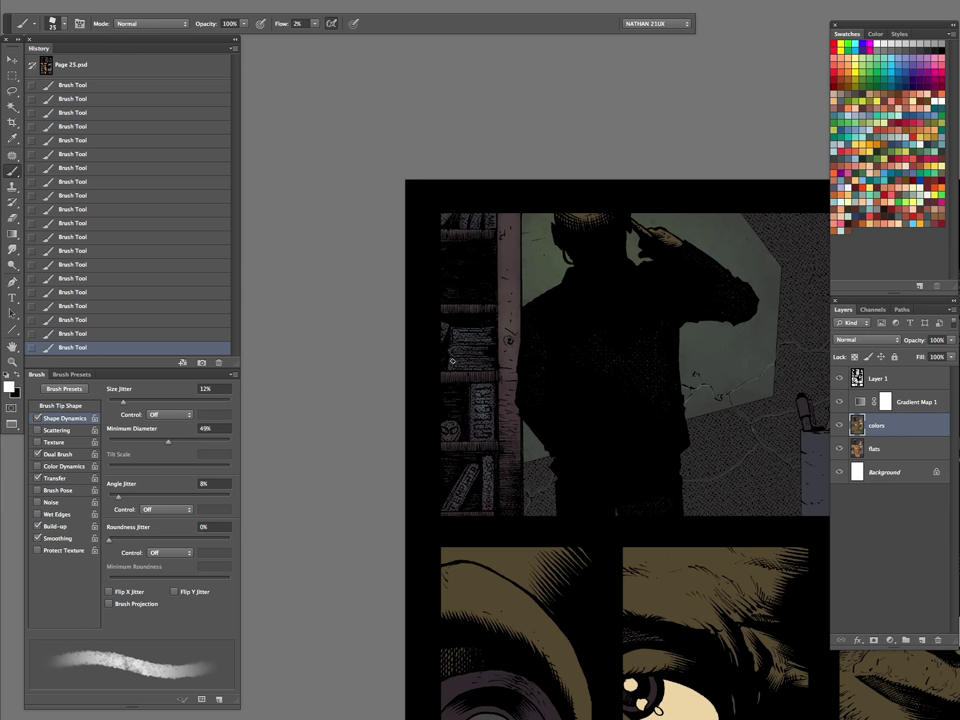
key(bracketleft)
key(bracketleft)
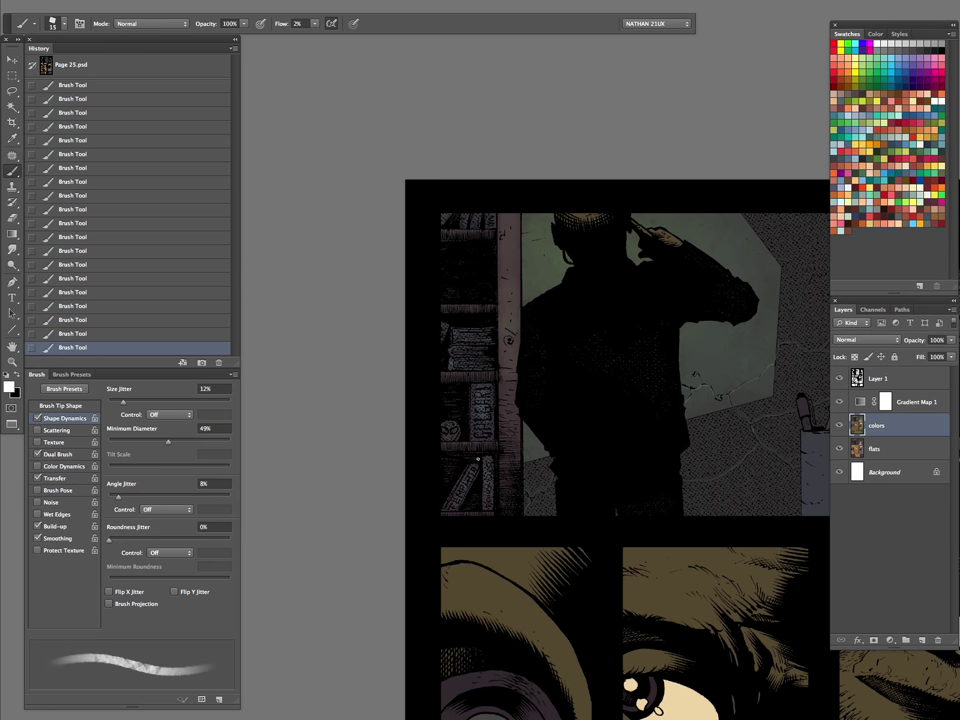
key(ctrl+alt+z)
key(ctrl+alt+z)
key(ctrl+alt+z)
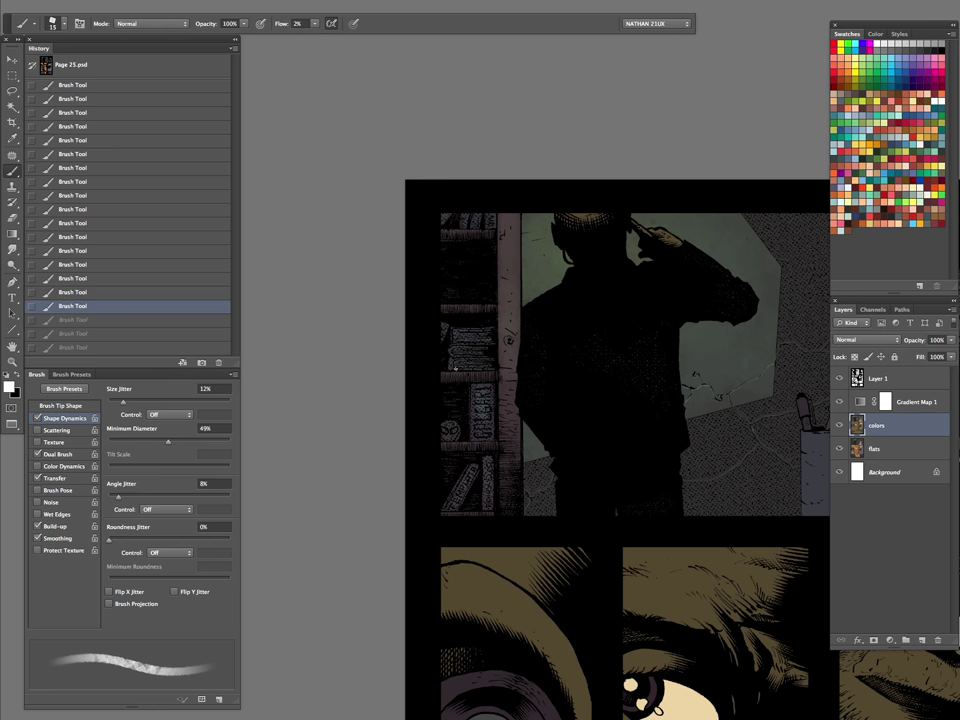
Dab a few more faint strokes onto the bookshelf, then zoom out to the full page
click(455, 368)
click(451, 361)
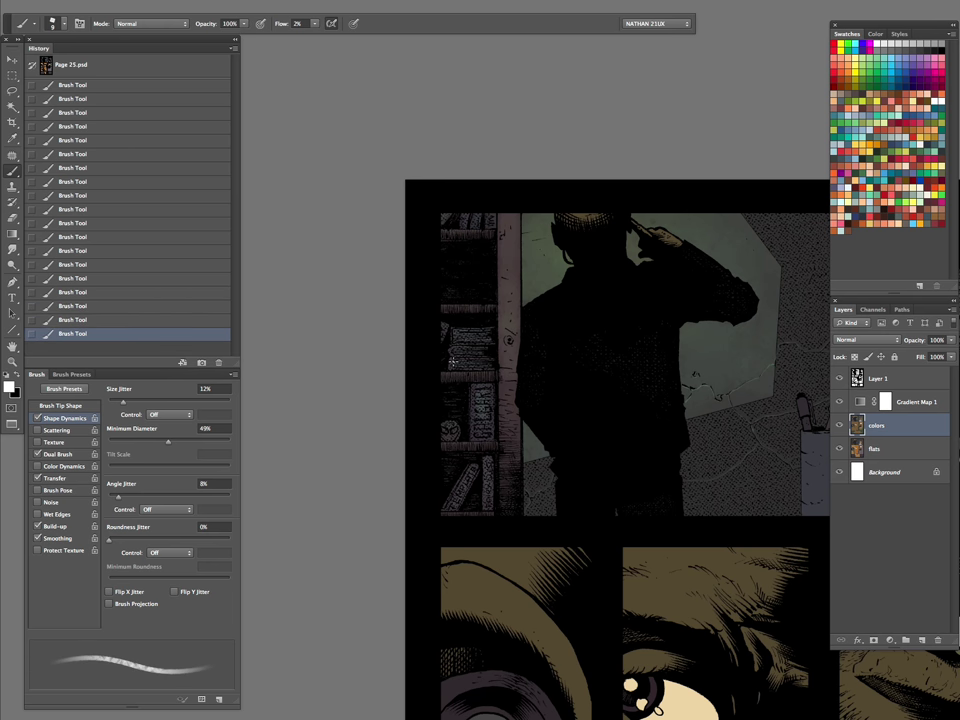
drag(452, 361, 476, 390)
drag(507, 474, 420, 427)
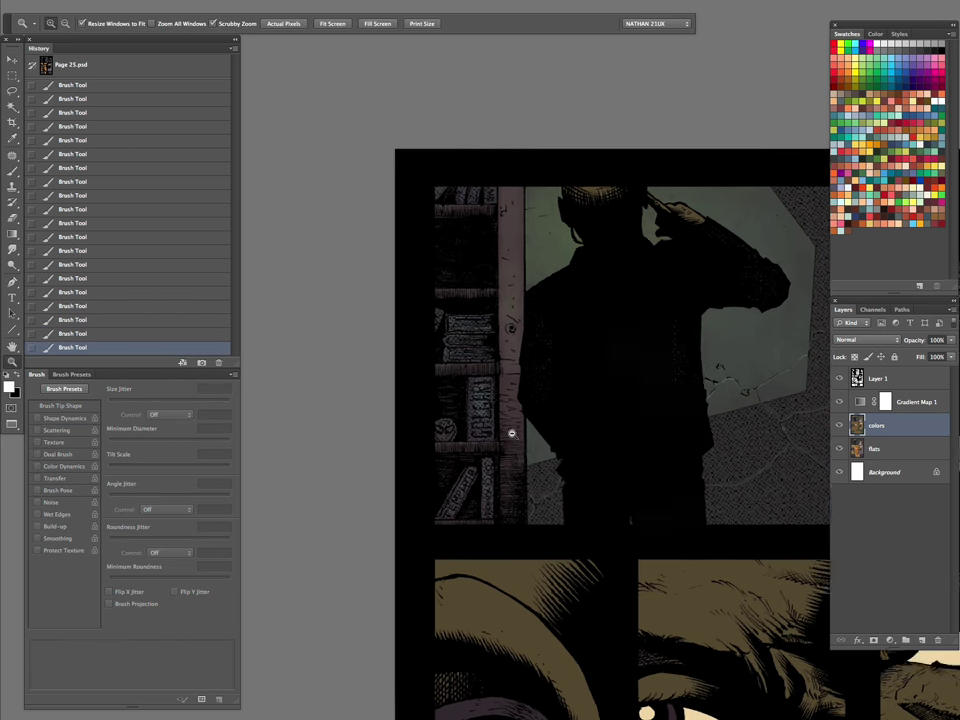
key(bracketright)
key(bracketright)
key(bracketright)
key(bracketright)
key(bracketright)
drag(523, 131, 492, 346)
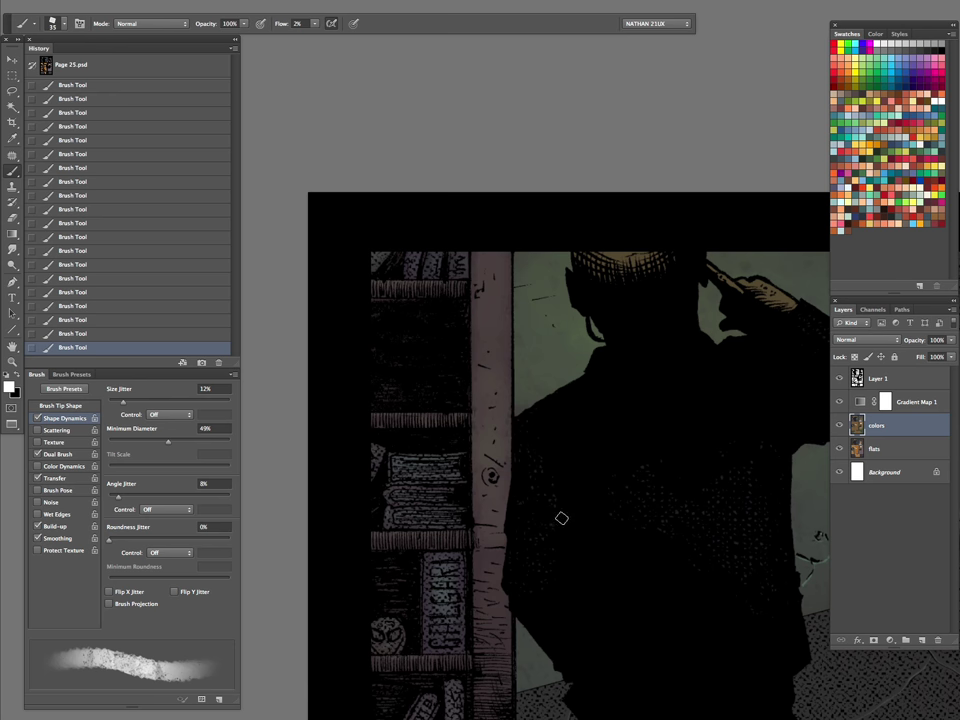
key(z)
drag(562, 517, 588, 468)
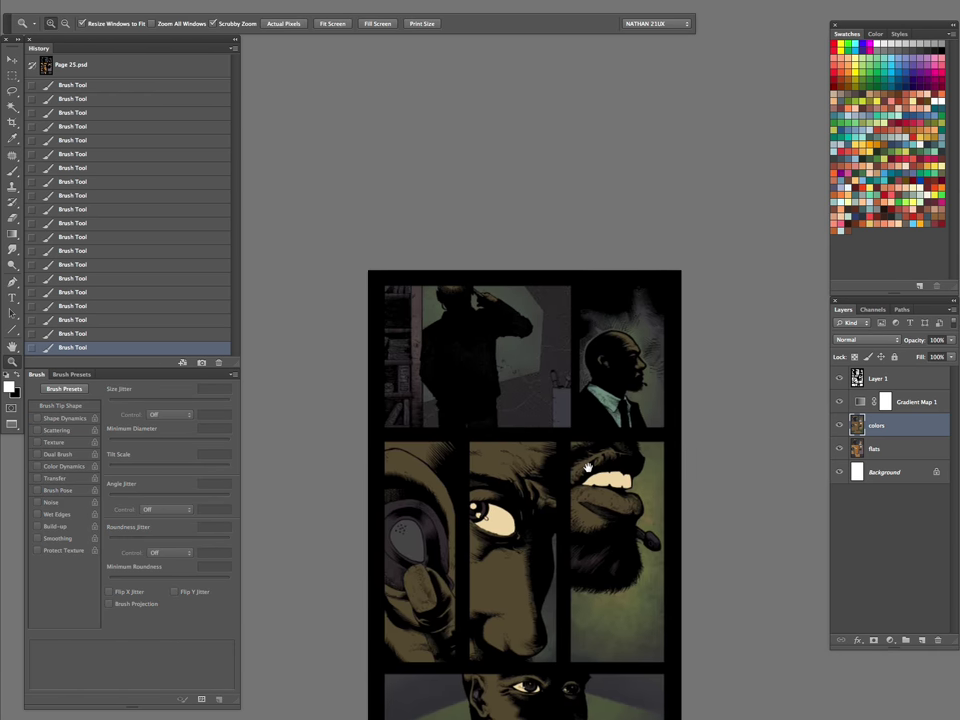
Select the pencil cup and brush lighter grey-green shading over it at low flow
drag(565, 392, 600, 392)
key(ctrl+d)
key(w)
click(536, 454)
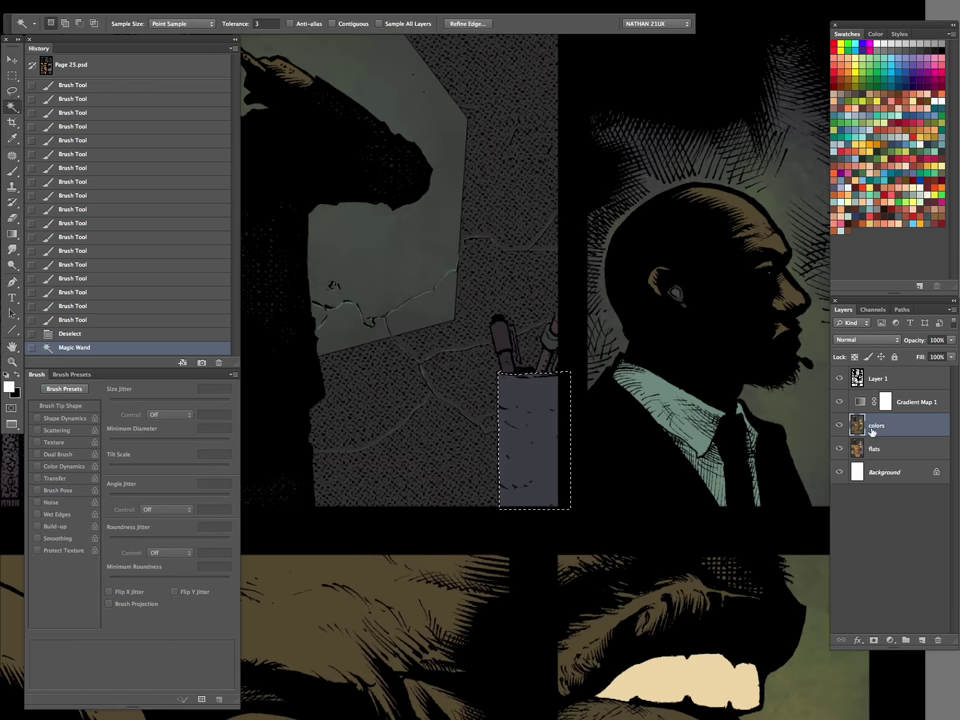
key(b)
key(ctrl+h)
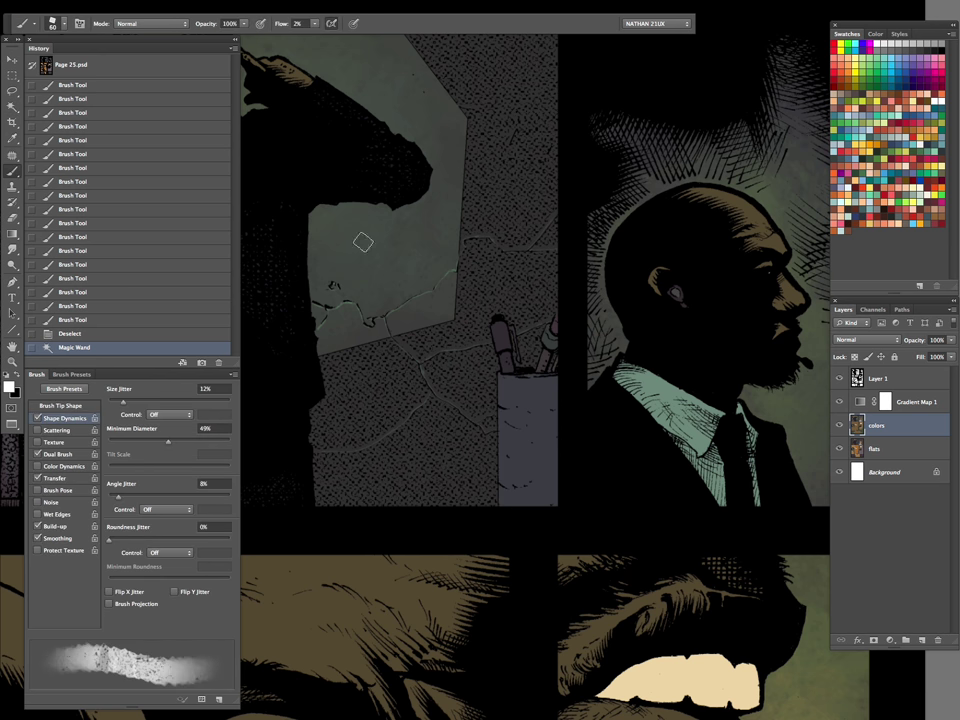
drag(496, 405, 496, 470)
drag(497, 518, 493, 439)
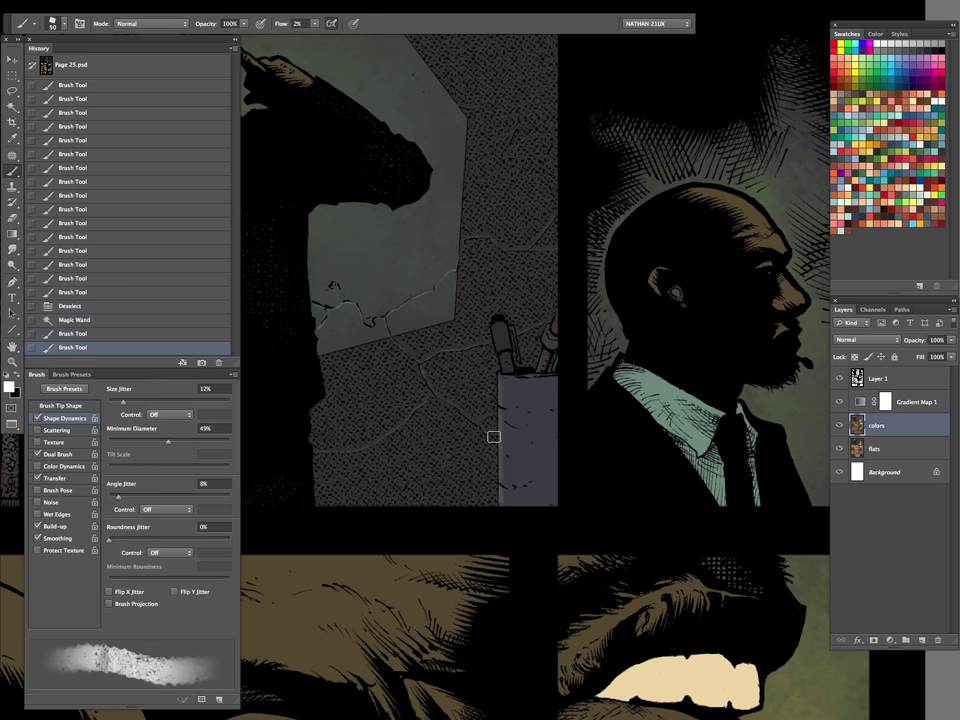
drag(496, 373, 500, 395)
drag(500, 395, 503, 332)
key(bracketright)
key(bracketright)
key(bracketright)
mouse_move(535, 385)
mouse_down()
mouse_move(547, 396)
mouse_move(541, 496)
mouse_move(513, 461)
mouse_move(540, 435)
mouse_move(528, 419)
mouse_move(540, 478)
mouse_up()
key(bracketleft)
key(bracketleft)
key(bracketleft)
key(bracketleft)
key(bracketleft)
key(bracketleft)
key(bracketleft)
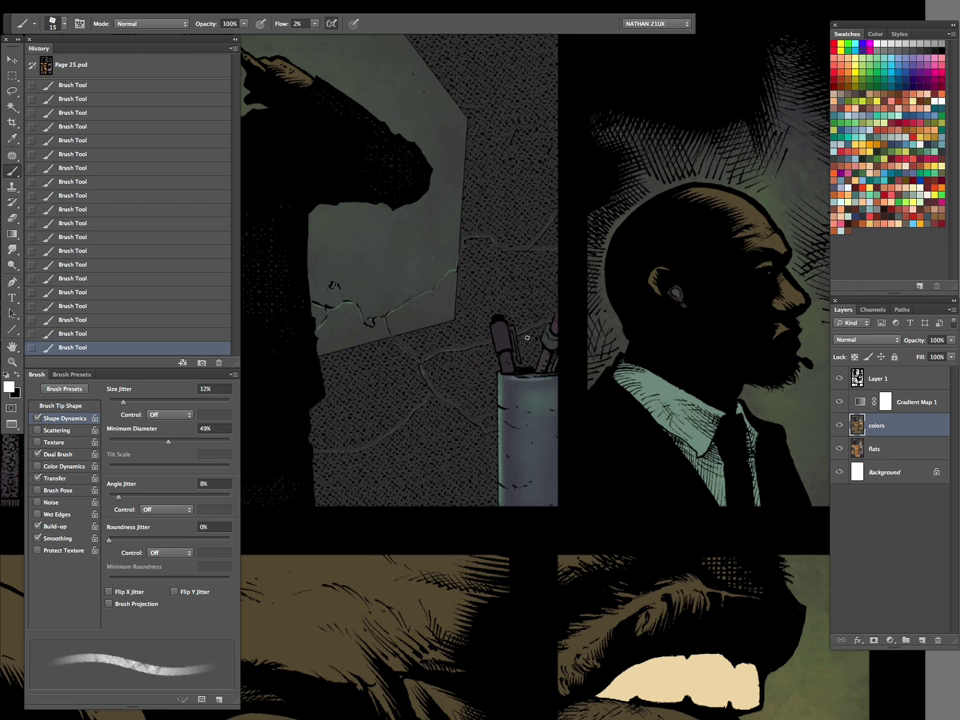
Deselect the cup, then select all six pencils in the cup on the flats layer
key(ctrl+d)
key(alt+bracketleft)
key(w)
shift+click(503, 335)
shift+click(510, 350)
shift+click(546, 338)
shift+click(559, 348)
shift+click(500, 345)
shift+click(540, 340)
On the colors layer, paint the pencil handles, varying the brush size
click(875, 425)
key(b)
key(ctrl+h)
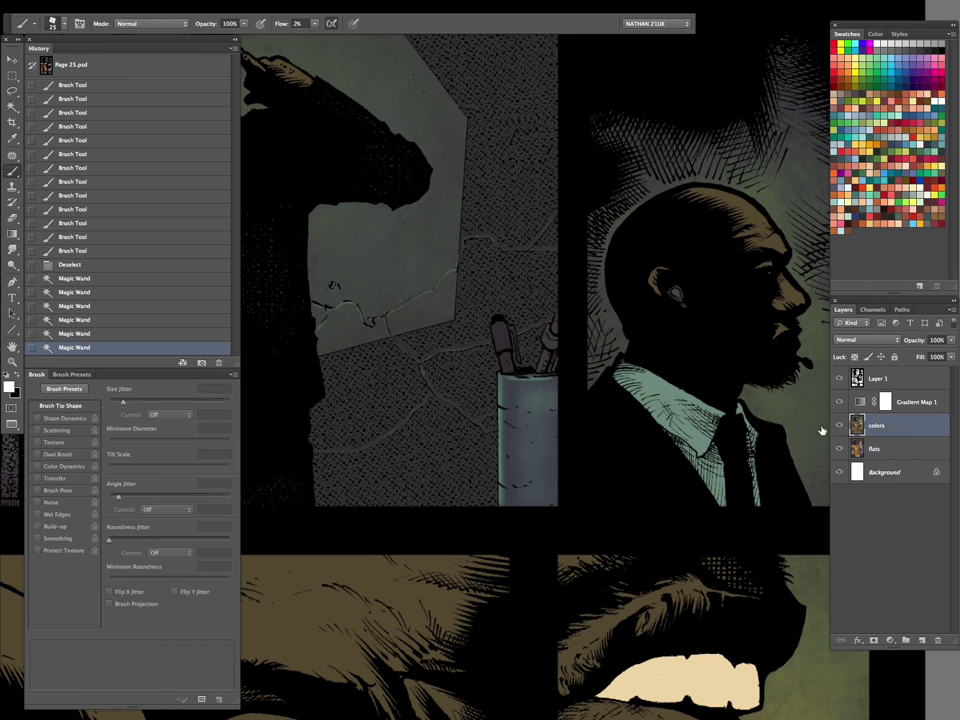
key(bracketleft)
key(bracketleft)
click(500, 350)
key(bracketleft)
click(500, 362)
click(501, 360)
key(bracketright)
key(bracketright)
key(bracketright)
click(502, 340)
click(502, 329)
click(502, 320)
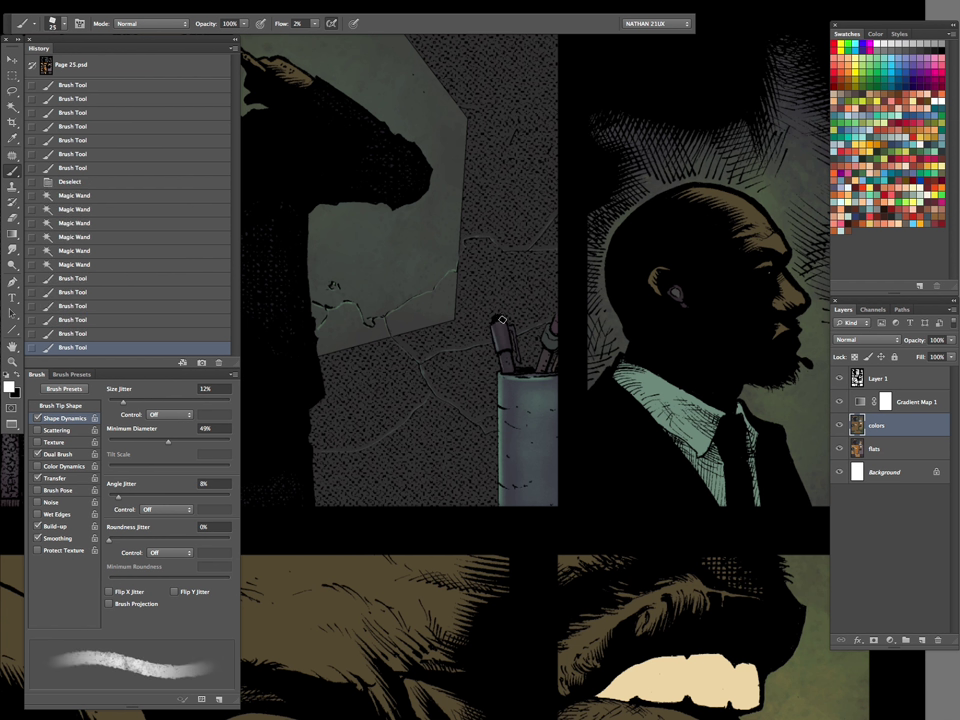
click(502, 320)
click(502, 329)
click(540, 332)
Tint the pencil tips reddish and add finishing paint to the pencils
key(bracketleft)
key(bracketleft)
click(545, 327)
click(546, 335)
click(543, 358)
click(538, 366)
click(413, 258)
click(553, 326)
click(553, 326)
key(bracketright)
click(528, 500)
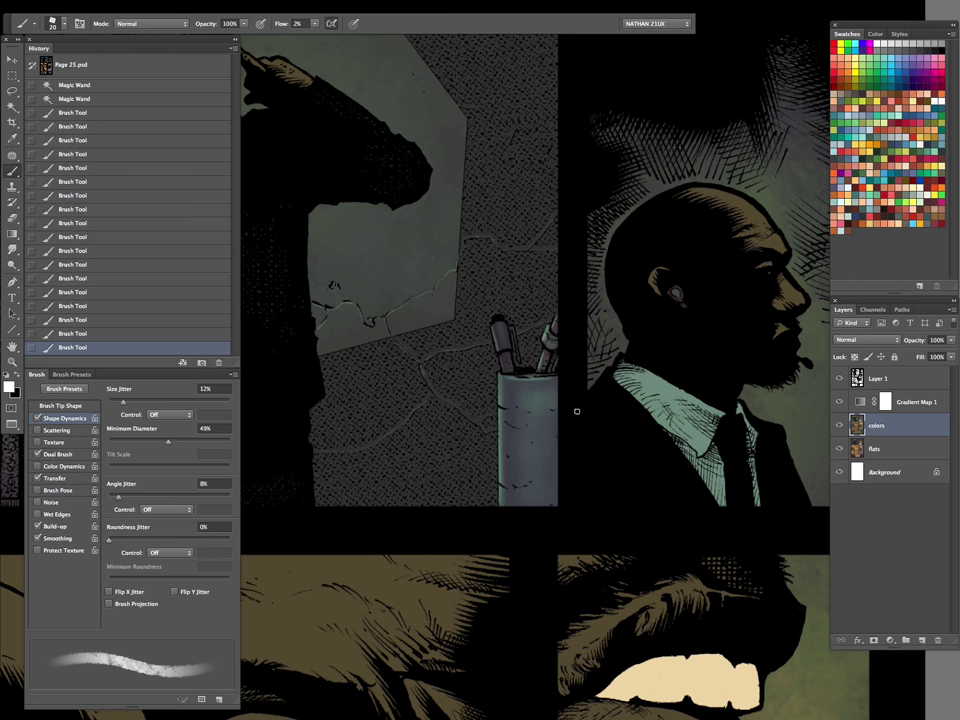
key(z)
drag(575, 411, 528, 511)
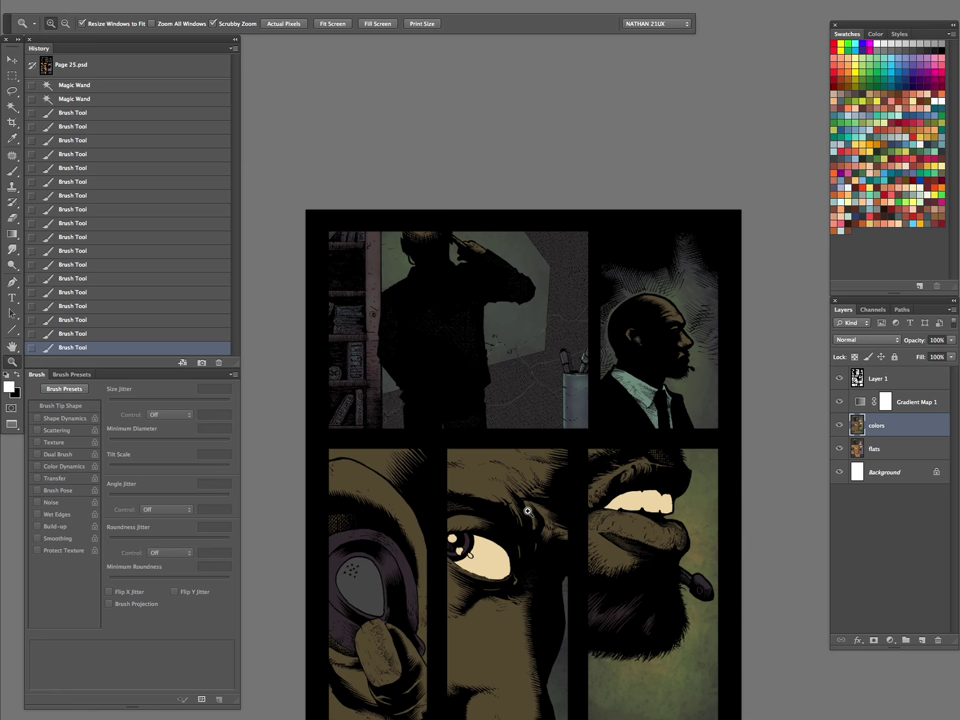
drag(608, 568, 638, 387)
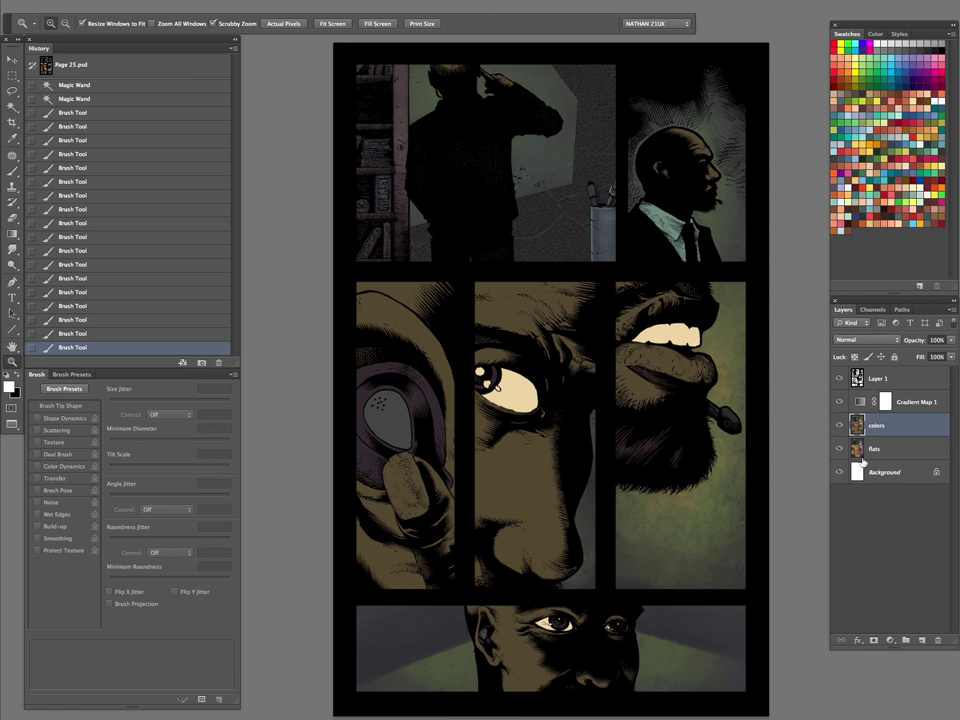
Deselect the pencils, select both earpieces, and zoom into the beard panel
key(ctrl+d)
key(w)
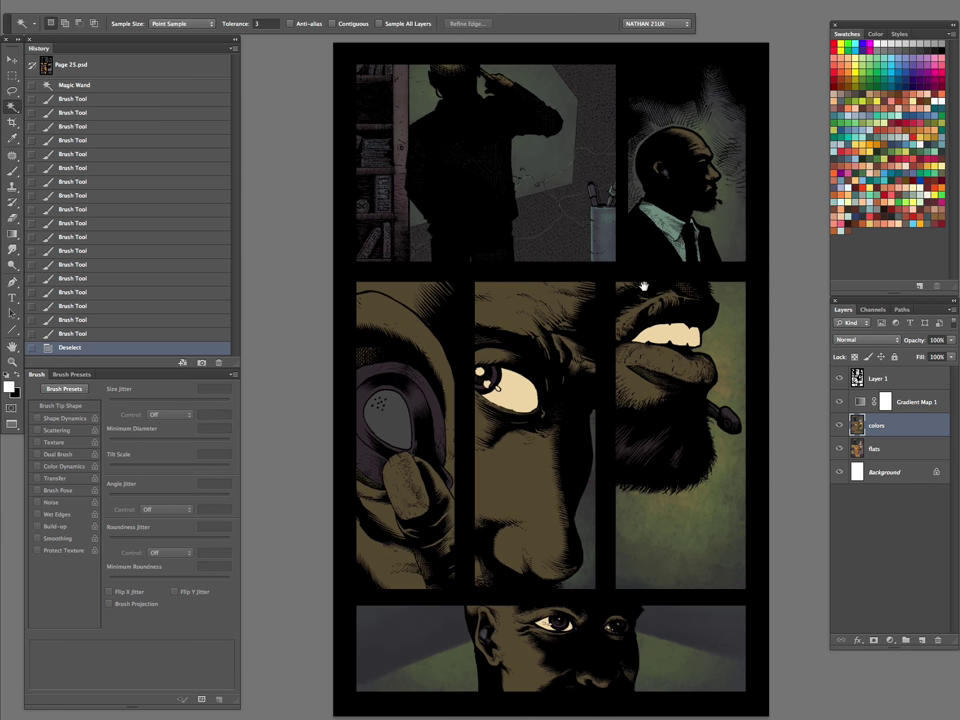
drag(644, 287, 651, 435)
drag(683, 426, 686, 485)
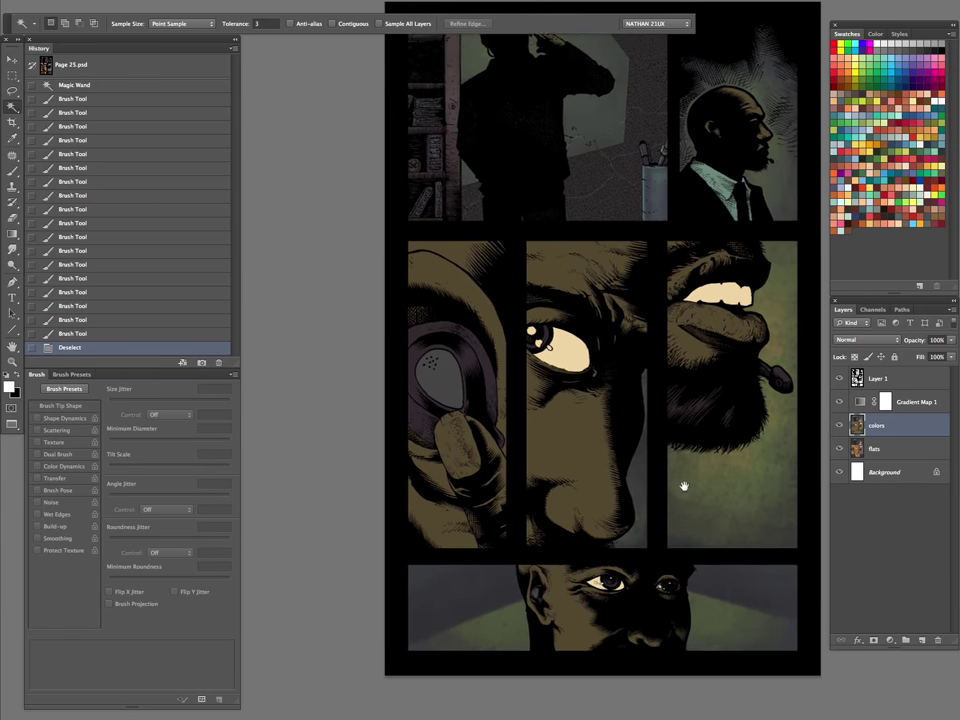
click(397, 340)
click(397, 340)
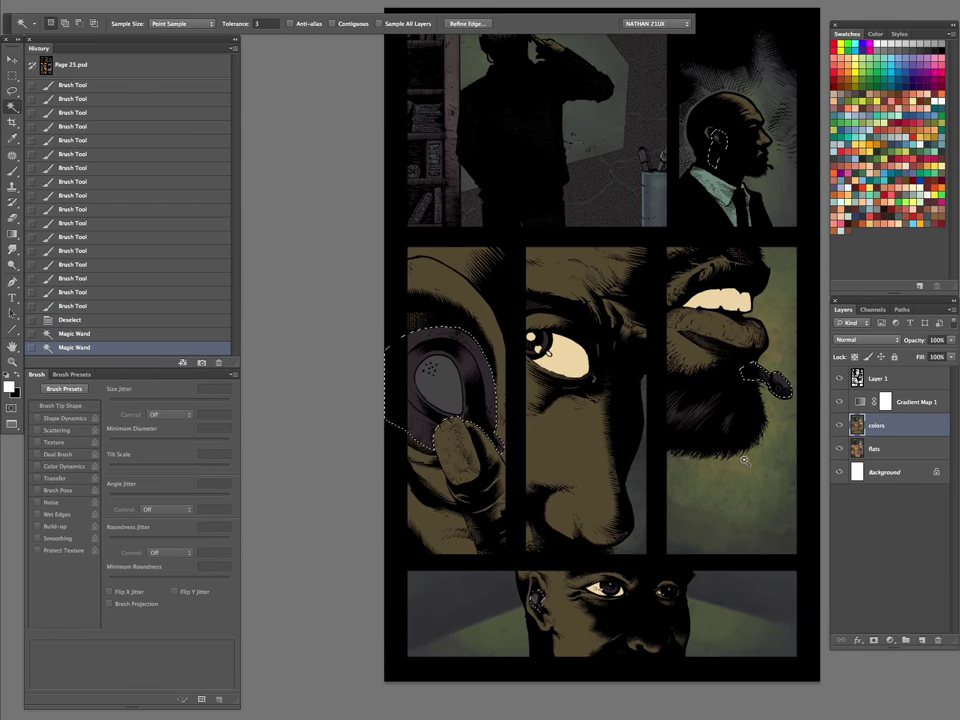
key(z)
click(760, 391)
drag(759, 392, 476, 462)
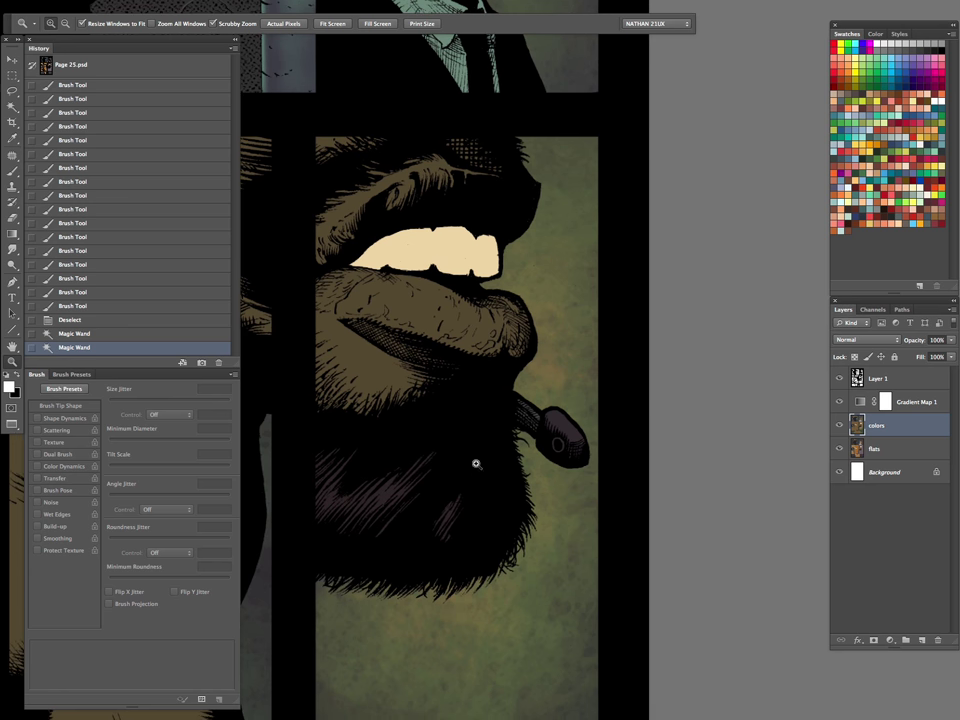
Lighten the earpiece stem beside the beard, undoing and repainting the stroke
key(b)
key(bracketright)
key(bracketright)
mouse_move(533, 411)
mouse_down()
mouse_move(552, 414)
mouse_move(556, 347)
mouse_up()
key(bracketright)
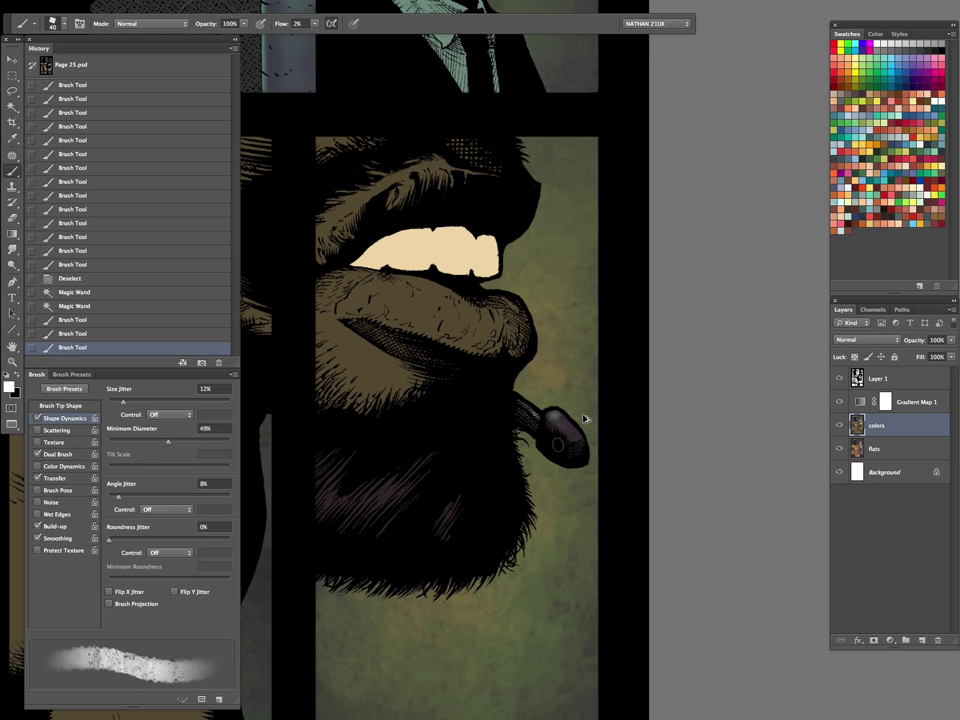
key(ctrl+alt+z)
key(ctrl+alt+z)
key(ctrl+alt+z)
key(bracketright)
mouse_move(562, 403)
mouse_down()
mouse_move(568, 420)
mouse_move(528, 397)
mouse_up()
key(bracketleft)
Hide Gradient Map 1, sample the earpiece colour, darken it, and paint the darker tone
click(840, 402)
alt+click(574, 428)
click(10, 388)
drag(615, 278, 628, 259)
click(865, 156)
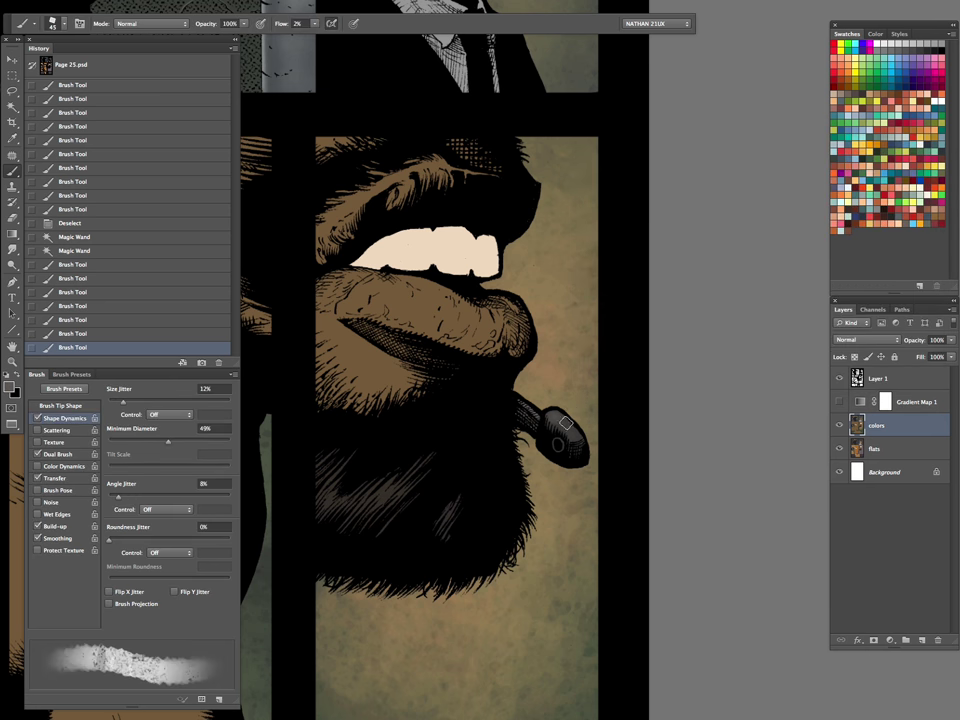
key(bracketleft)
drag(565, 423, 572, 437)
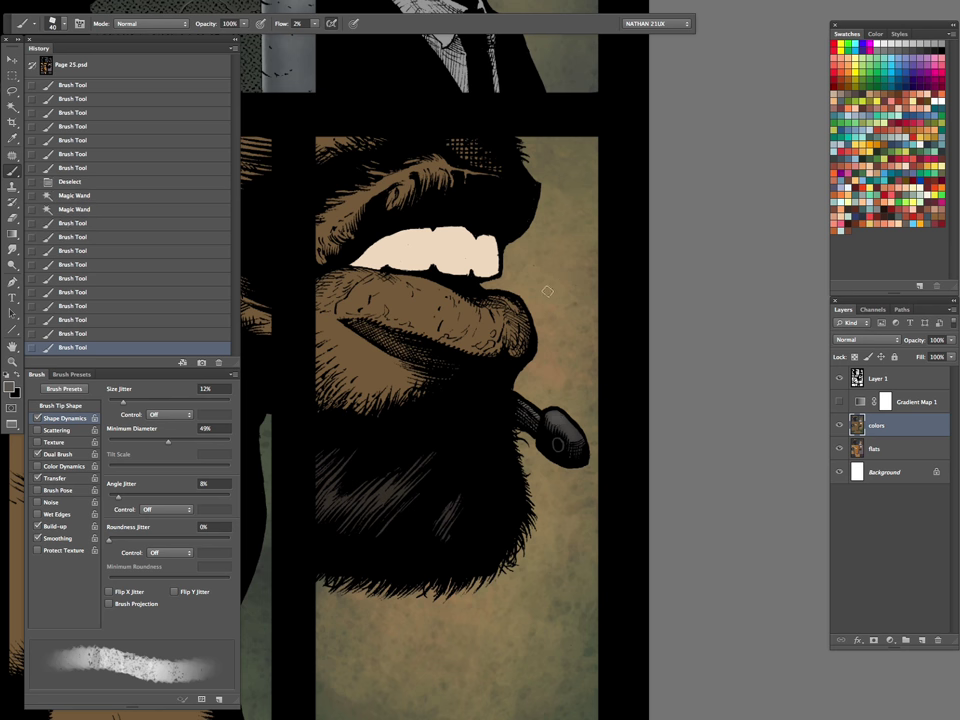
Select the earbud in the bottom panel and shade it with a grey-brown tone
scroll(742, 470, right, 3)
scroll(683, 542, down, 5)
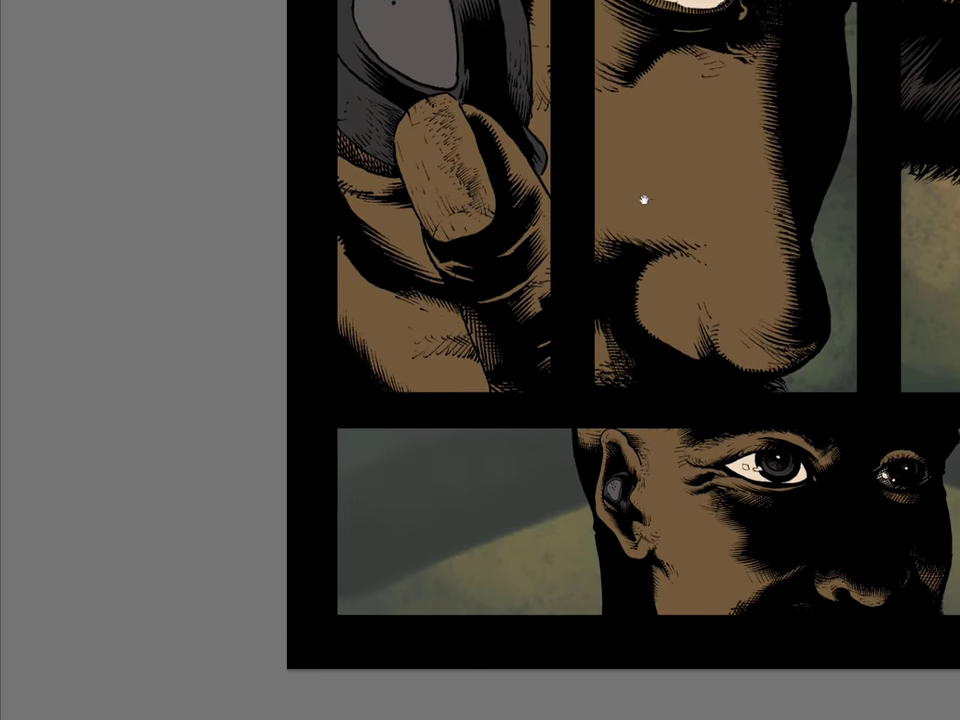
scroll(643, 199, down, 1)
scroll(584, 447, up, 2)
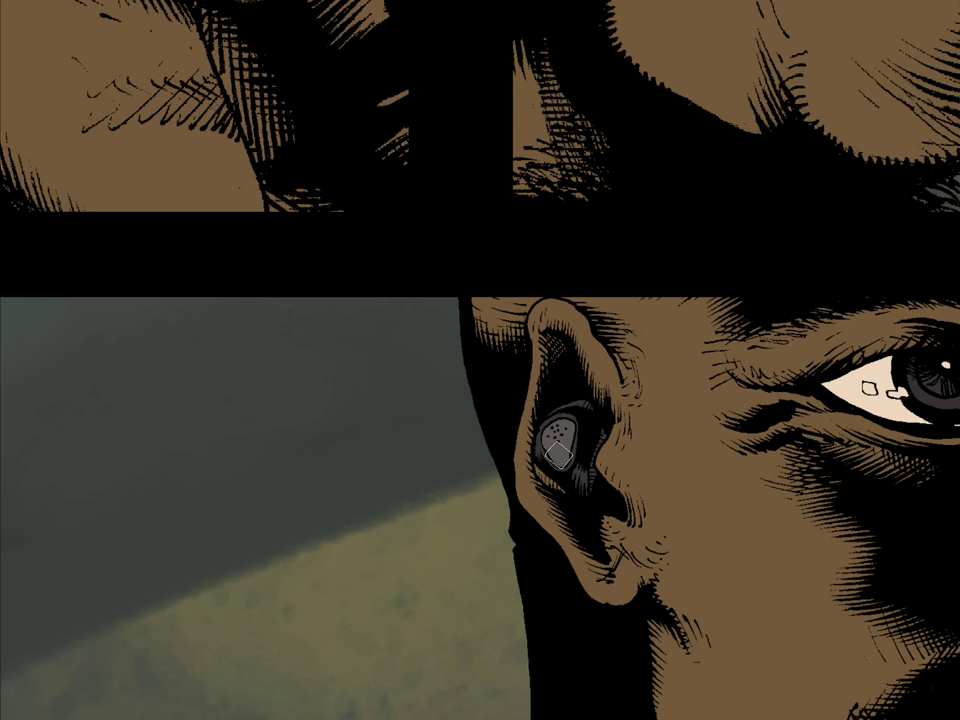
click(565, 451)
key(Tab)
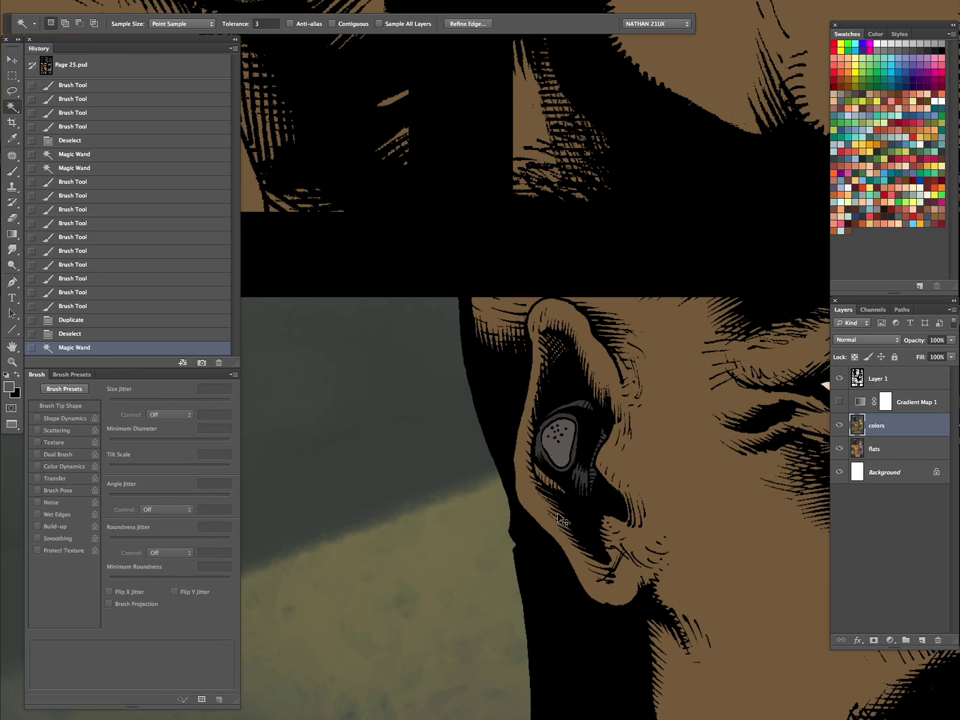
key(b)
click(11, 389)
drag(617, 260, 634, 229)
click(876, 156)
key(bracketleft)
key(bracketleft)
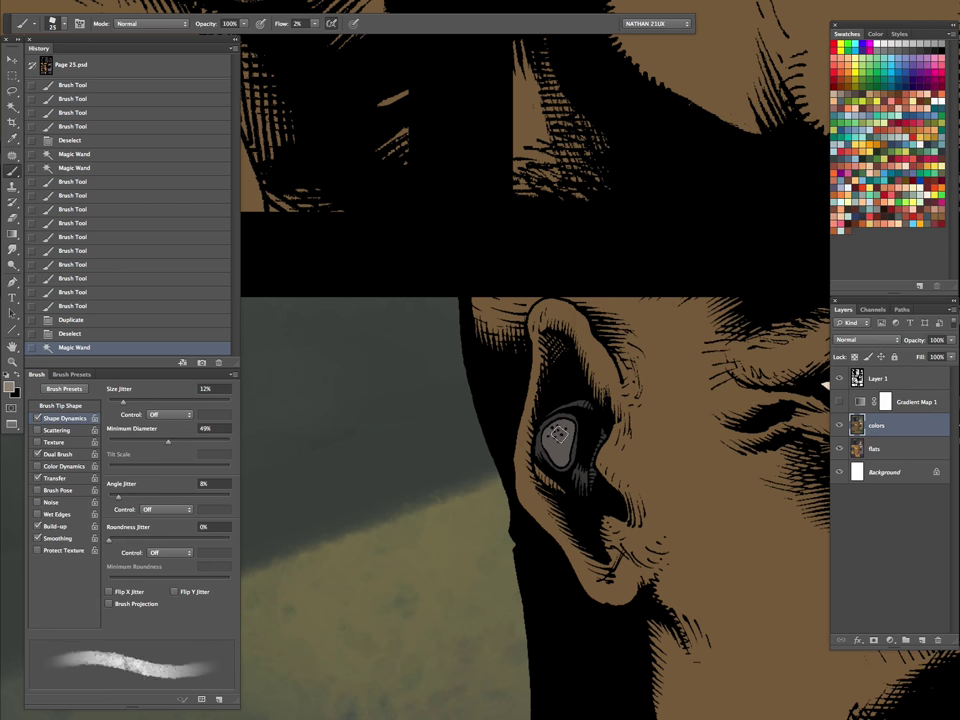
drag(565, 452, 566, 427)
Turn Gradient Map 1 back on, lighten the earbud, and tint the hand-held earpiece soft green
click(557, 455)
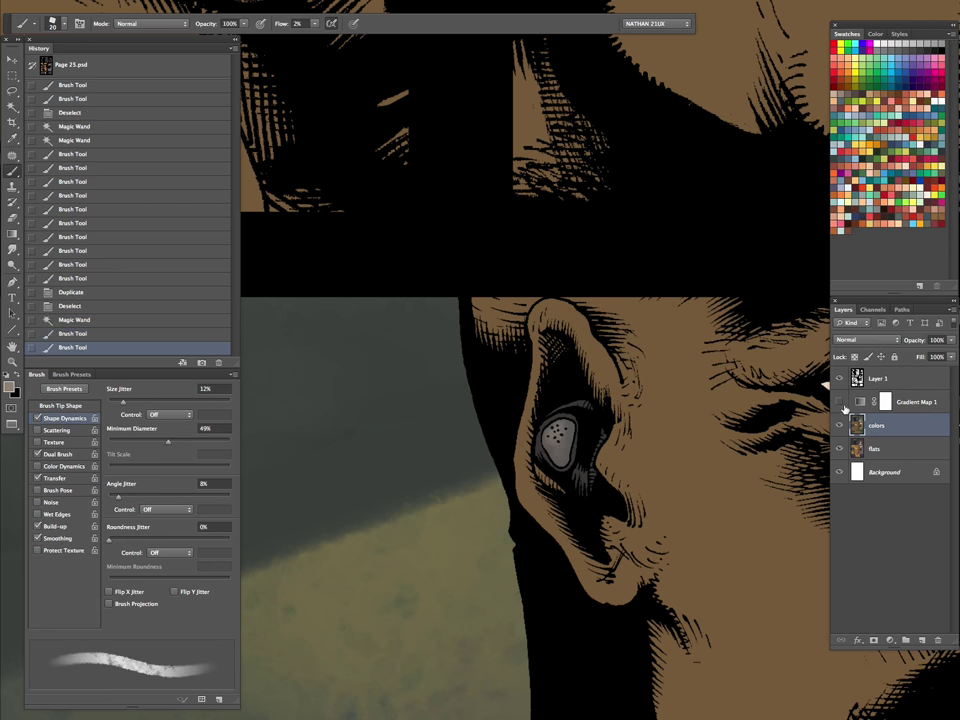
click(548, 440)
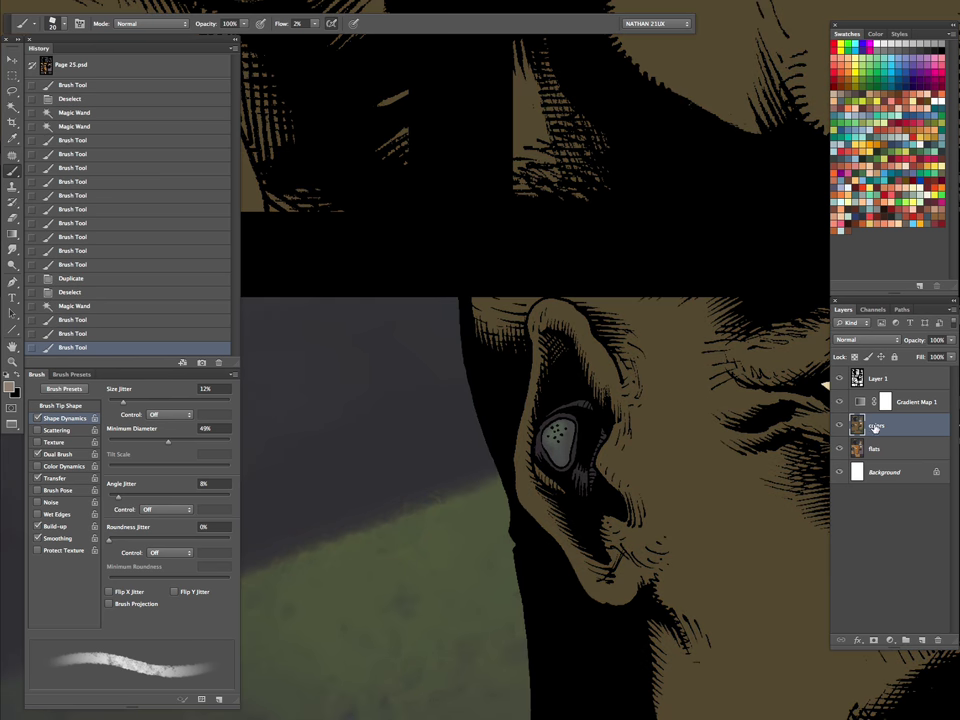
key(Tab)
scroll(629, 455, up, 5)
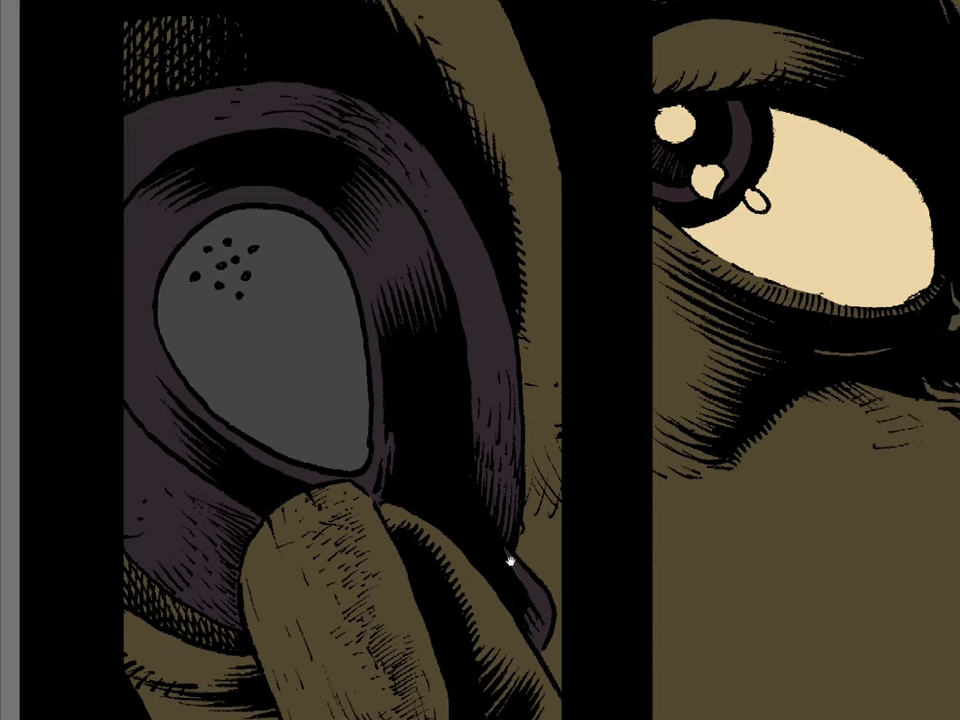
scroll(509, 562, down, 1)
scroll(533, 426, down, 2)
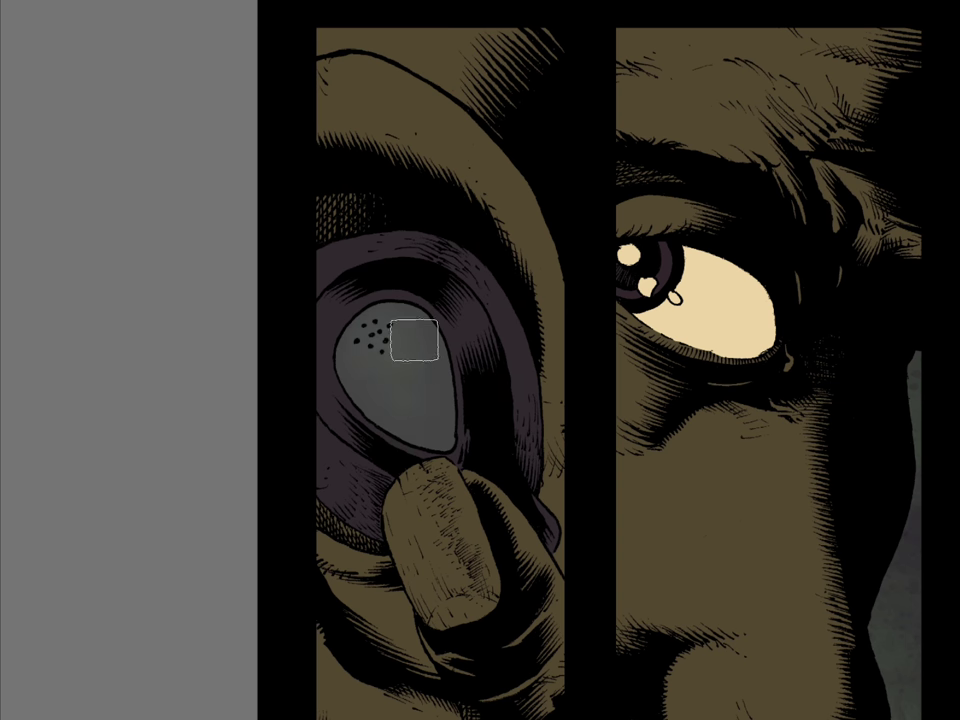
drag(388, 320, 352, 347)
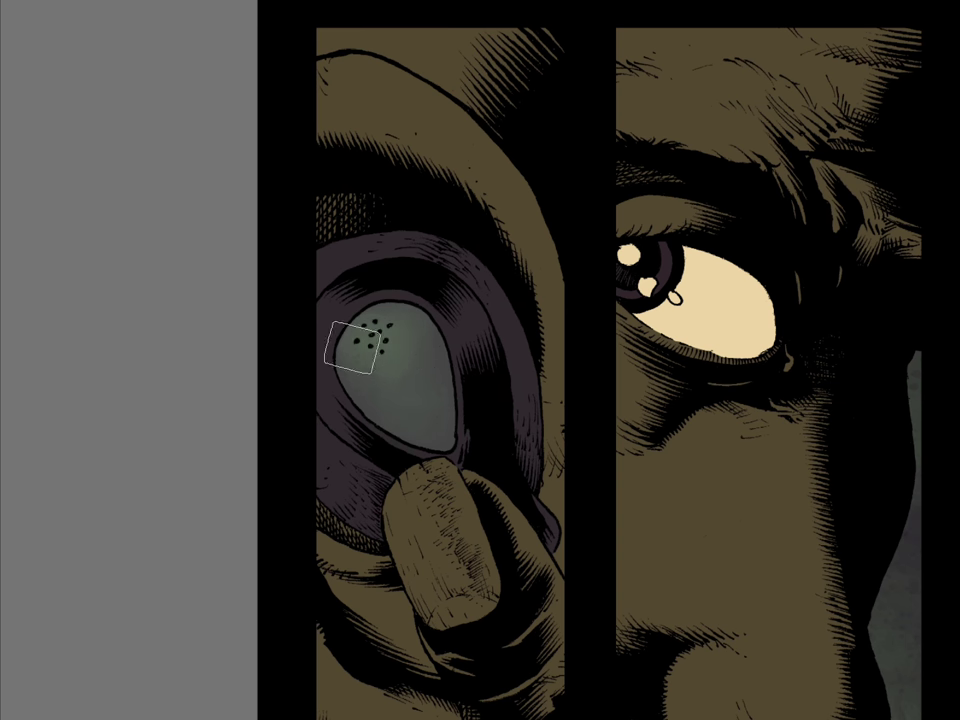
Bring the panels back, set the foreground to a light tan, and shrink the brush to 45
key(Tab)
click(15, 392)
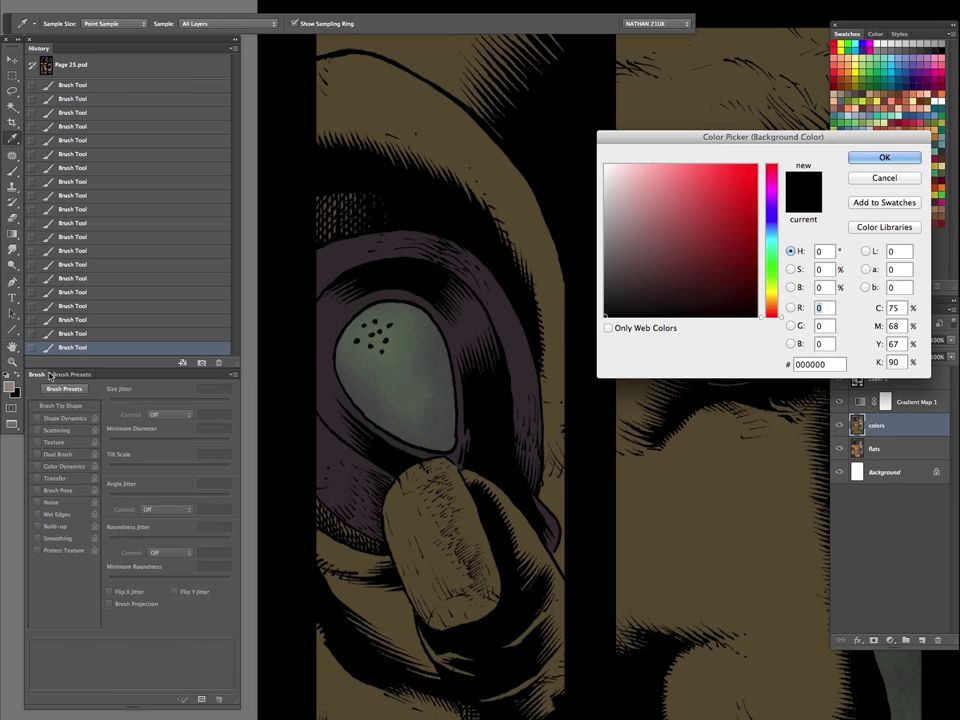
key(Escape)
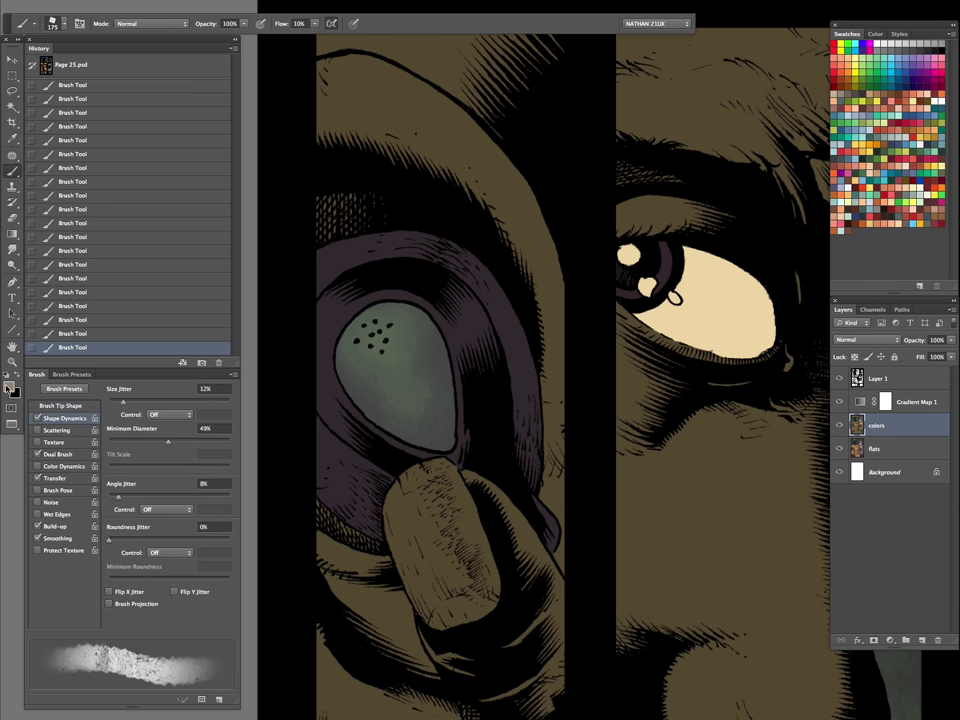
click(9, 388)
click(633, 214)
key(Return)
key(bracketleft)
key(bracketleft)
key(bracketleft)
key(bracketleft)
key(bracketleft)
key(bracketleft)
key(bracketleft)
key(bracketleft)
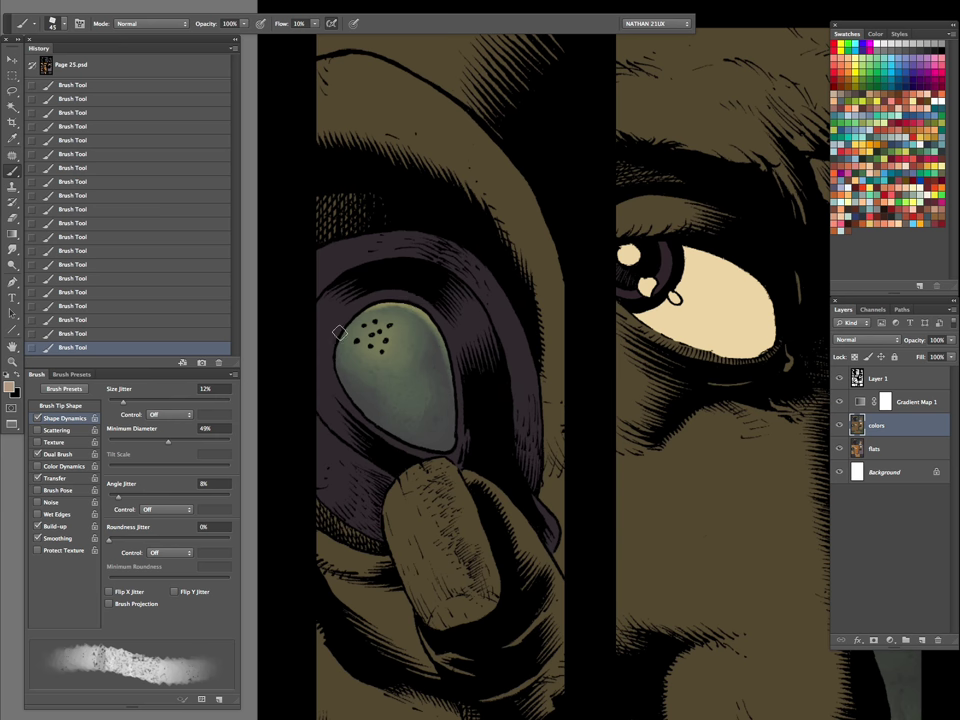
Magic Wand-select the dark rim around the eyepiece in the lower-left face panel
key(ctrl+minus)
key(ctrl+minus)
drag(638, 353, 491, 544)
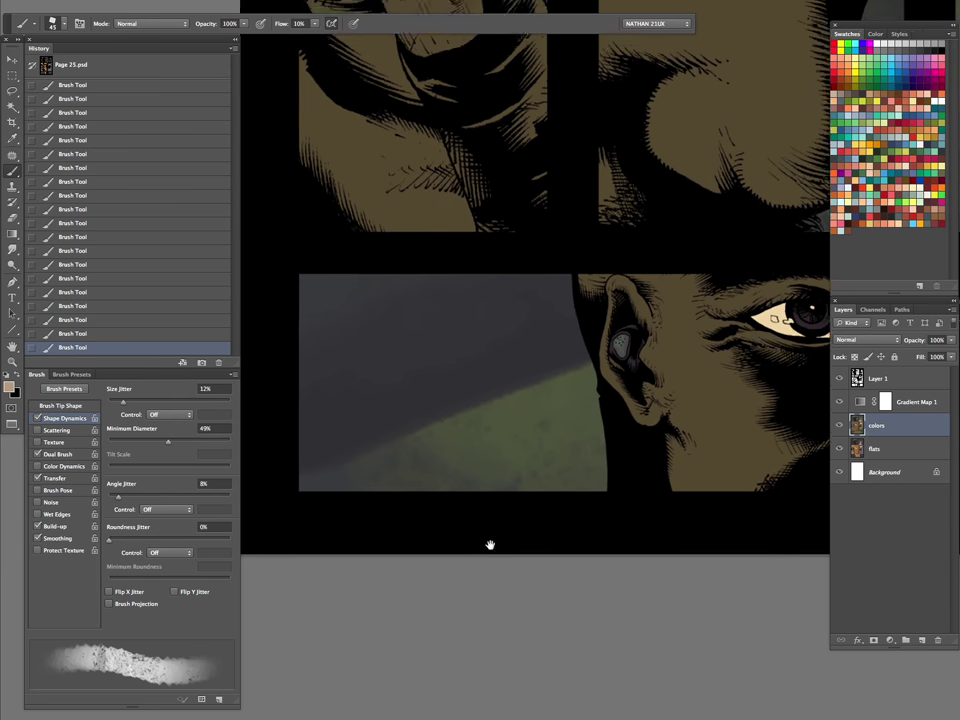
drag(611, 367, 639, 350)
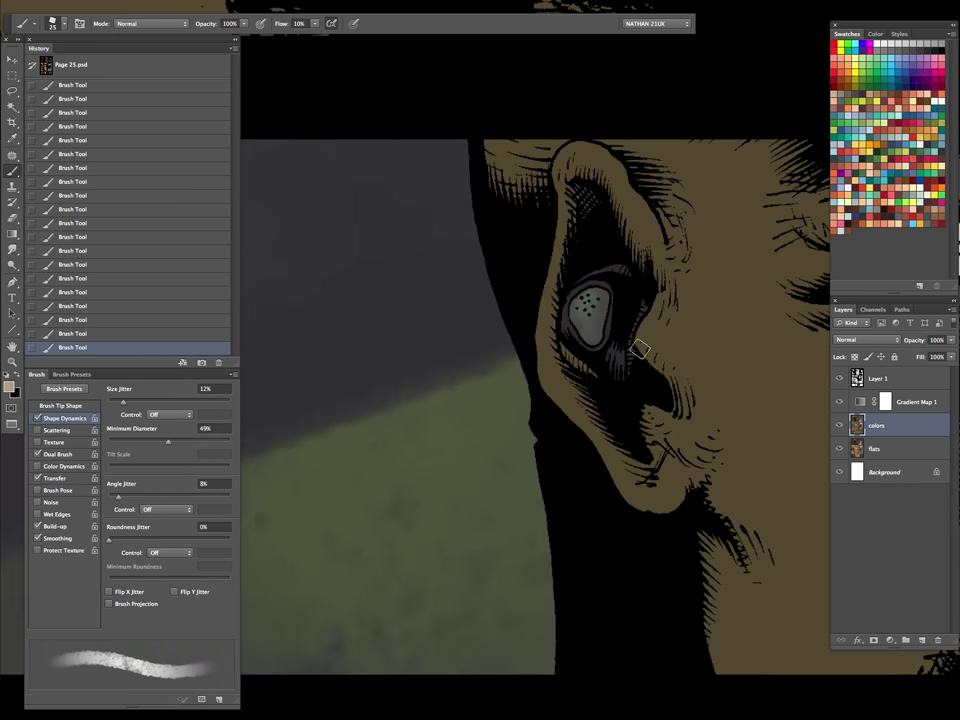
key(bracketleft)
key(bracketleft)
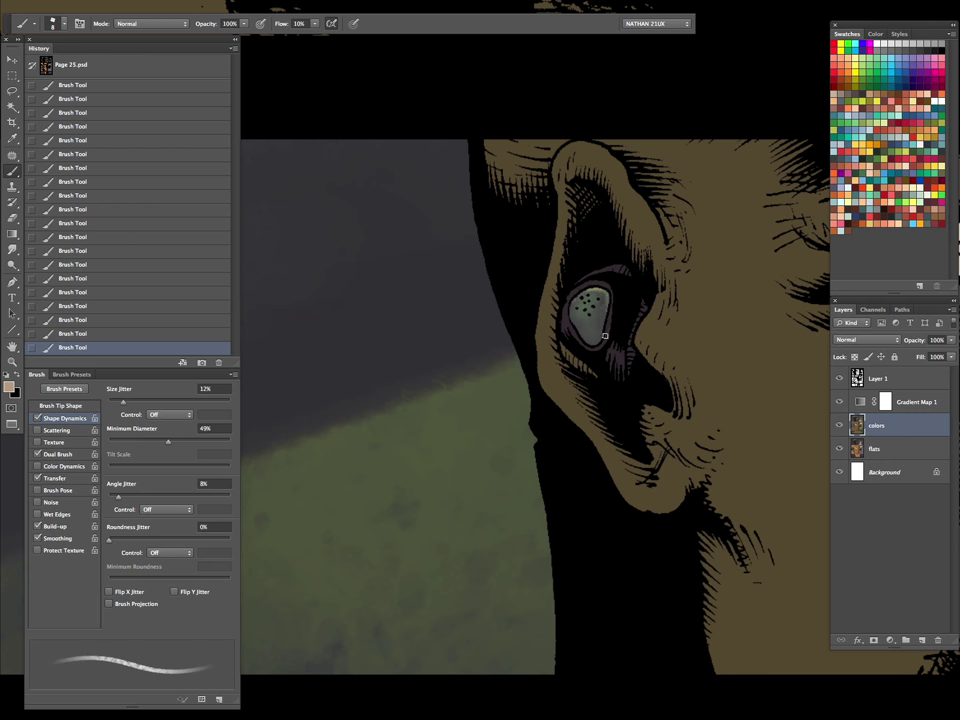
drag(617, 339, 611, 399)
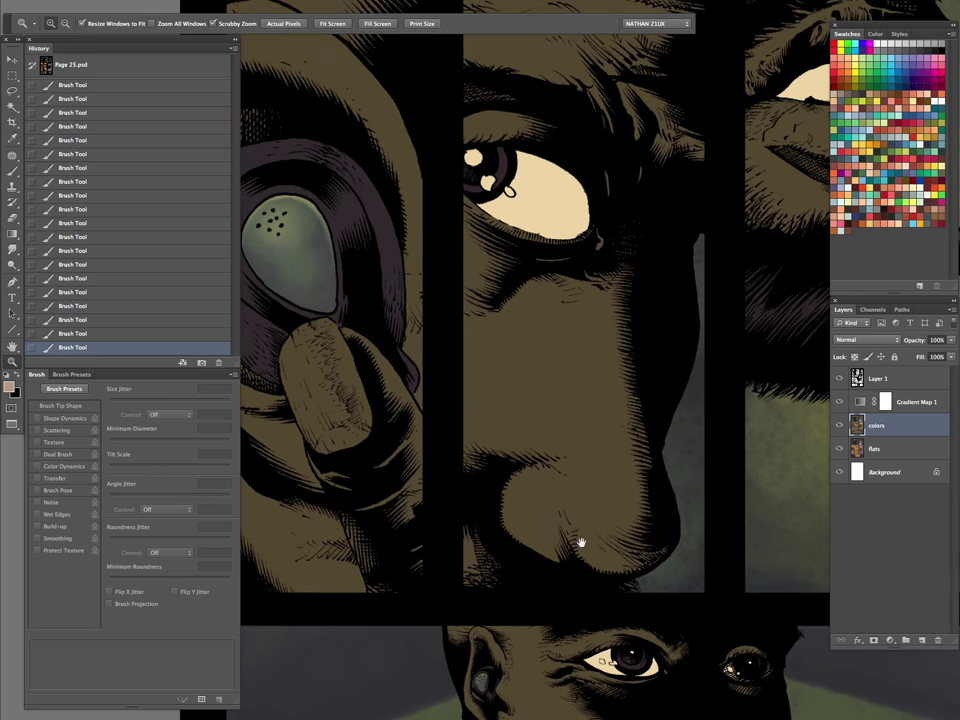
scroll(579, 543, down, 3)
key(w)
key(ctrl+d)
click(415, 440)
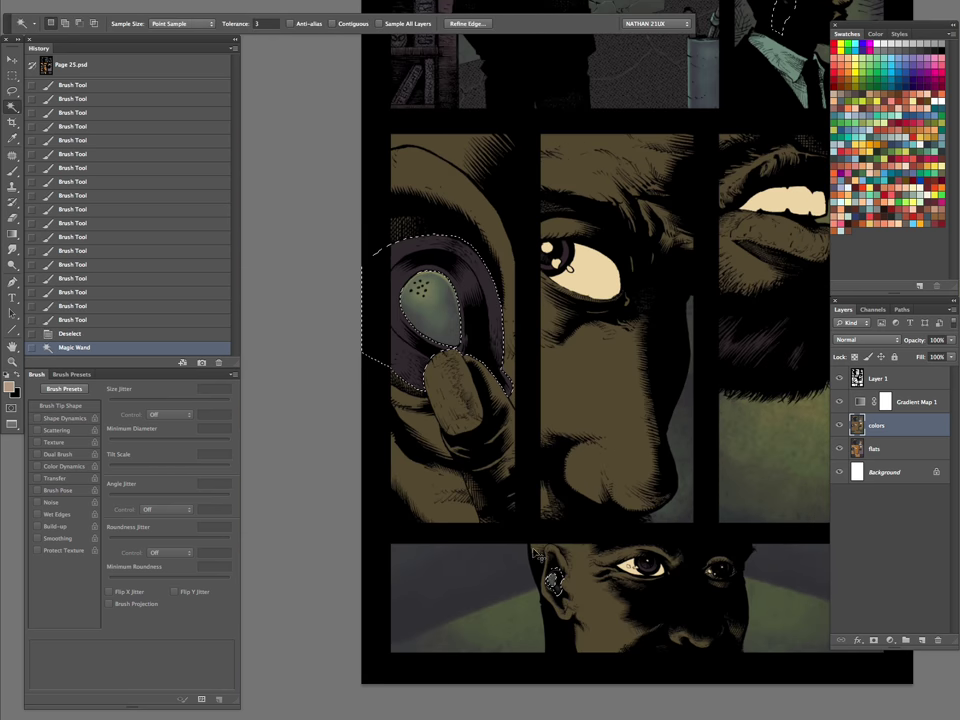
Sample the rim's dark grey and change it to a slightly lighter, less saturated grey
drag(677, 317, 633, 476)
key(z)
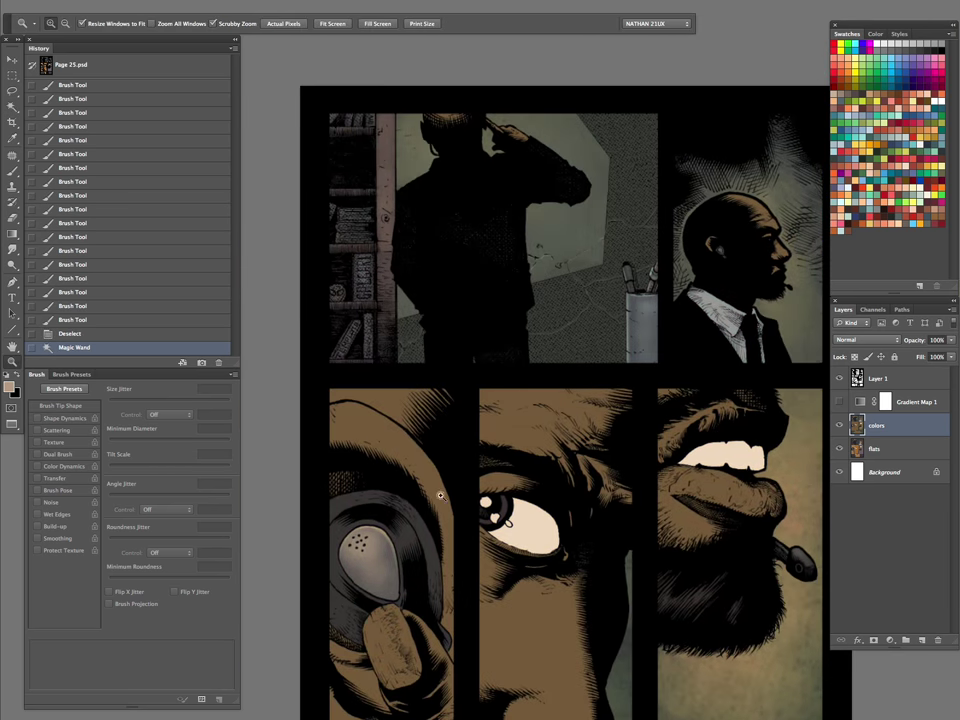
drag(439, 496, 518, 371)
key(i)
click(443, 306)
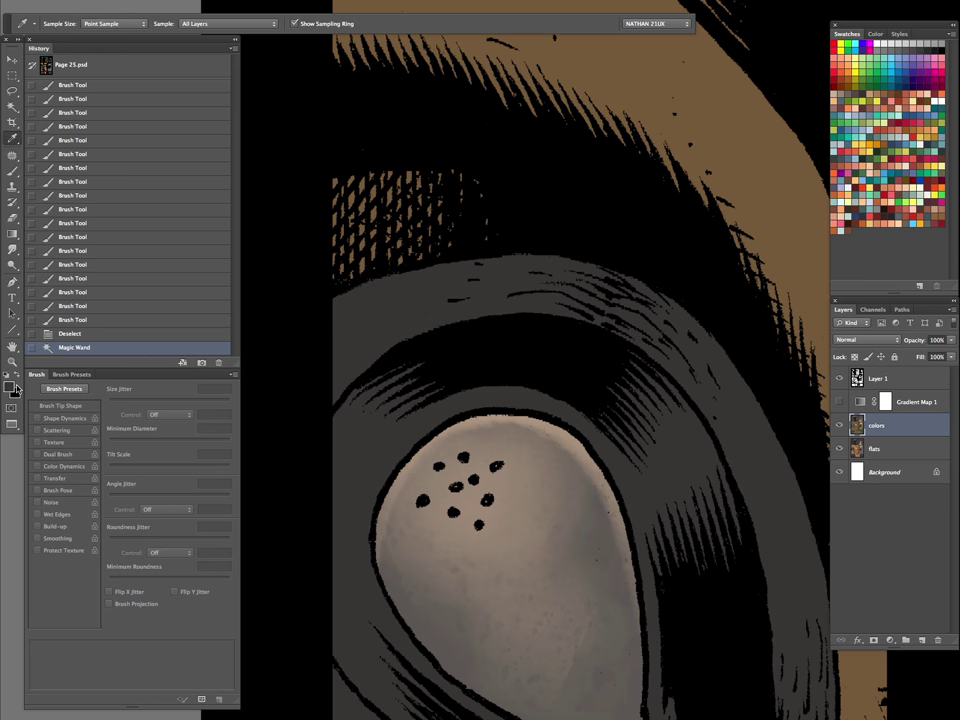
click(9, 385)
click(623, 265)
click(880, 160)
Zoom out to the eyepiece and hand, show Gradient Map 1 again, and enlarge the brush
key(z)
alt+click(596, 336)
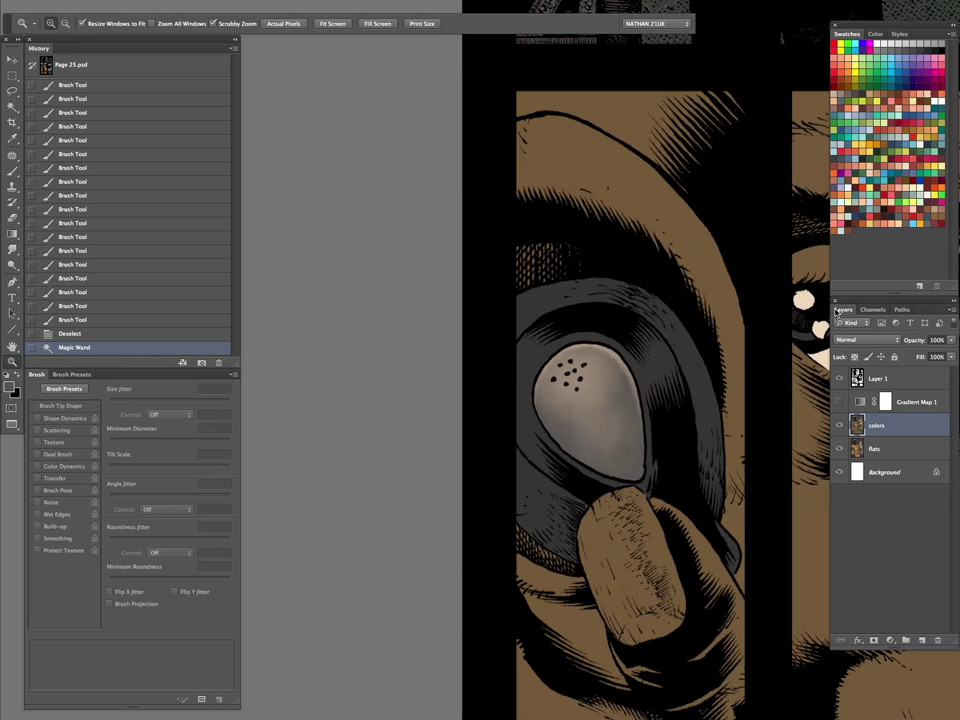
click(839, 402)
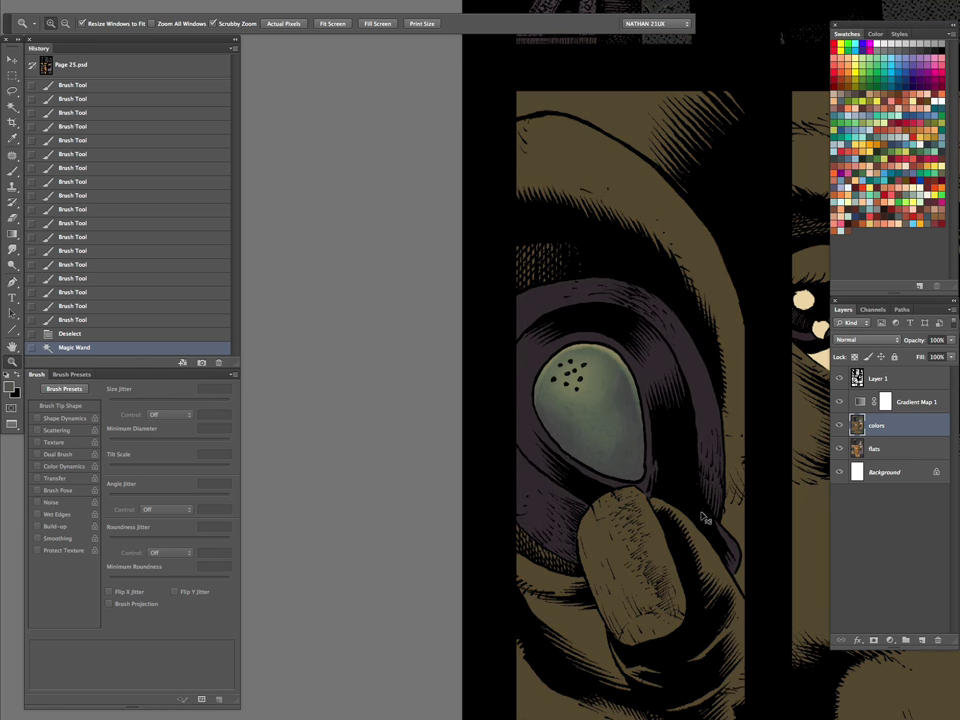
key(b)
key(bracketright)
With the brush enlarged to 40 and beyond, shade the rim's right and upper-right edges
key(bracketright)
key(bracketright)
Paint soft grey shading along the eyepiece rim's upper-left edge and top
click(540, 418)
click(545, 420)
click(560, 394)
click(574, 375)
click(589, 356)
click(597, 348)
click(618, 420)
click(638, 489)
key(bracketright)
key(bracketright)
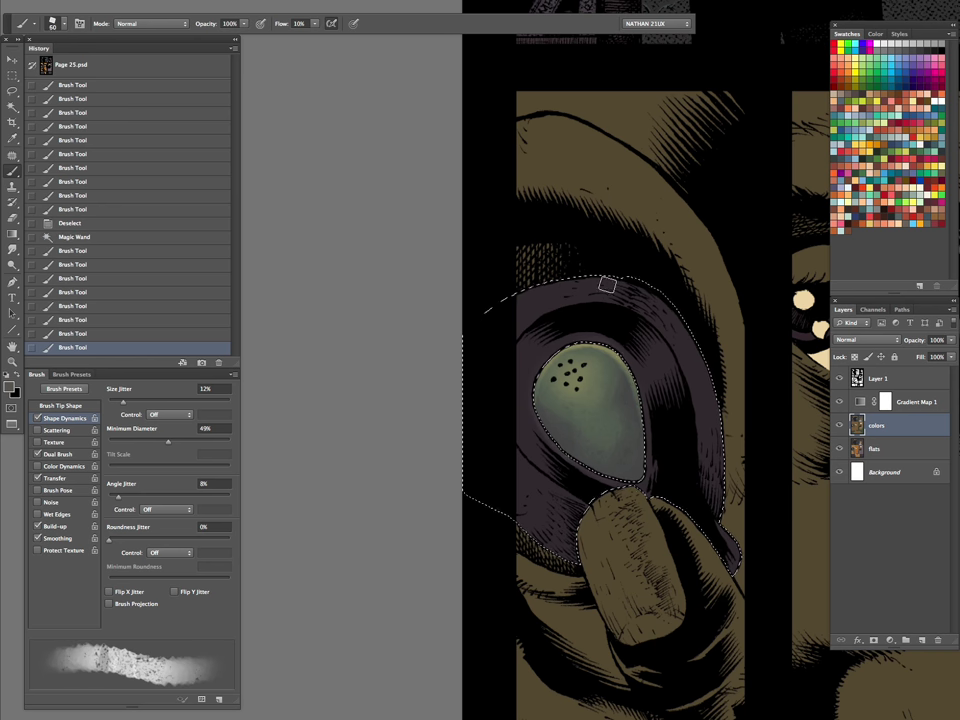
click(580, 278)
key(bracketright)
key(bracketright)
click(589, 283)
click(681, 334)
click(690, 348)
click(699, 361)
click(705, 395)
click(713, 429)
click(660, 307)
Add shading left of the eyepiece with a smaller brush, then deselect
key(bracketleft)
click(496, 424)
click(537, 482)
key(bracketleft)
key(bracketleft)
key(bracketleft)
key(bracketleft)
key(bracketleft)
key(bracketleft)
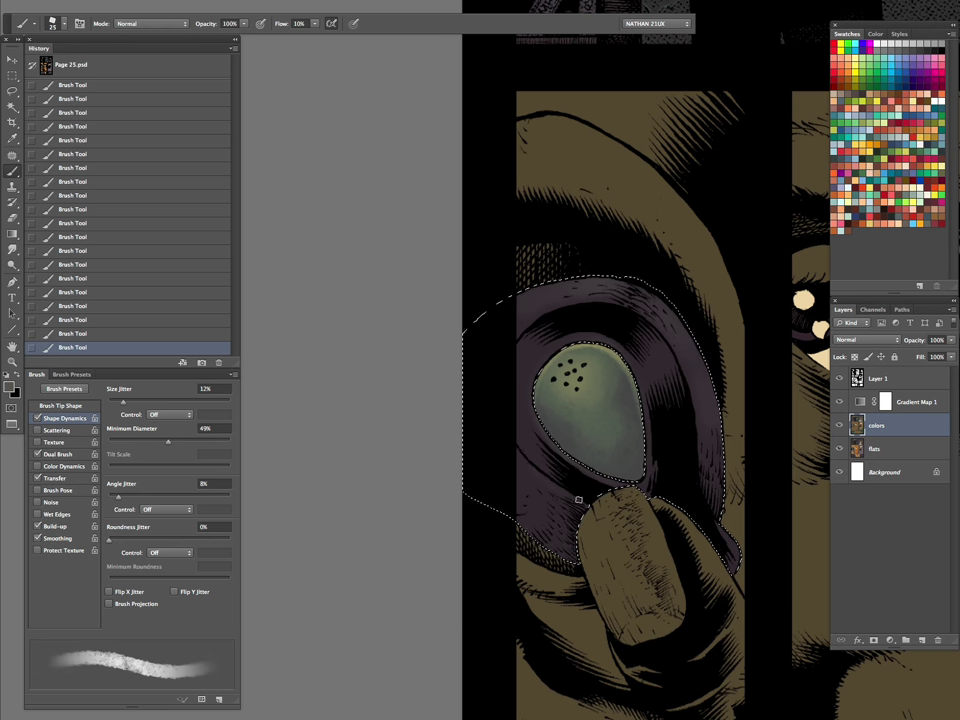
key(bracketright)
key(bracketright)
key(bracketright)
key(bracketright)
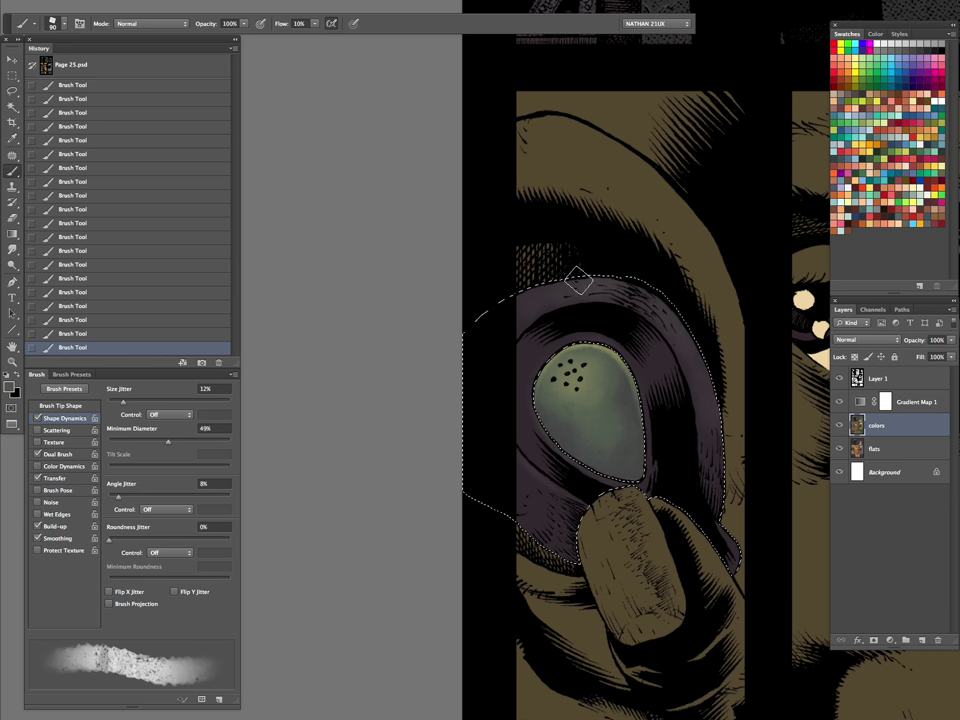
key(ctrl+d)
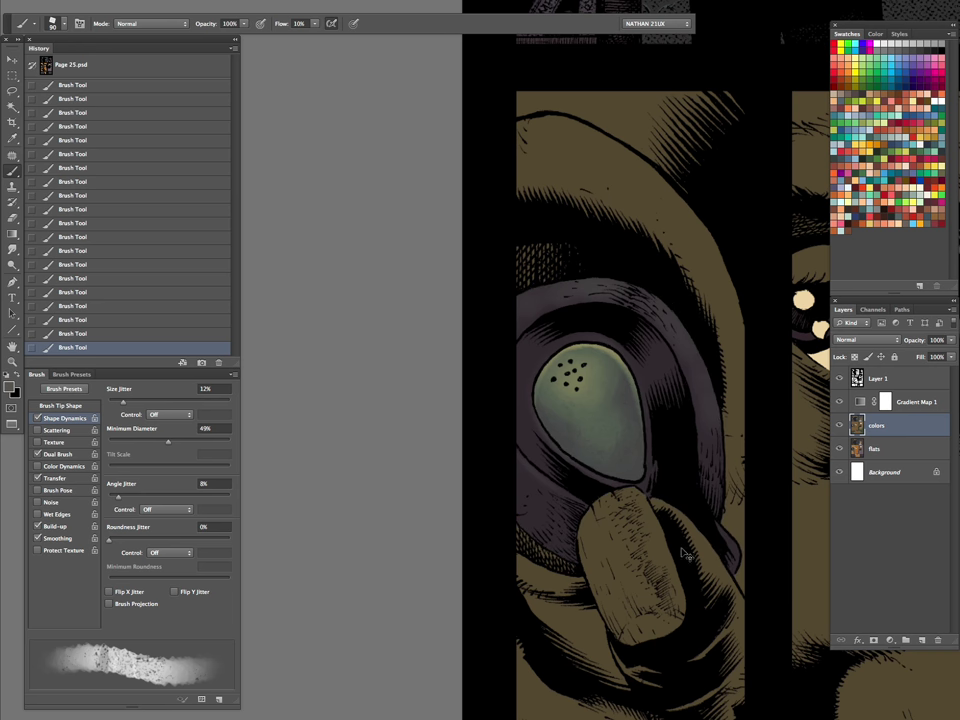
Check the latest stroke in the second eye panel, then zoom in around the pipe
drag(772, 557, 558, 471)
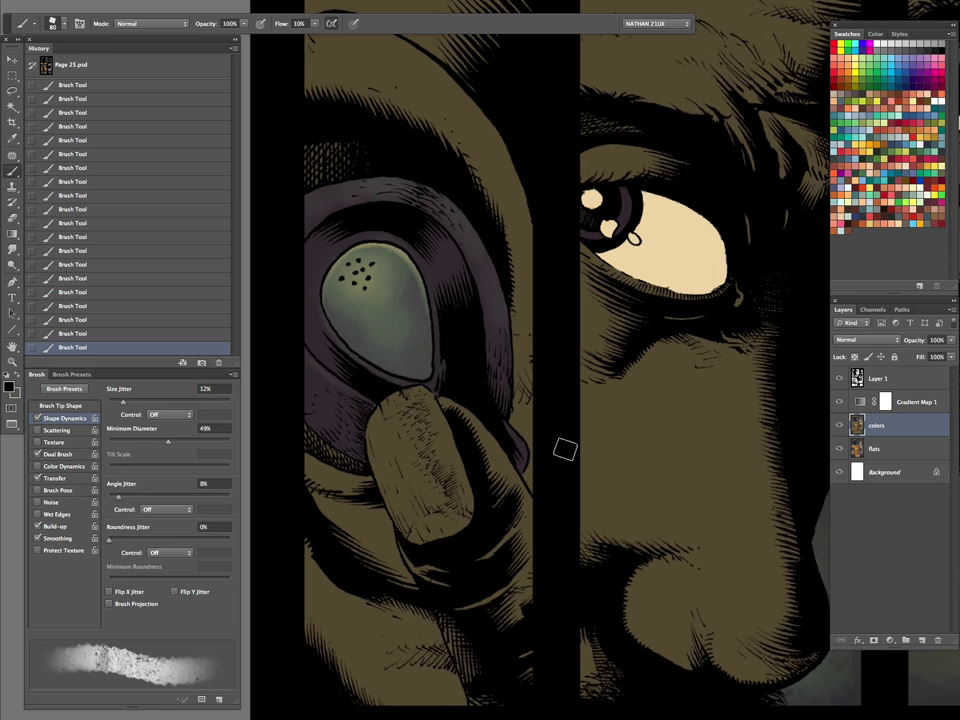
key(bracketleft)
key(bracketleft)
key(bracketleft)
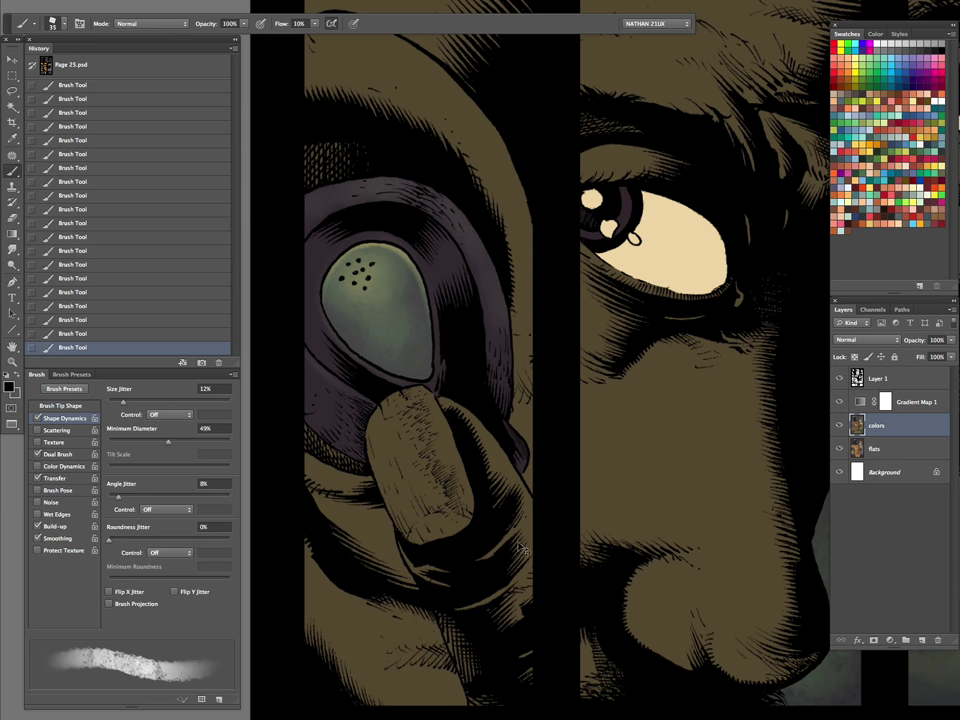
key(ctrl+z)
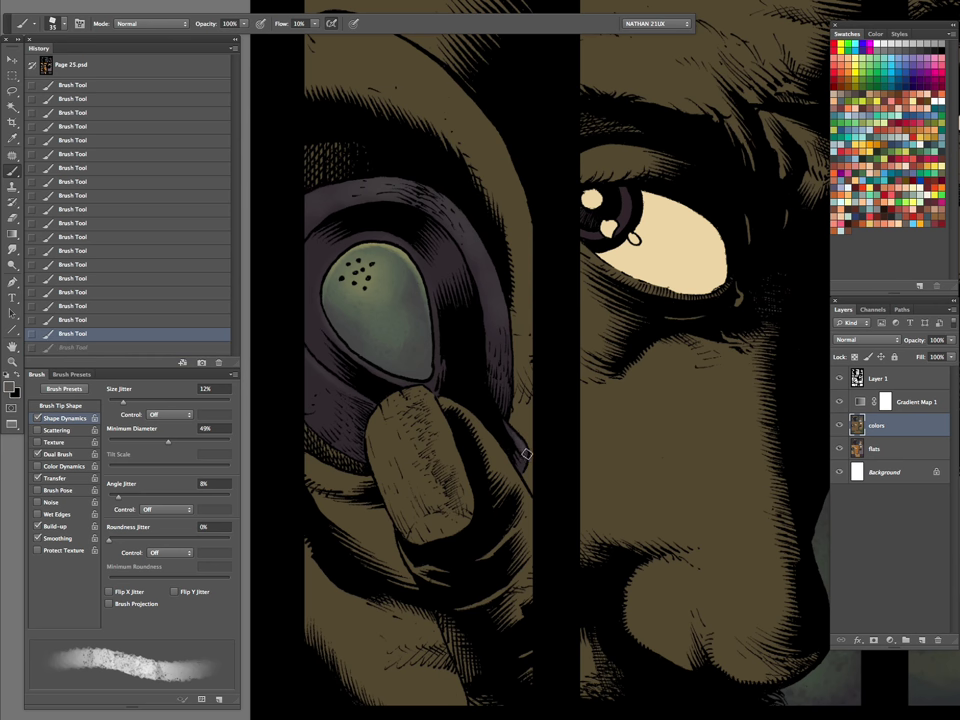
key(ctrl+z)
key(z)
drag(677, 474, 587, 504)
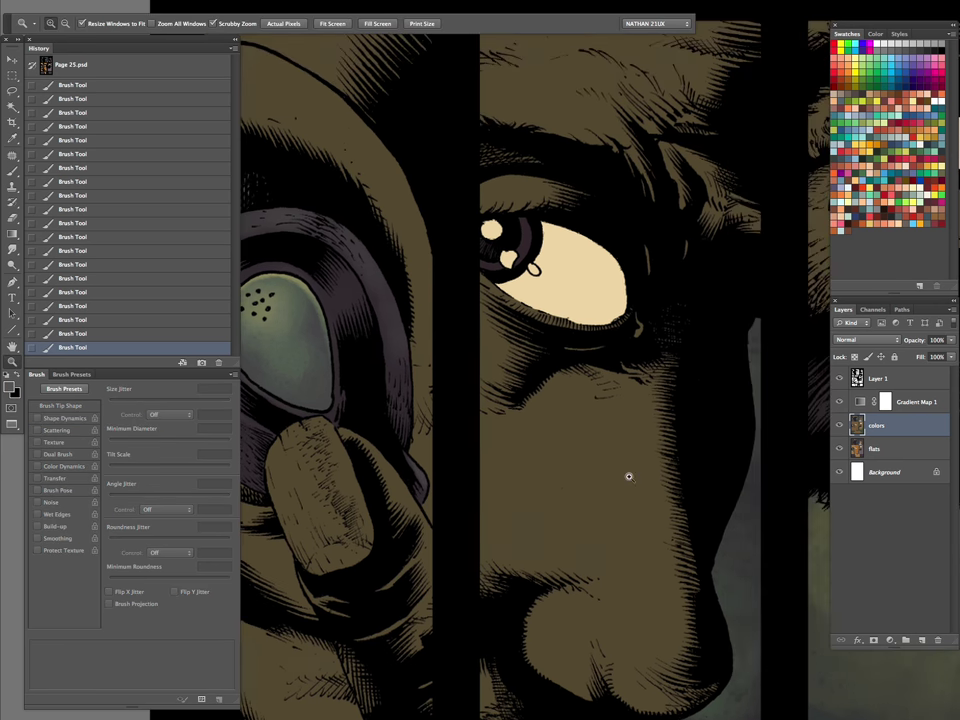
click(717, 457)
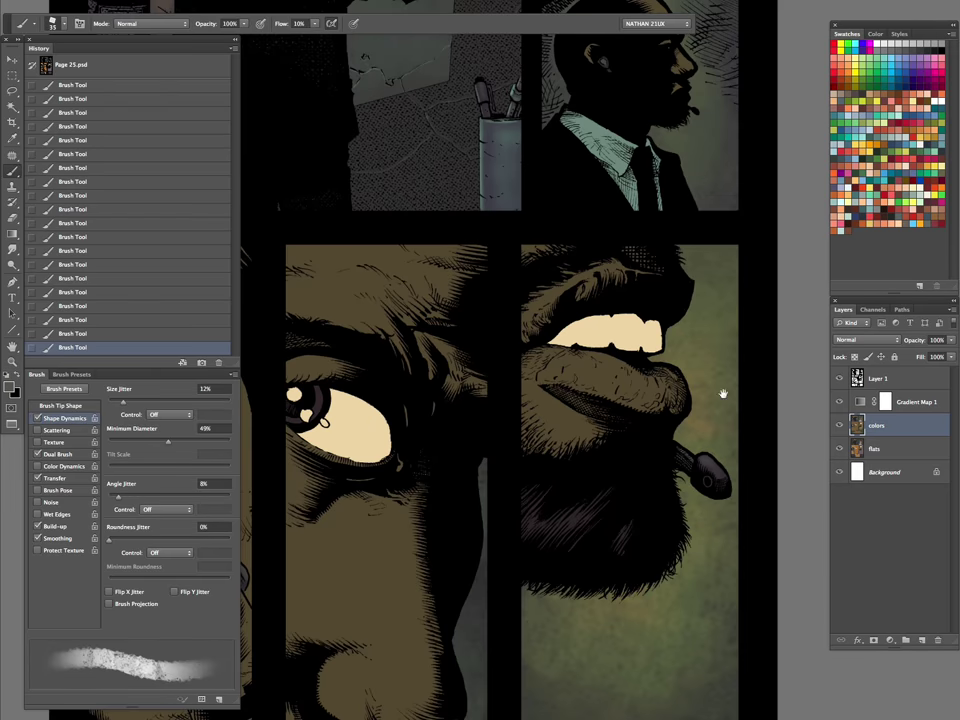
Zoom in on the suited man's head and Magic Wand-select his earpiece
drag(722, 393, 705, 689)
ctrl+click(565, 385)
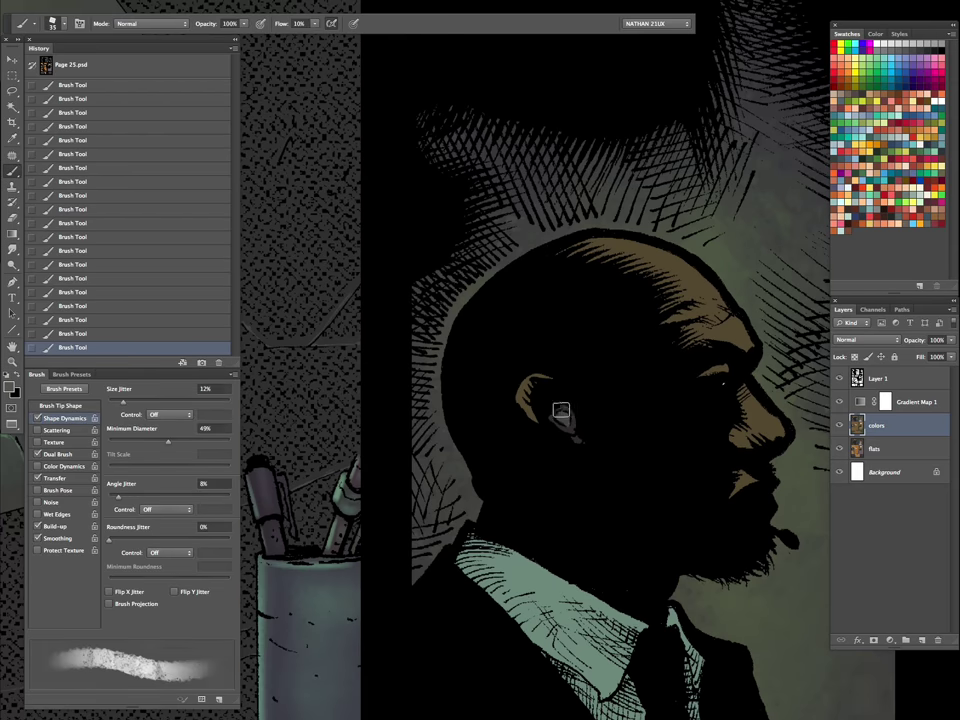
key(w)
click(566, 419)
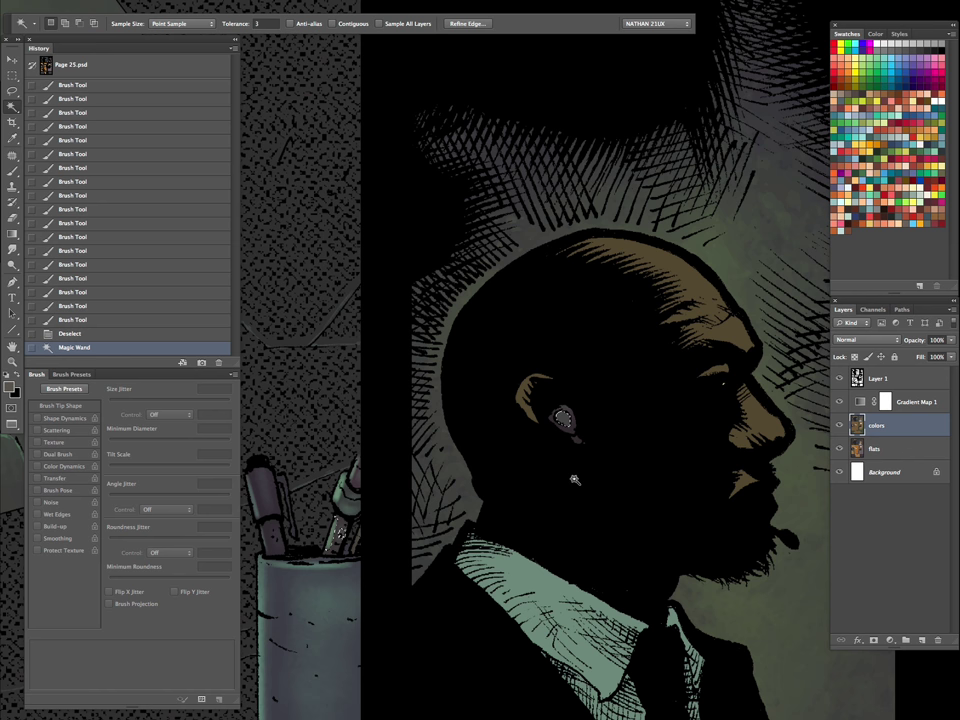
Paint a white highlight on the earpiece, then zoom out to the whole page
key(b)
key(x)
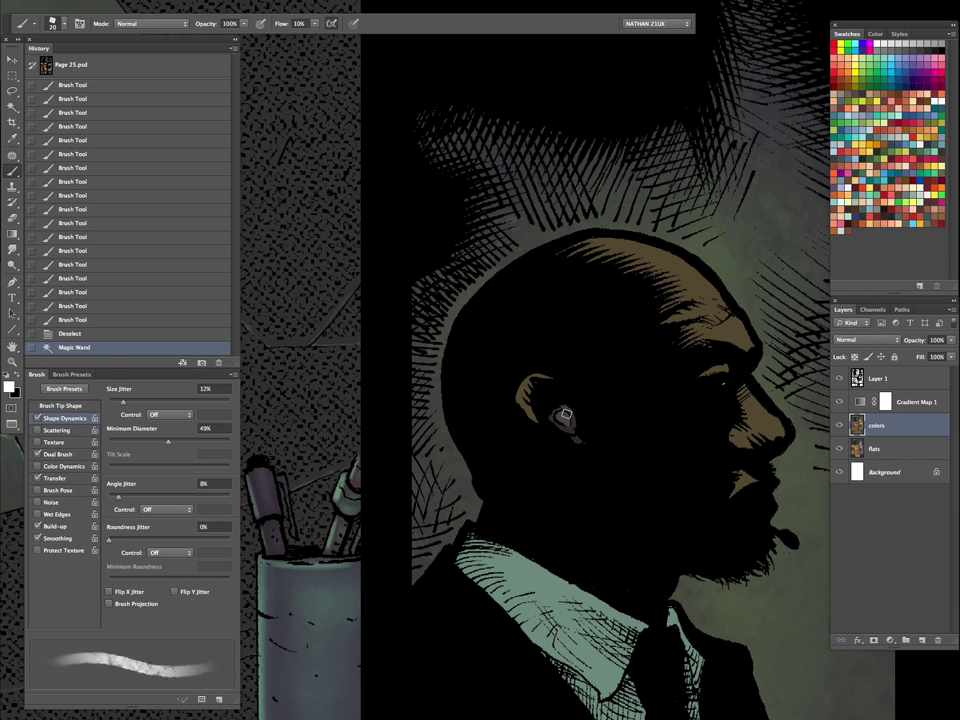
click(562, 413)
key(ctrl+z)
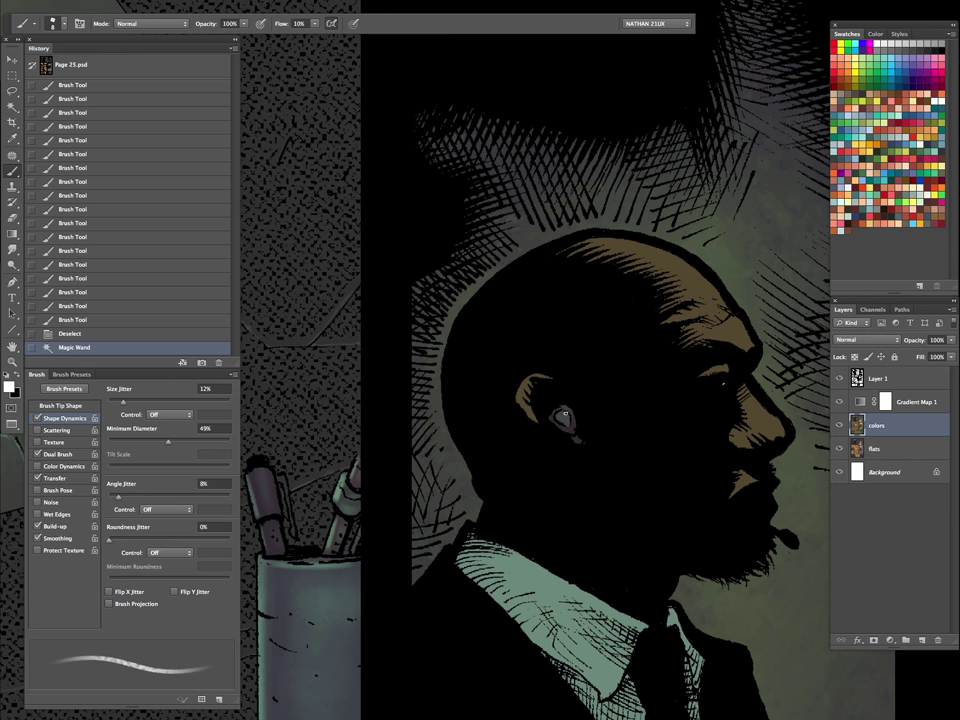
click(563, 414)
key(z)
drag(567, 460, 645, 482)
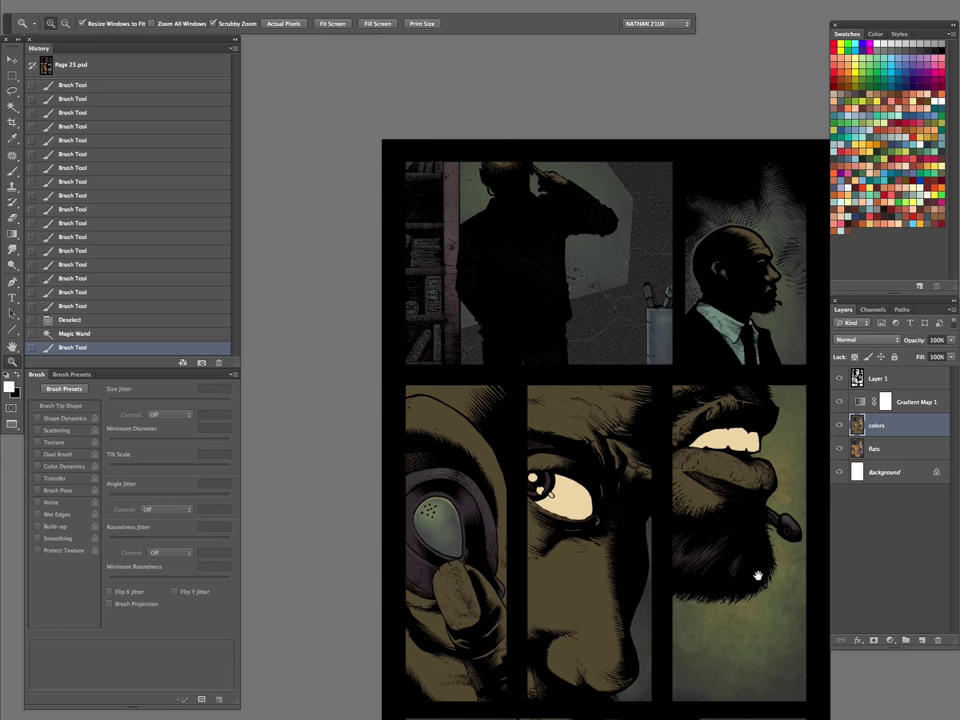
Toggle Quick Mask on and off, then Magic Wand-select the pale teeth and eye whites
scroll(757, 576, down, 5)
scroll(695, 498, down, 2)
key(ctrl+d)
key(q)
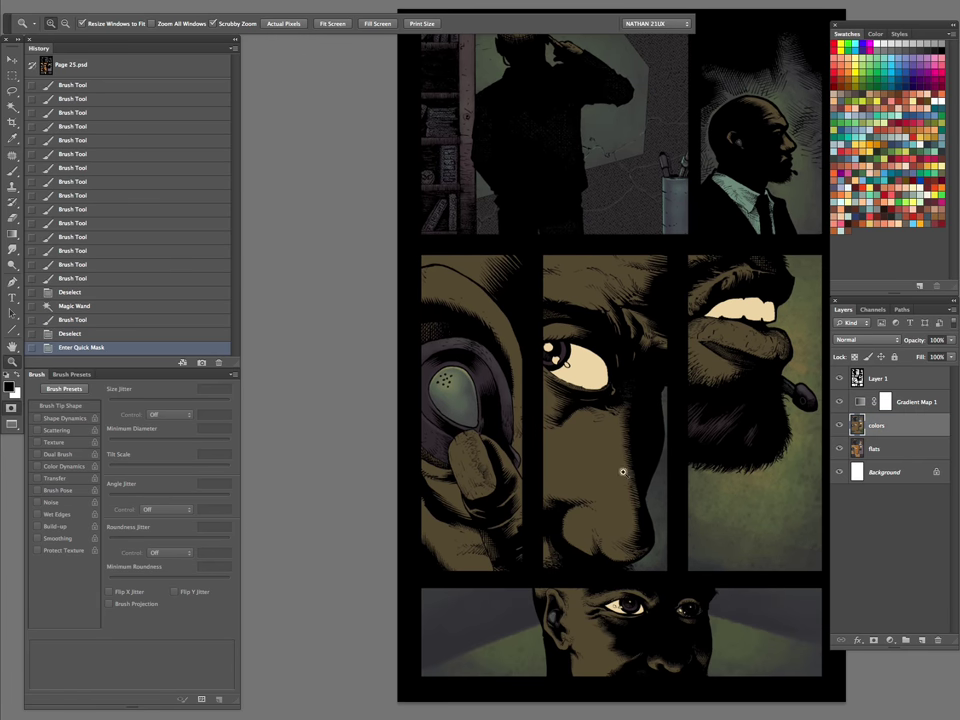
key(w)
click(596, 575)
key(ctrl+d)
key(q)
click(736, 308)
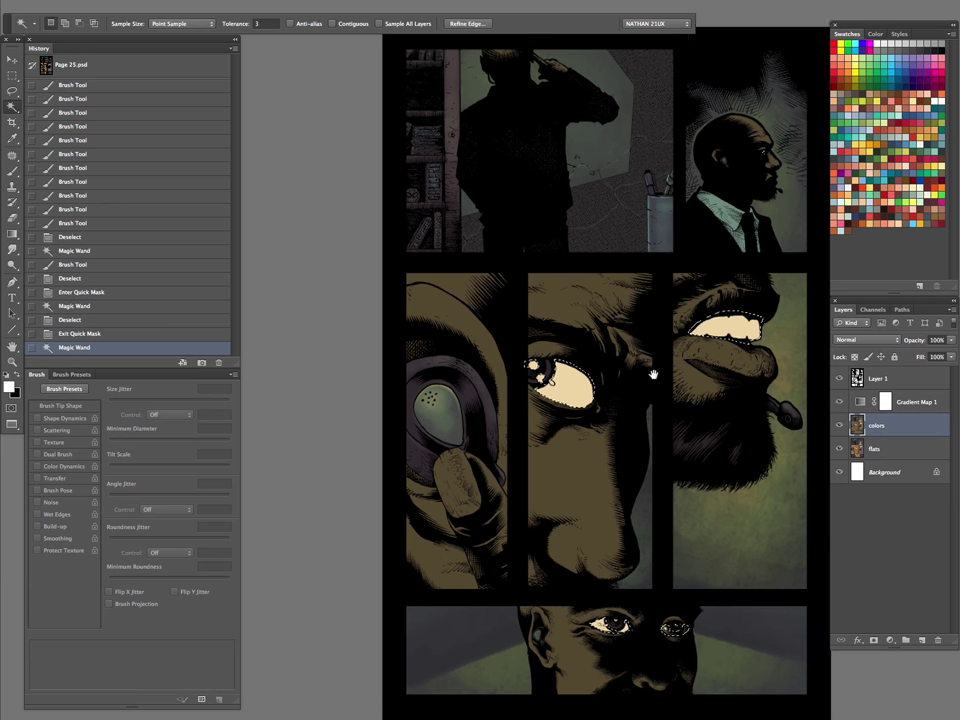
scroll(617, 460, up, 6)
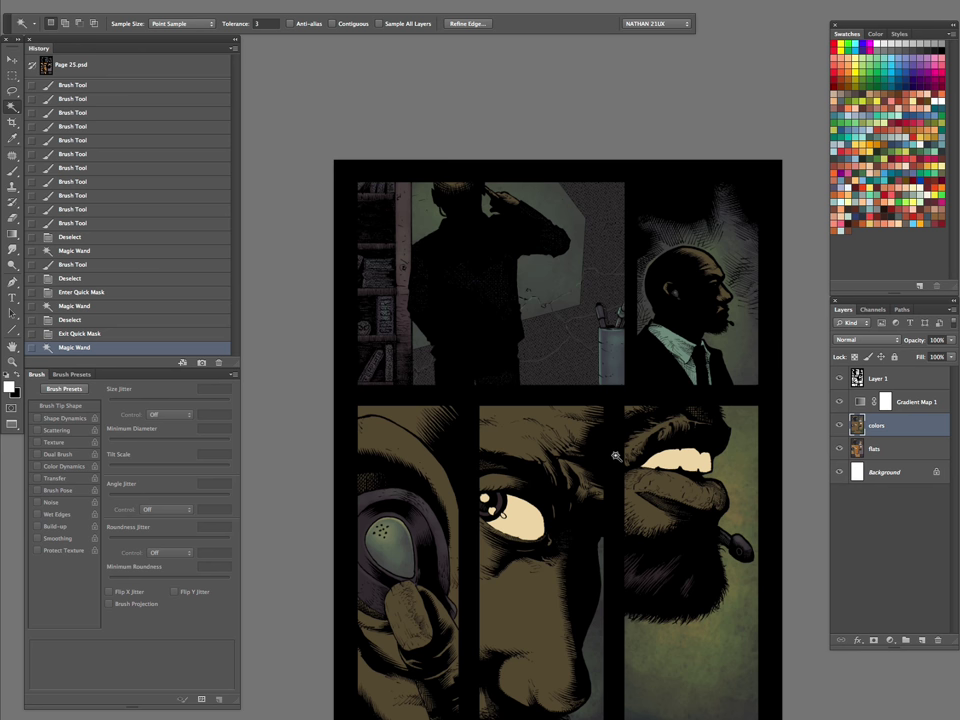
Select the eye whites and teeth areas and hide the selection outline
key(ctrl+d)
click(515, 515)
mouse_move(653, 630)
mouse_down()
mouse_move(660, 325)
mouse_move(643, 431)
mouse_up()
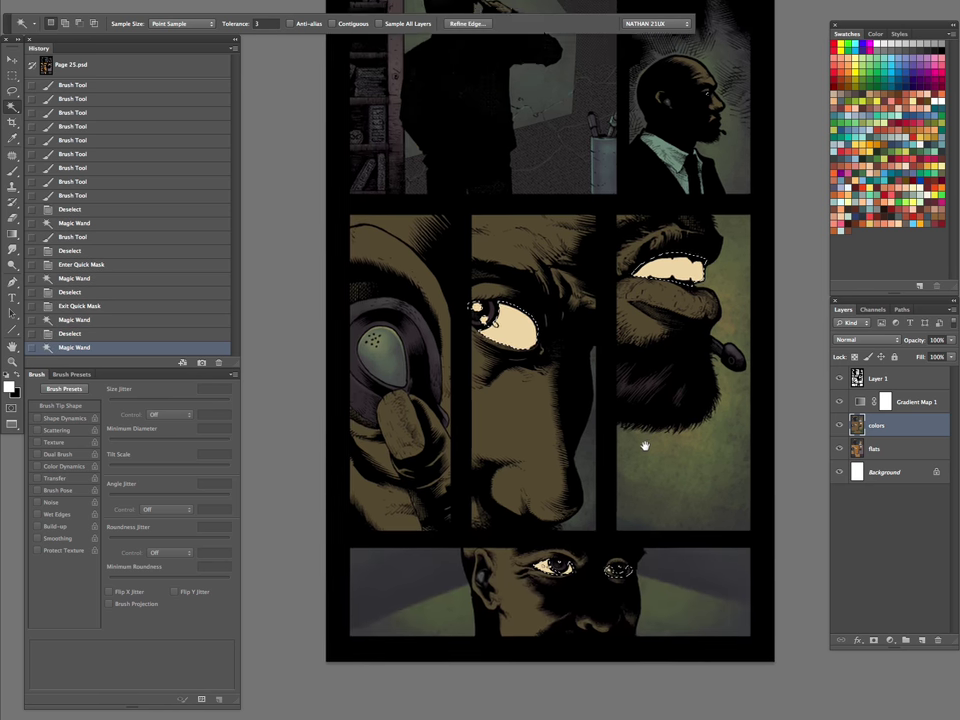
key(ctrl+h)
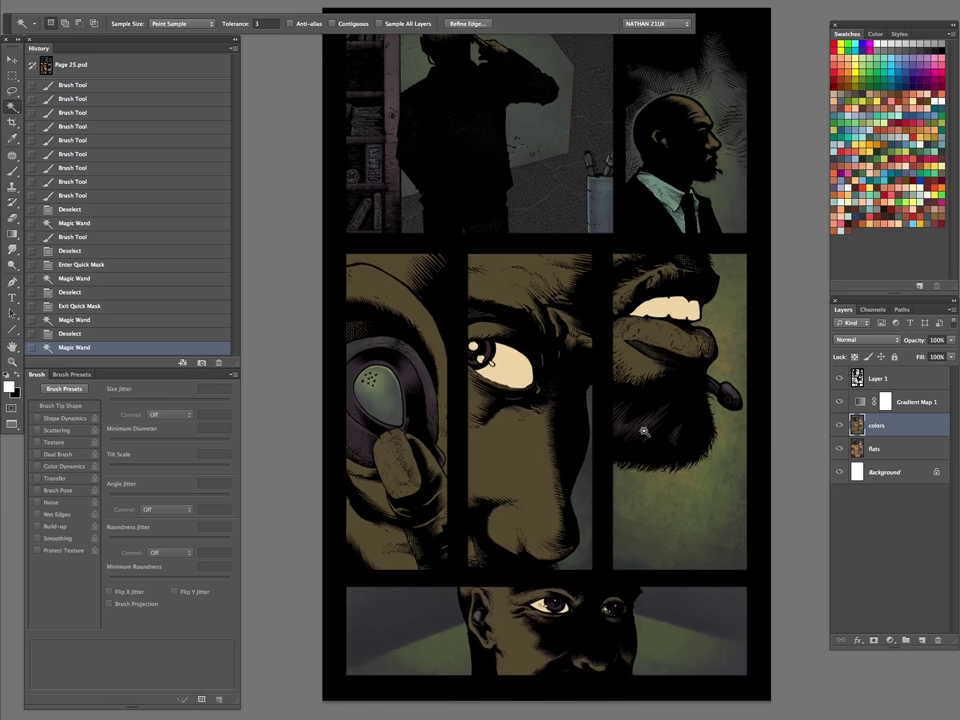
Set the Brush to the _dry block preset with white paint, hiding the panels
key(b)
click(55, 23)
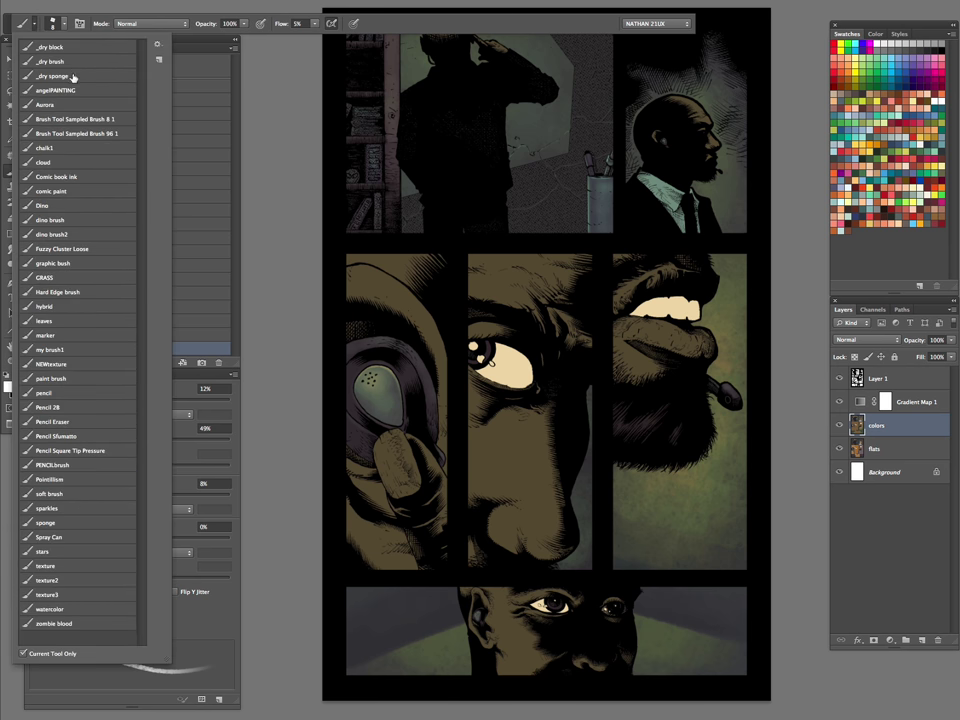
click(49, 47)
click(415, 33)
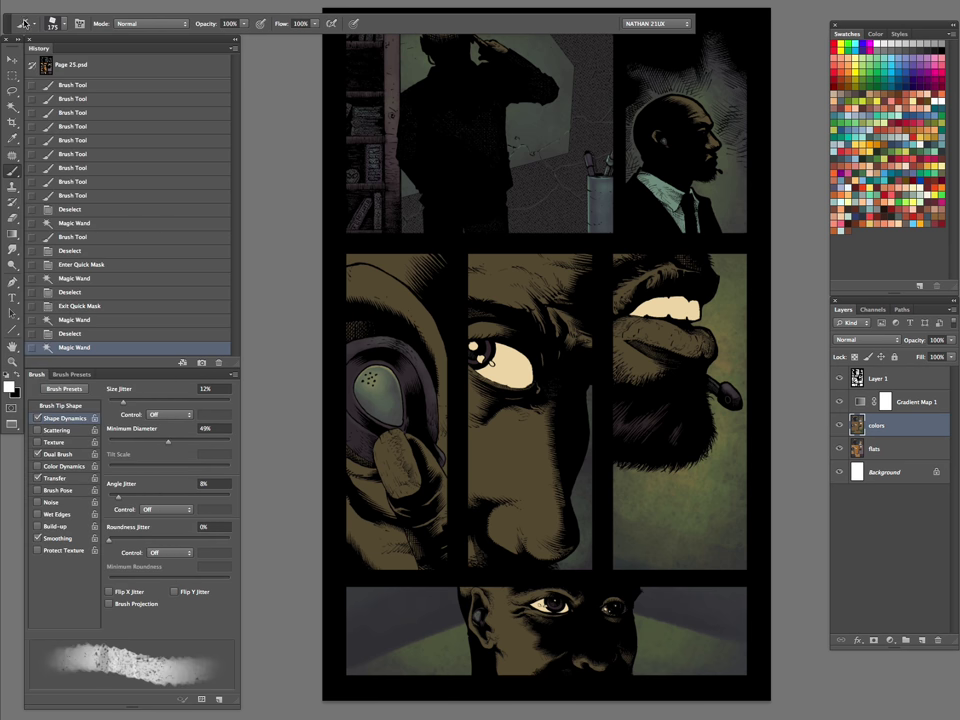
click(25, 22)
click(393, 26)
key(Tab)
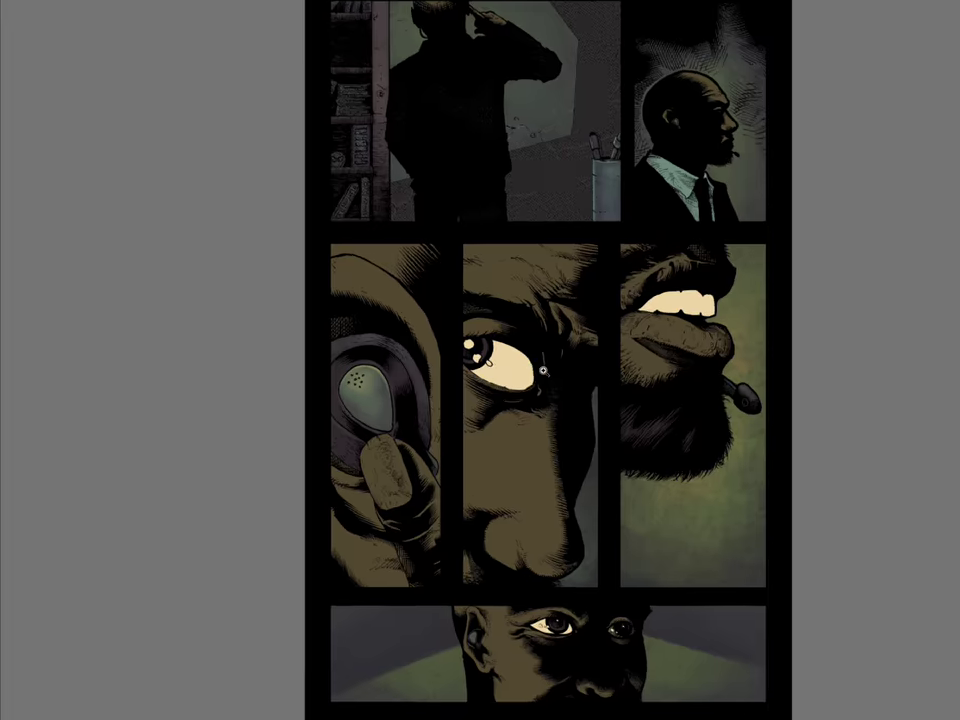
Paint the middle panel's eye white brighter and dab a solid white catchlight on the iris
mouse_move(480, 390)
mouse_down()
mouse_move(440, 360)
mouse_move(444, 350)
mouse_move(455, 368)
mouse_move(500, 360)
mouse_move(527, 382)
mouse_move(426, 318)
mouse_up()
click(404, 310)
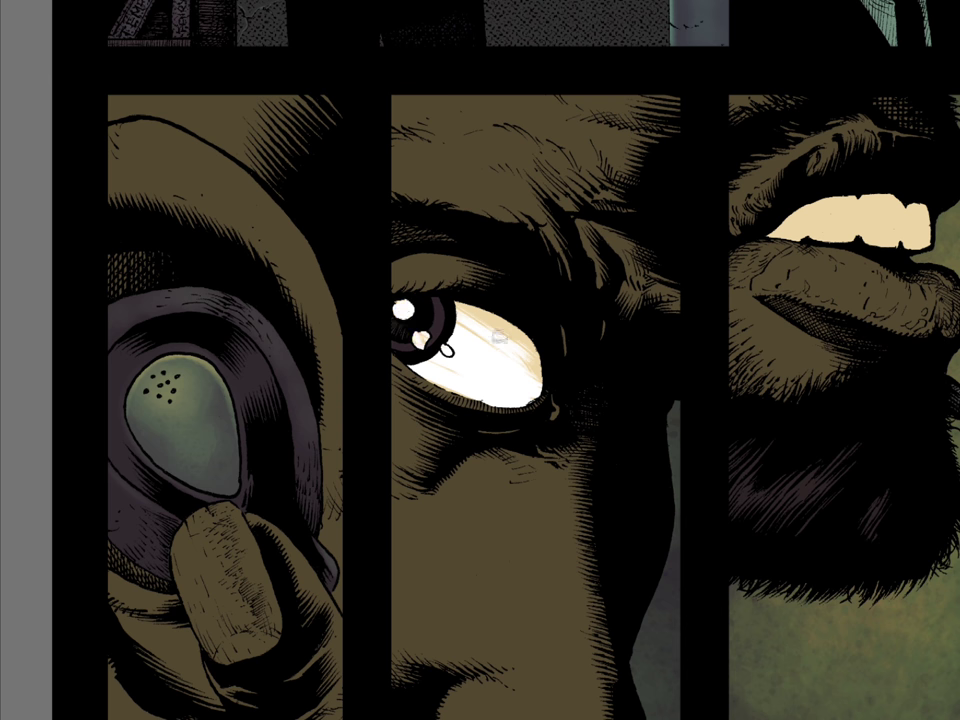
key(Tab)
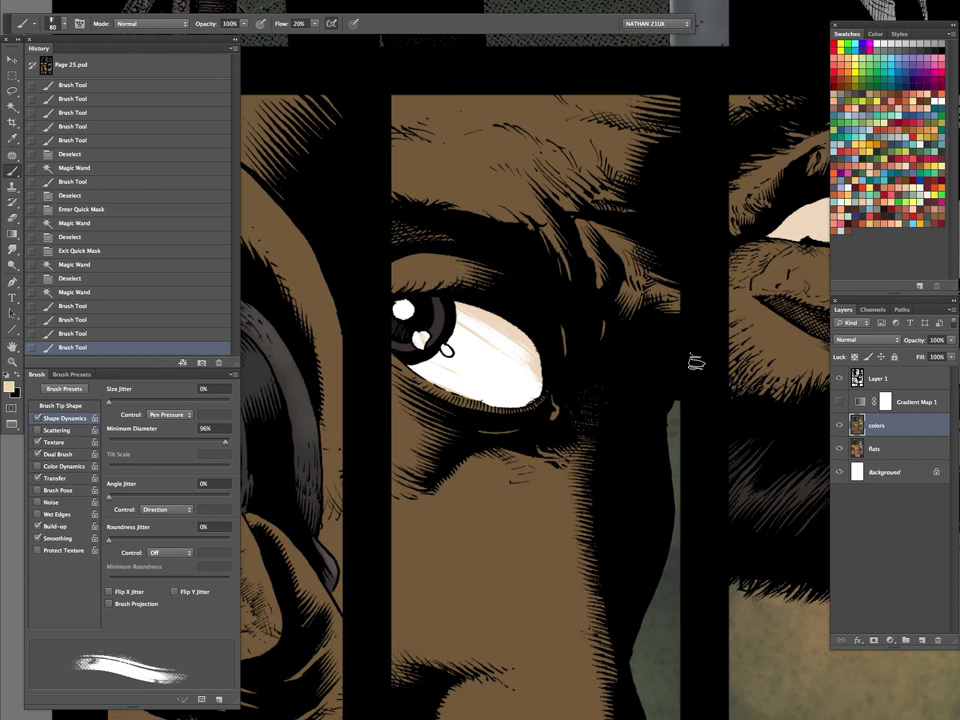
mouse_move(495, 315)
mouse_down()
mouse_move(482, 326)
mouse_move(432, 298)
mouse_up()
key(bracketright)
key(bracketright)
key(bracketright)
mouse_move(500, 385)
mouse_down()
mouse_move(536, 407)
mouse_move(515, 398)
mouse_up()
mouse_move(525, 404)
mouse_down()
mouse_move(510, 403)
mouse_move(517, 362)
mouse_up()
alt+click(510, 385)
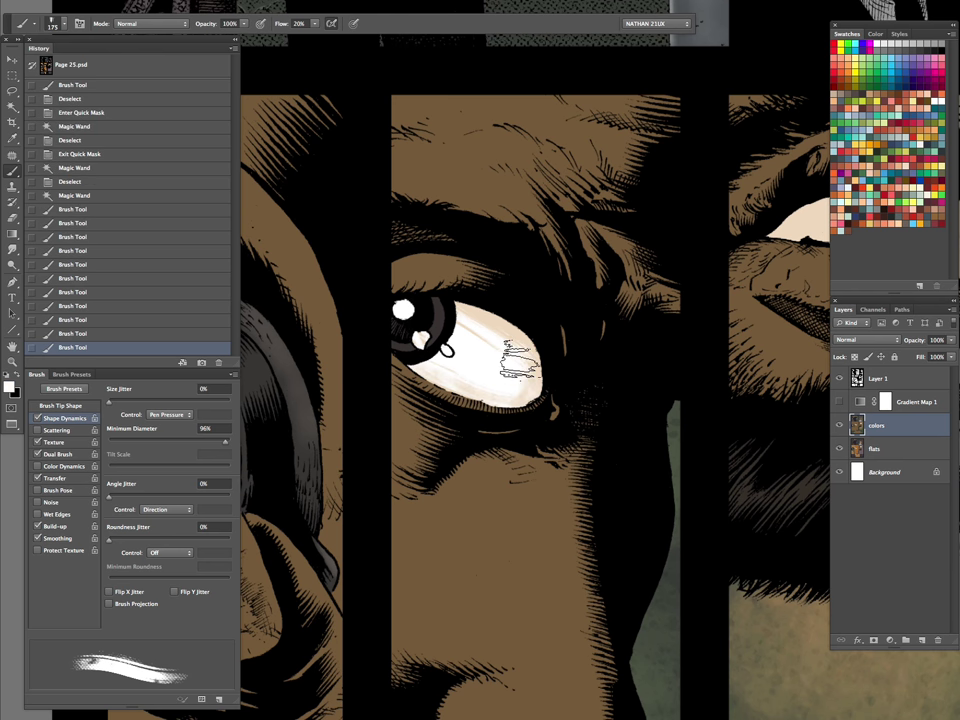
mouse_move(461, 317)
mouse_down()
mouse_move(488, 336)
mouse_move(502, 386)
mouse_move(521, 338)
mouse_move(439, 321)
mouse_up()
Paint the teeth in the mouth panel bright white with a smaller brush
drag(611, 441, 335, 616)
key(bracketleft)
key(bracketleft)
mouse_move(524, 406)
mouse_down()
mouse_move(625, 401)
mouse_move(555, 370)
mouse_move(600, 392)
mouse_move(562, 418)
mouse_move(616, 389)
mouse_up()
key(x)
key(bracketleft)
key(bracketleft)
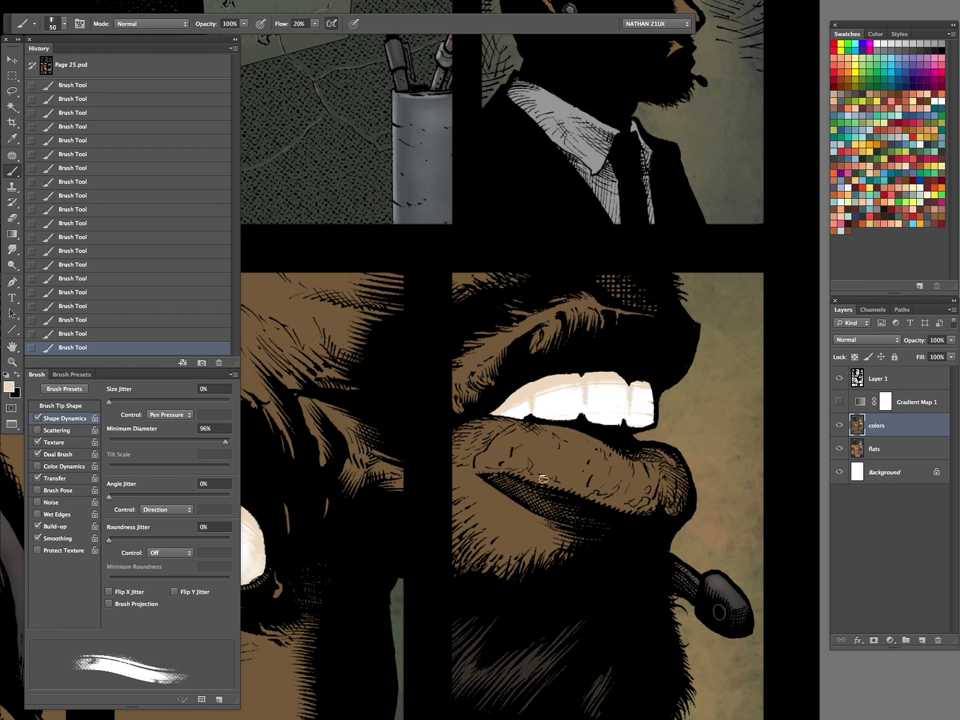
Preview the final colours with the gradient map, then move to the bottom panel's eyes
scroll(562, 521, up, 2)
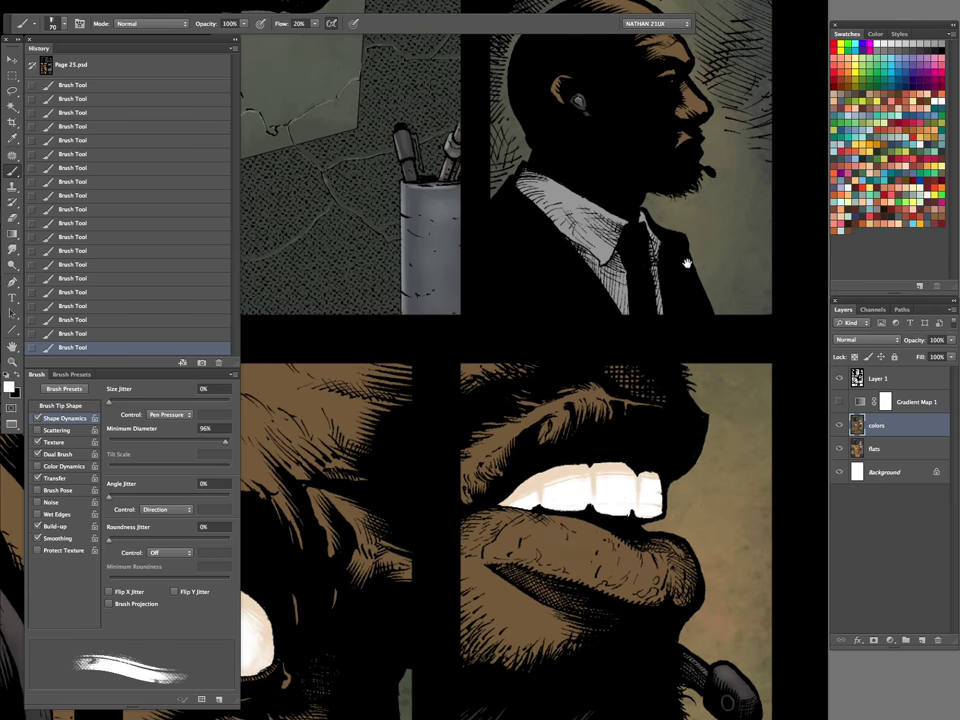
scroll(599, 430, up, 5)
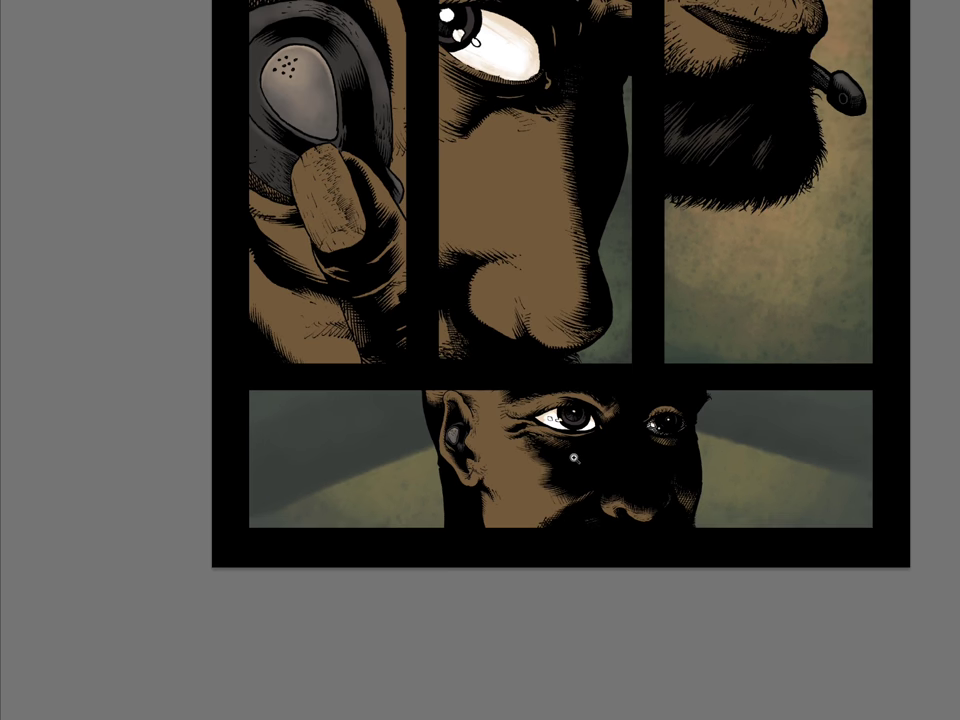
key(b)
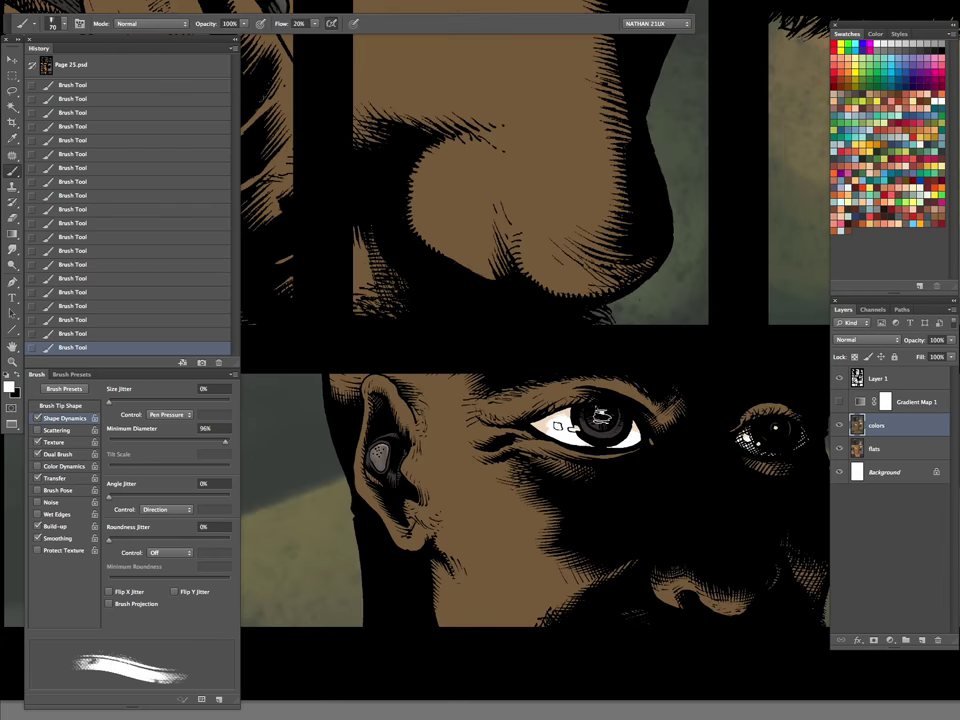
click(840, 402)
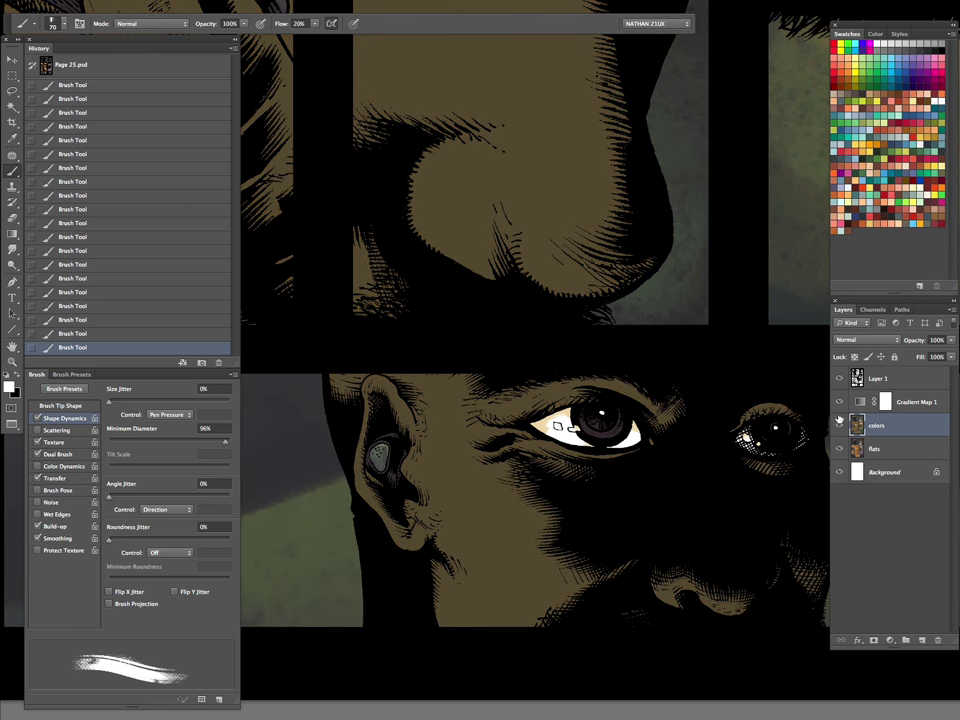
click(839, 402)
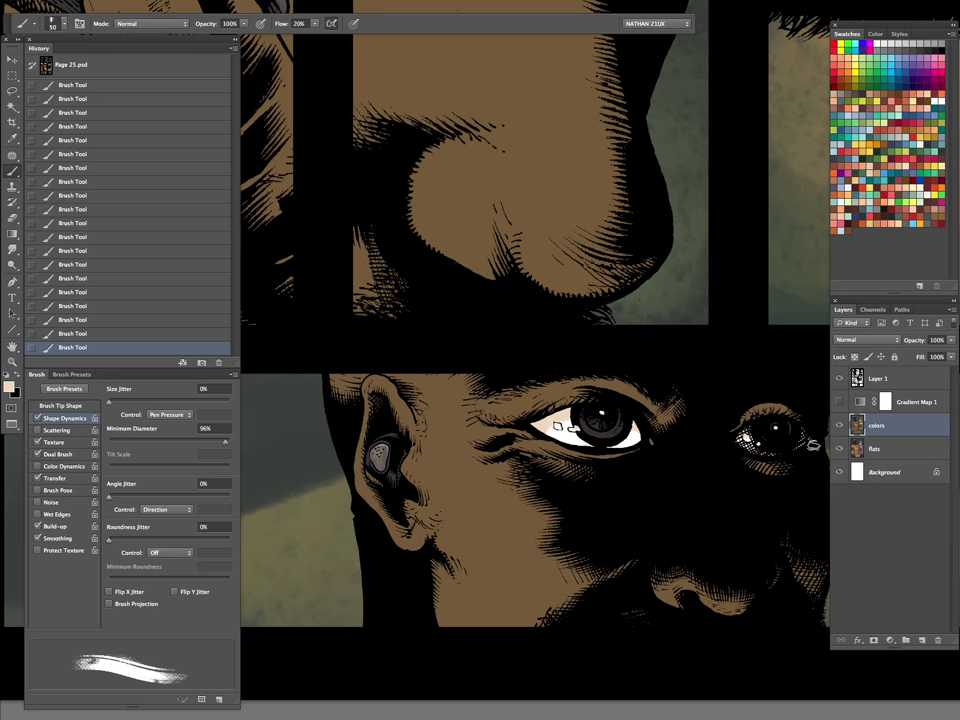
drag(709, 432, 695, 447)
Magic Wand the teeth and eye whites on the flats layer, viewing the whole page
click(839, 402)
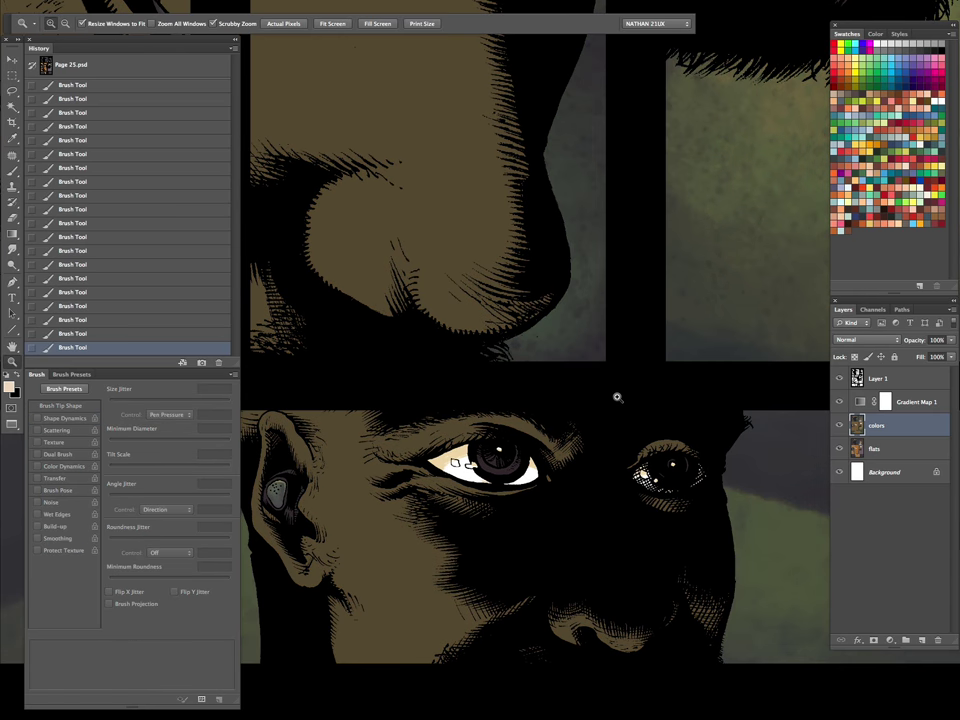
key(ctrl+0)
key(alt+bracketleft)
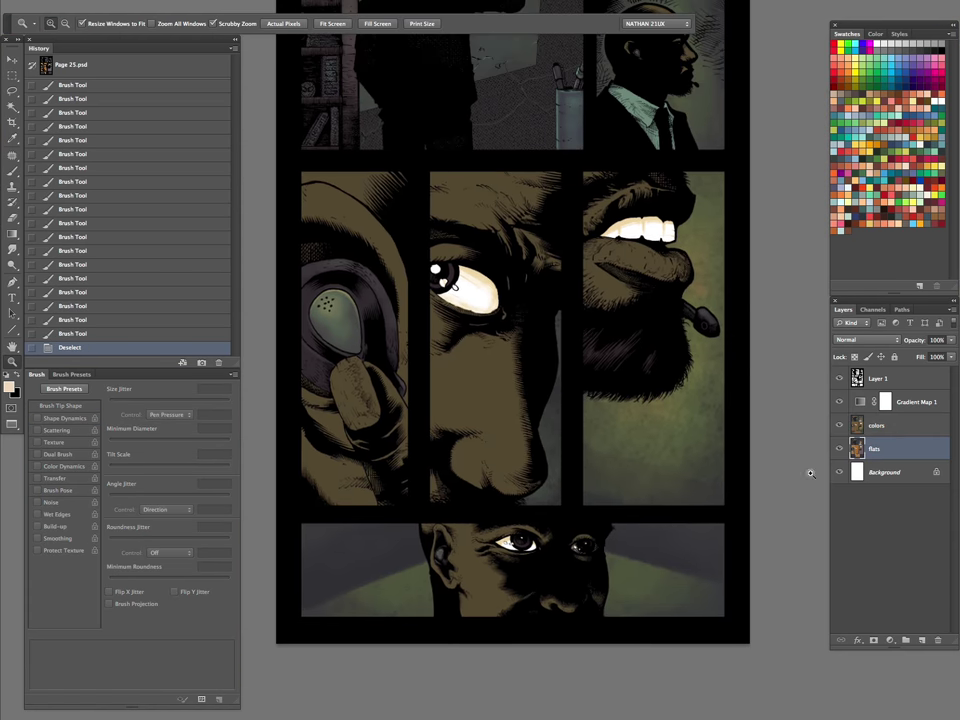
key(w)
click(633, 229)
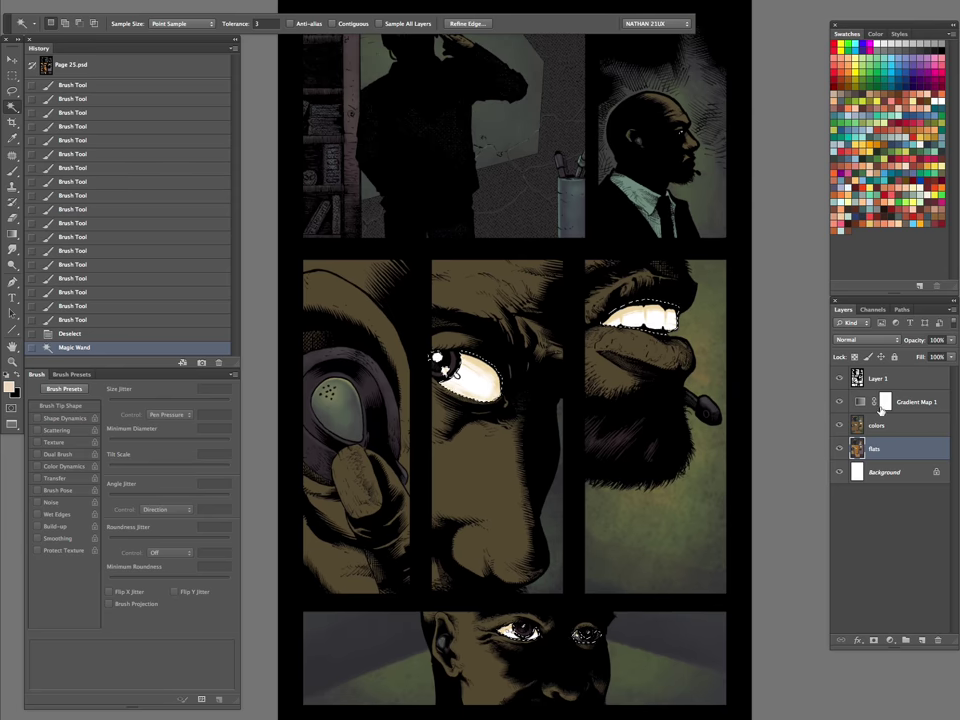
Lower the selection's Lightness to -24 in Hue/Saturation on the colors layer, then deselect
click(875, 424)
key(ctrl+u)
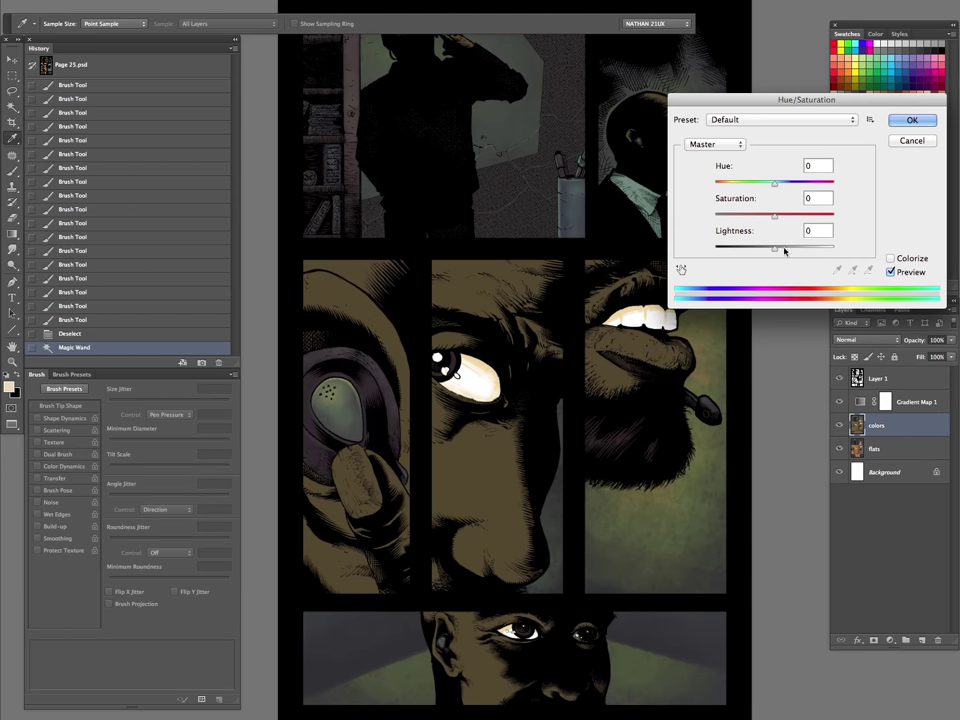
drag(773, 252, 757, 252)
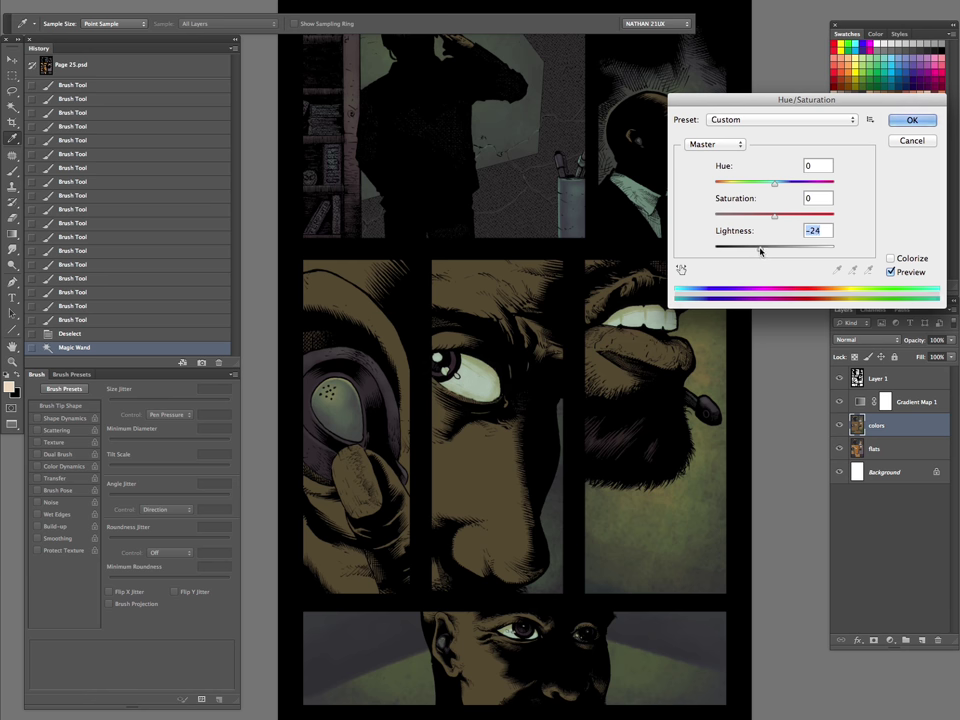
click(910, 120)
scroll(649, 380, up, 2)
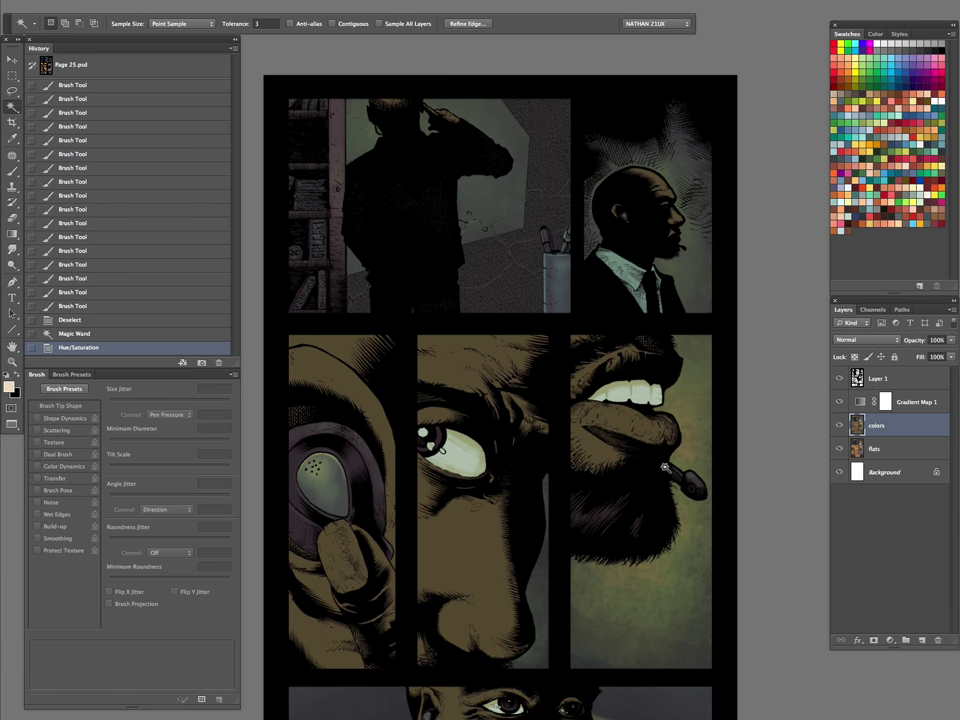
scroll(650, 380, down, 2)
scroll(660, 450, down, 2)
key(ctrl+d)
Select the profile man's shirt, hide the gradient map and zoom in on him
click(615, 175)
click(839, 401)
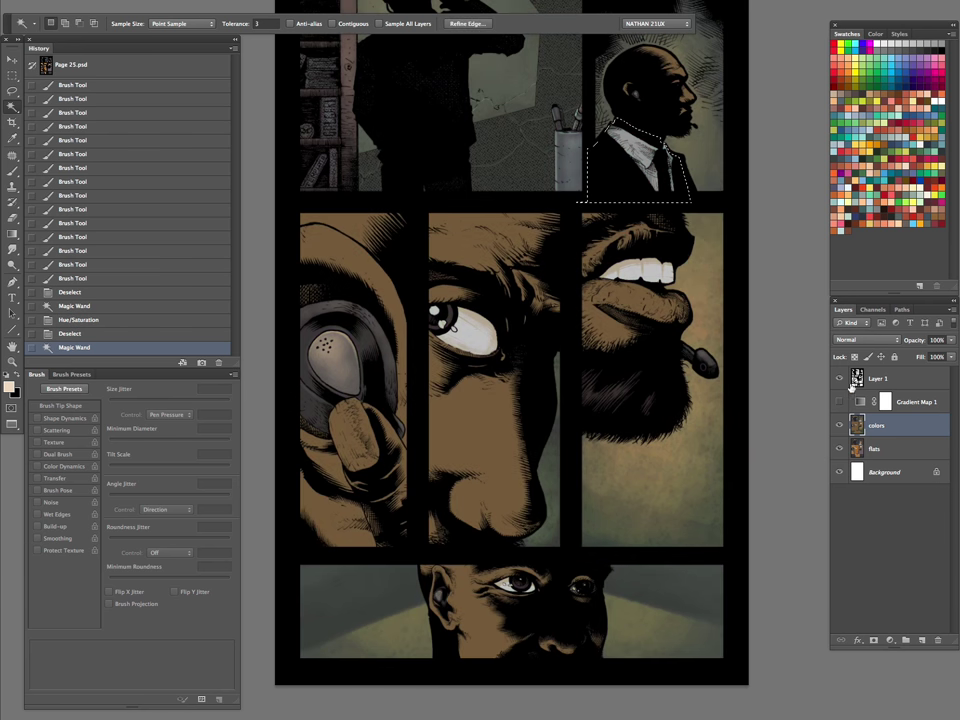
key(z)
drag(655, 119, 703, 141)
scroll(700, 150, up, 3)
key(b)
alt+click(535, 315)
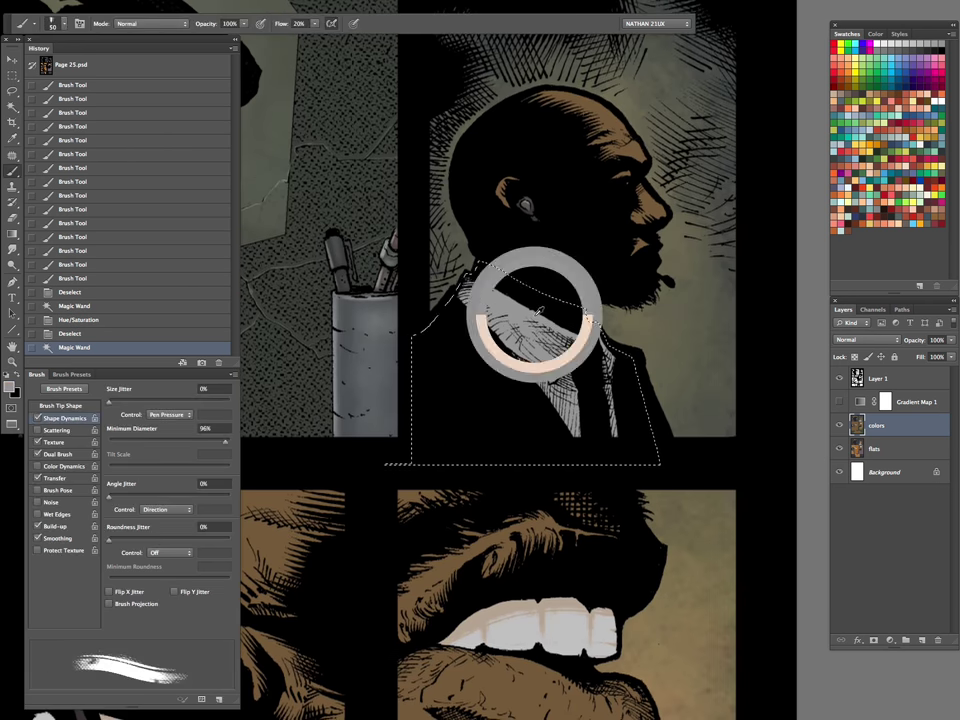
key(ctrl+h)
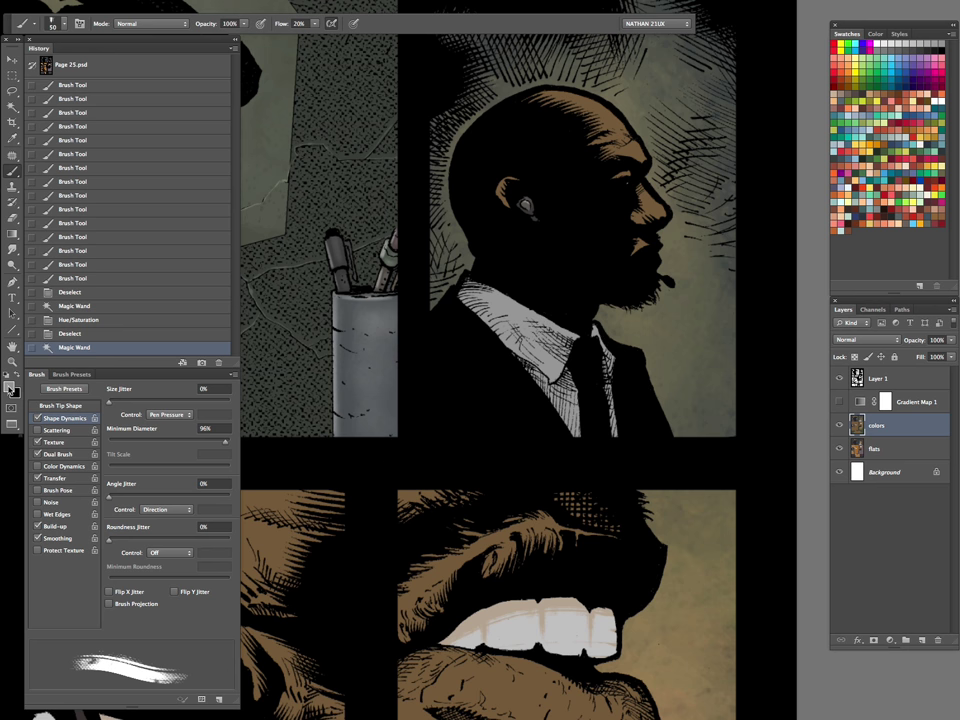
Paint the shirt collar near the tie in a pale grey
click(10, 390)
mouse_move(643, 221)
mouse_down()
mouse_move(609, 216)
mouse_move(610, 202)
mouse_up()
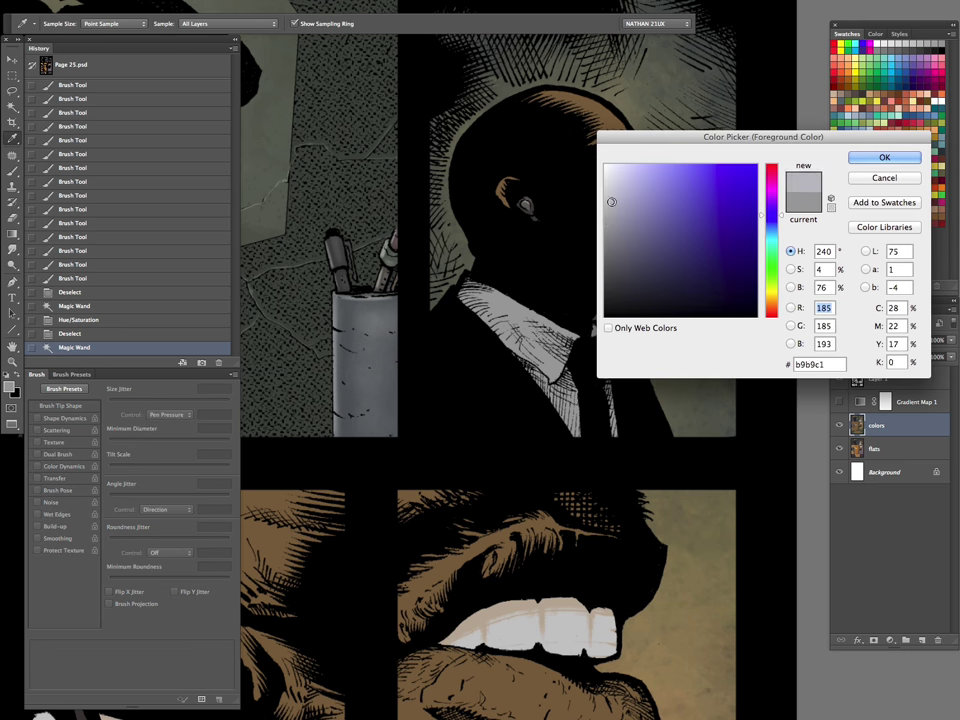
click(882, 157)
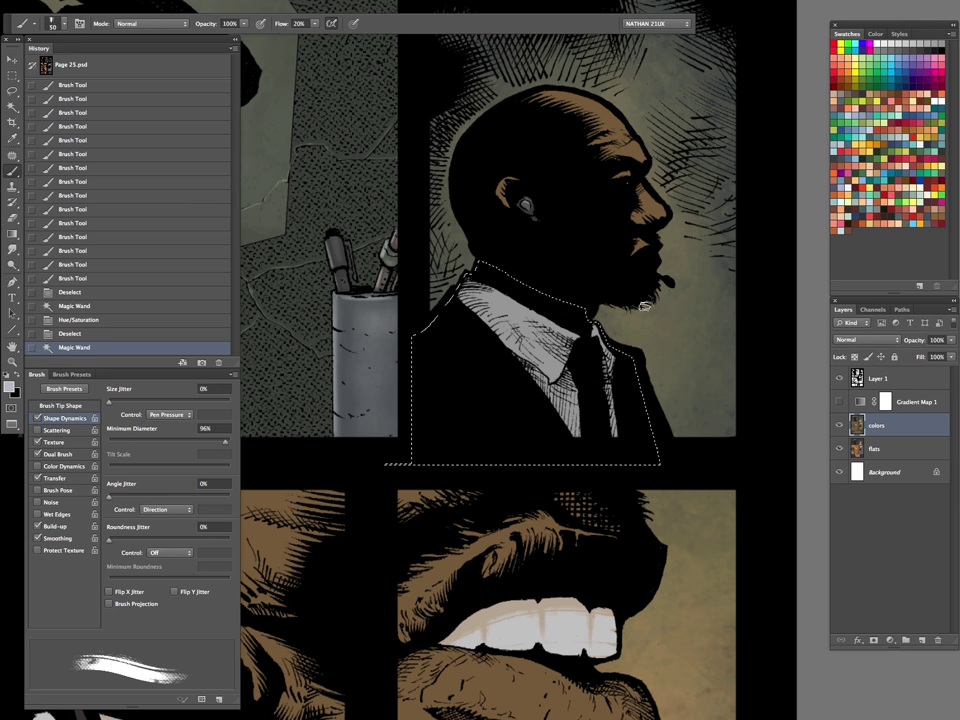
key(bracketleft)
key(bracketright)
key(bracketright)
key(bracketright)
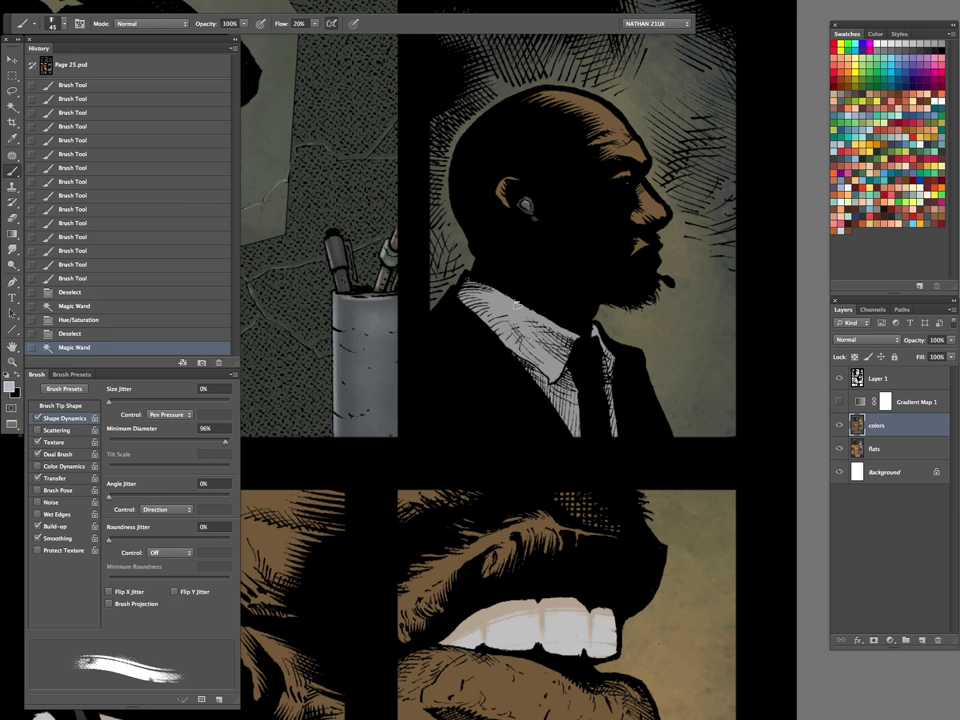
mouse_move(510, 298)
mouse_down()
mouse_move(560, 328)
mouse_move(528, 320)
mouse_move(540, 365)
mouse_up()
key(bracketright)
key(bracketright)
key(bracketleft)
key(bracketleft)
key(bracketleft)
mouse_move(505, 330)
mouse_down()
mouse_move(545, 370)
mouse_move(598, 337)
mouse_move(581, 416)
mouse_move(590, 400)
mouse_up()
key(bracketleft)
drag(592, 405, 597, 387)
Dab a lighter bluish grey onto spots near the collar and show the gradient map again
click(14, 388)
drag(615, 199, 621, 181)
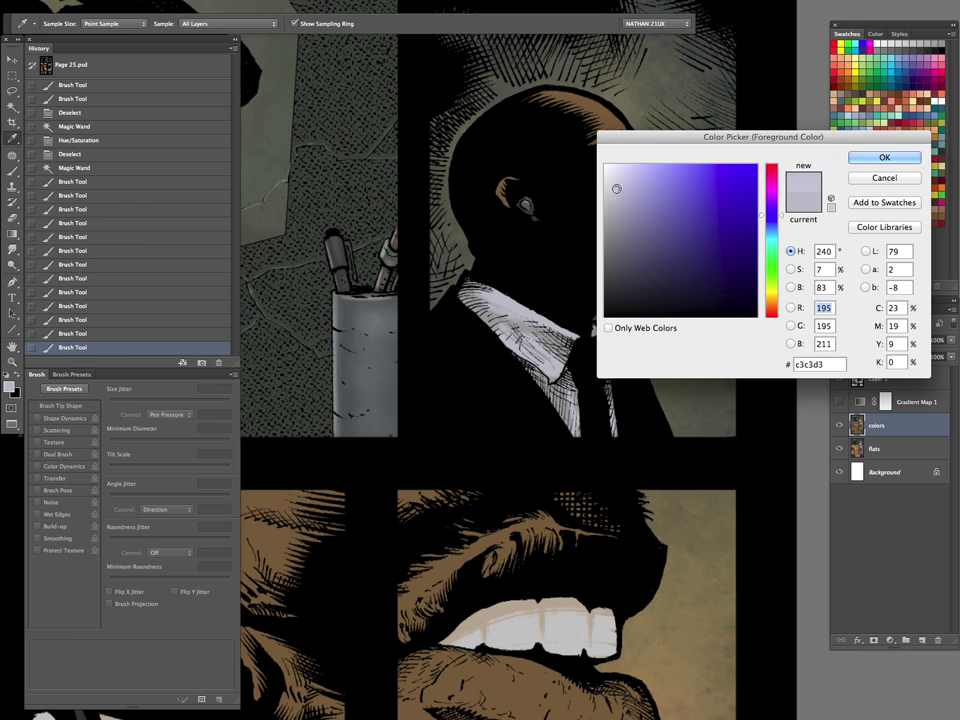
click(870, 156)
key(bracketleft)
key(bracketleft)
click(423, 250)
click(446, 247)
click(424, 266)
drag(420, 266, 464, 275)
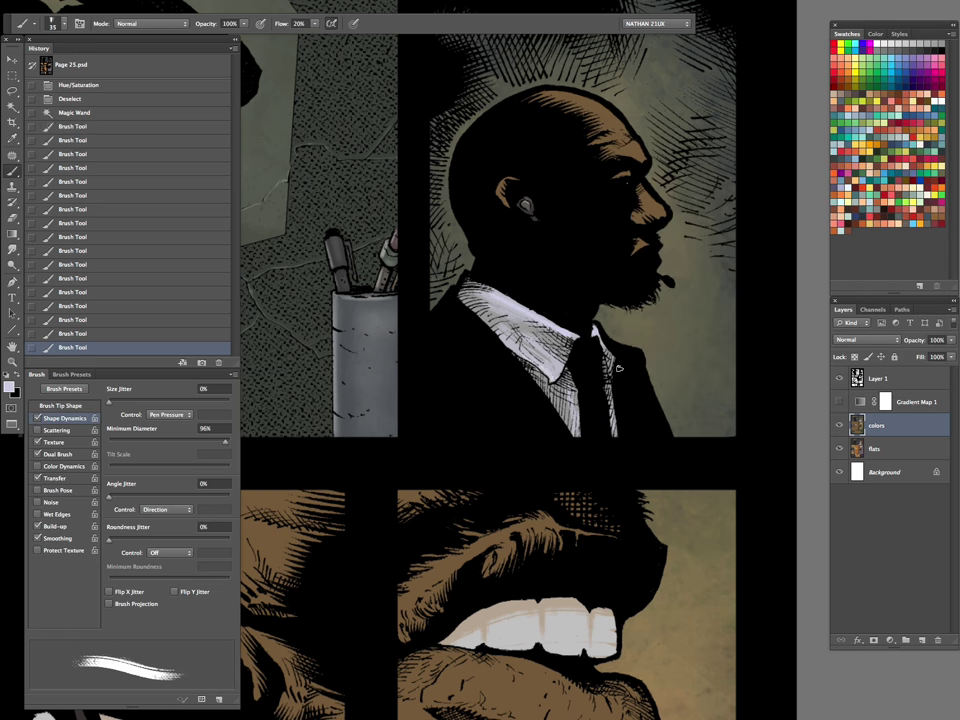
click(838, 401)
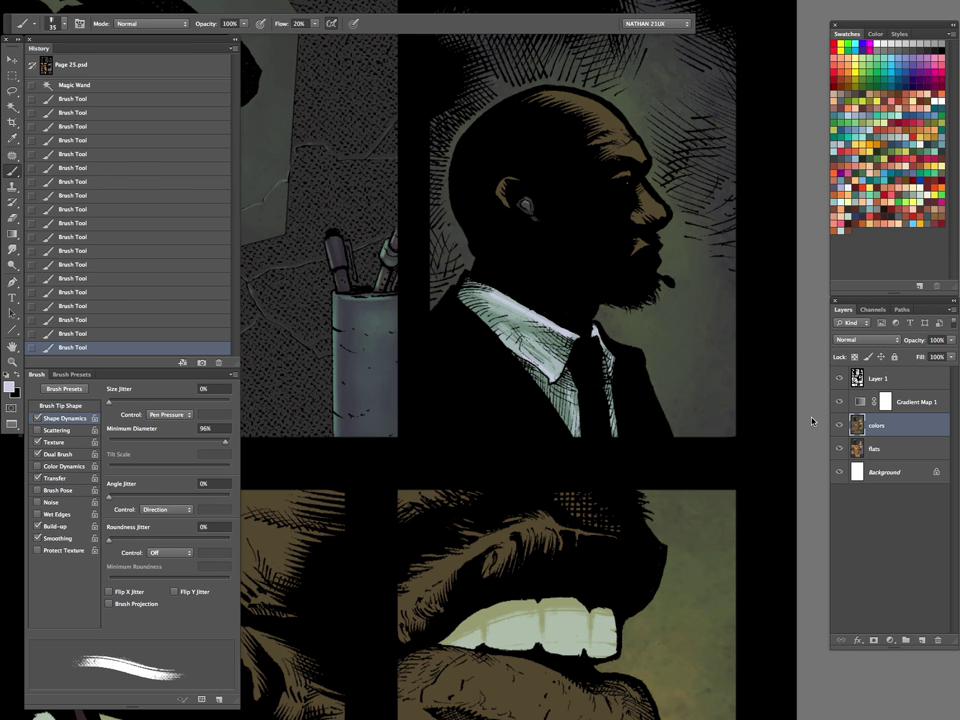
Select the staring eye's iris, hide the gradient map and zoom in on it
key(z)
alt+click(700, 390)
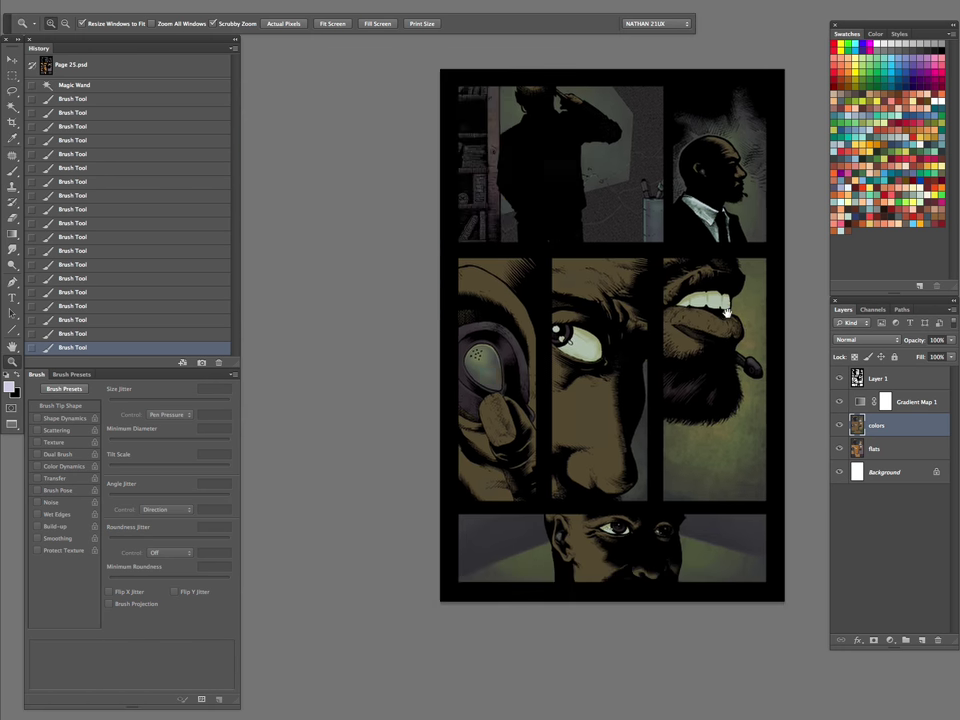
drag(711, 457, 770, 245)
key(ctrl+d)
key(w)
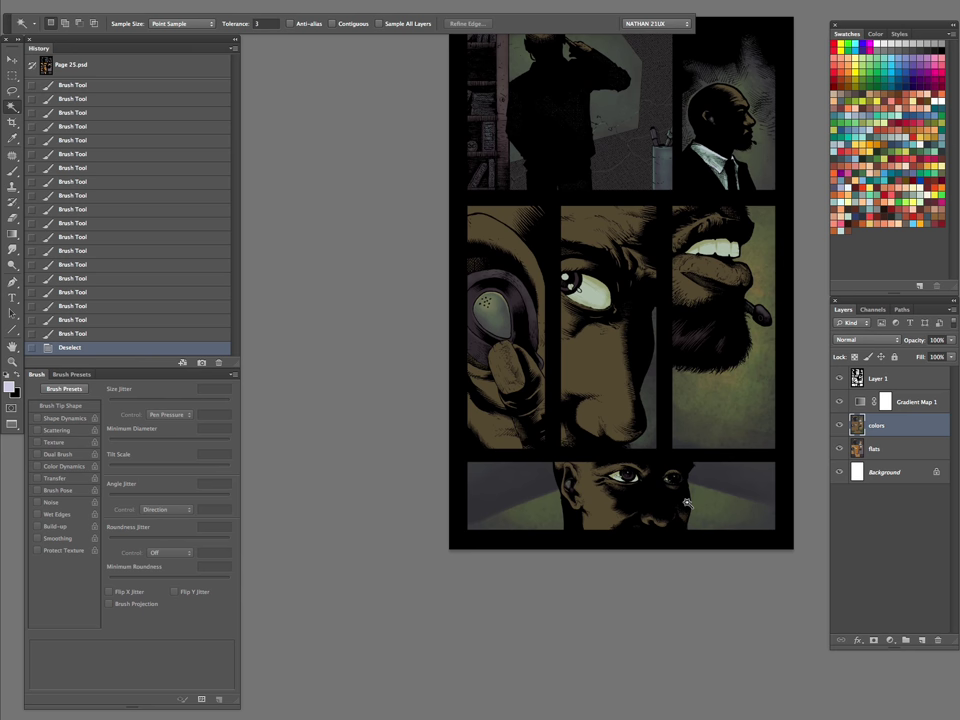
click(573, 280)
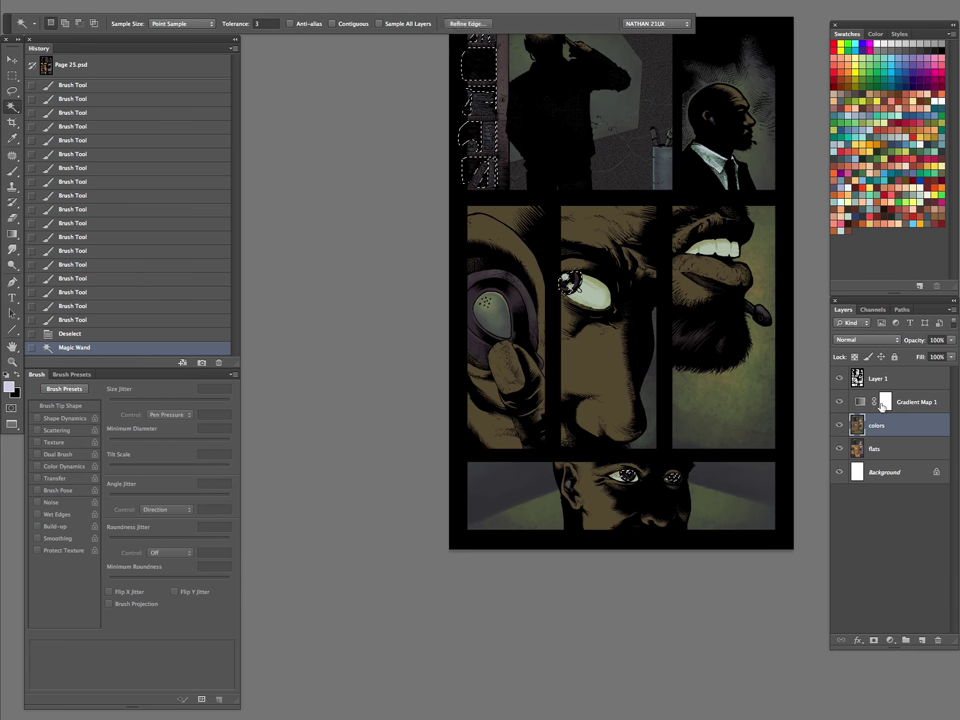
click(839, 401)
key(z)
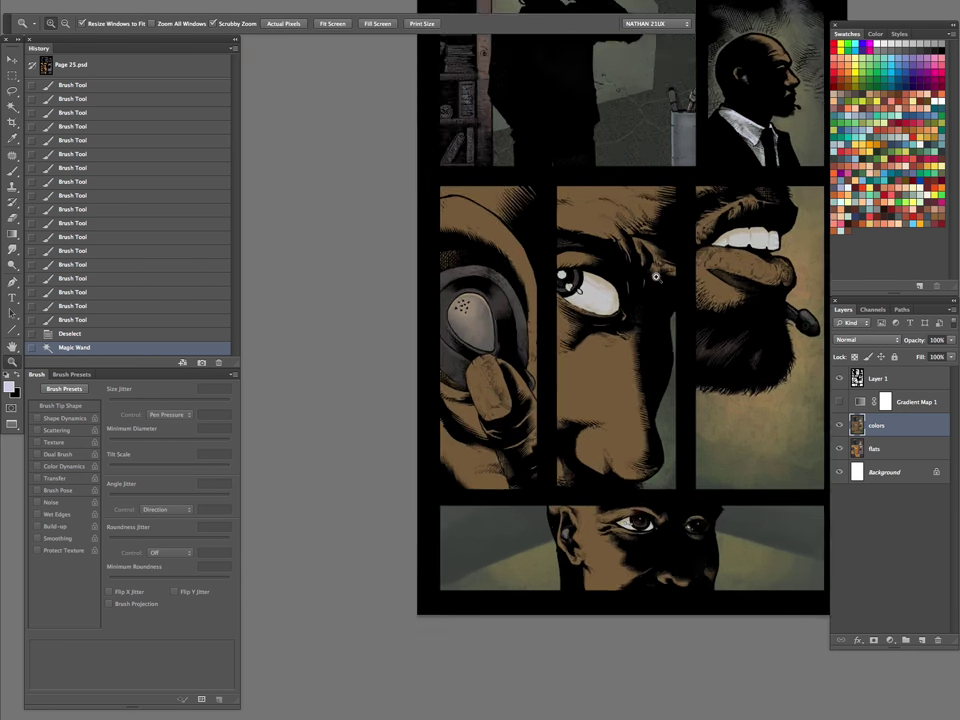
drag(585, 295, 639, 294)
Choose a dark greyish brown for the iris with a slightly larger brush
key(b)
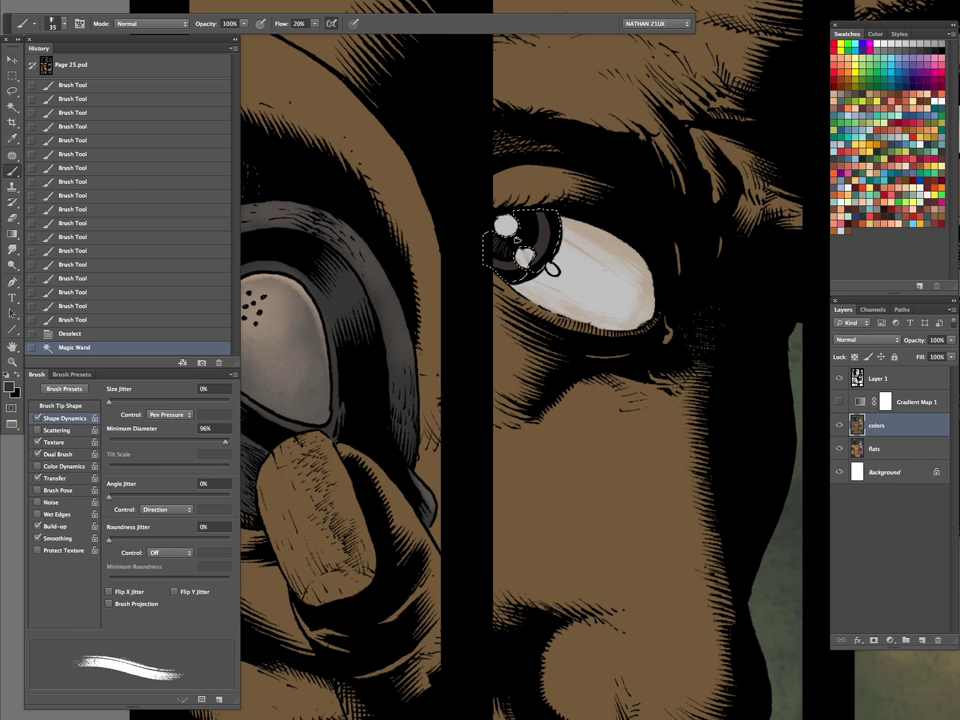
click(11, 387)
drag(400, 160, 477, 198)
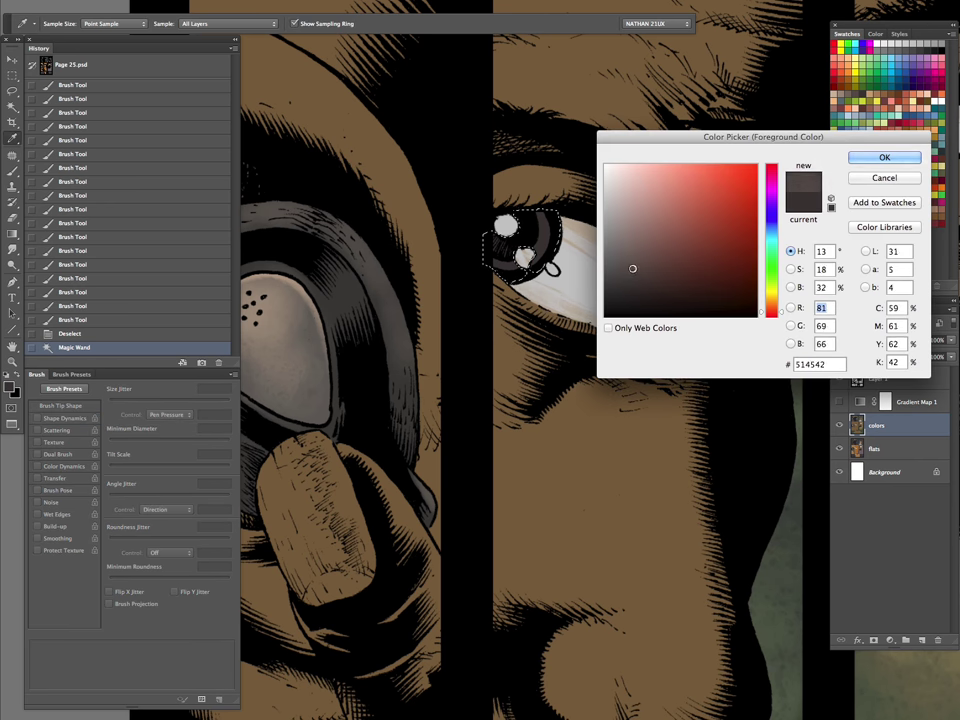
click(873, 160)
key(bracketright)
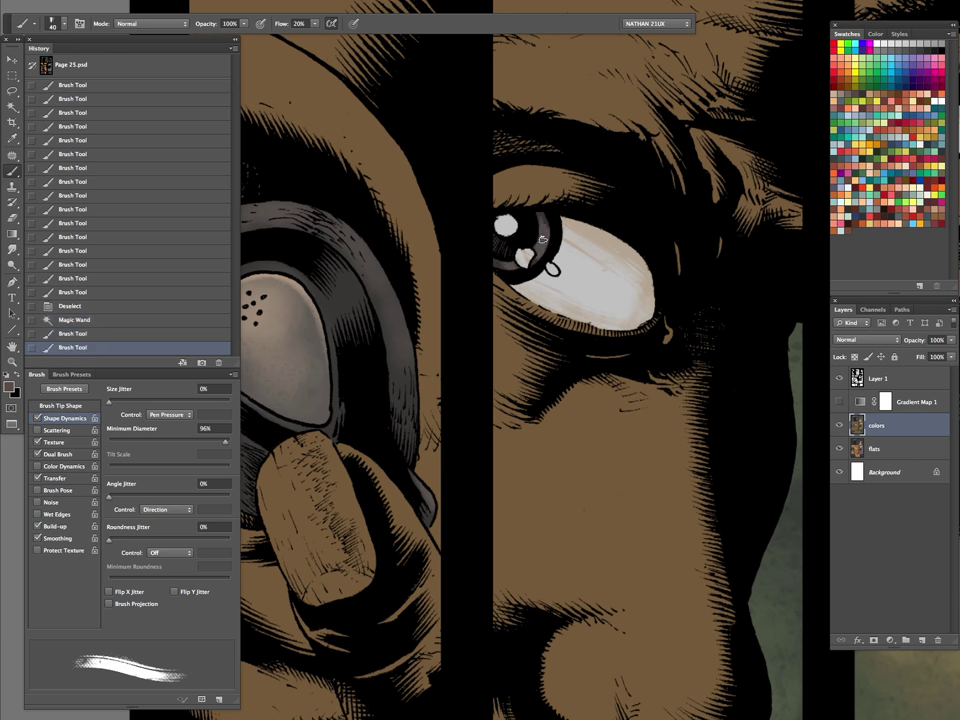
mouse_move(548, 265)
mouse_down()
mouse_move(579, 148)
mouse_move(573, 315)
mouse_move(533, 436)
mouse_up()
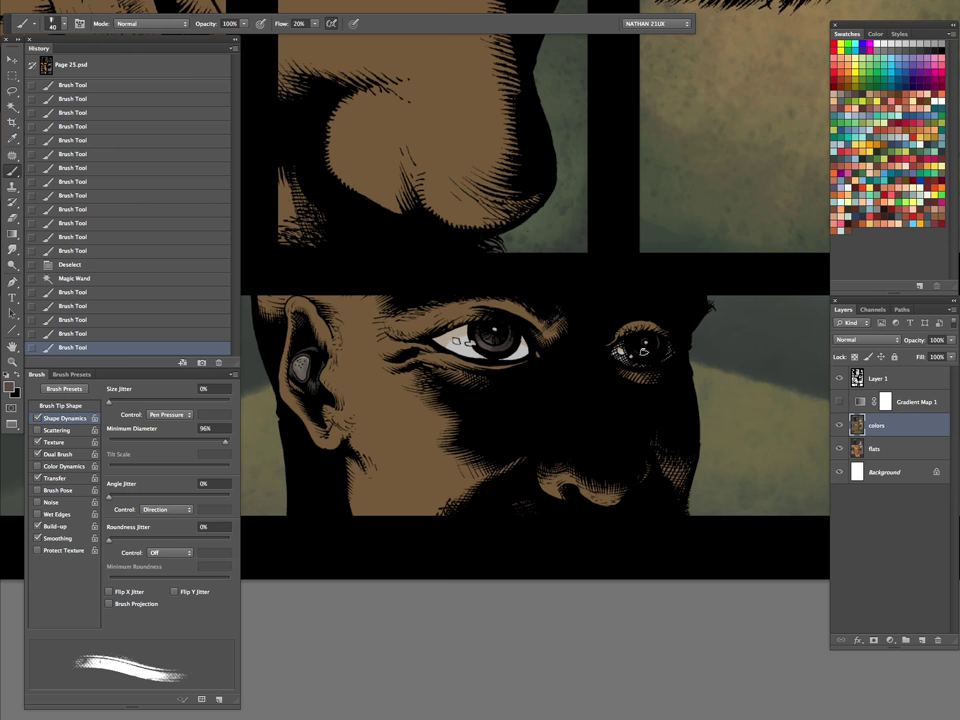
scroll(510, 342, up, 2)
drag(588, 486, 632, 454)
scroll(631, 454, down, 2)
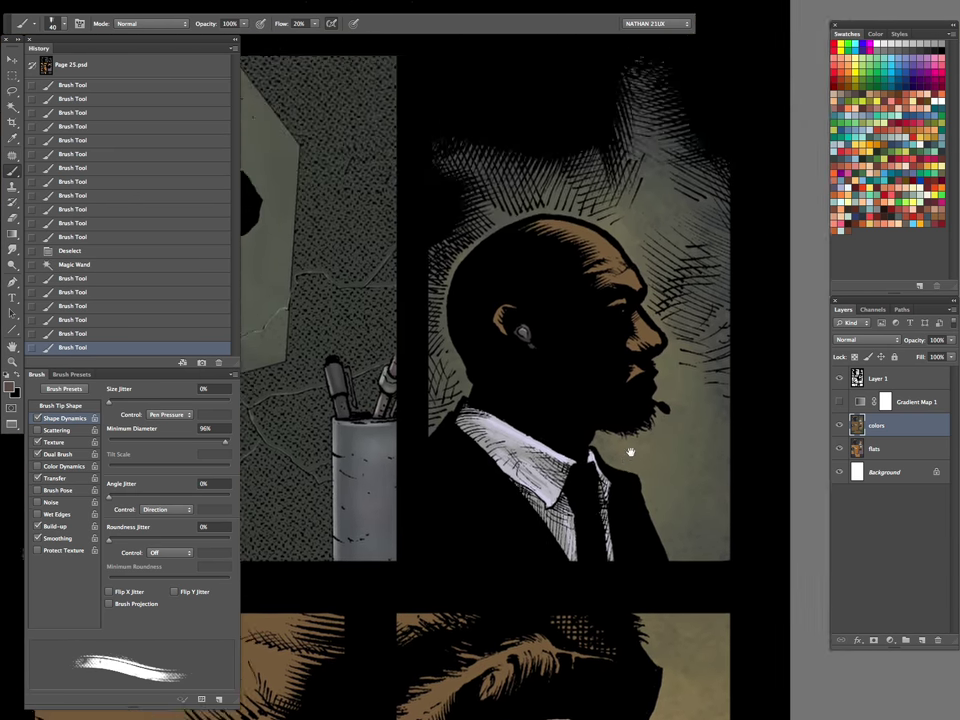
scroll(600, 365, up, 4)
drag(600, 365, 785, 185)
Switch to a slightly lighter brown and preview the panels with the gradient map
click(9, 385)
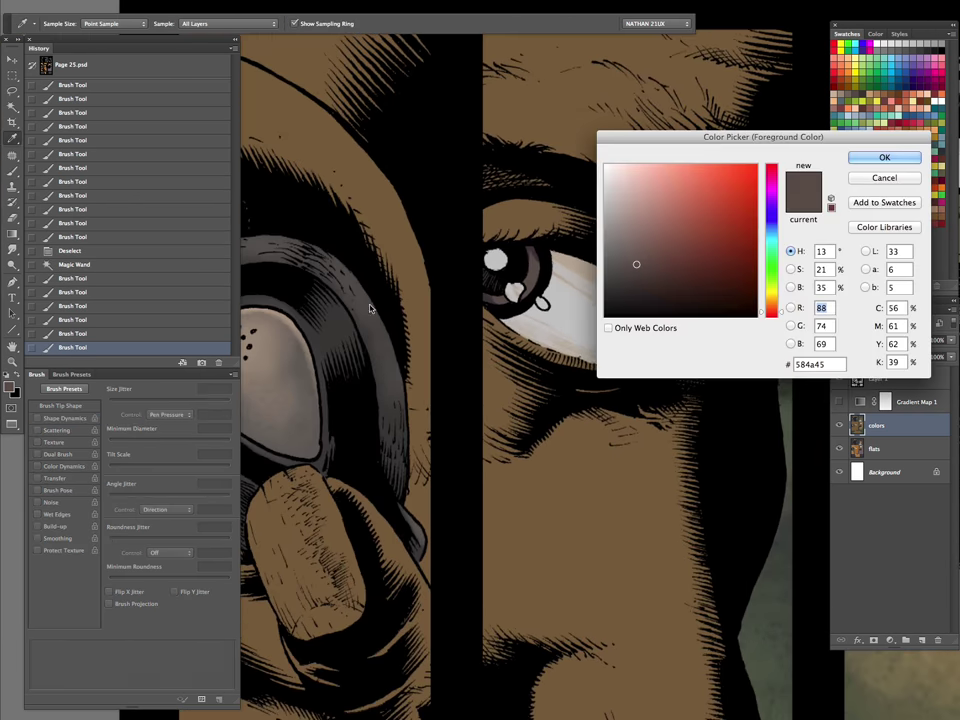
click(642, 246)
key(Return)
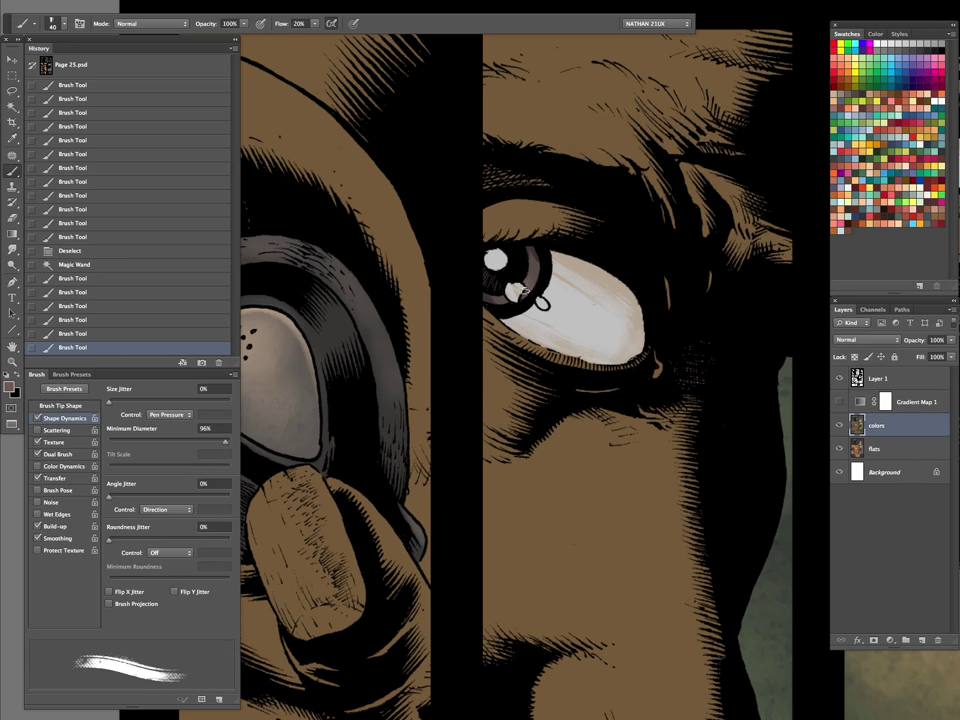
click(838, 401)
scroll(585, 431, down, 3)
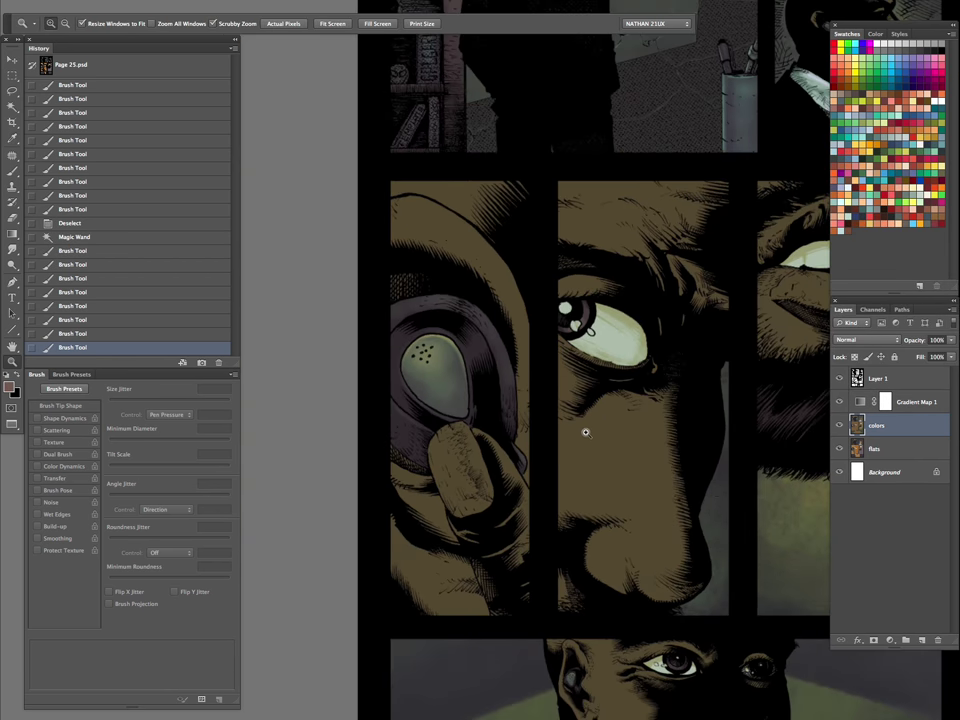
drag(686, 400, 655, 268)
click(638, 437)
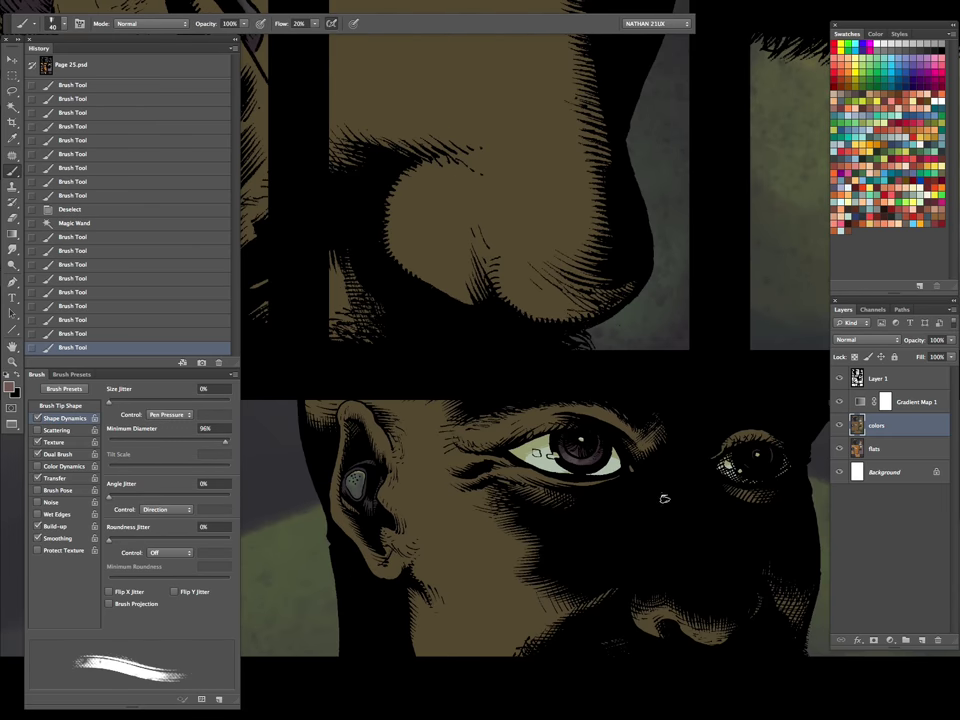
Brush the bottom panel's iris at close zoom, then return to the full page with the gradient map
click(839, 401)
ctrl+click(548, 435)
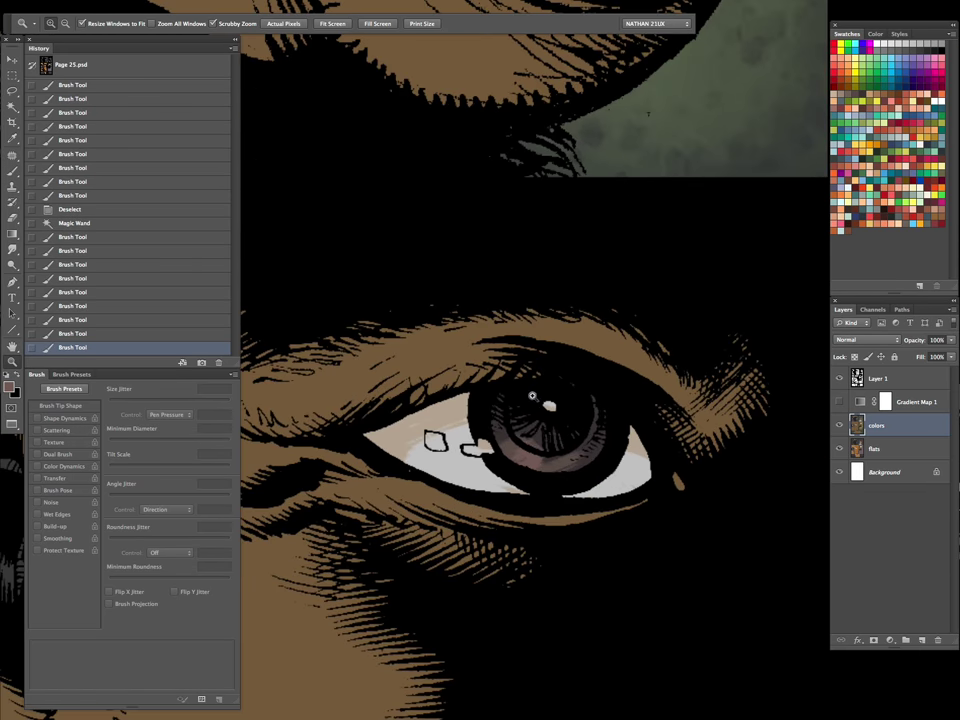
key(b)
key(bracketleft)
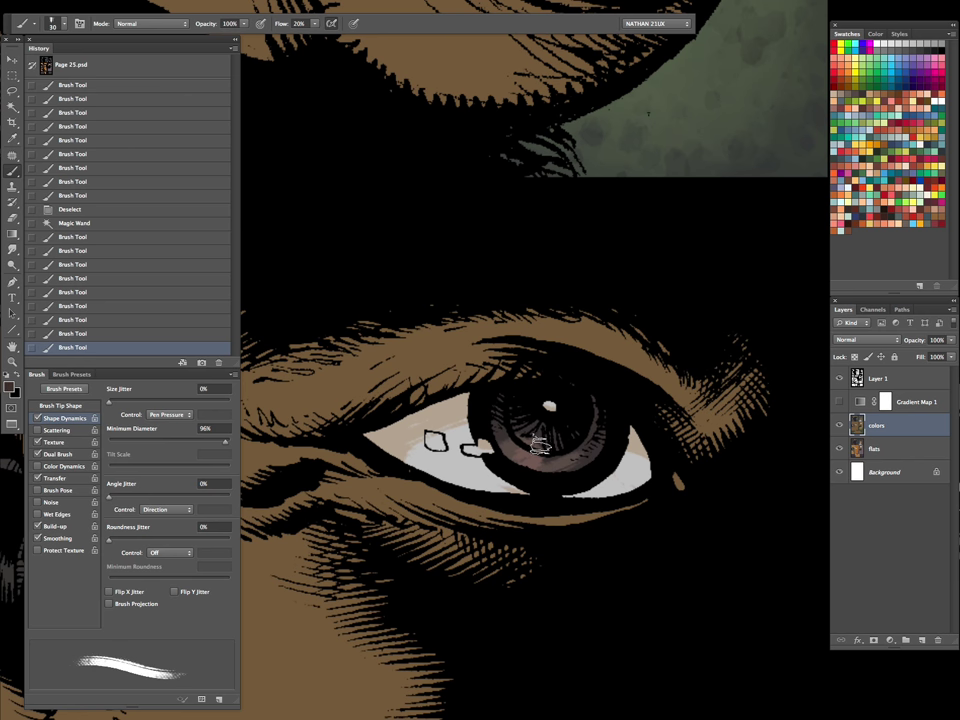
key(z)
alt+click(594, 516)
alt+click(594, 516)
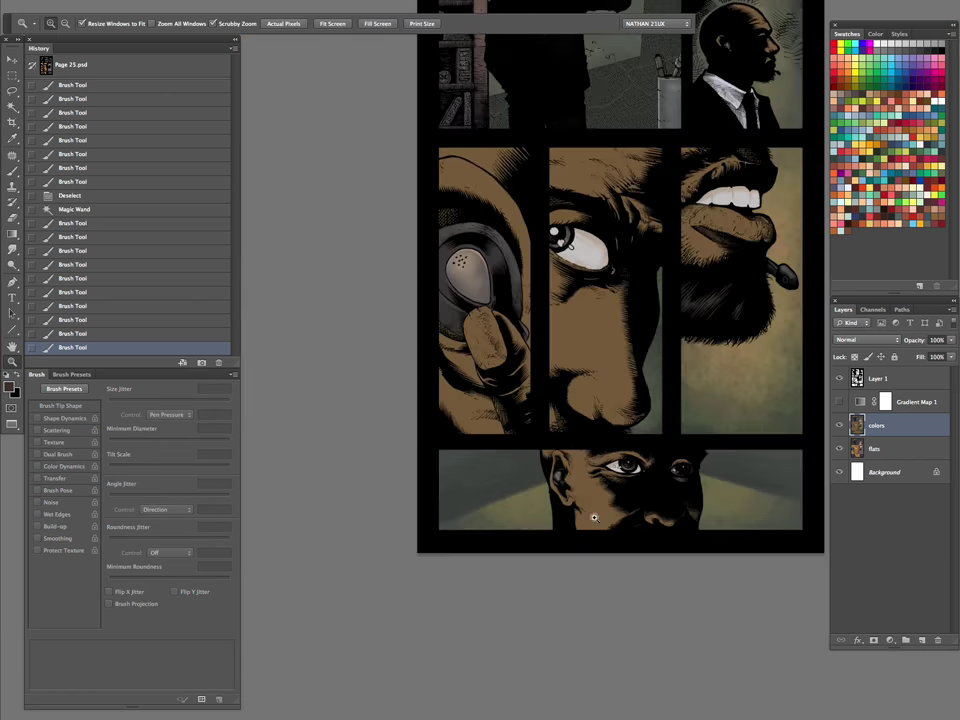
scroll(716, 506, up, 4)
click(839, 401)
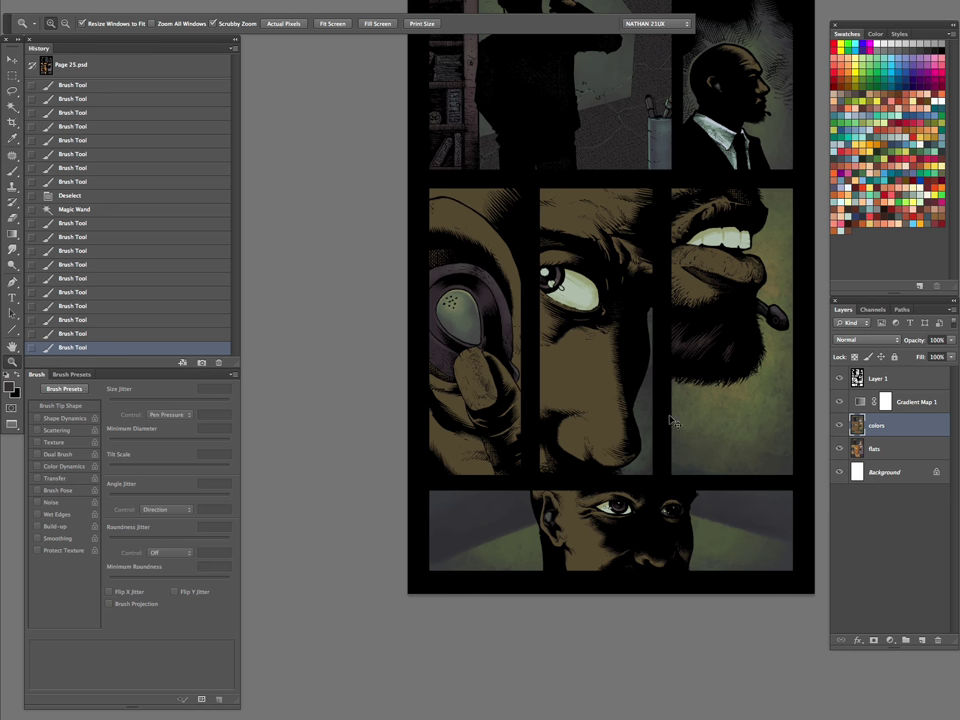
Select the beard in the right-hand panel and zoom in with the gradient map hidden
key(ctrl+d)
key(w)
drag(730, 412, 670, 507)
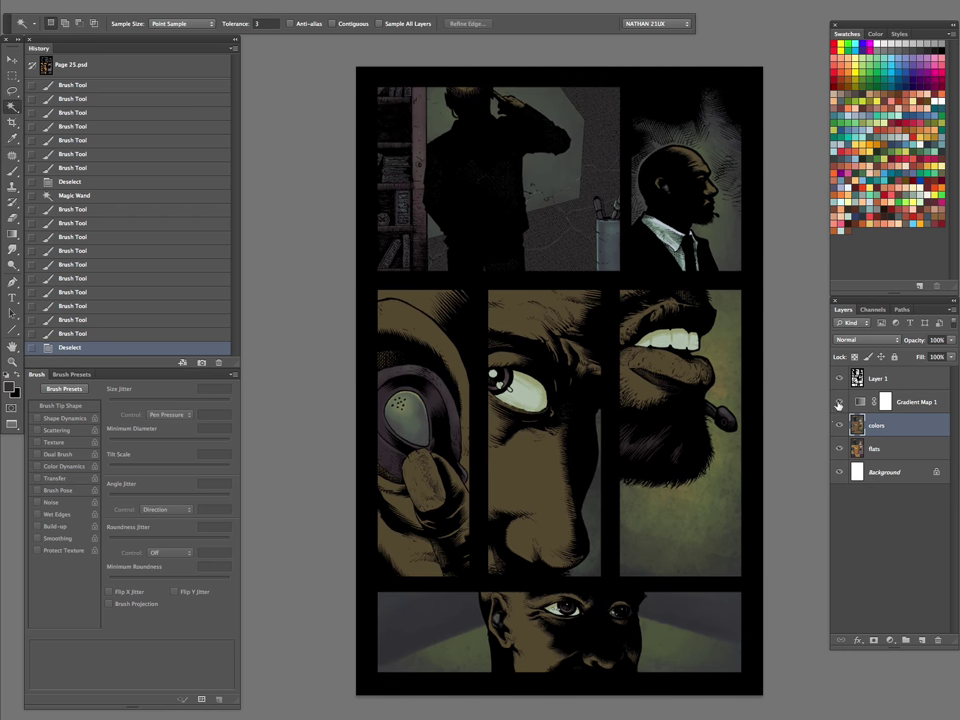
click(838, 401)
click(662, 440)
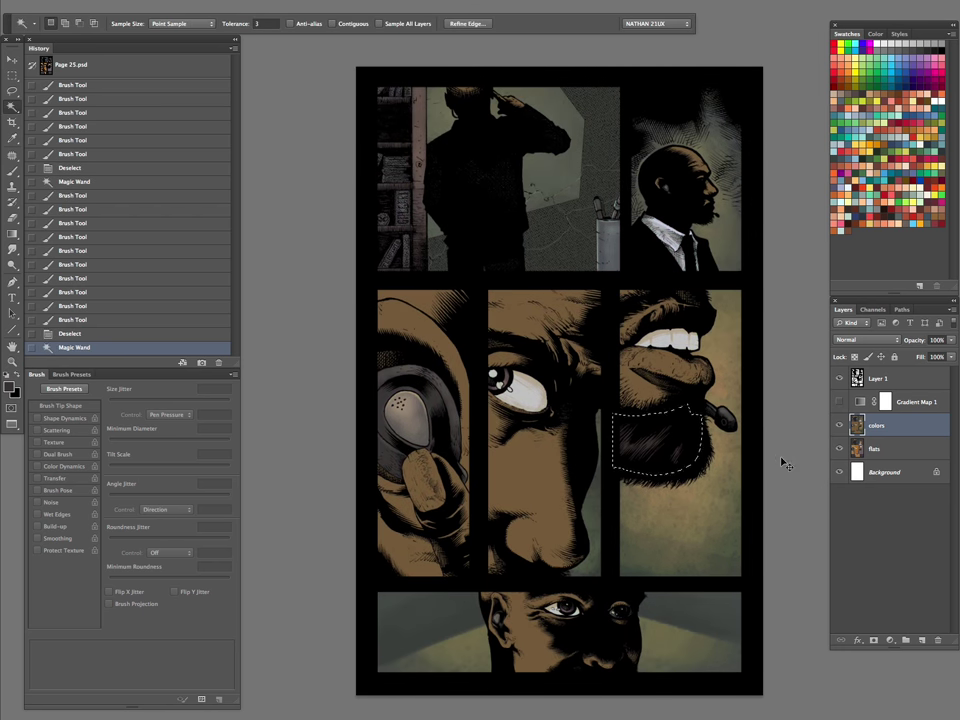
key(z)
drag(651, 462, 706, 418)
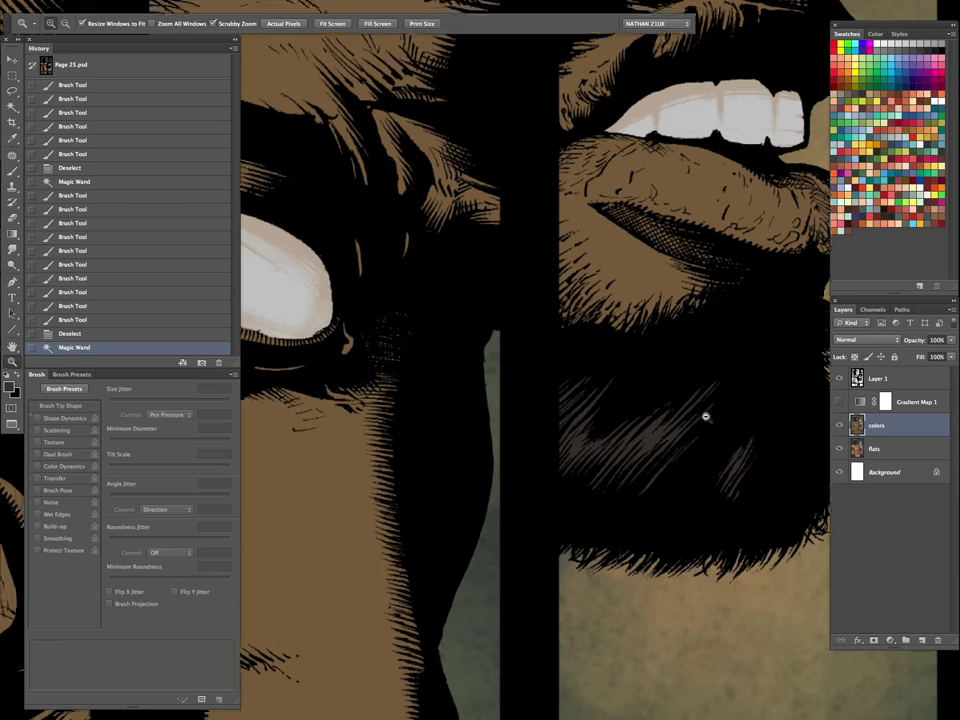
Set a dark brown foreground for the beard shading and hide the selection outline
key(b)
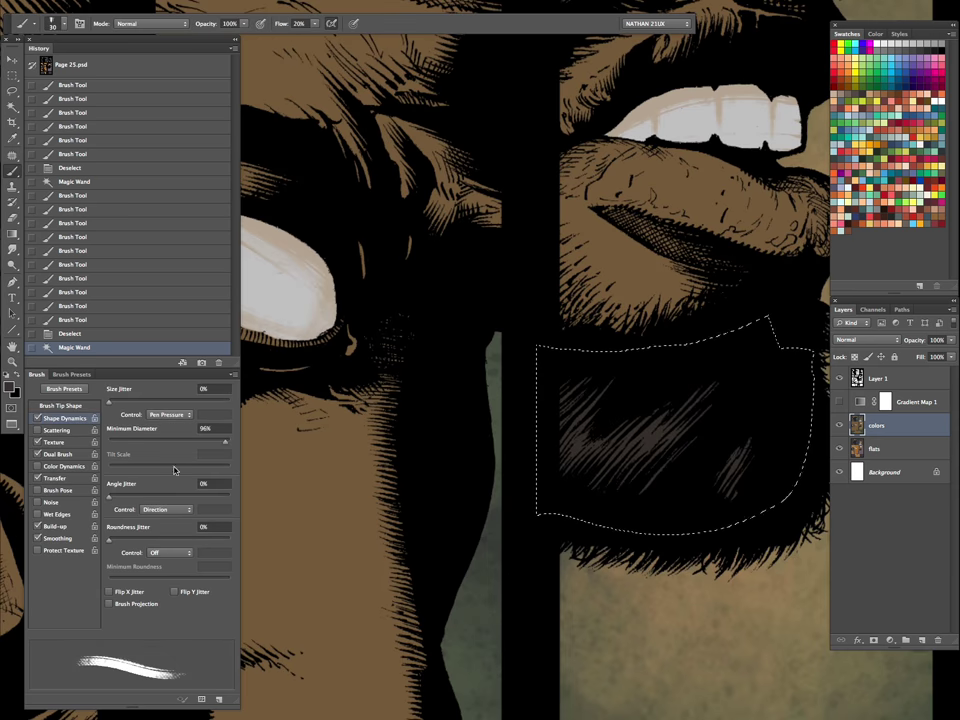
key(i)
click(10, 385)
click(646, 265)
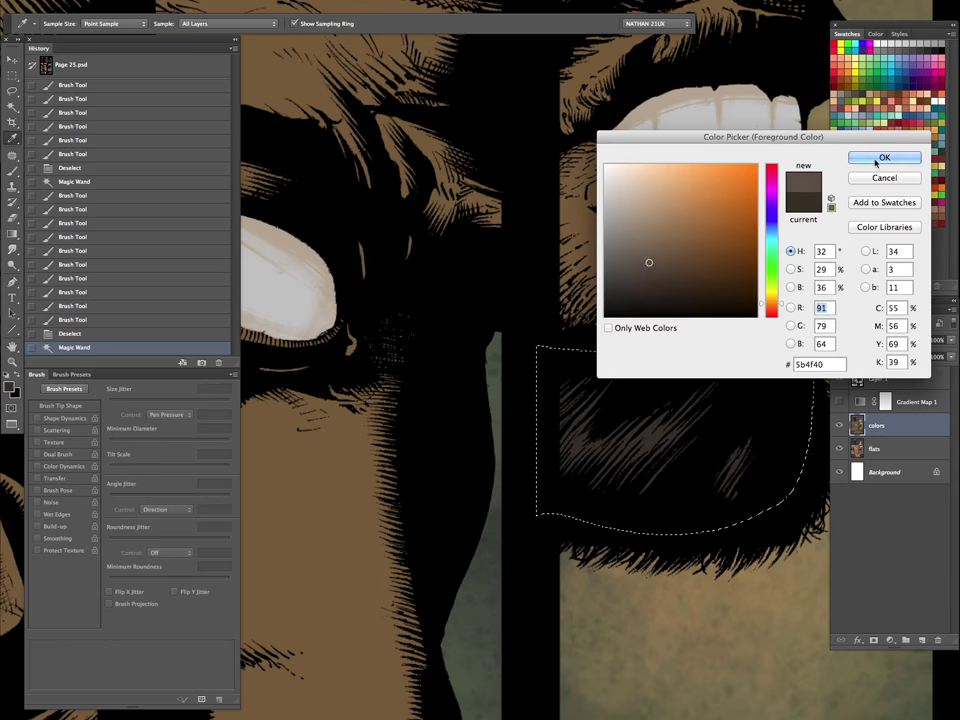
key(Return)
key(b)
key(ctrl+h)
Brush dark brown strokes over the beard hatching, then view the whole page with the gradient map
drag(548, 456, 600, 440)
mouse_move(605, 448)
mouse_down()
mouse_move(620, 446)
mouse_move(615, 465)
mouse_up()
mouse_move(615, 465)
mouse_down()
mouse_move(618, 481)
mouse_move(649, 455)
mouse_up()
mouse_move(660, 470)
mouse_down()
mouse_move(691, 434)
mouse_move(711, 494)
mouse_move(690, 464)
mouse_up()
mouse_move(690, 464)
mouse_down()
mouse_move(663, 444)
mouse_move(682, 448)
mouse_move(655, 447)
mouse_up()
key(ctrl+0)
click(839, 400)
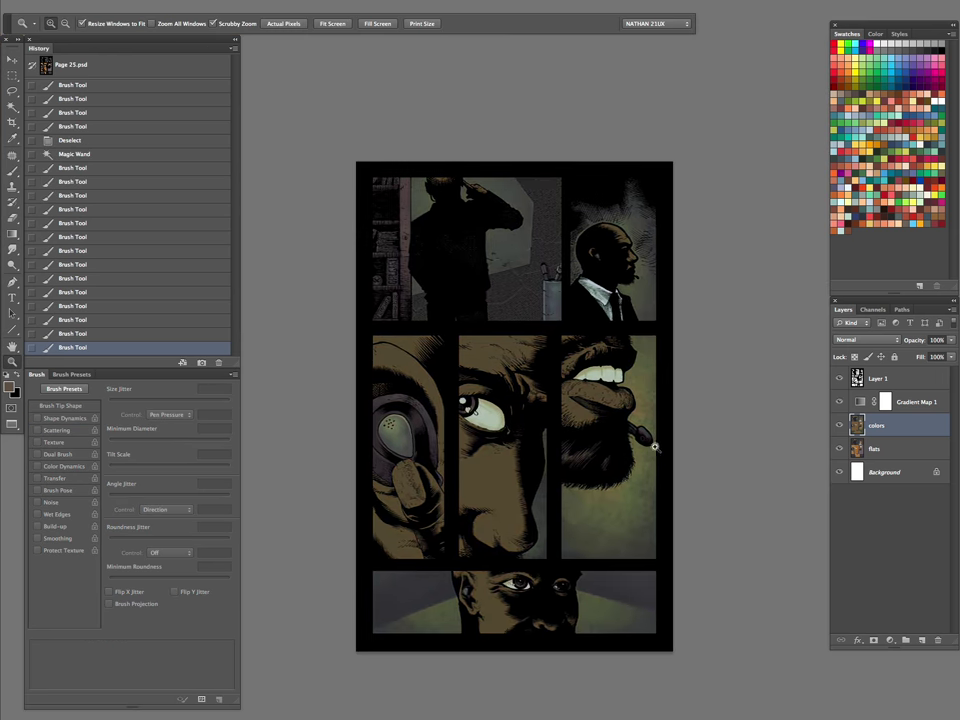
Magic Wand-select the page's skin areas and zoom in on the saluting hand in the top-left panel
key(ctrl+d)
key(w)
click(499, 480)
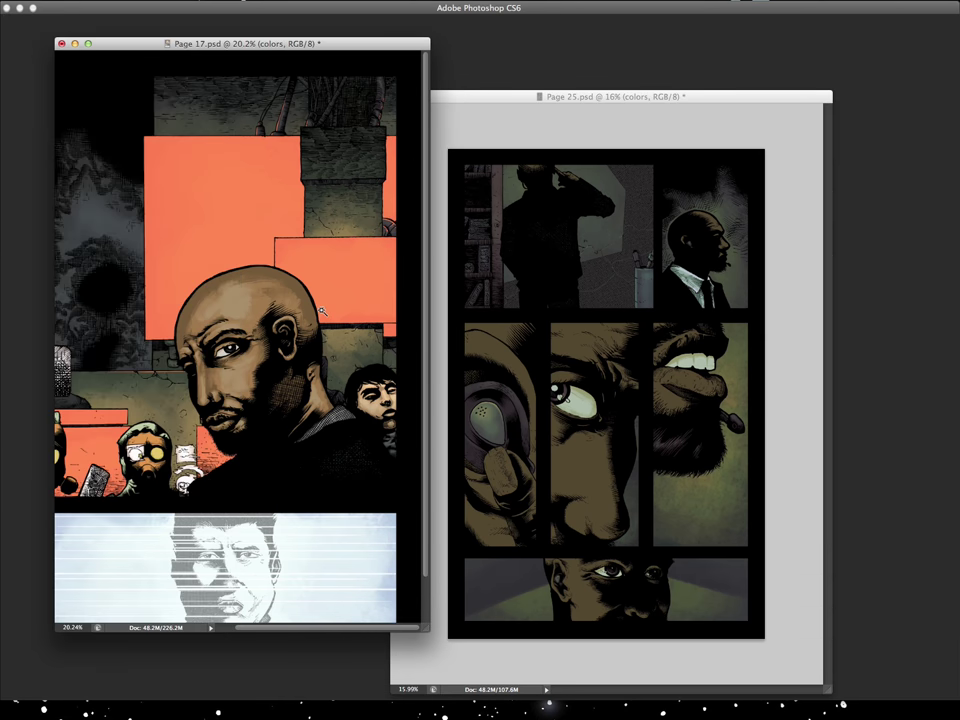
click(321, 312)
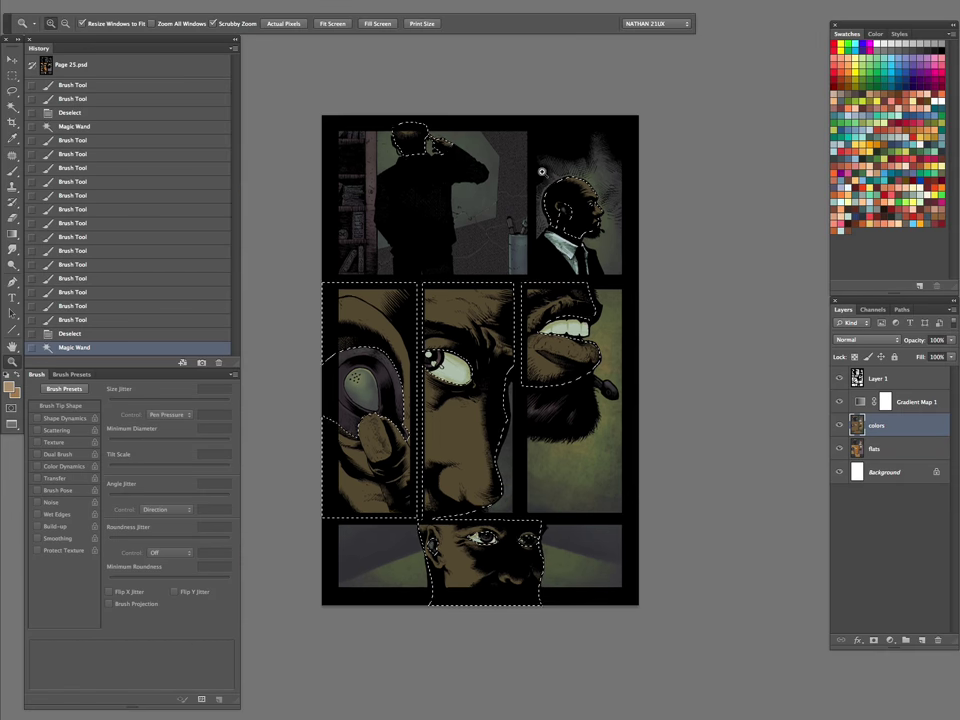
click(456, 150)
mouse_move(456, 149)
mouse_down()
mouse_move(605, 440)
mouse_move(625, 457)
mouse_up()
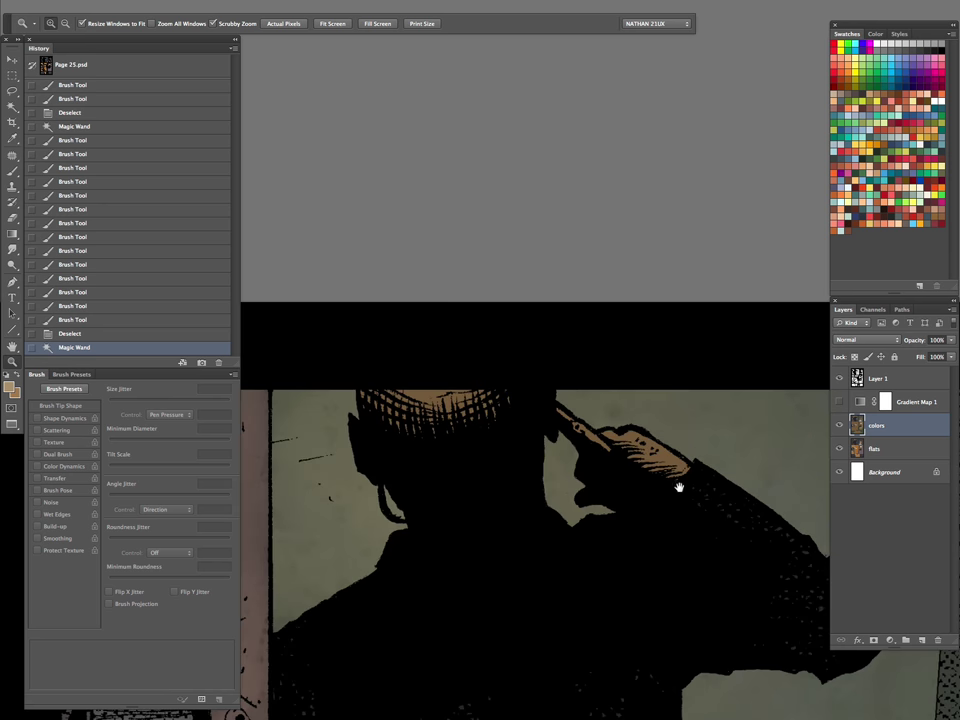
Paint warm skin tone onto the saluting hand and across the top of the head
key(b)
key(bracketleft)
key(bracketleft)
key(bracketleft)
drag(525, 395, 614, 432)
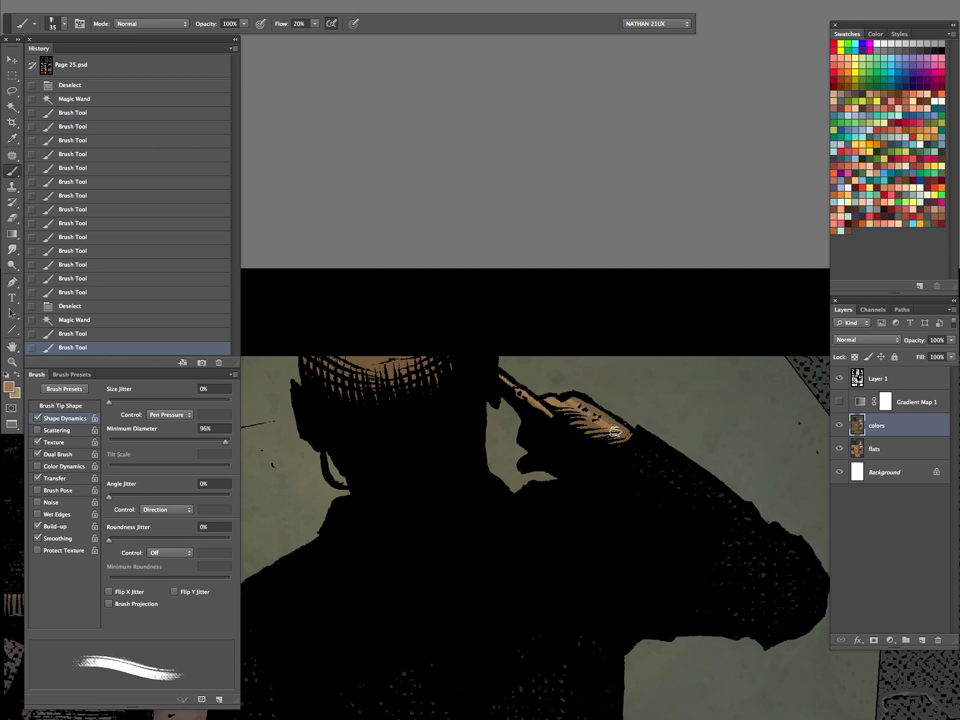
key(bracketright)
key(bracketright)
key(bracketright)
drag(332, 349, 462, 344)
drag(384, 350, 430, 348)
key(bracketleft)
key(bracketleft)
key(bracketleft)
drag(524, 393, 614, 430)
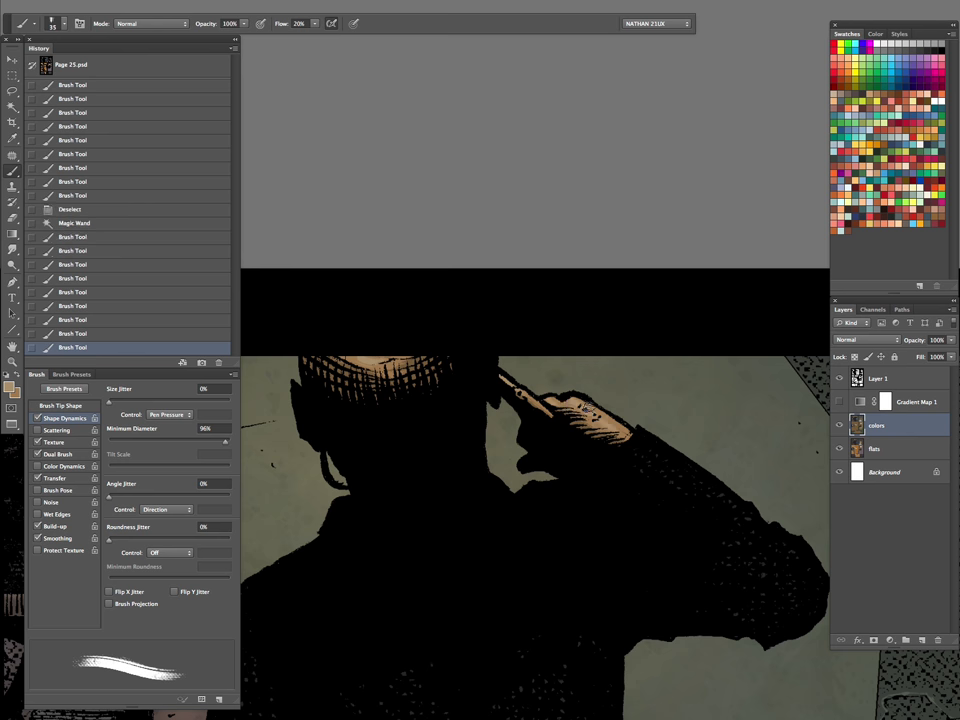
Brush warm skin tone onto the profile man's face in the top-right panel
key(z)
alt+click(675, 385)
drag(609, 495, 624, 374)
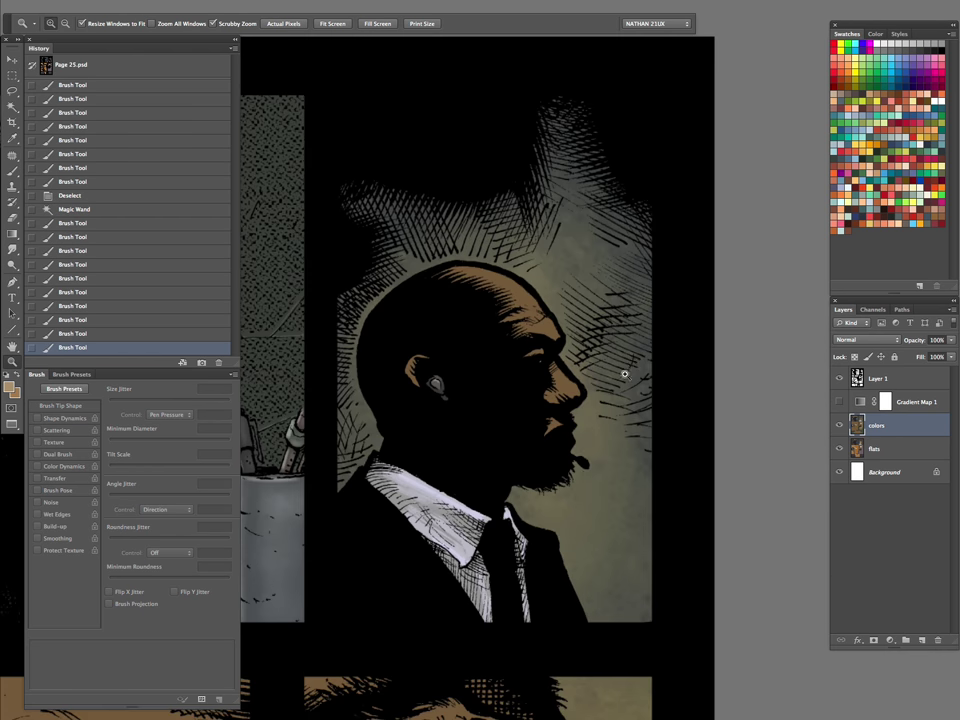
key(b)
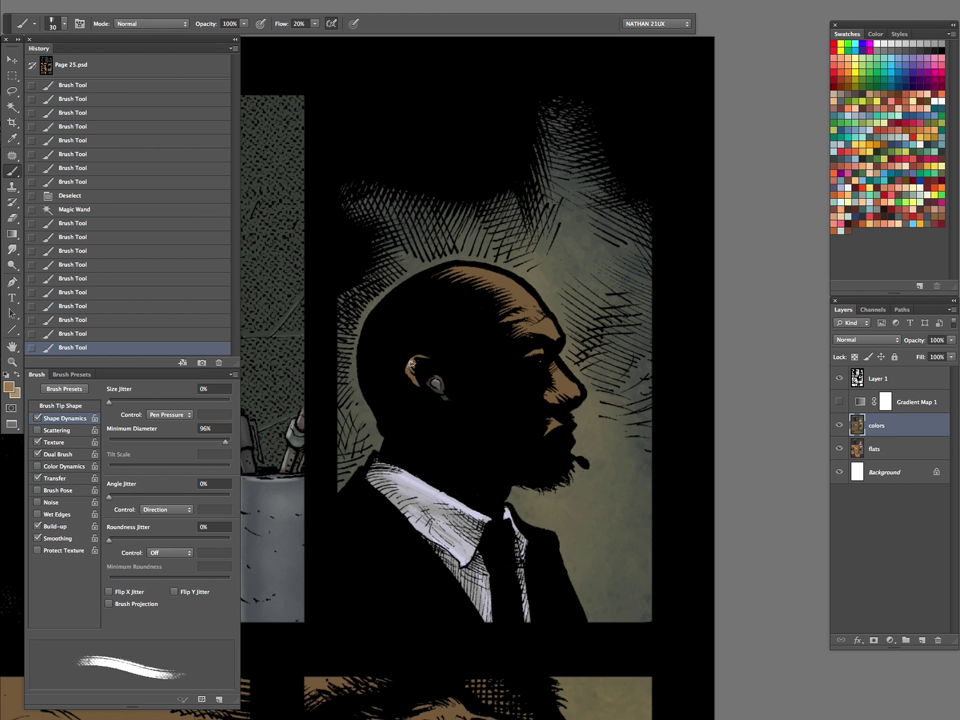
key(bracketright)
key(bracketright)
key(bracketright)
mouse_move(408, 242)
mouse_down()
mouse_move(522, 307)
mouse_move(564, 378)
mouse_move(552, 402)
mouse_up()
key(bracketleft)
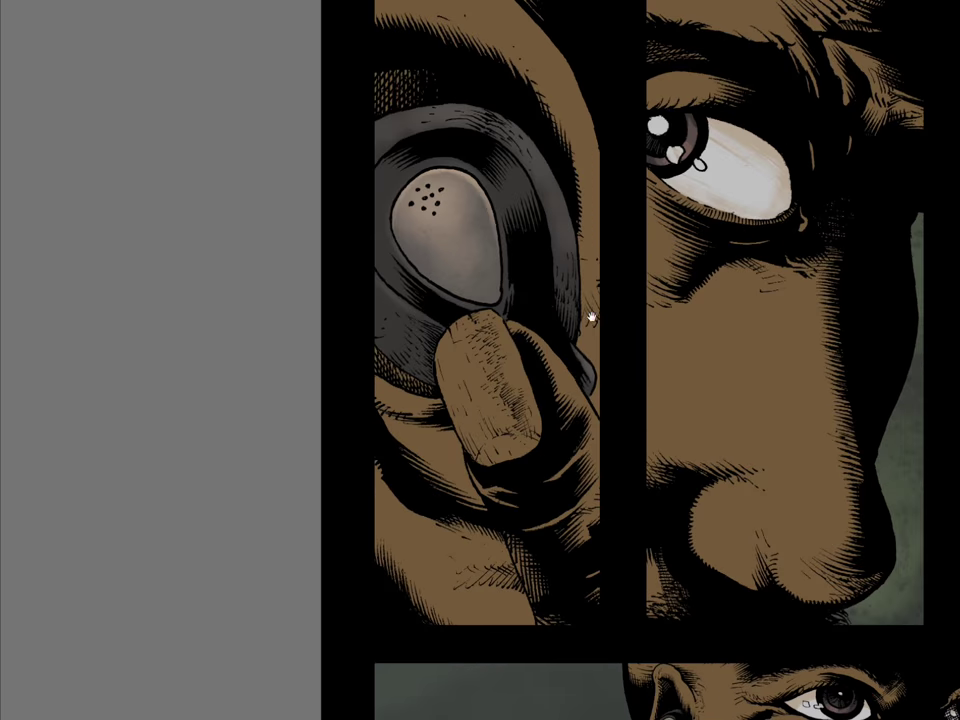
Magic Wand-select the finger holding the lens and hide the selection outline
key(Tab)
key(w)
click(515, 374)
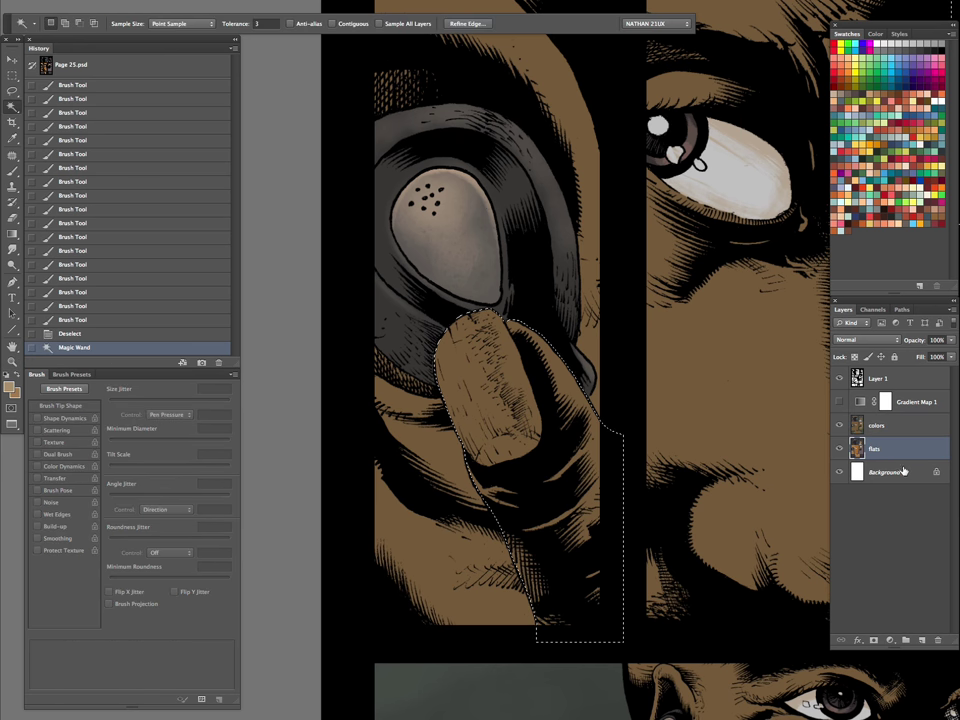
key(ctrl+h)
Paint lighter tan highlights along the hand, fingers and thumb tip
key(b)
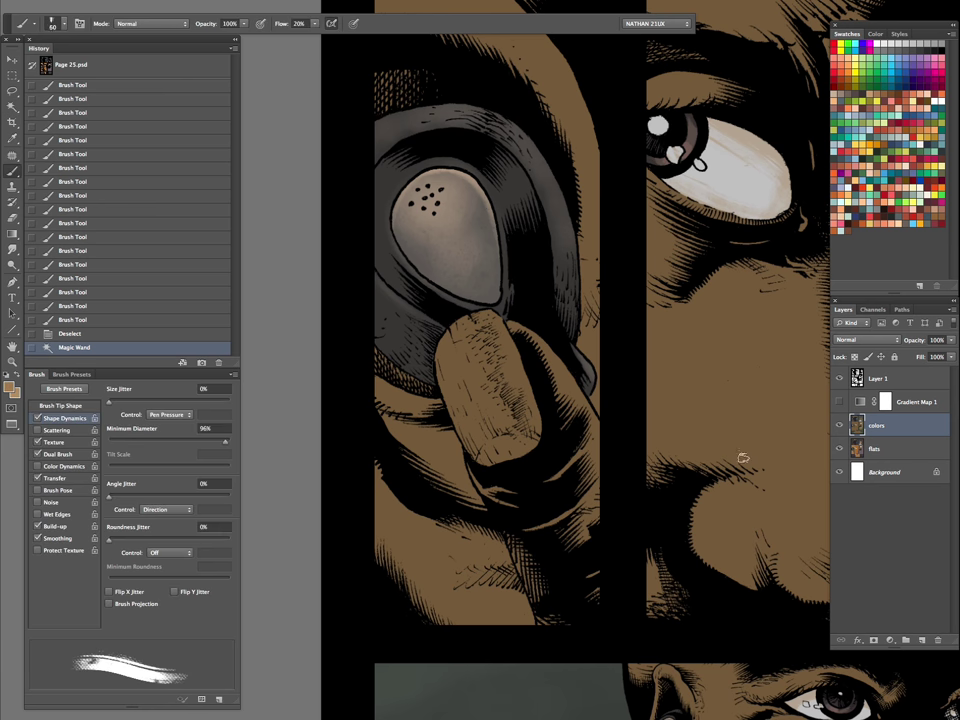
key(])
drag(568, 390, 565, 387)
drag(565, 387, 562, 385)
drag(584, 458, 580, 464)
drag(578, 467, 549, 528)
drag(549, 360, 559, 377)
drag(562, 380, 584, 388)
drag(584, 388, 594, 398)
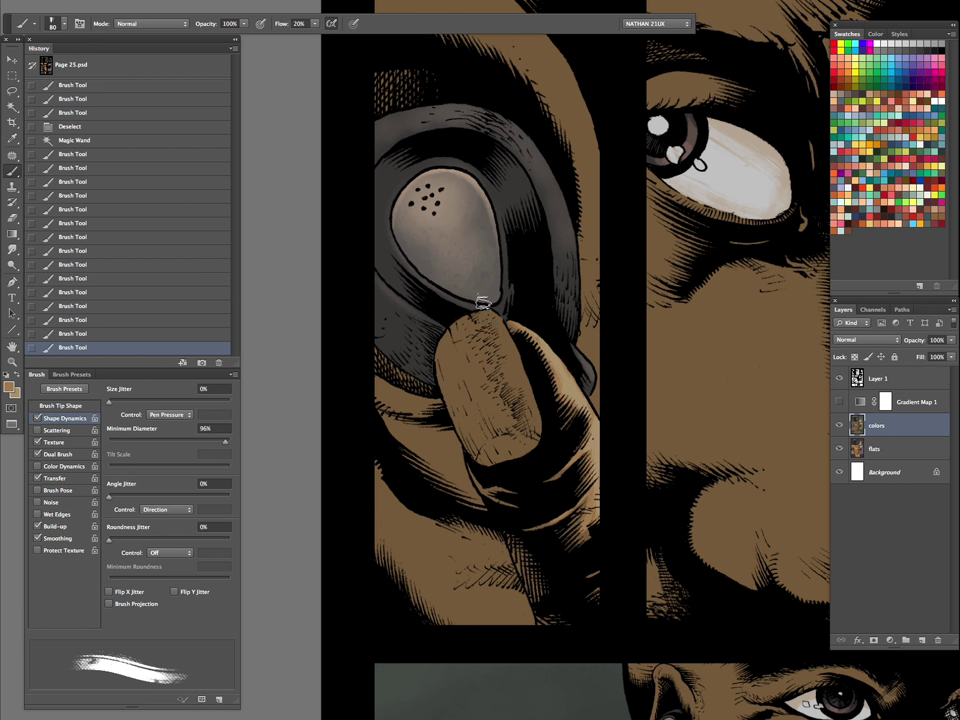
drag(490, 318, 516, 330)
key(bracketright)
key(bracketright)
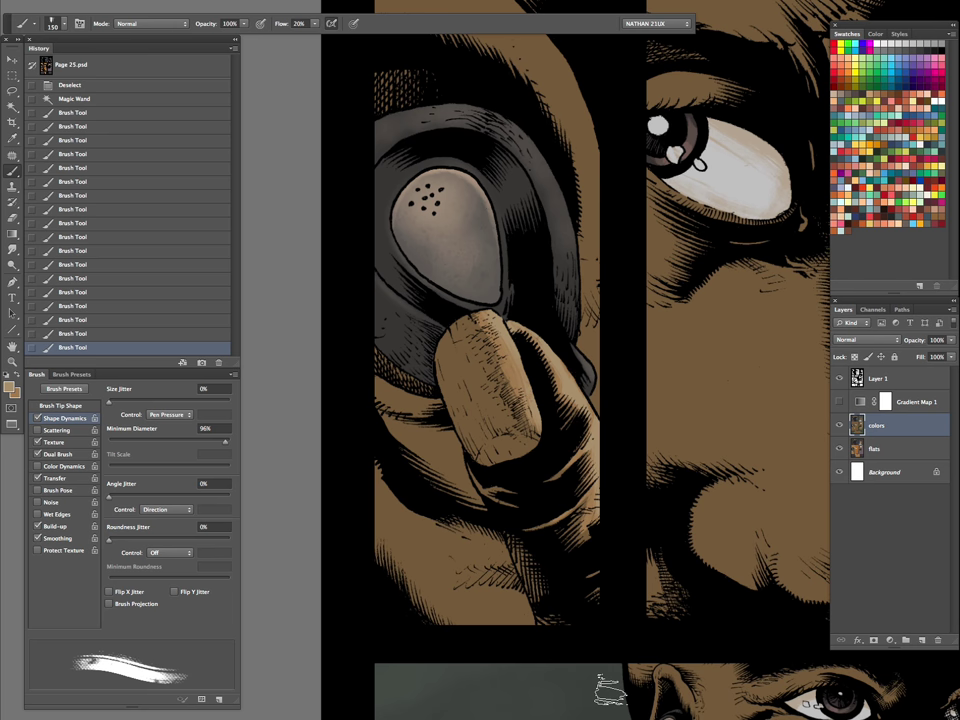
Reselect the left panel's skin area from the flats and zoom out to the whole panel
key(w)
key(ctrl+d)
click(533, 321)
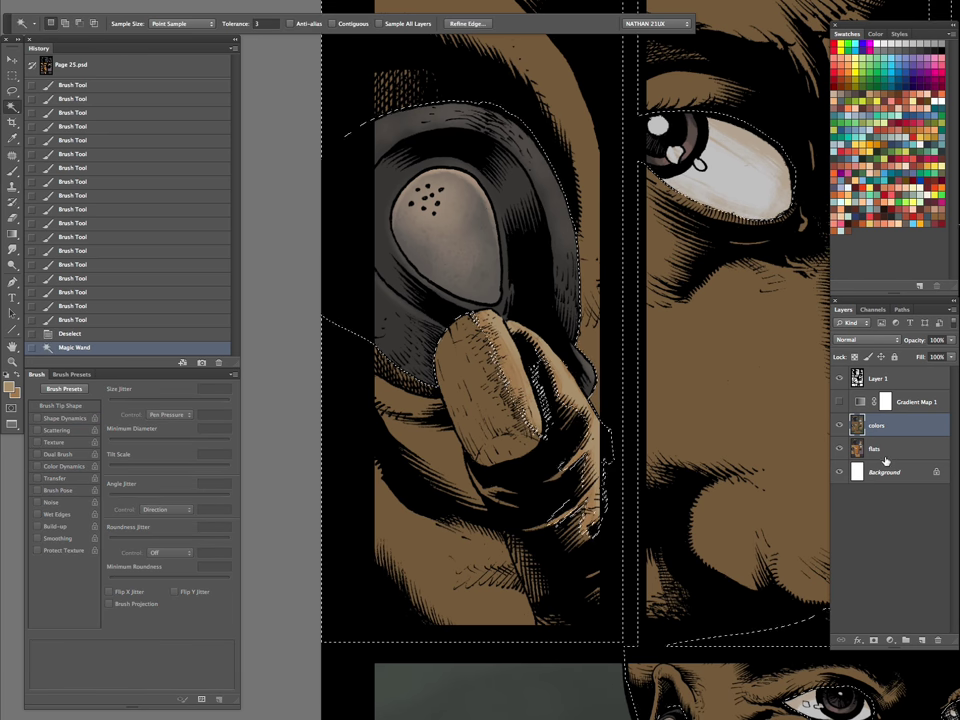
key(ctrl+d)
click(613, 219)
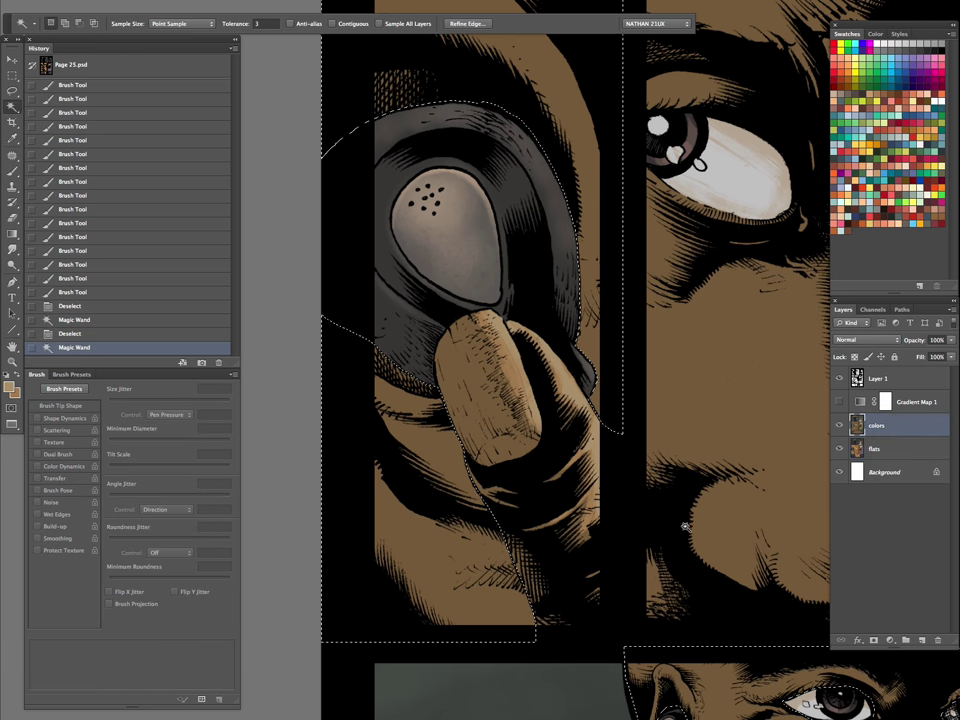
scroll(608, 401, up, 3)
key(z)
alt+click(613, 349)
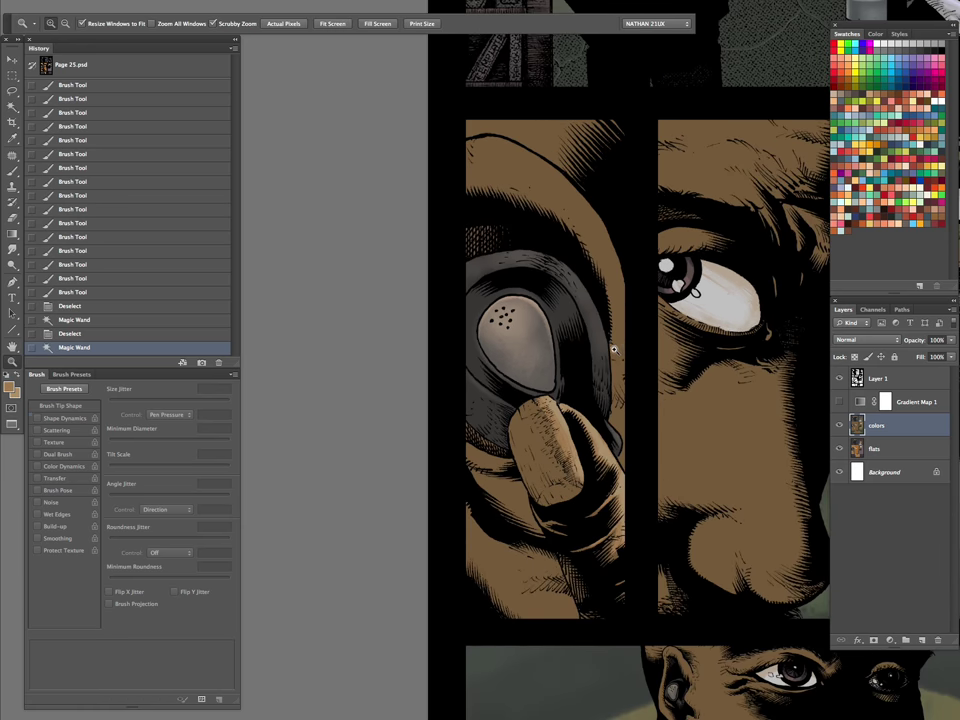
Lighten the brow and forehead above the eyepiece and along the goggle and hand edge
key(b)
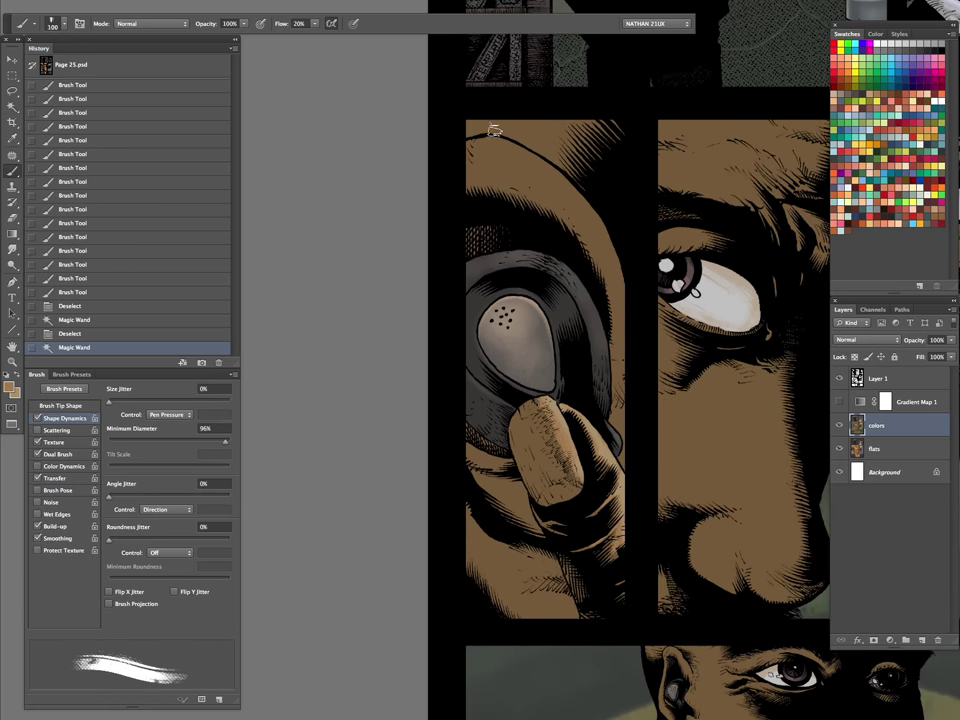
key(bracketright)
key(bracketright)
key(bracketright)
drag(476, 150, 465, 165)
drag(467, 140, 466, 160)
key(bracketright)
key(bracketright)
drag(472, 145, 470, 170)
drag(478, 150, 472, 175)
drag(479, 155, 475, 180)
drag(590, 215, 595, 240)
mouse_move(598, 235)
mouse_down()
mouse_move(622, 330)
mouse_move(618, 380)
mouse_up()
drag(621, 394, 604, 489)
Add a small touch-up stroke with varied brush sizes, then fit the whole page on screen
key(bracketleft)
drag(492, 463, 463, 450)
key(bracketleft)
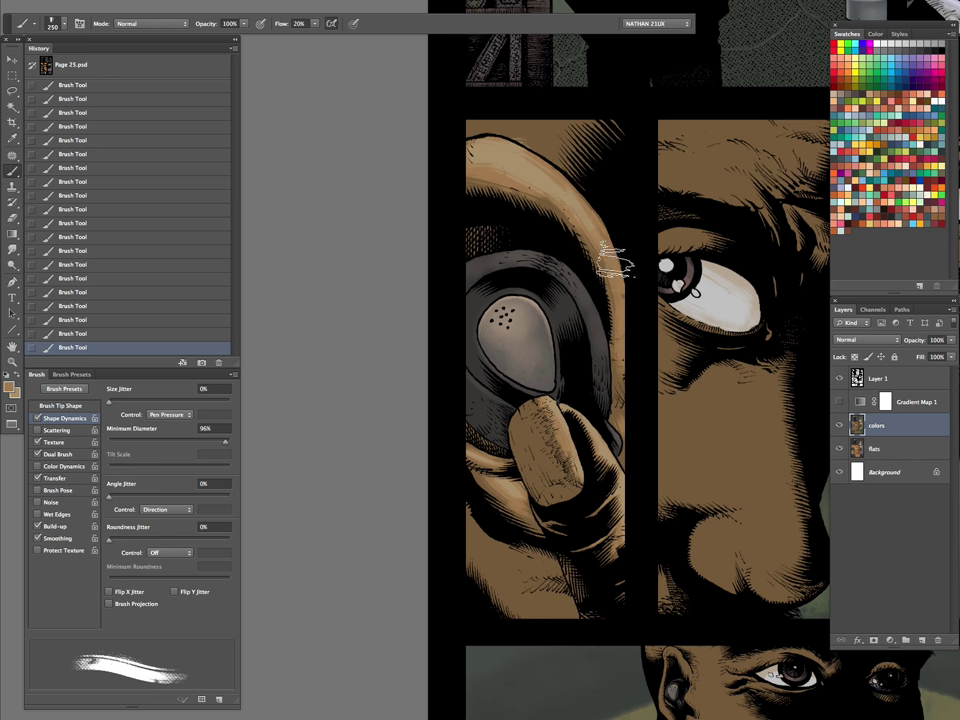
key(bracketright)
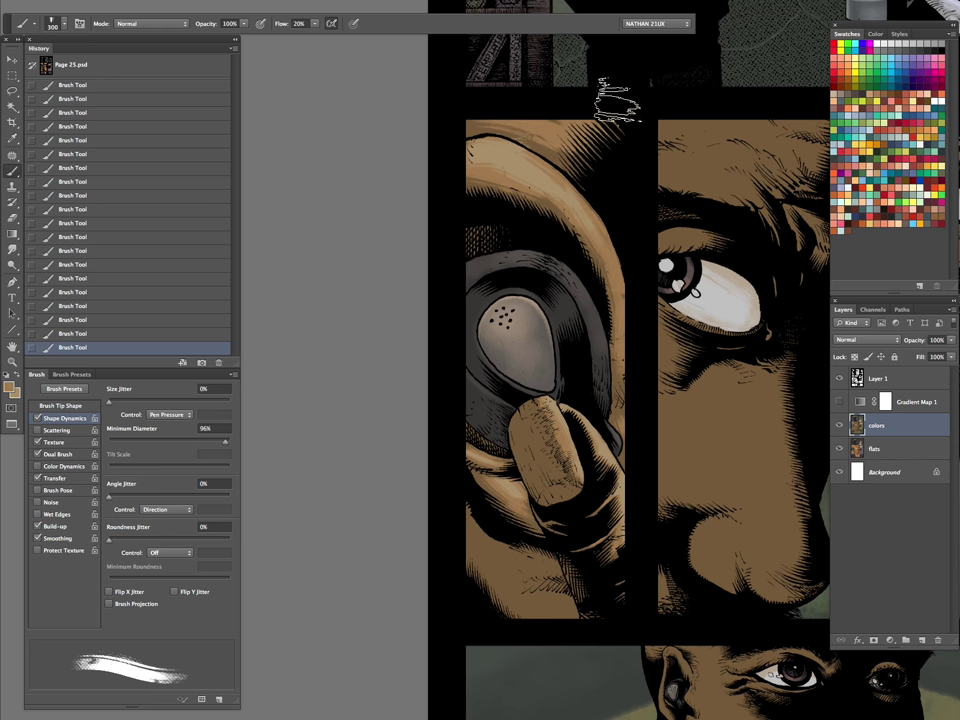
key(bracketright)
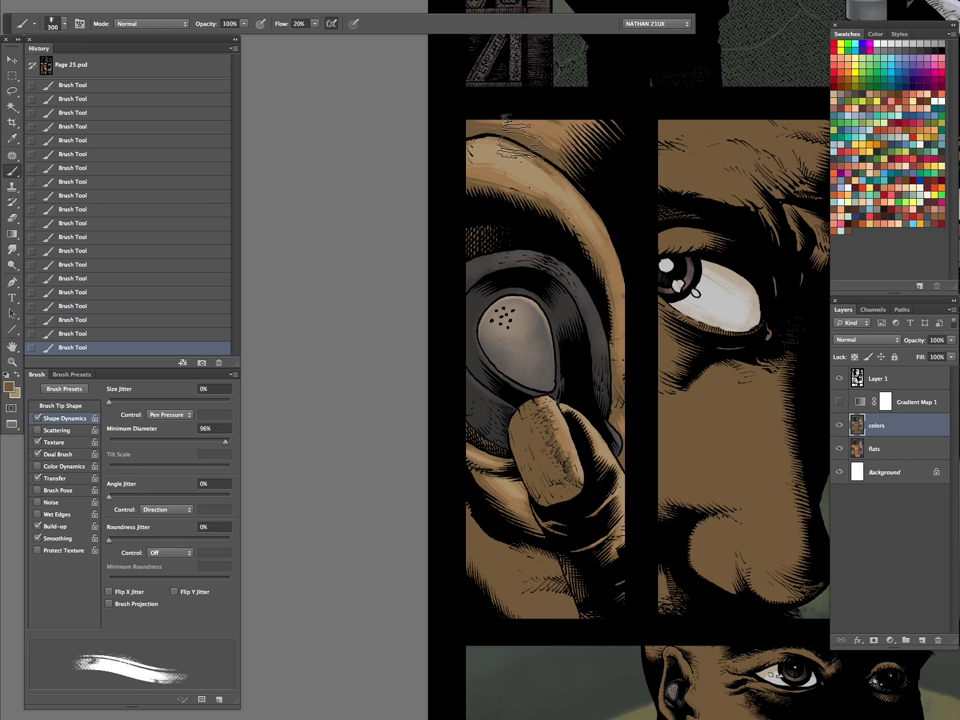
key(bracketleft)
key(bracketleft)
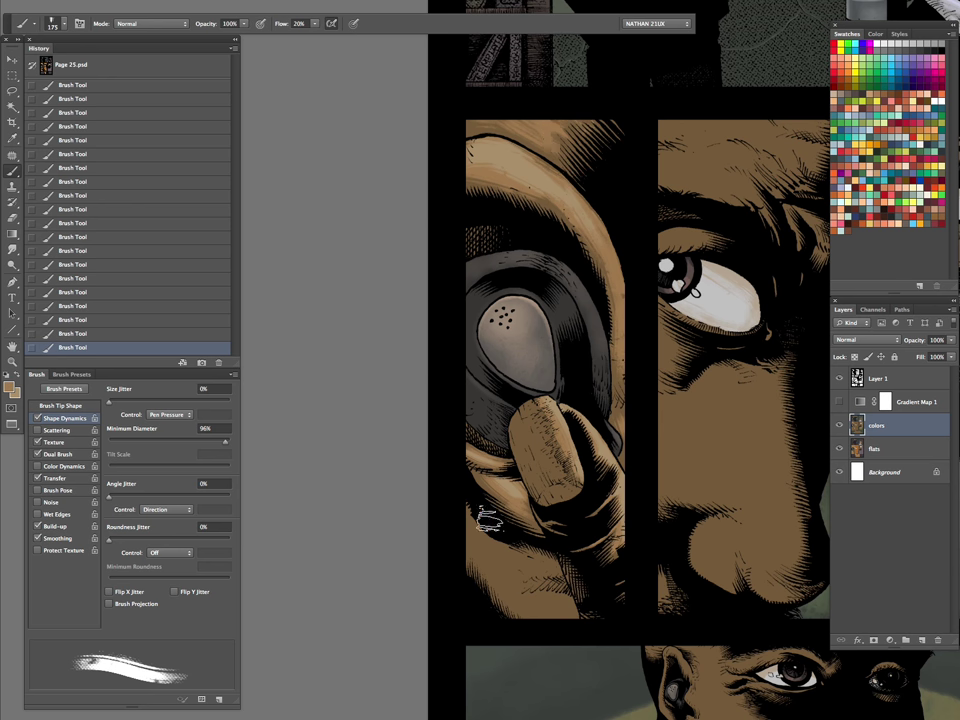
key(bracketleft)
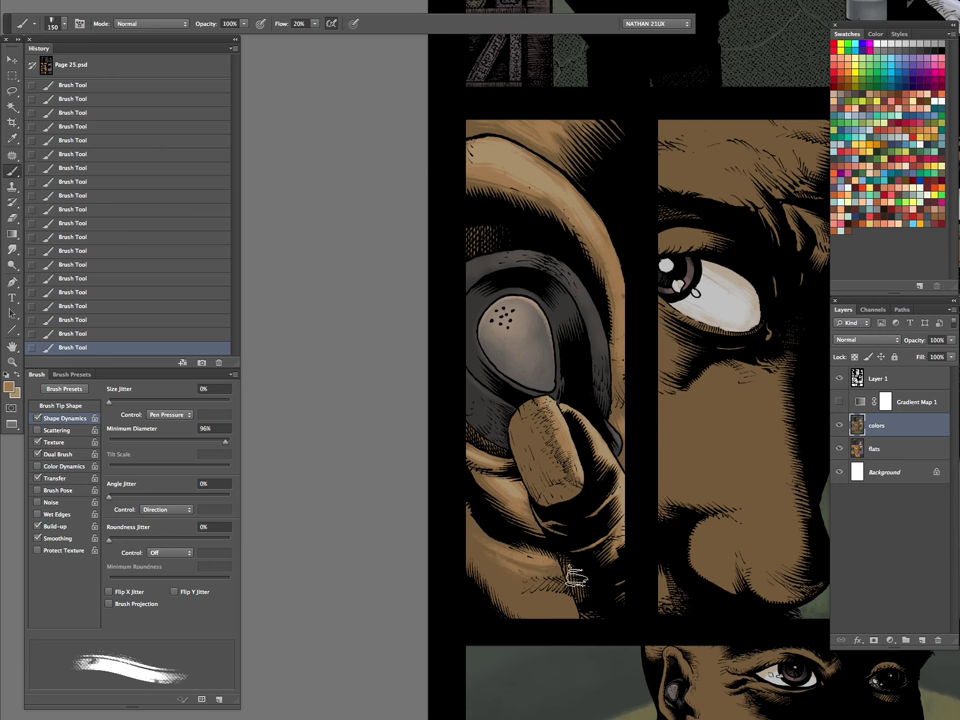
key(bracketright)
key(bracketright)
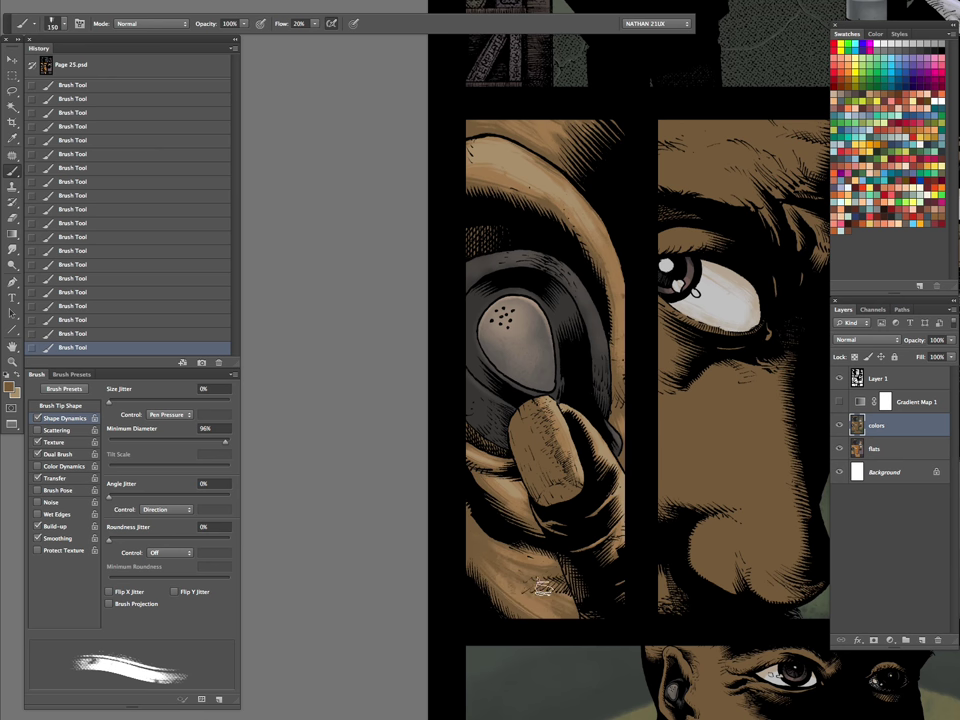
key(bracketleft)
key(bracketleft)
key(bracketleft)
key(bracketleft)
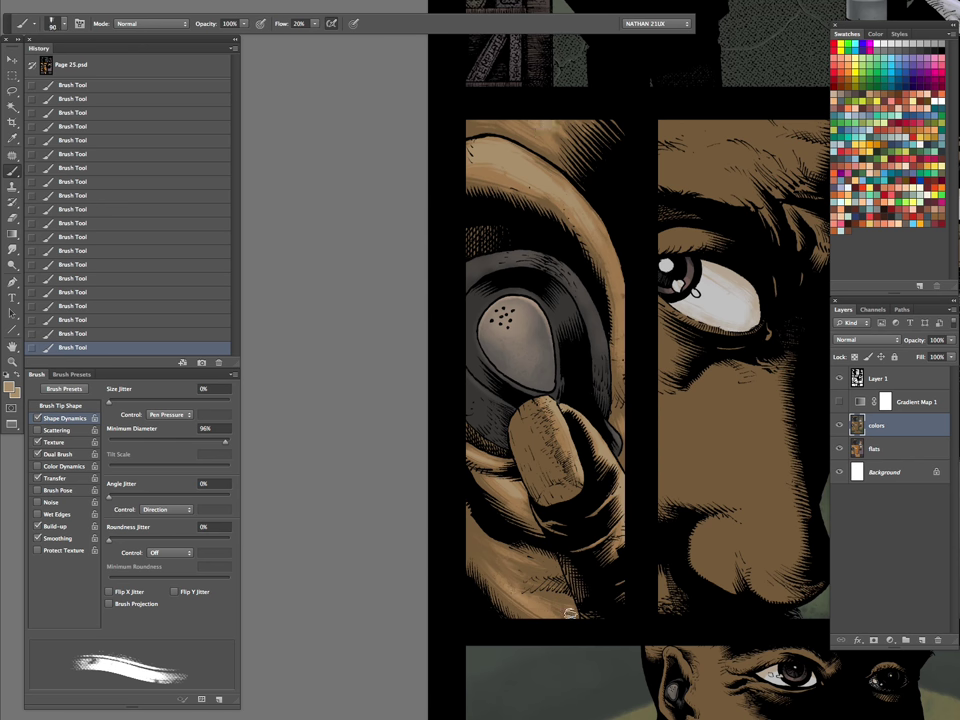
key(z)
key(ctrl+0)
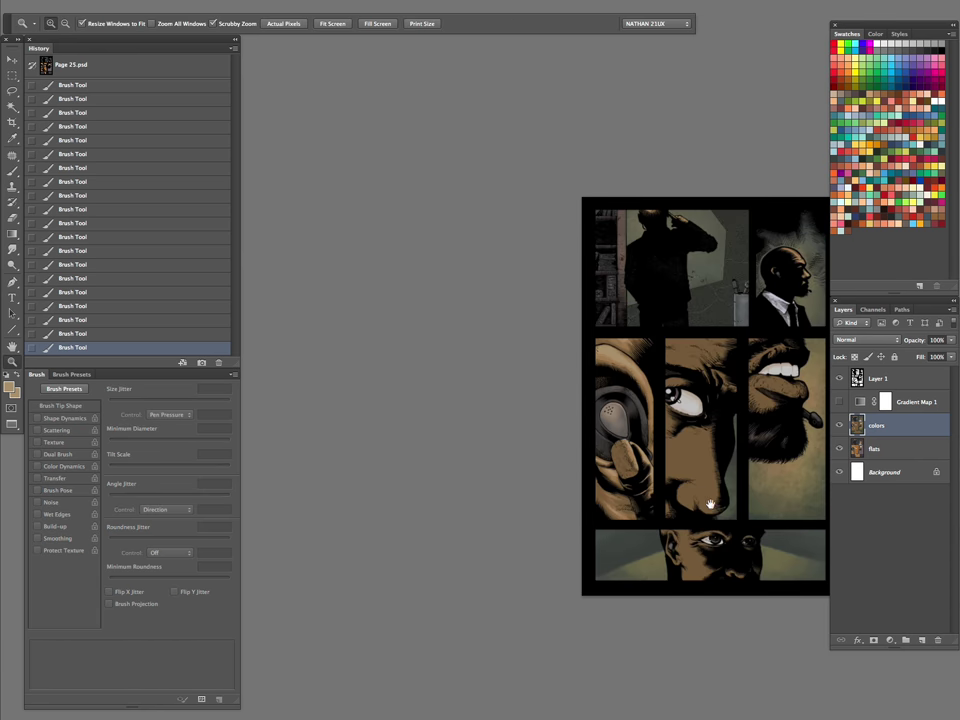
Select the right middle panel's skin on flats, return to colors, and go full-screen on black
key(alt+bracketleft)
key(ctrl+d)
key(w)
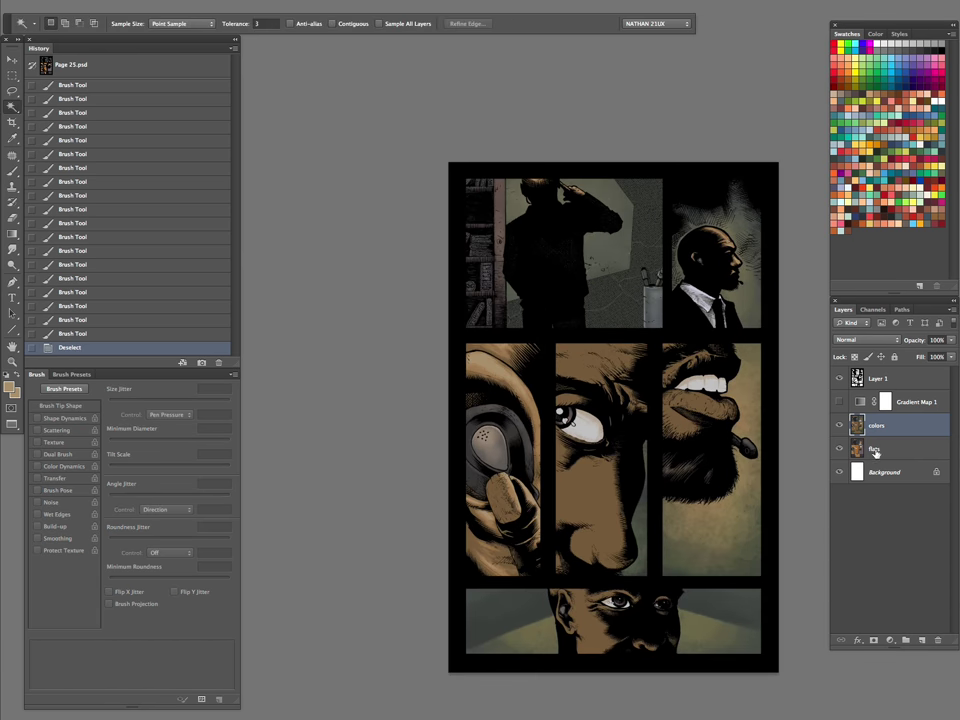
click(680, 383)
key(alt+bracketright)
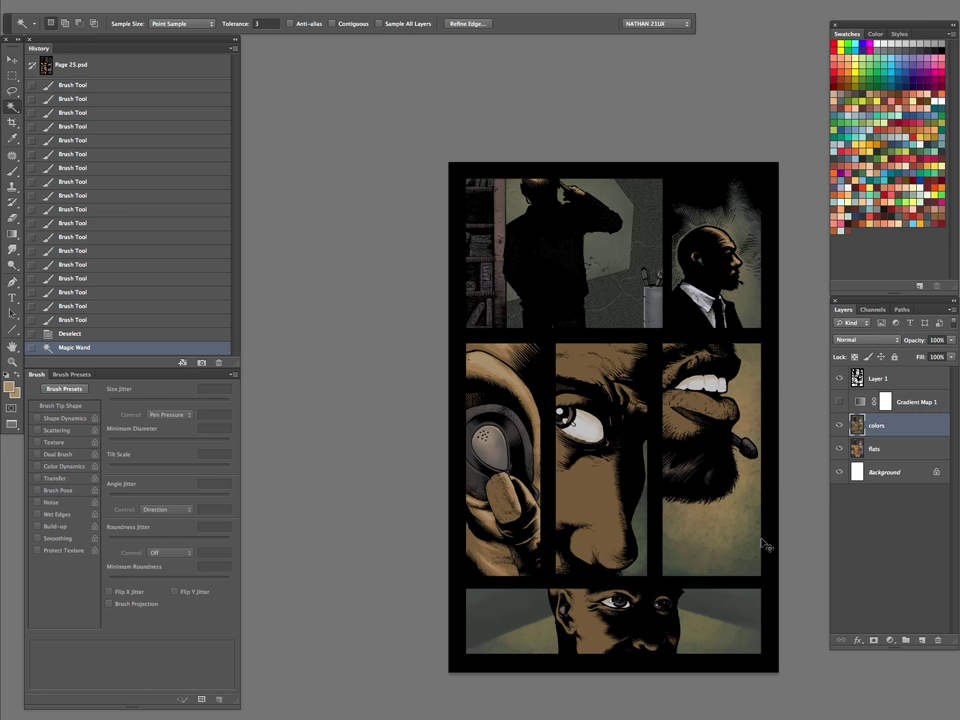
key(f)
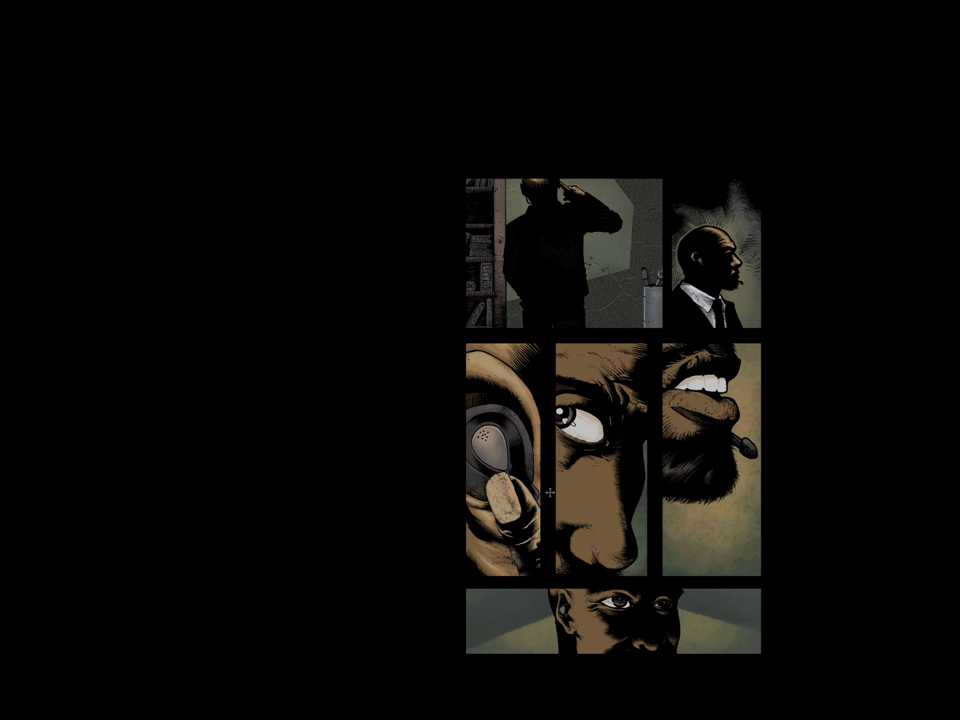
scroll(513, 394, up, 4)
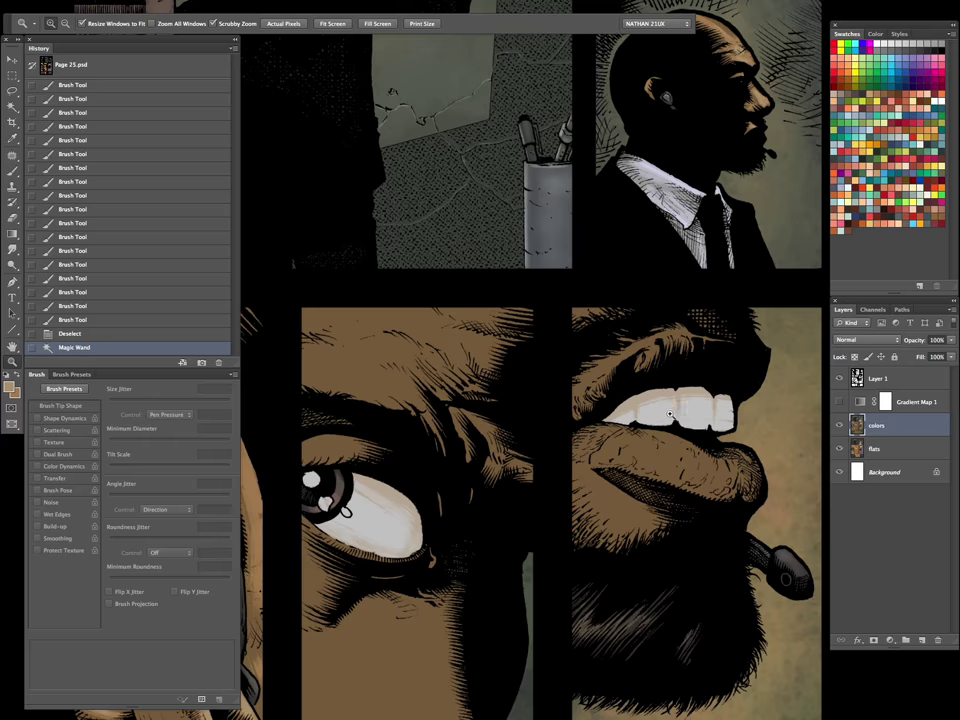
Paint lighter tan shading on the forehead and the lip below the teeth
key(b)
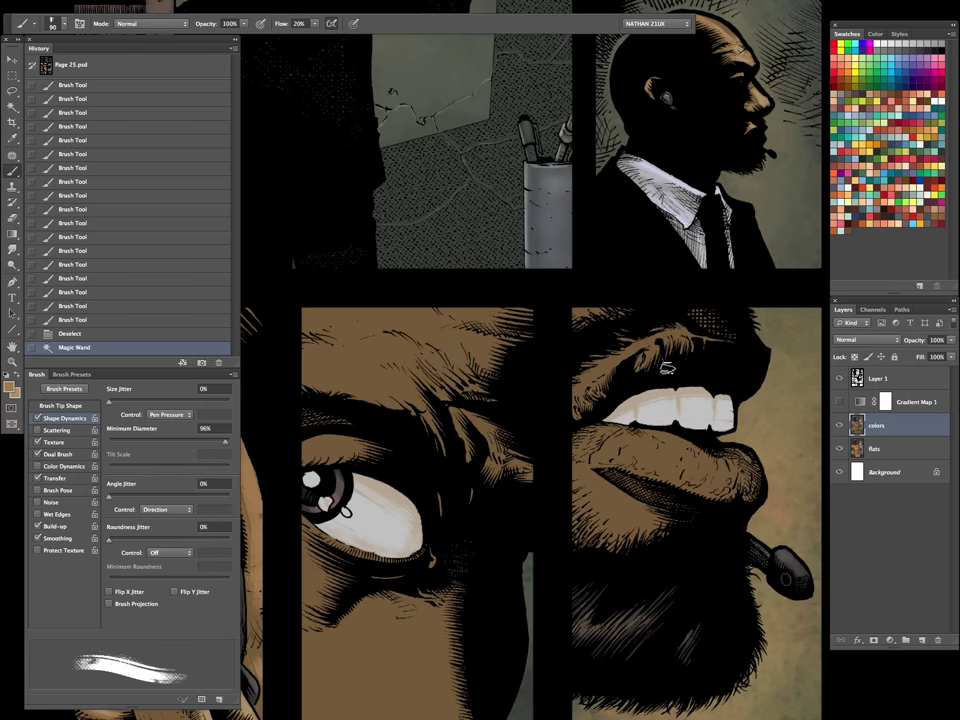
mouse_move(668, 335)
mouse_down()
mouse_move(600, 364)
mouse_move(627, 372)
mouse_move(638, 298)
mouse_up()
key(bracketright)
key(bracketright)
key(bracketright)
key(bracketright)
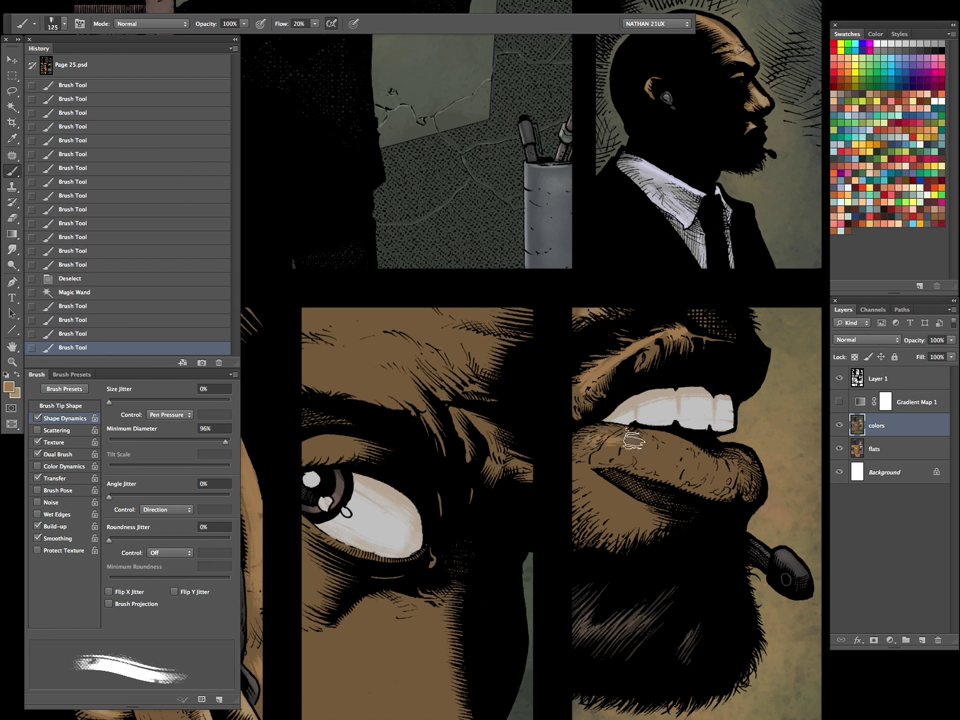
key(bracketleft)
key(bracketleft)
key(bracketleft)
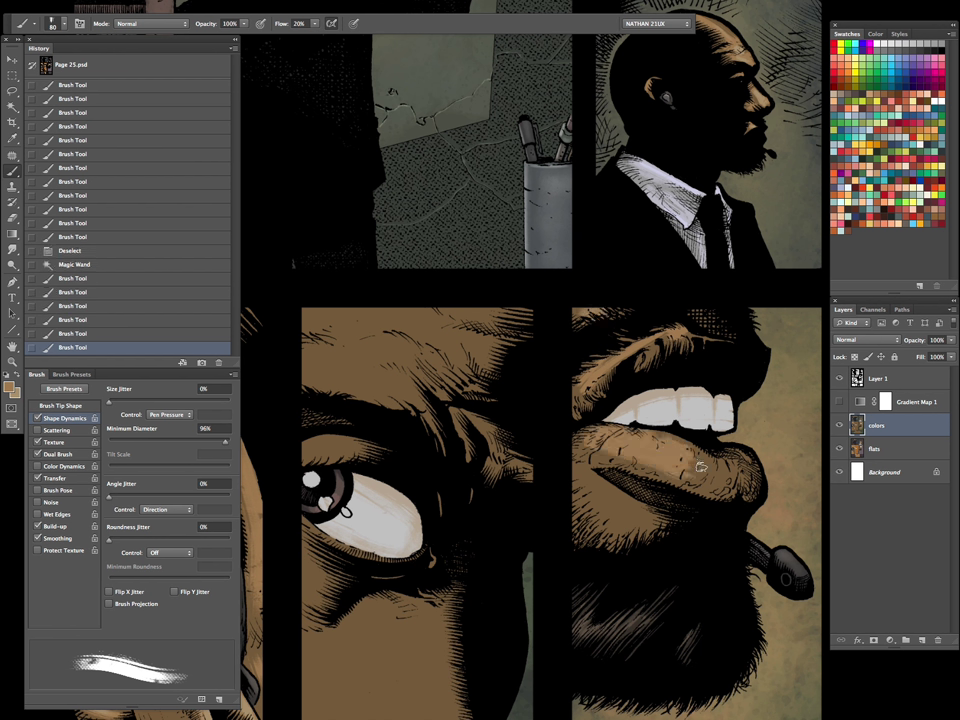
mouse_move(700, 479)
mouse_down()
mouse_move(714, 438)
mouse_move(690, 462)
mouse_up()
drag(679, 458, 645, 457)
Build up light tan highlights across the smoking man's lower lip
key(bracketright)
drag(576, 473, 618, 450)
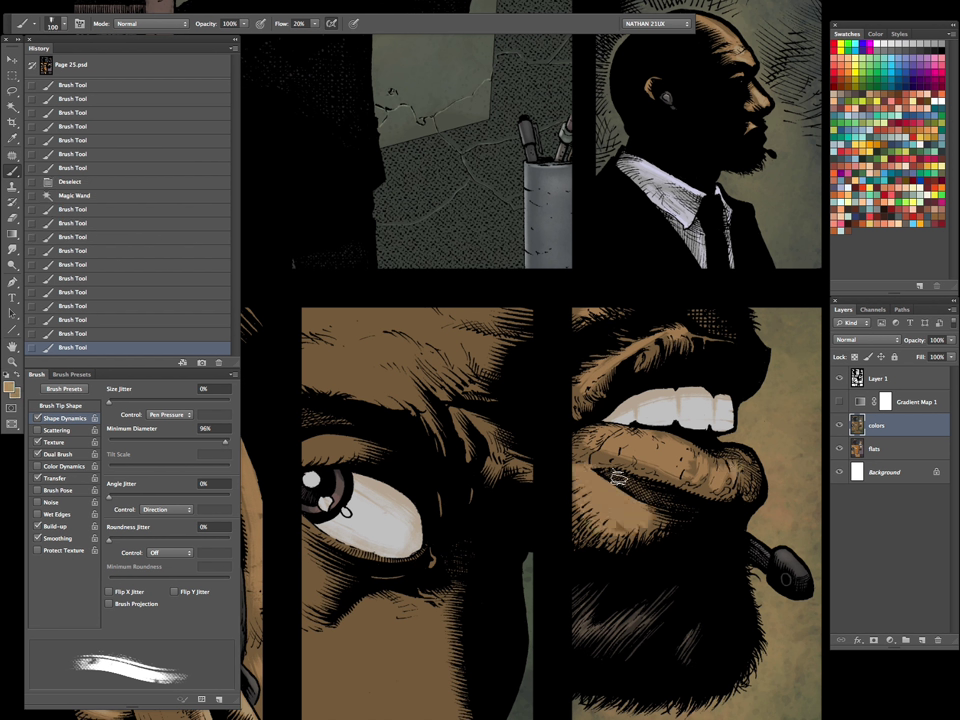
key(bracketleft)
drag(669, 453, 708, 450)
drag(710, 450, 720, 449)
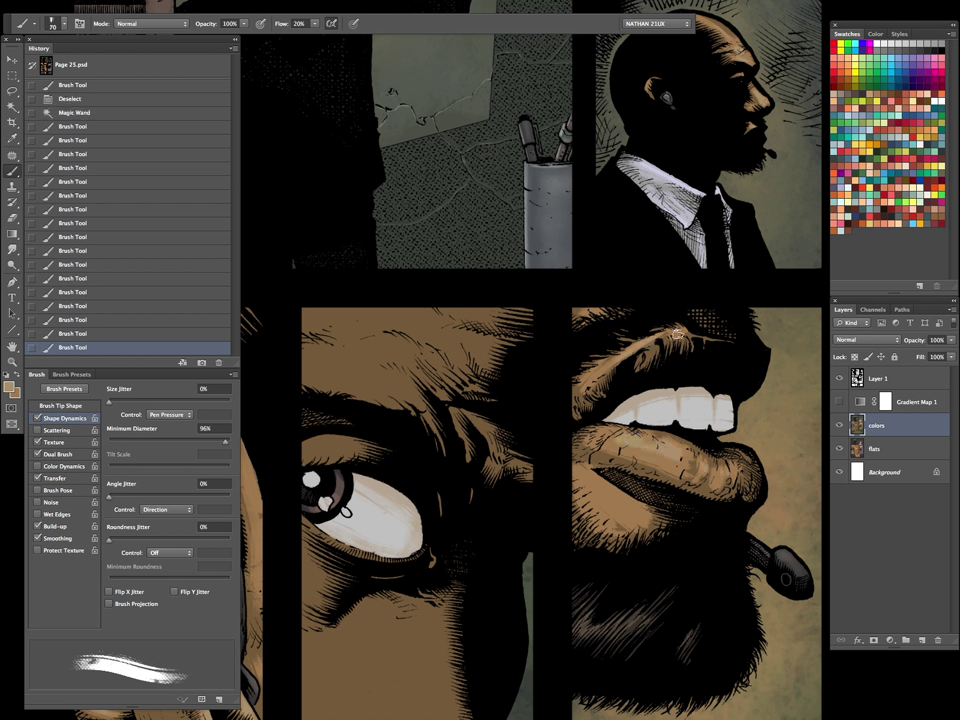
key(bracketright)
drag(666, 497, 620, 507)
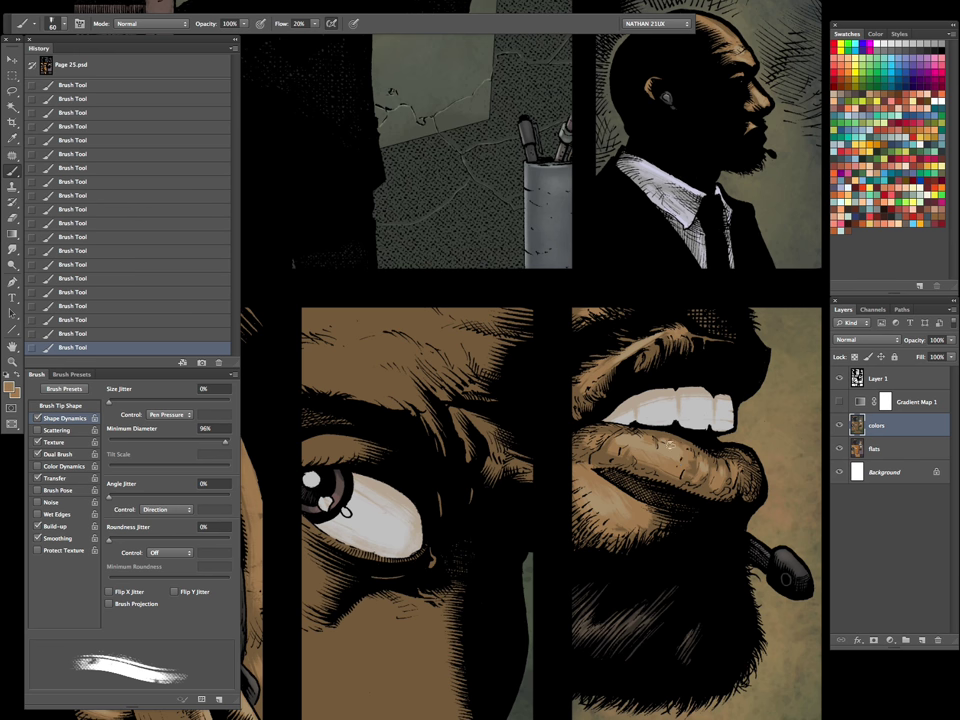
key(h)
click(650, 510)
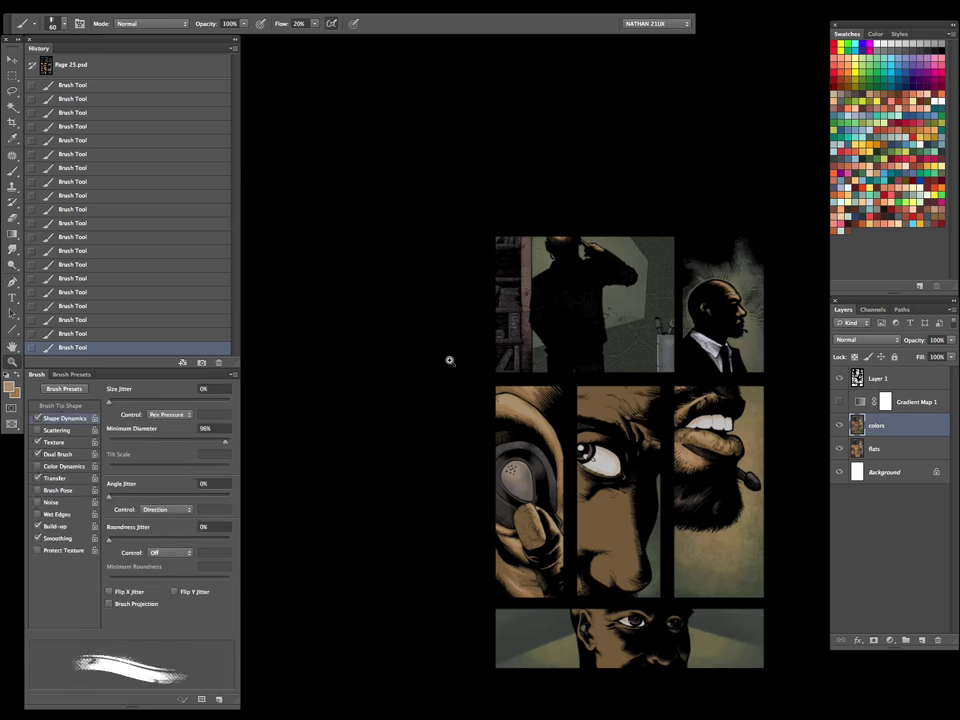
Sample a skin colour with the Eyedropper near the middle panels' eyes
drag(541, 421, 584, 402)
key(i)
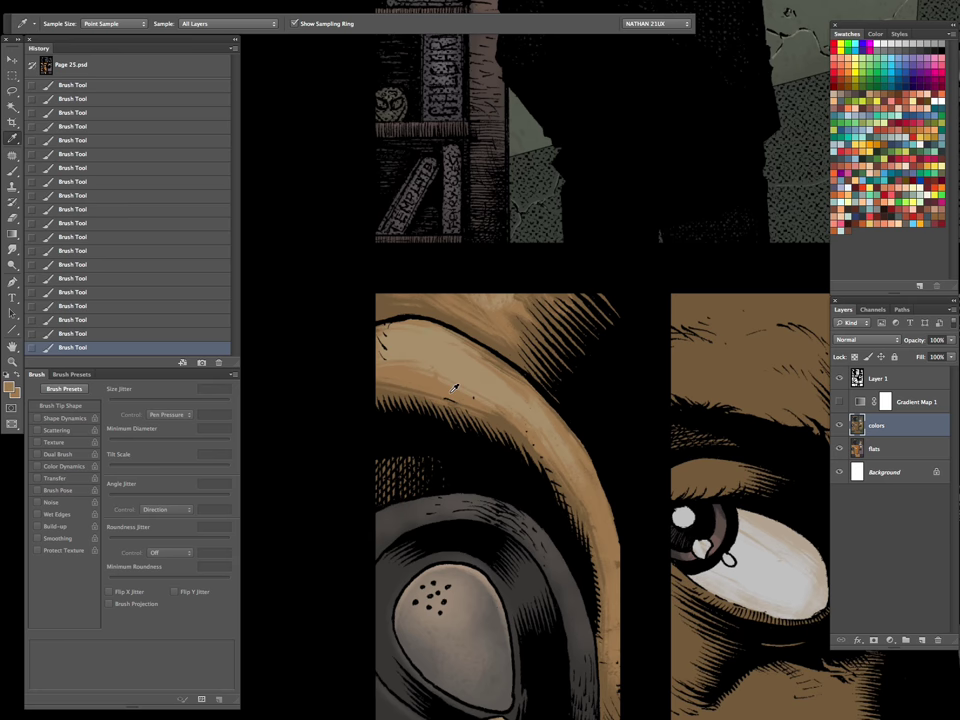
drag(748, 508, 643, 433)
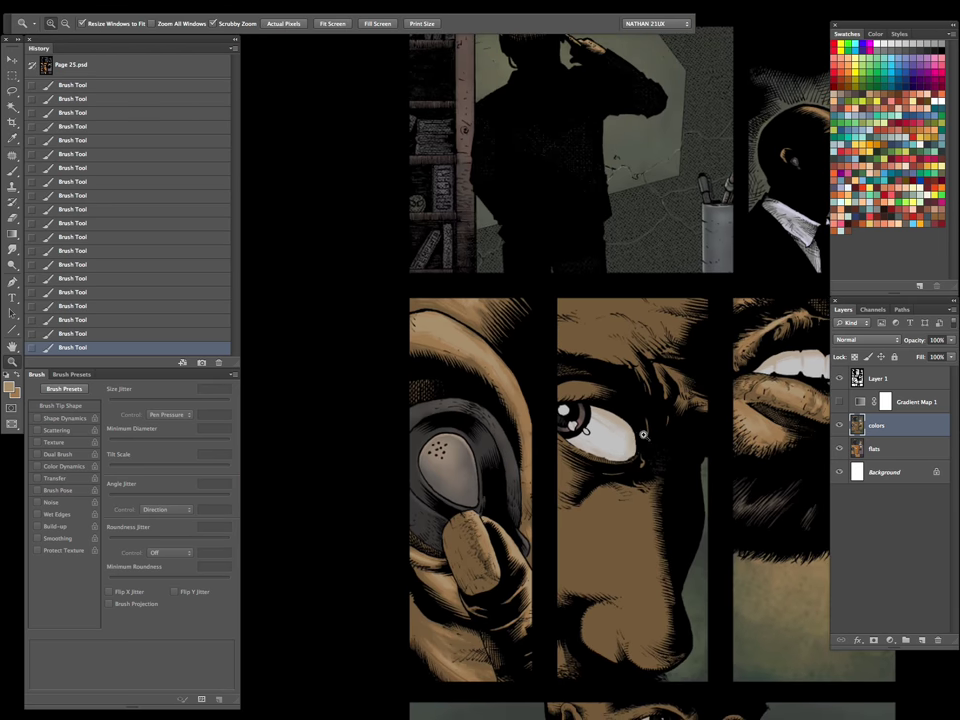
key(b)
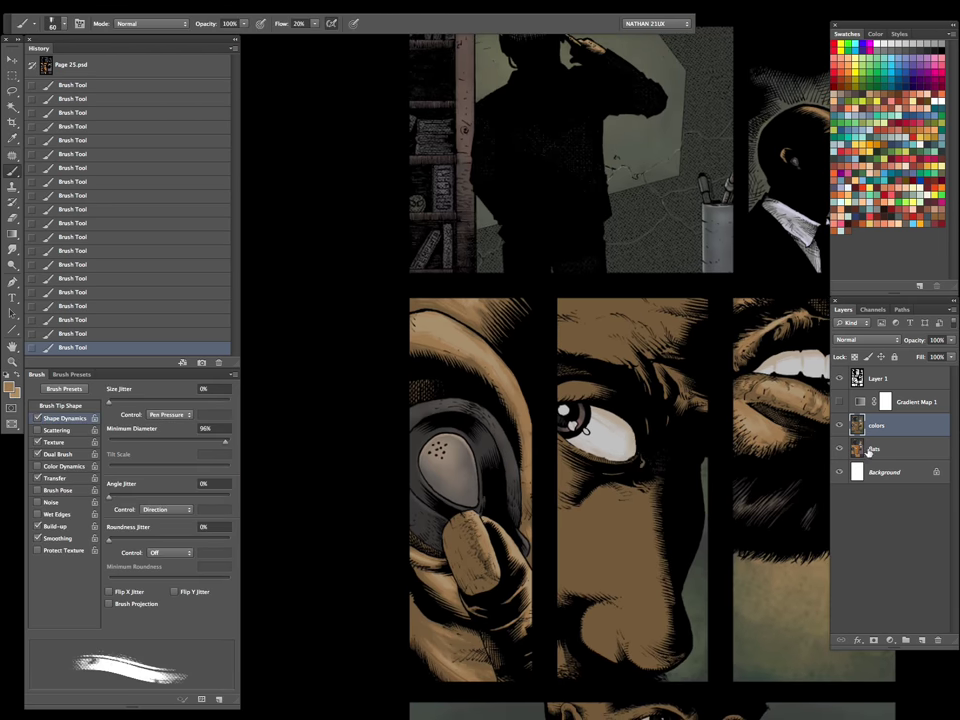
Magic Wand the centre panel's face on flats, switch back to colors, and hide the outline
click(869, 450)
key(ctrl+d)
key(w)
click(653, 346)
click(897, 426)
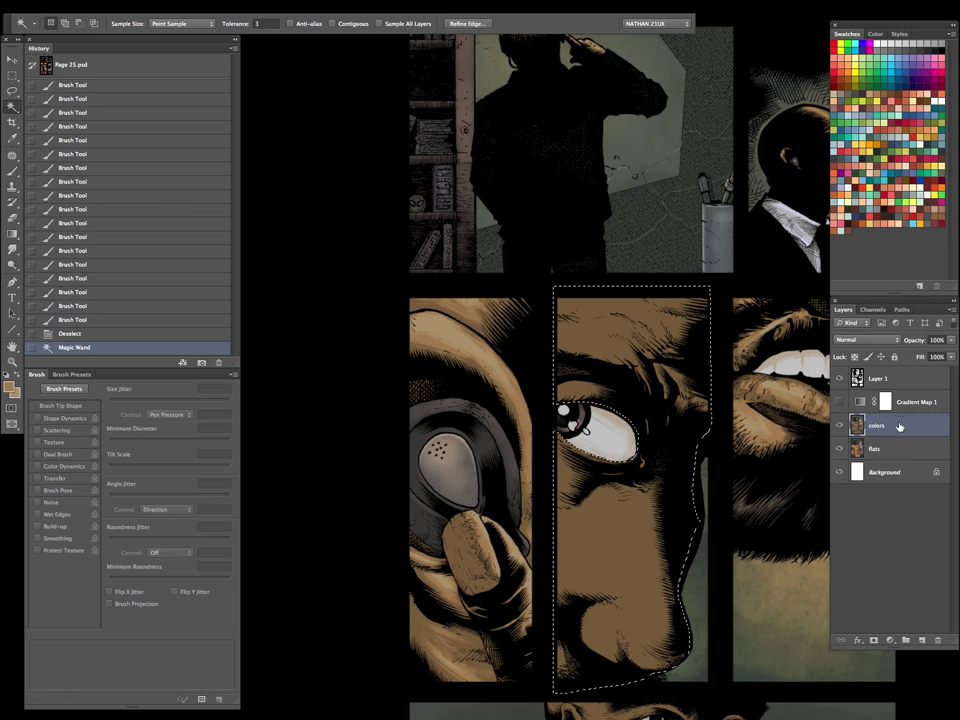
key(ctrl+h)
Paint soft tan shading over the centre face and along the nose ridge
key(b)
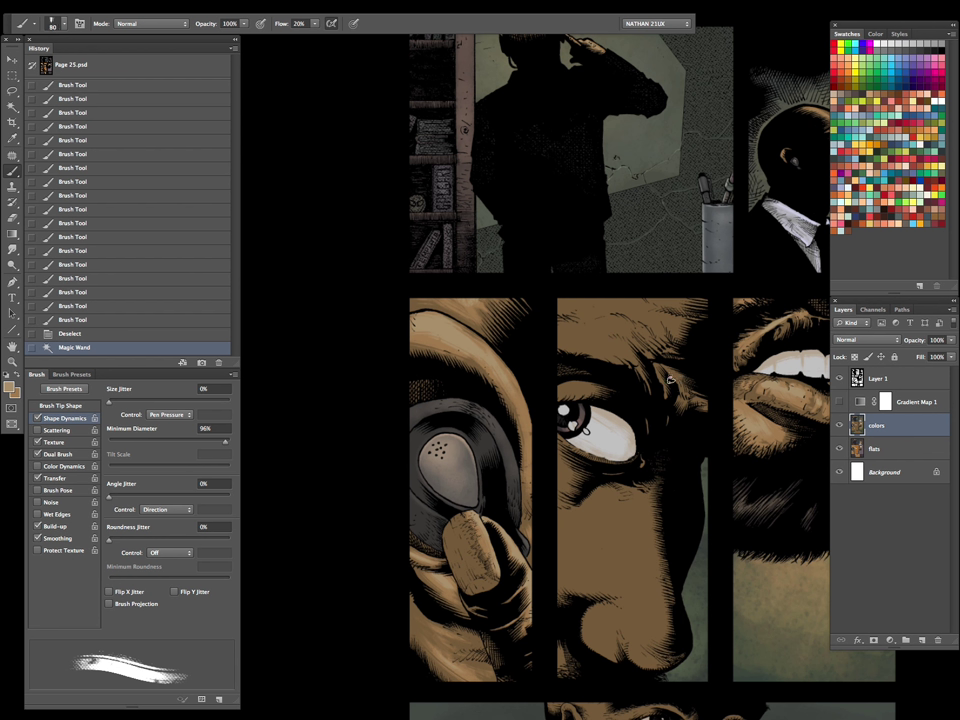
mouse_move(654, 368)
mouse_down()
mouse_move(604, 336)
mouse_move(580, 334)
mouse_move(567, 305)
mouse_move(650, 390)
mouse_up()
drag(703, 480, 697, 370)
drag(578, 342, 570, 386)
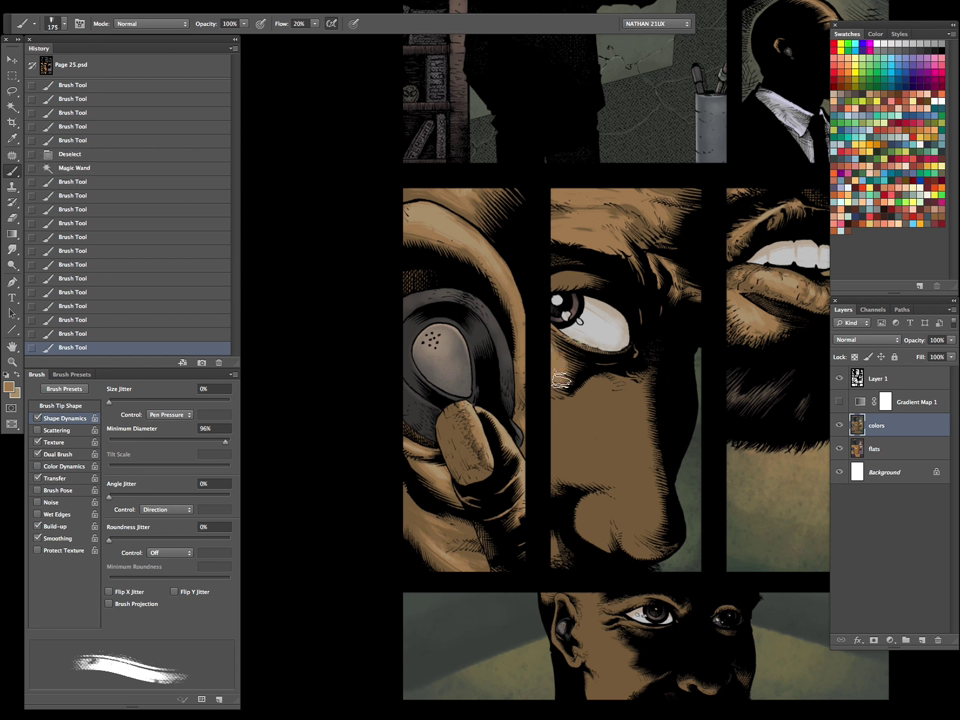
key(bracketright)
key(bracketright)
key(bracketright)
Refine the eye and cheek modelling with varied brush sizes, then zoom out to more panels
key(bracketright)
key(bracketright)
key(bracketright)
drag(628, 514, 632, 501)
mouse_move(625, 384)
mouse_down()
mouse_move(637, 518)
mouse_move(625, 476)
mouse_up()
key(bracketright)
key(bracketright)
key(bracketright)
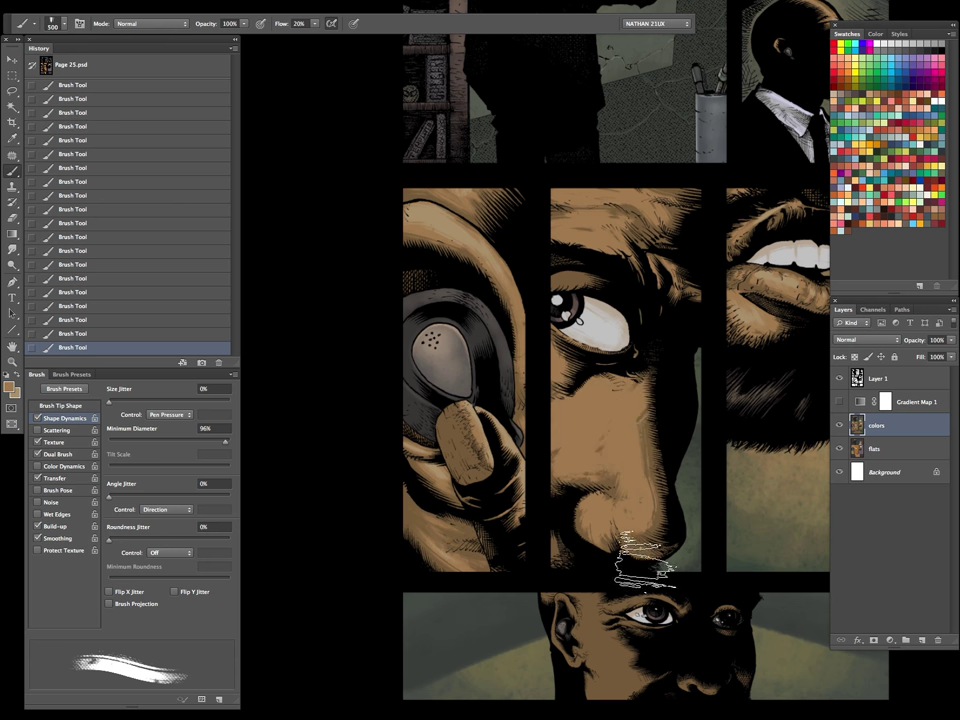
key(bracketleft)
key(bracketleft)
key(bracketleft)
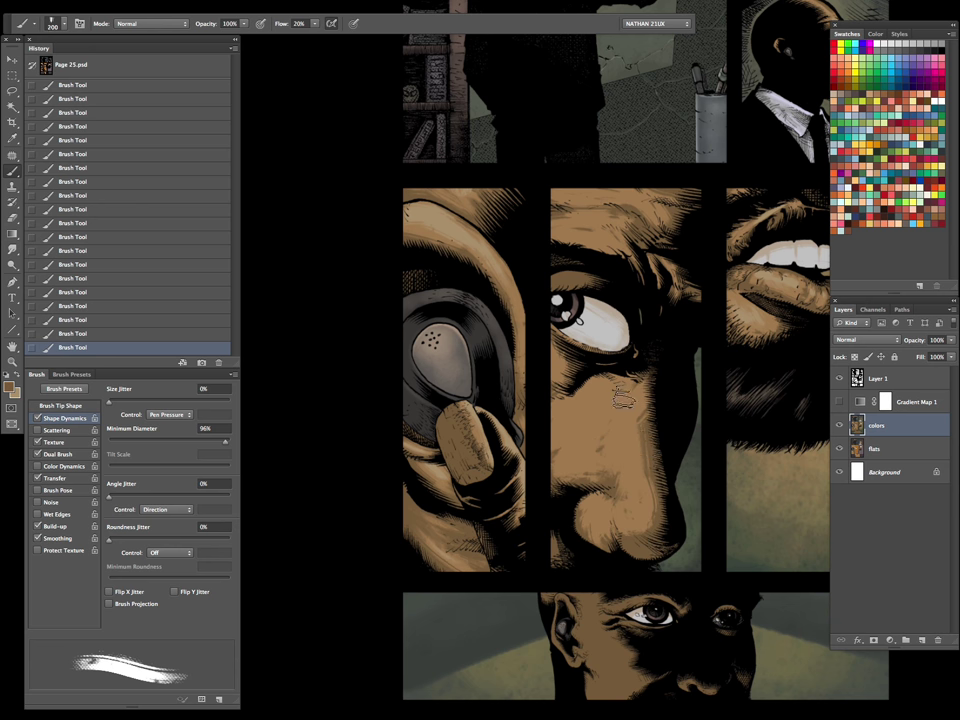
key(bracketright)
key(bracketright)
key(bracketright)
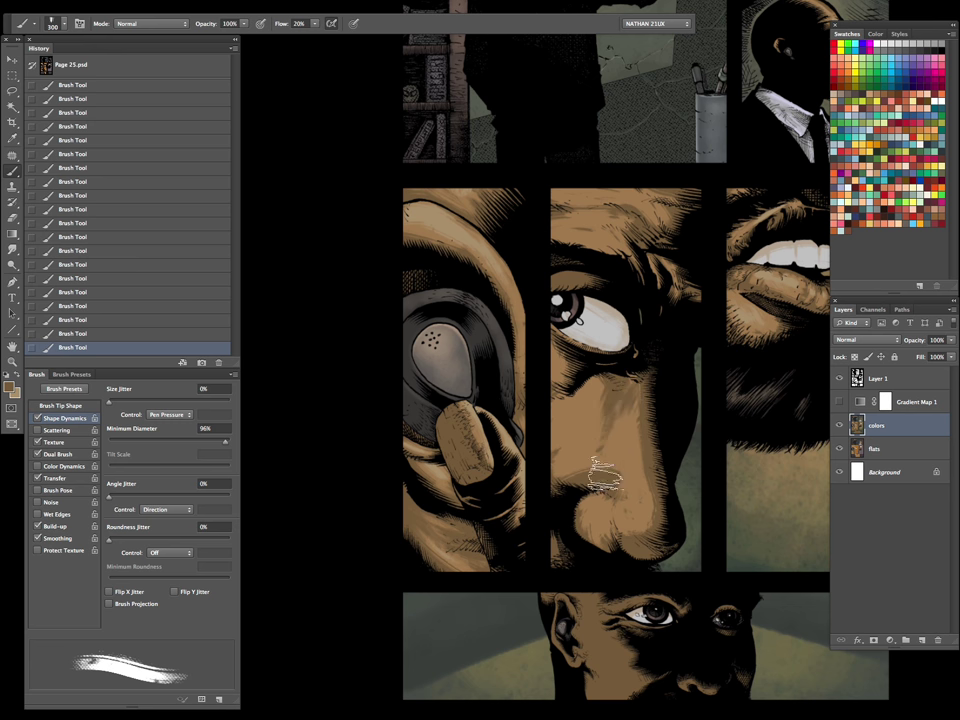
key(bracketleft)
key(bracketleft)
key(bracketleft)
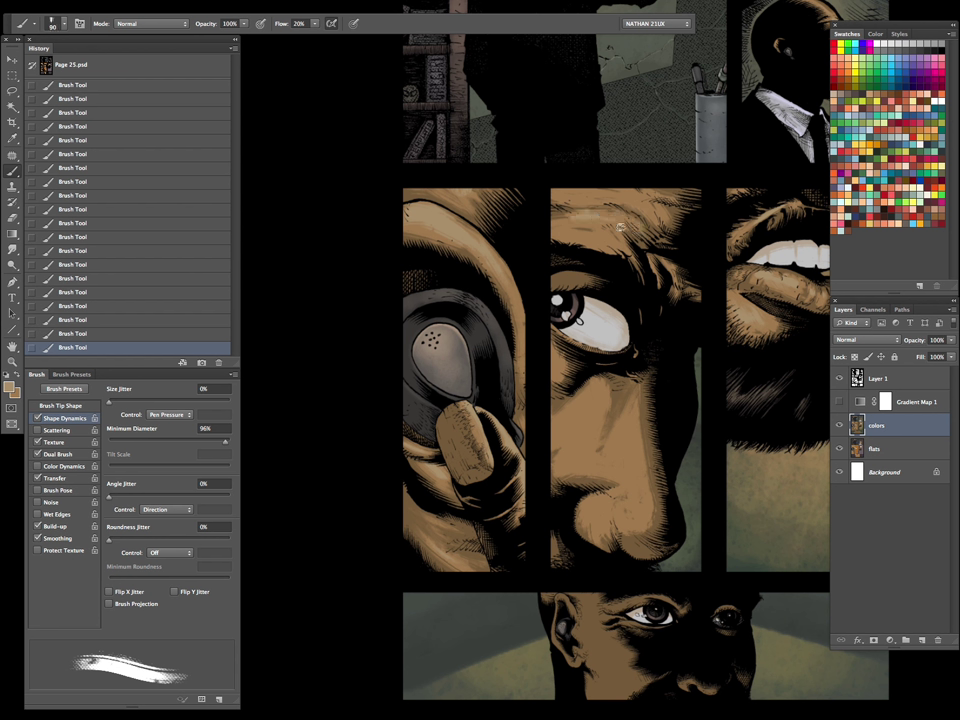
key(bracketleft)
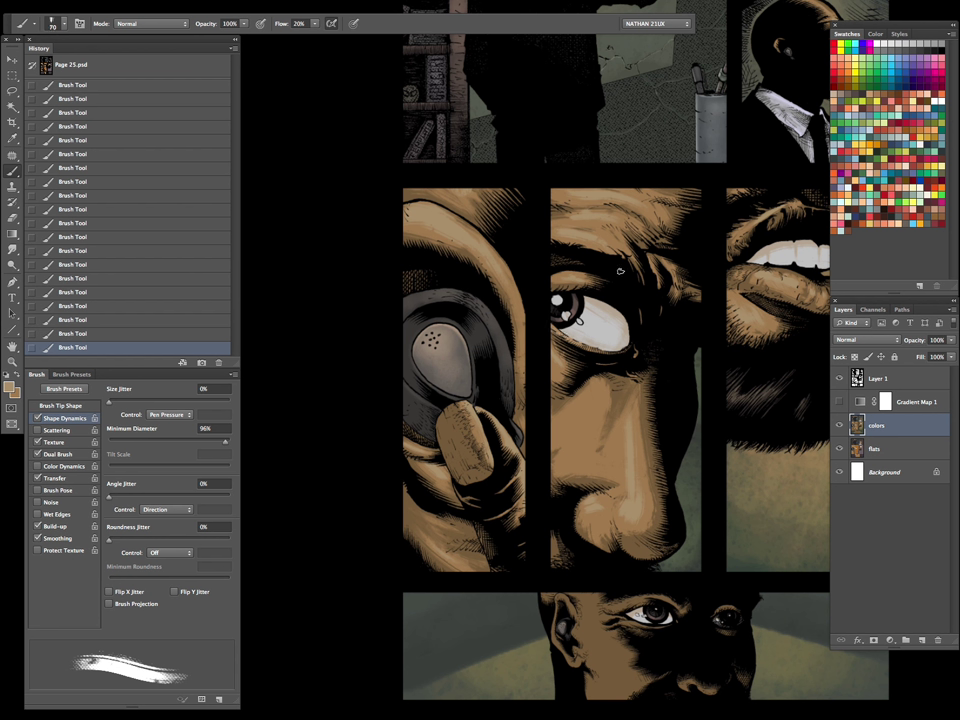
key(bracketright)
key(bracketright)
key(bracketright)
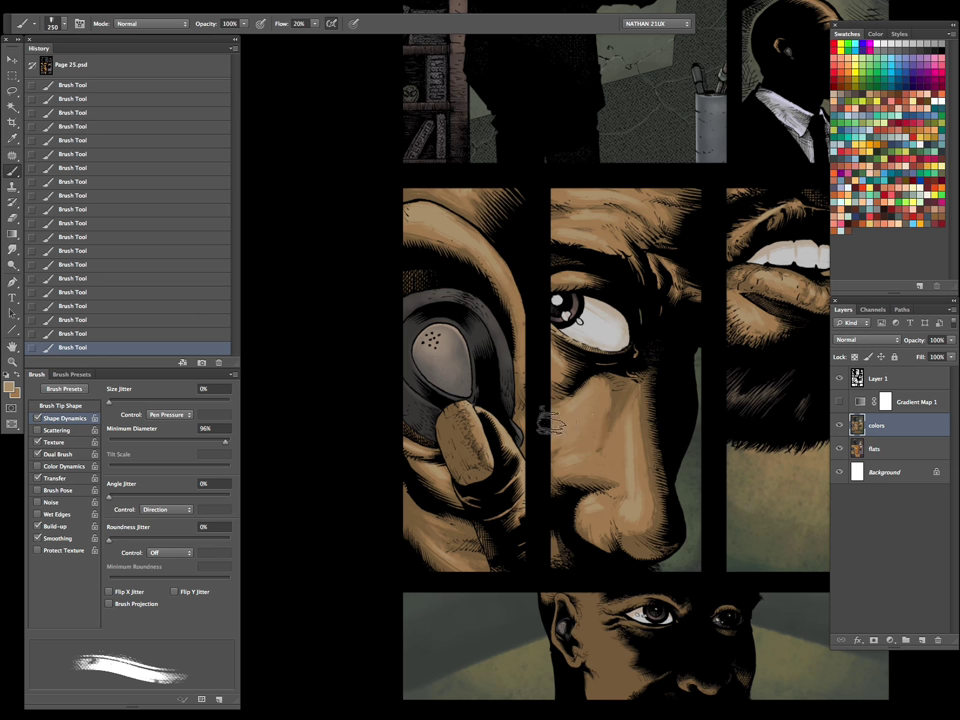
drag(535, 539, 468, 520)
key(bracketleft)
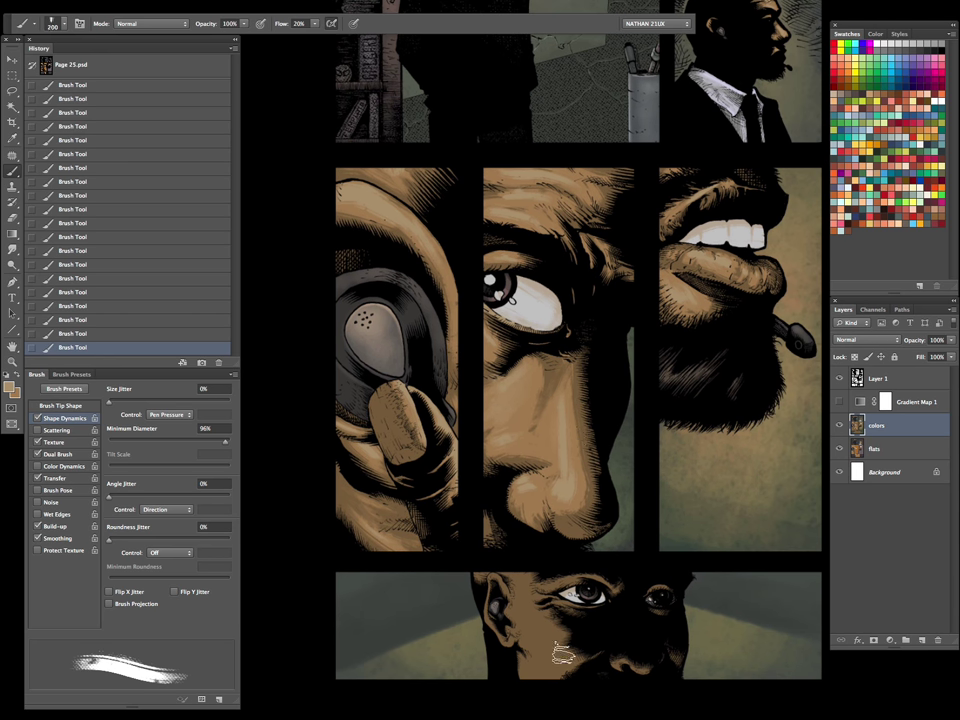
key(z)
drag(687, 407, 632, 641)
Zoom and pan the view onto the nose and lower face panel
click(679, 537)
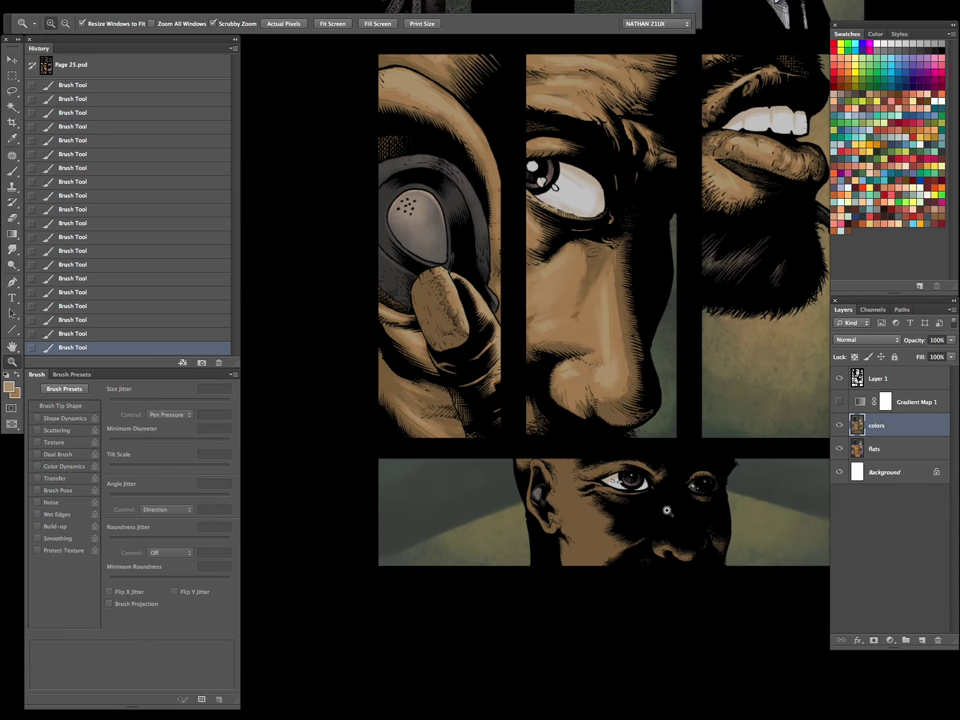
key(b)
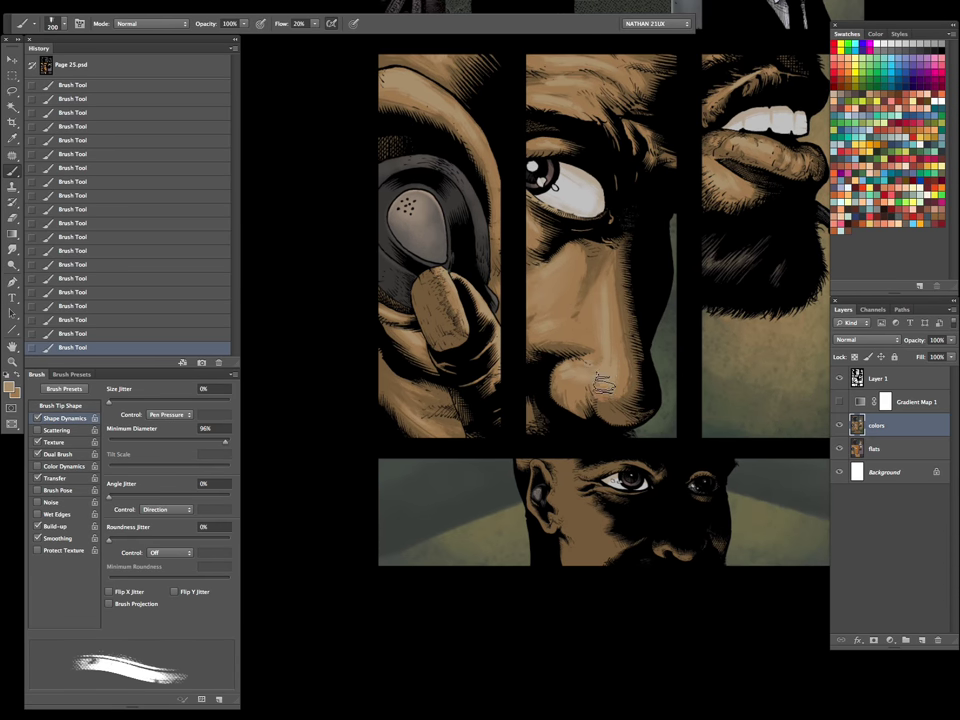
drag(673, 536, 657, 498)
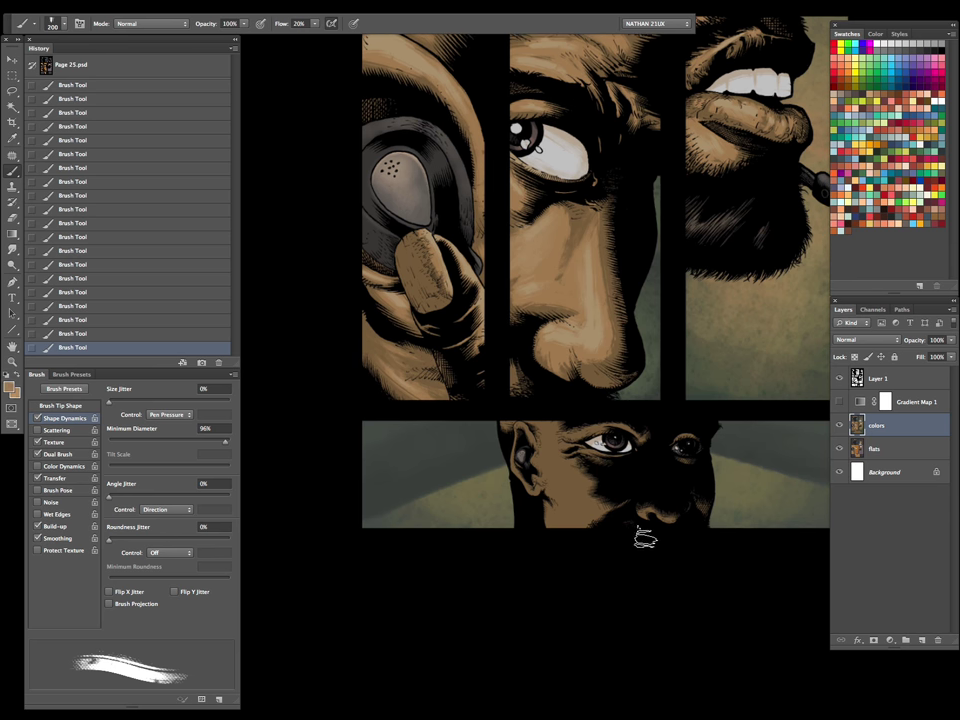
ctrl+click(556, 464)
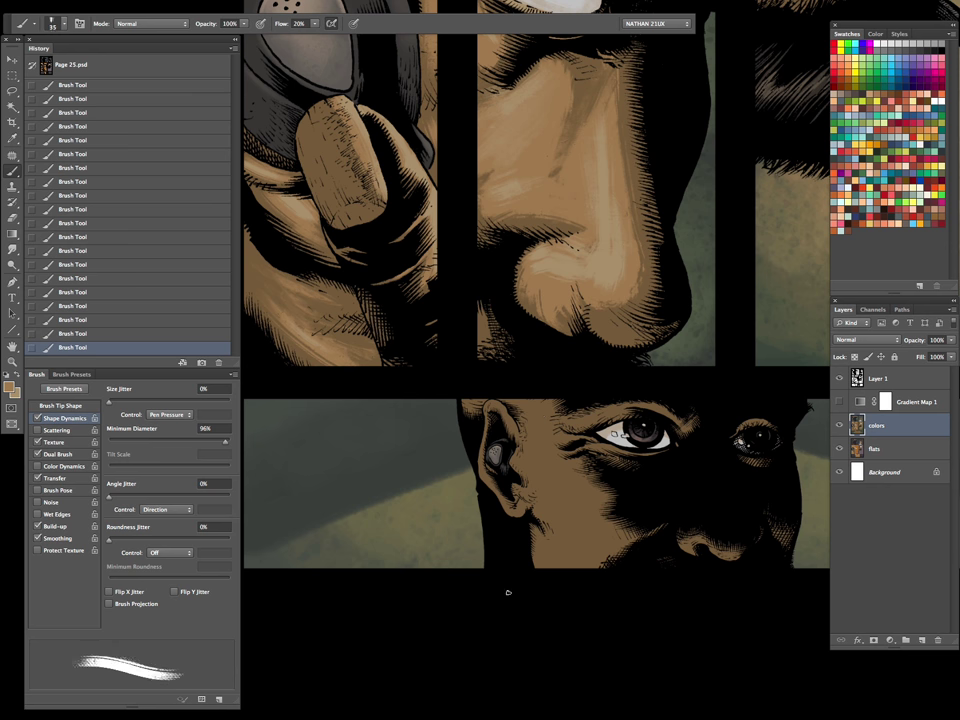
Make and trim a Magic Wand selection, clear it, and return to the Brush with panels shown
key(w)
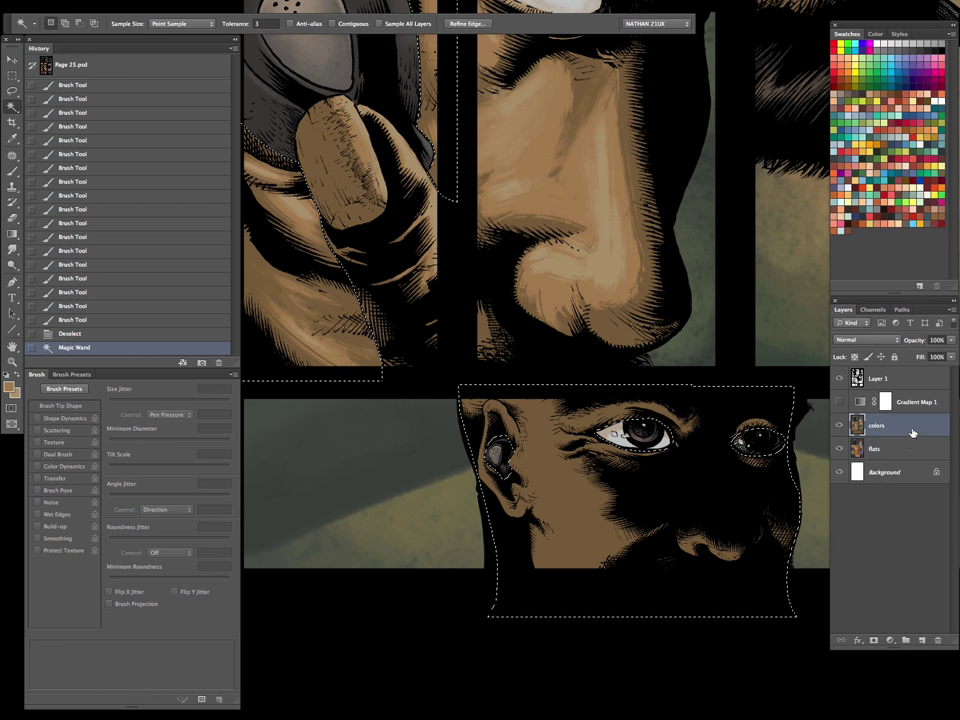
key(Tab)
drag(392, 482, 277, 553)
key(ctrl+d)
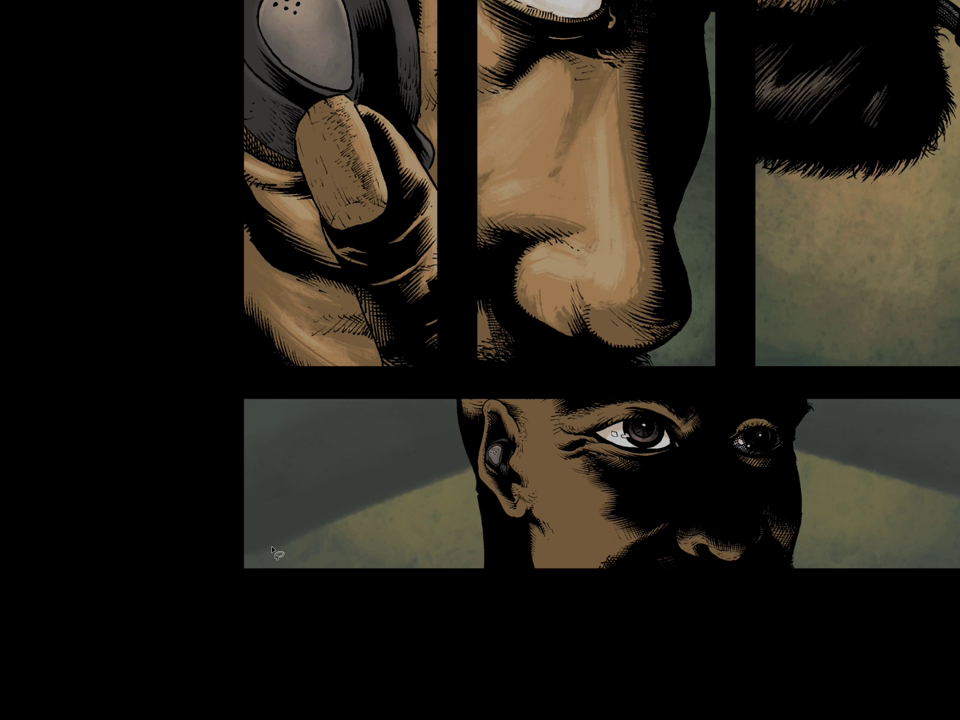
key(Tab)
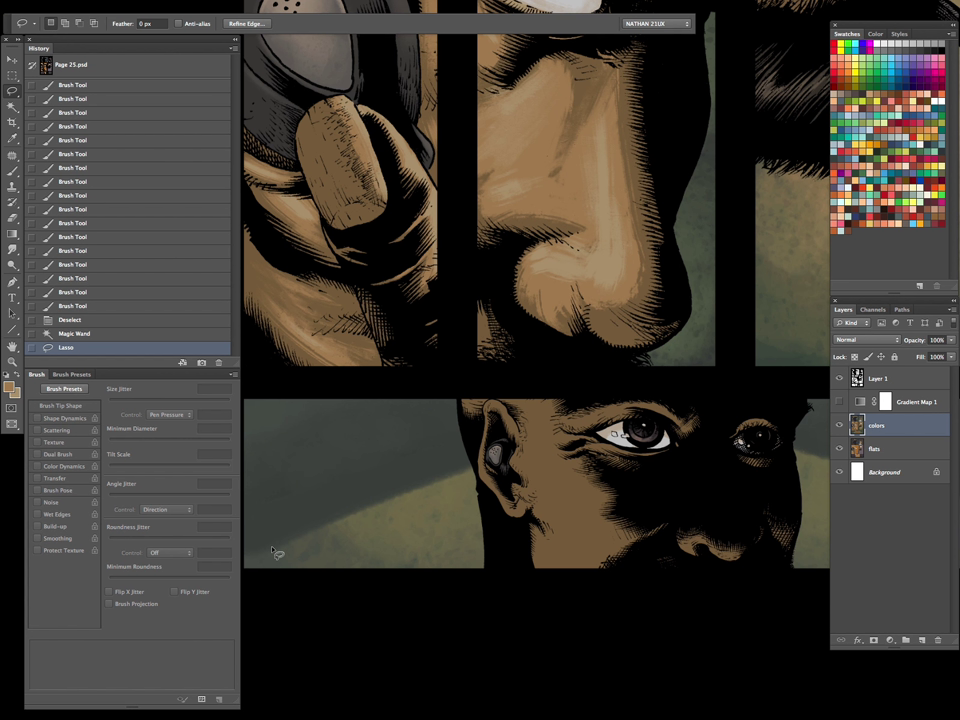
key(b)
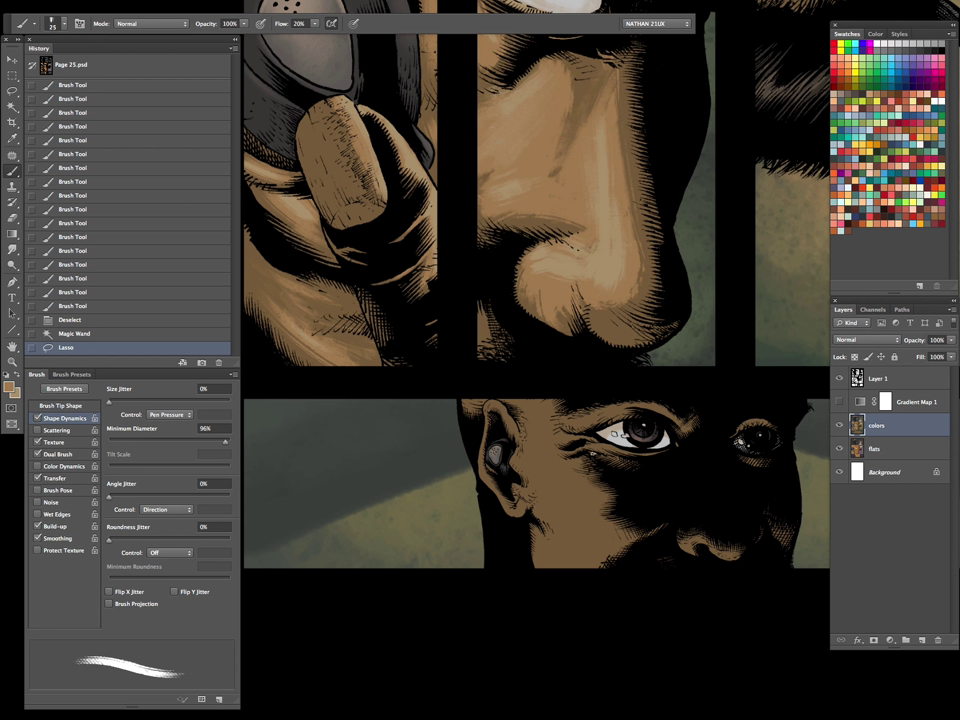
Dab light tan highlights on the lower face and down the side of the eye
key(bracketright)
click(376, 308)
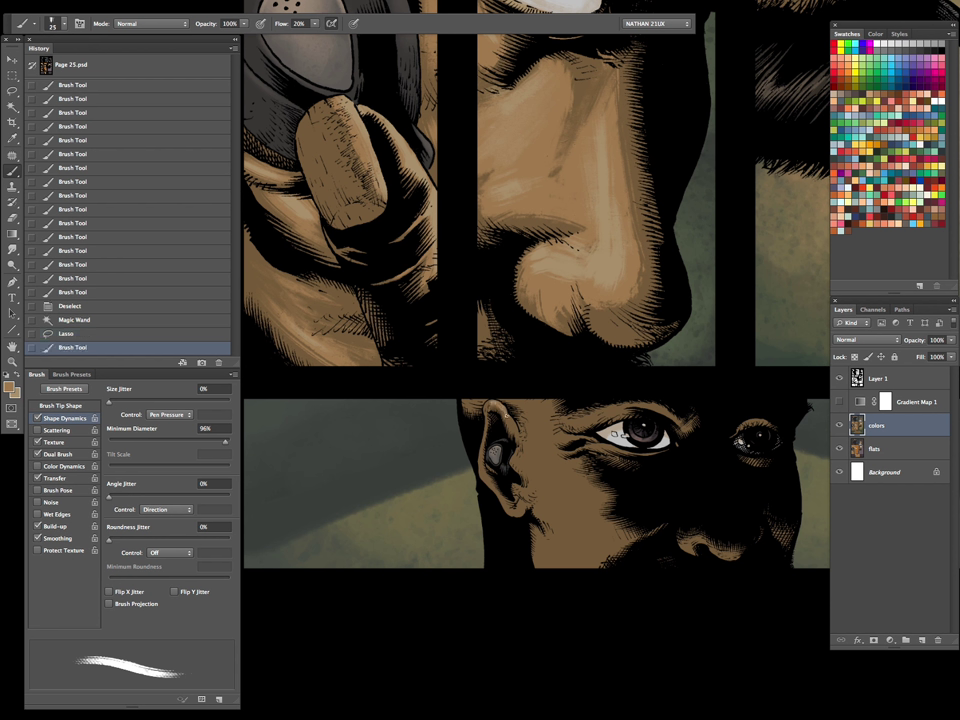
click(366, 304)
click(363, 325)
click(363, 330)
click(362, 340)
click(360, 352)
With a gradually larger brush, dab more tan tone near the eyes and around the eye socket
key(bracketright)
click(384, 378)
click(386, 379)
click(389, 367)
key(bracketright)
click(388, 318)
key(bracketright)
key(bracketright)
key(bracketright)
click(391, 333)
click(392, 360)
key(bracketright)
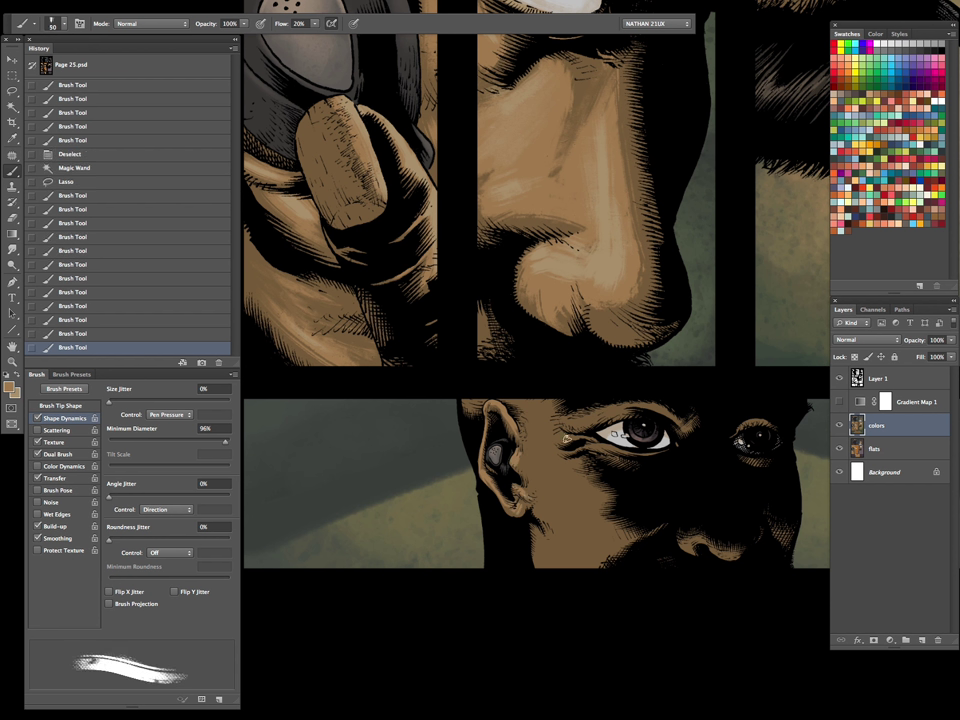
Repaint tan tone across both eyes, touching up the area near the right eye
click(581, 436)
click(590, 433)
click(640, 430)
click(700, 424)
click(740, 420)
click(754, 418)
click(754, 418)
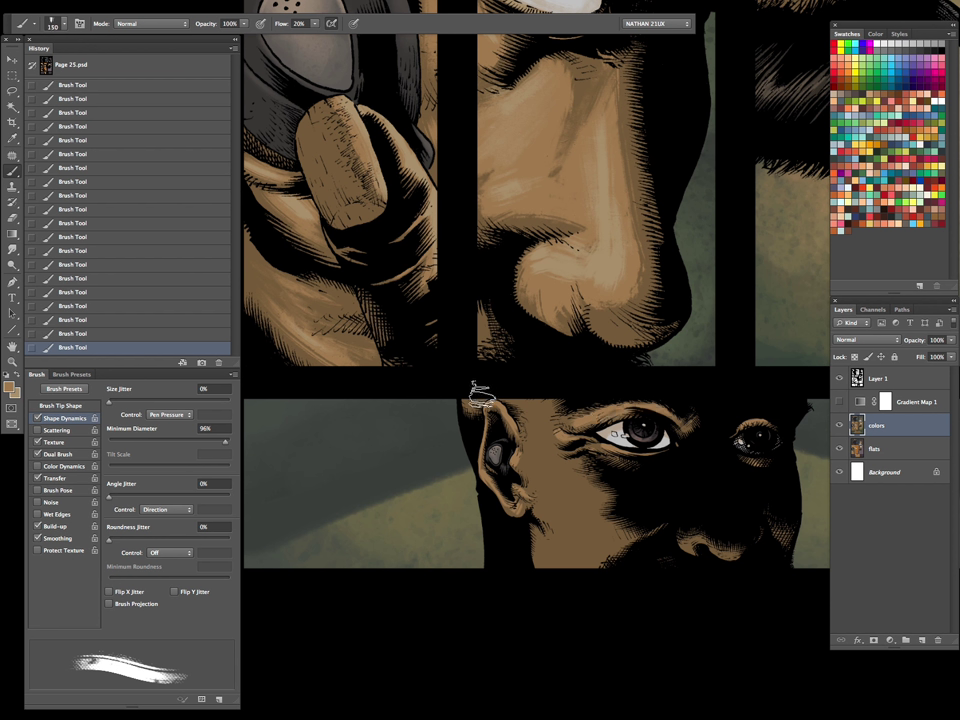
Resize the brush repeatedly to model tan highlights on the ear and cheek
key(bracketright)
key(bracketright)
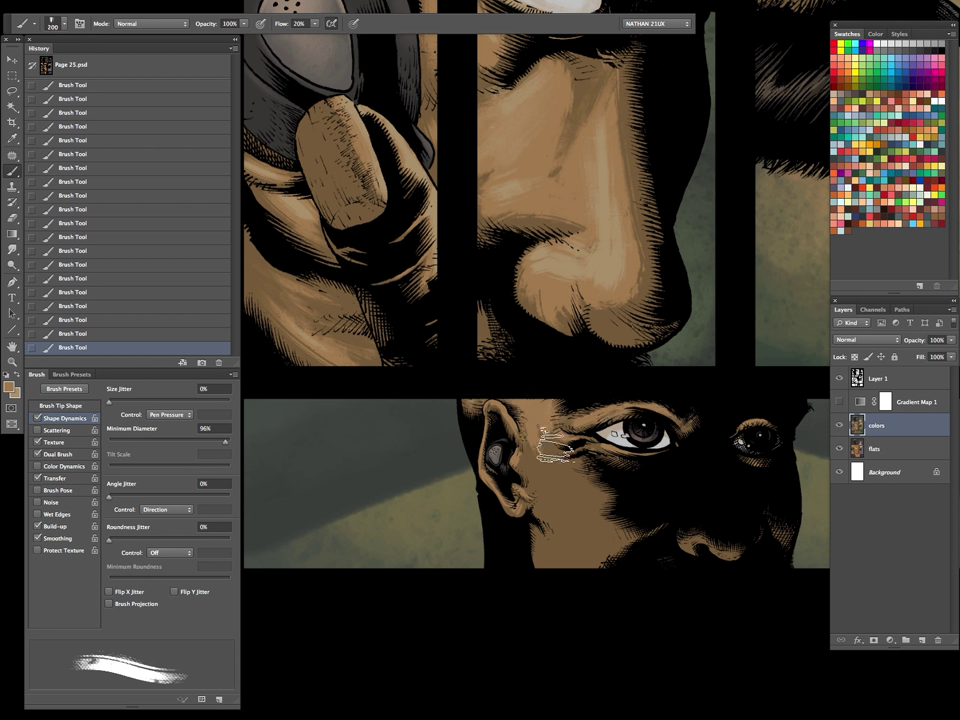
key(bracketright)
key(bracketright)
key(bracketright)
key(bracketleft)
key(bracketleft)
key(bracketleft)
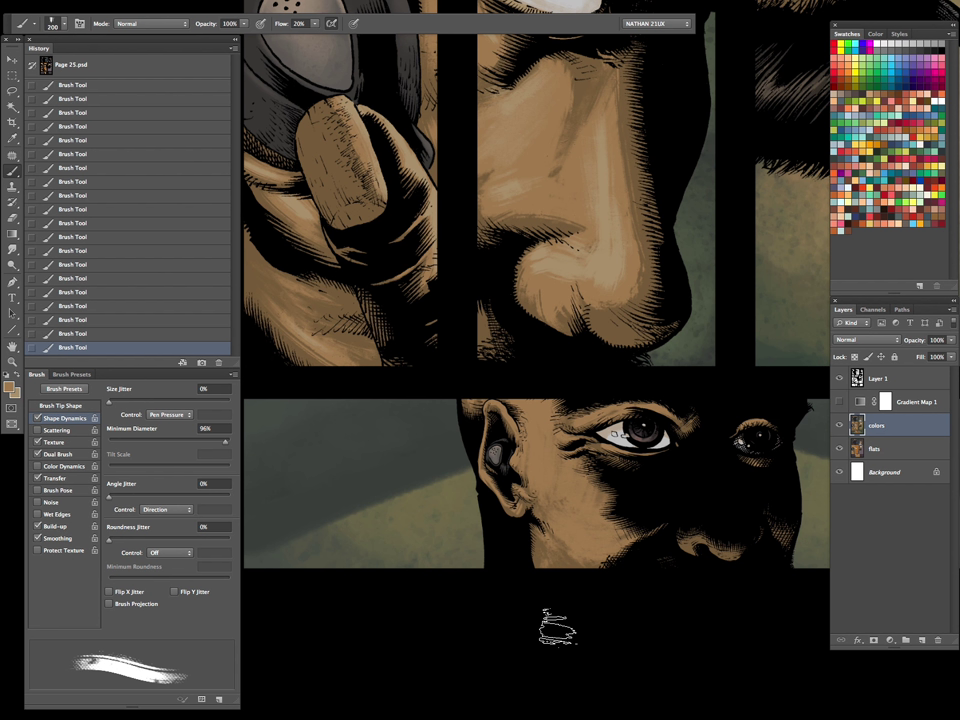
key(bracketleft)
key(bracketleft)
key(bracketleft)
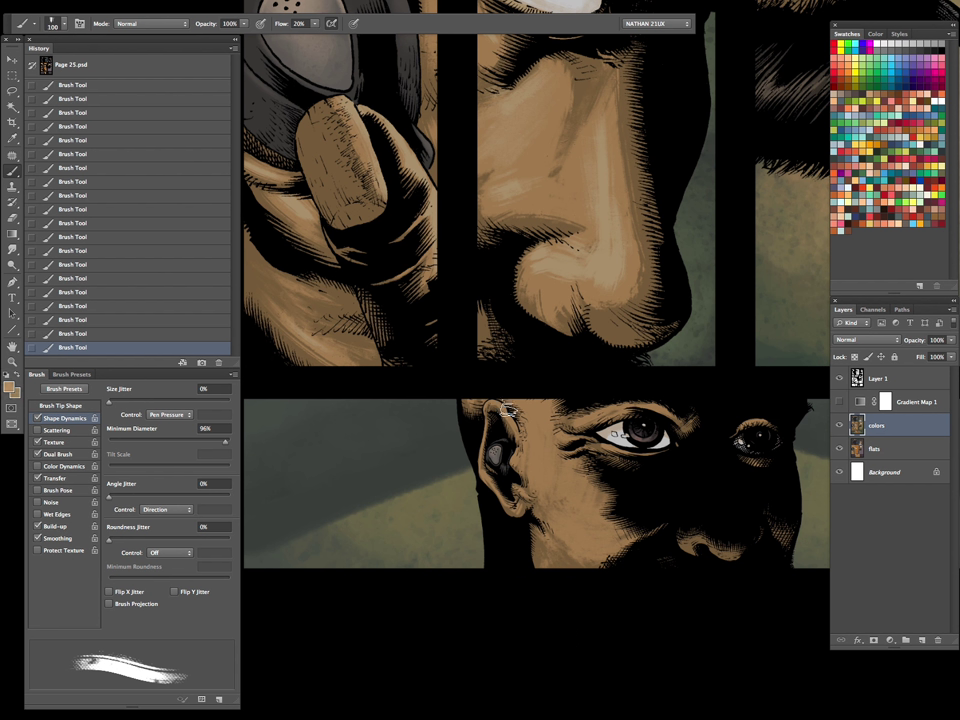
key(bracketleft)
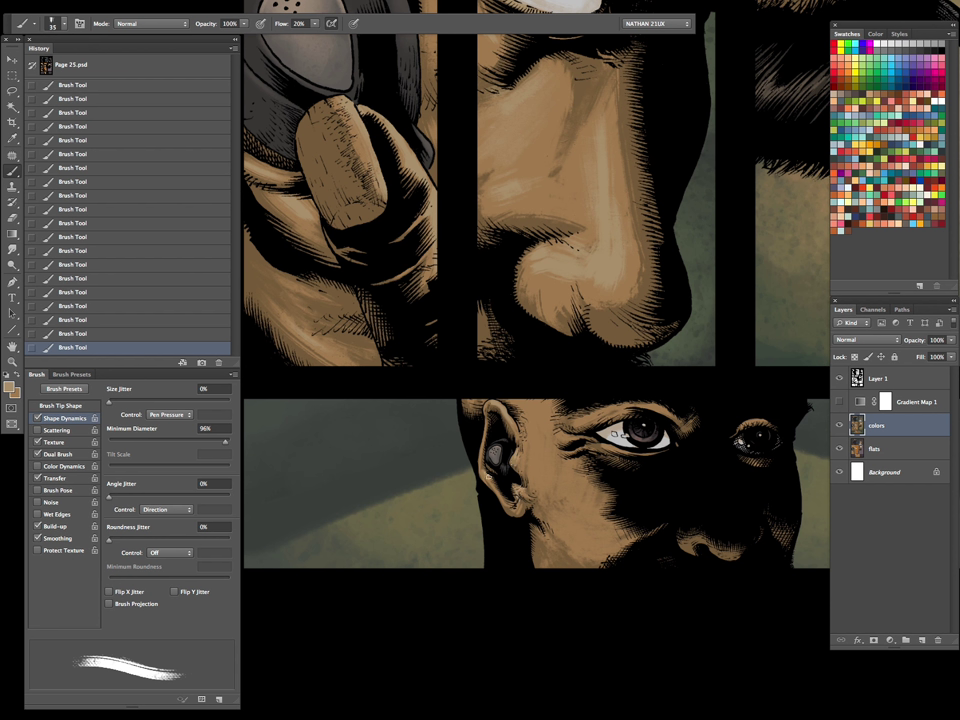
key(bracketright)
key(bracketright)
key(bracketright)
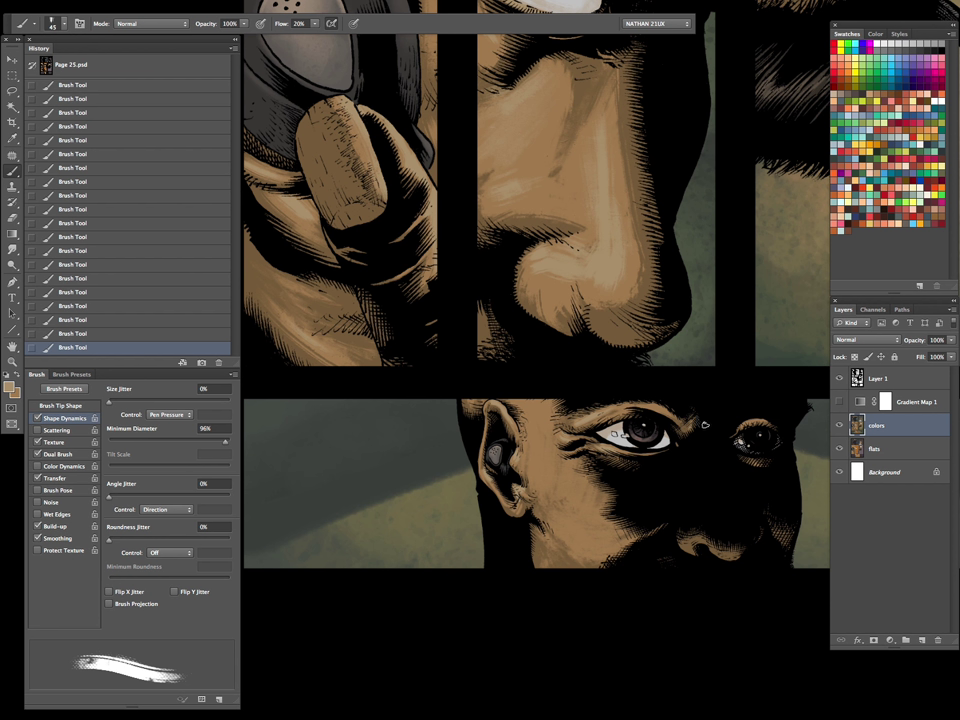
key(bracketright)
key(bracketright)
key(bracketright)
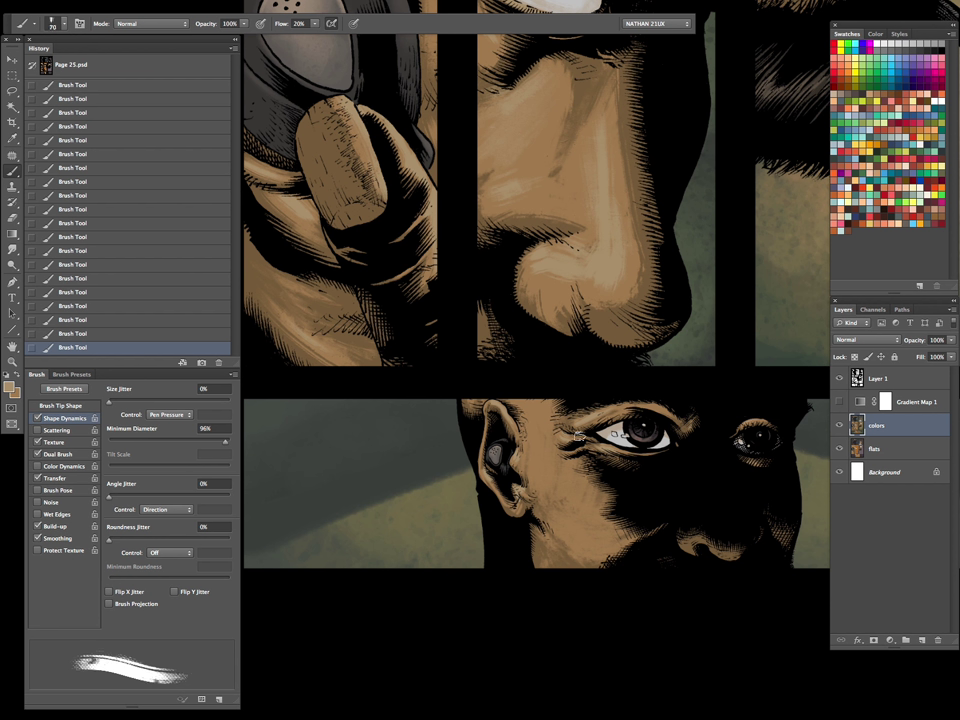
key(bracketright)
key(bracketright)
key(bracketright)
key(bracketright)
key(bracketright)
key(bracketright)
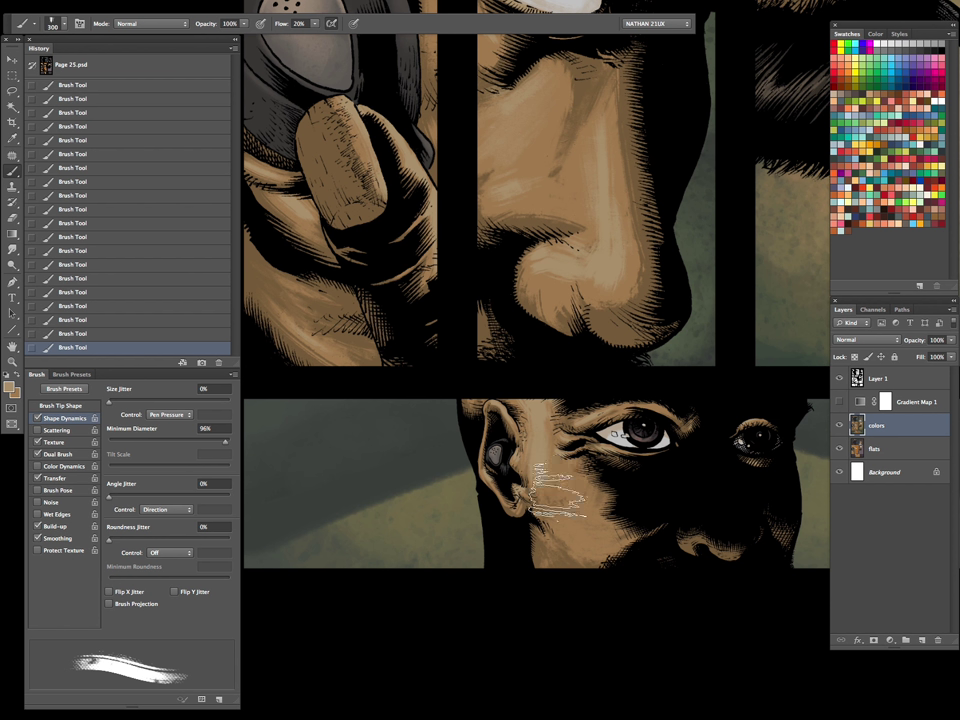
key(bracketleft)
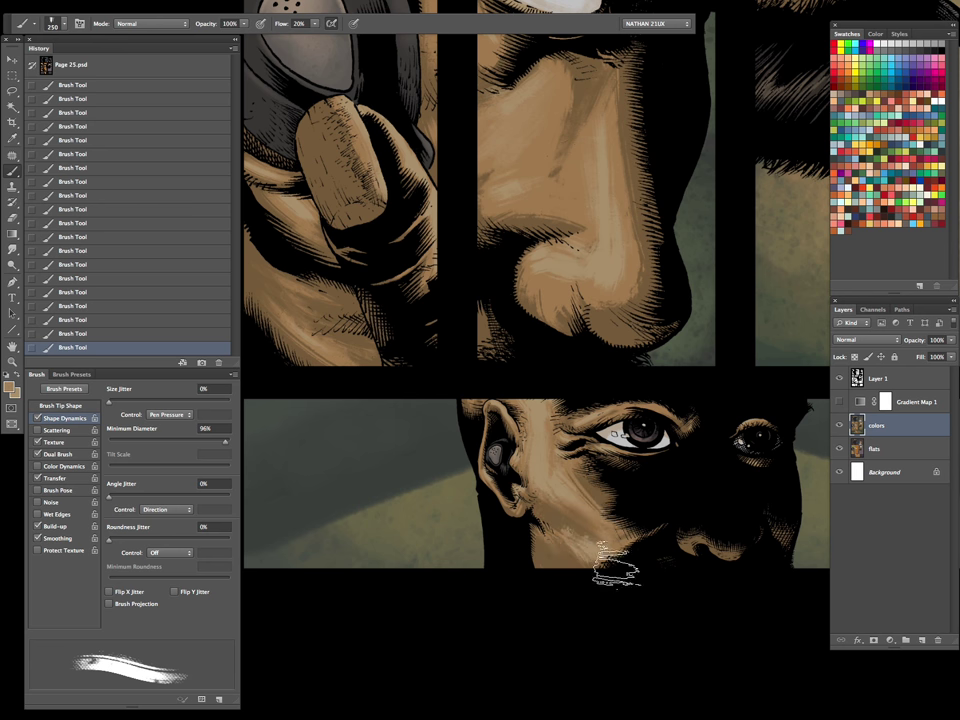
key(bracketleft)
key(bracketleft)
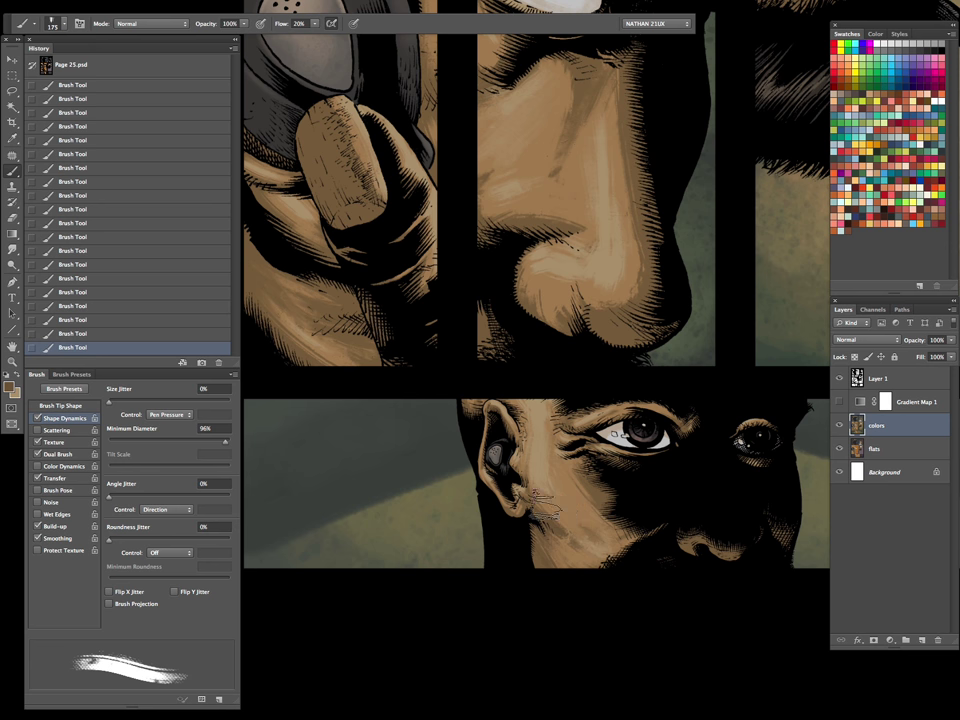
Sample a lighter tan, undo the previous stroke, and repaint the cheek below the ear
alt+click(600, 530)
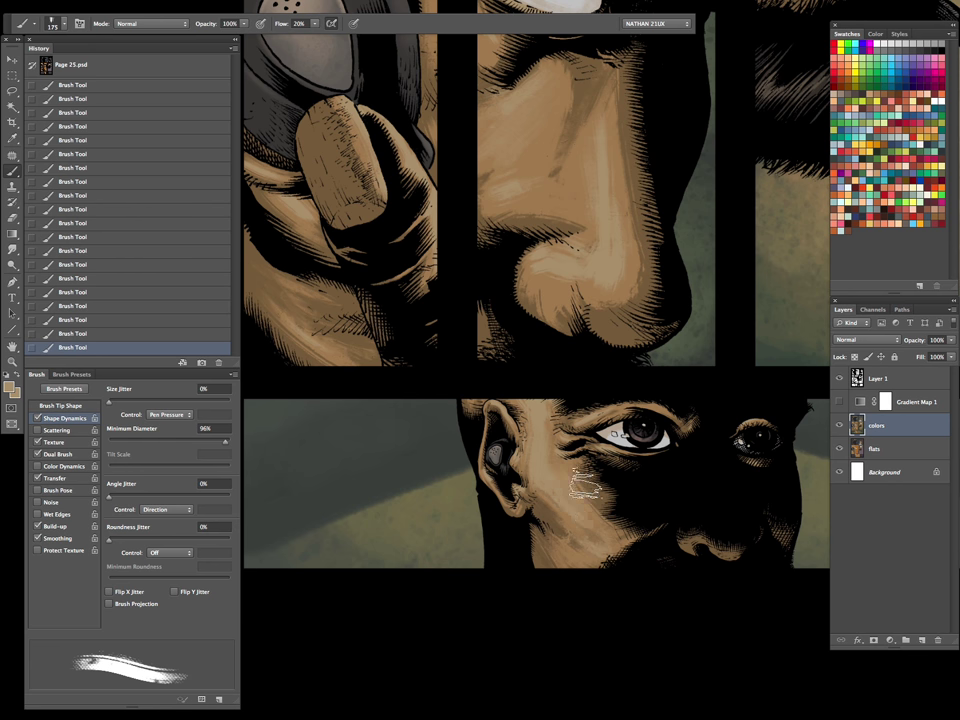
key(ctrl+z)
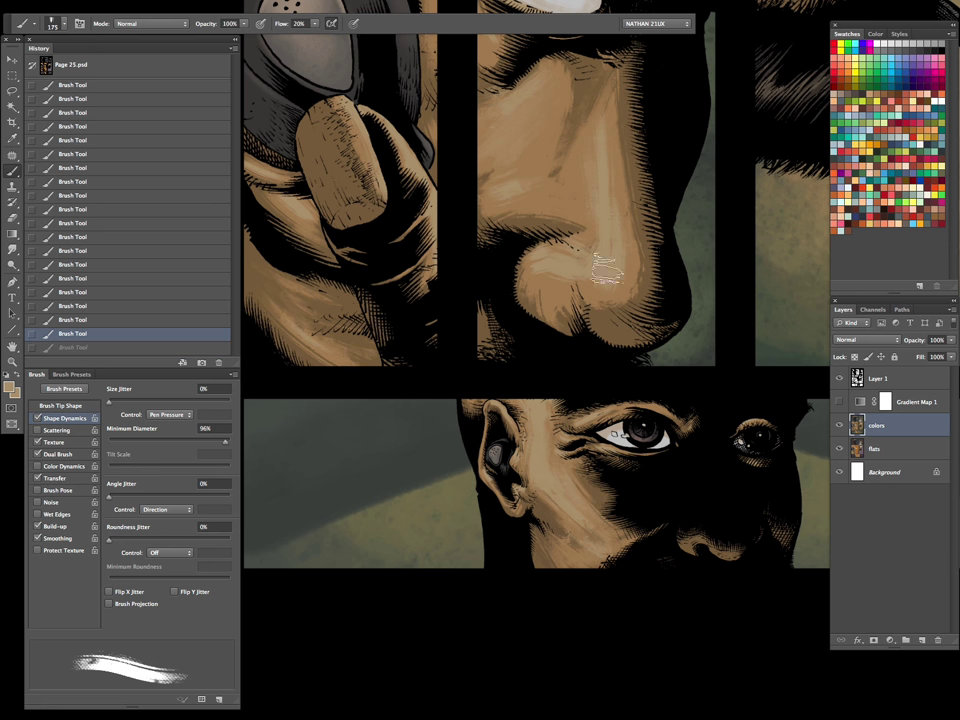
drag(567, 487, 578, 480)
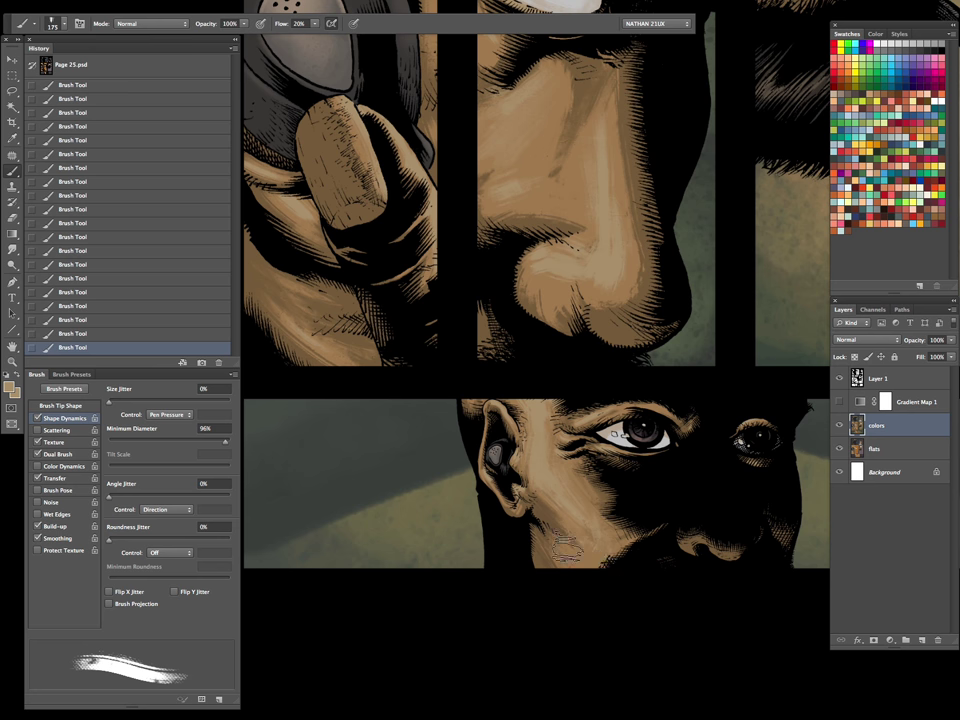
Zoom into the lower panel, hide Gradient Map 1, and dab color onto the cheek
click(838, 401)
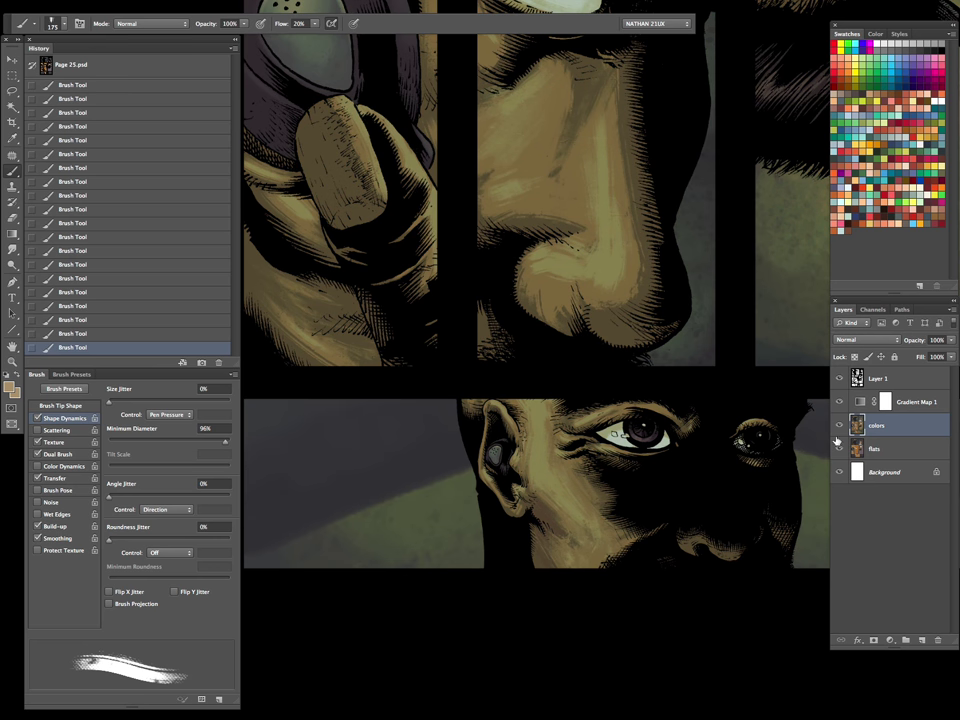
key(z)
mouse_move(662, 529)
mouse_down()
mouse_move(622, 630)
mouse_move(760, 518)
mouse_up()
click(759, 518)
key(b)
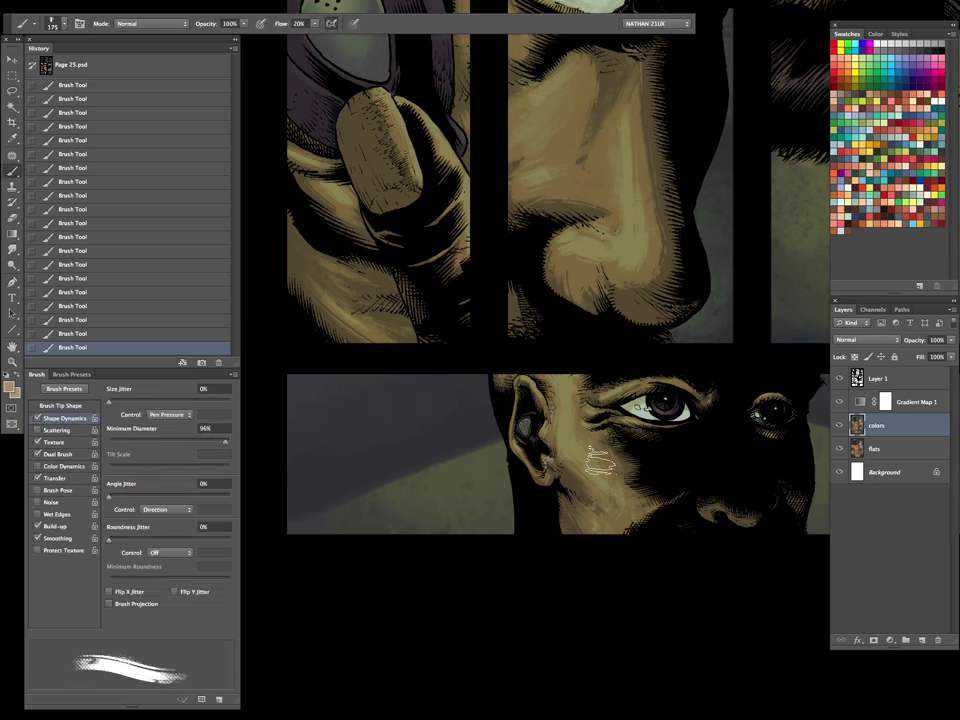
click(838, 401)
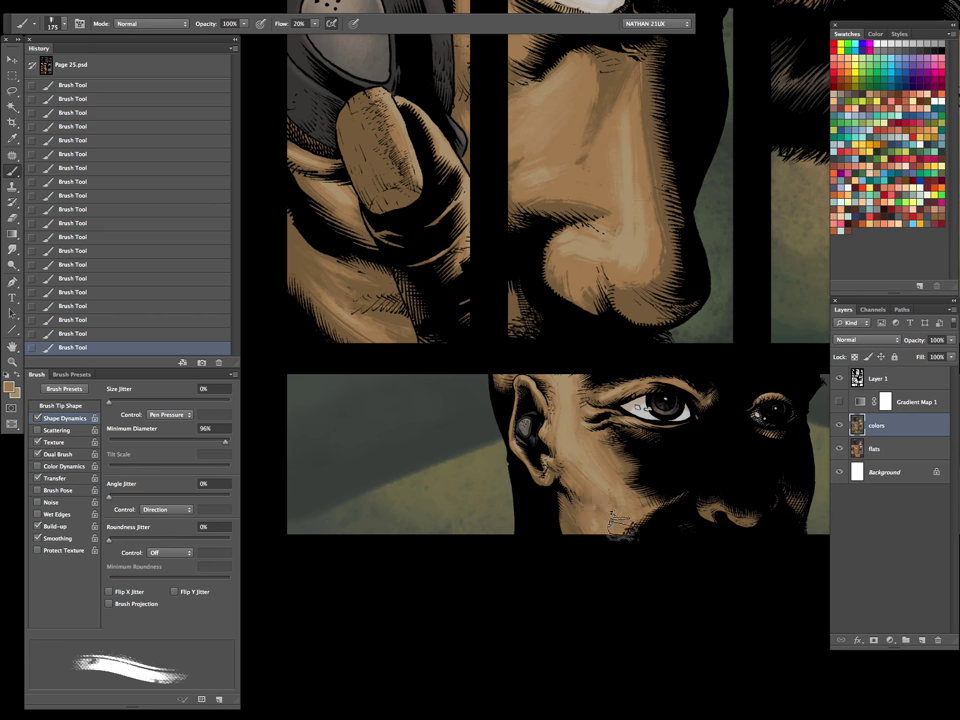
click(591, 418)
Compare with Gradient Map 1 on and off, leave it on, and zoom out to the full page
click(840, 403)
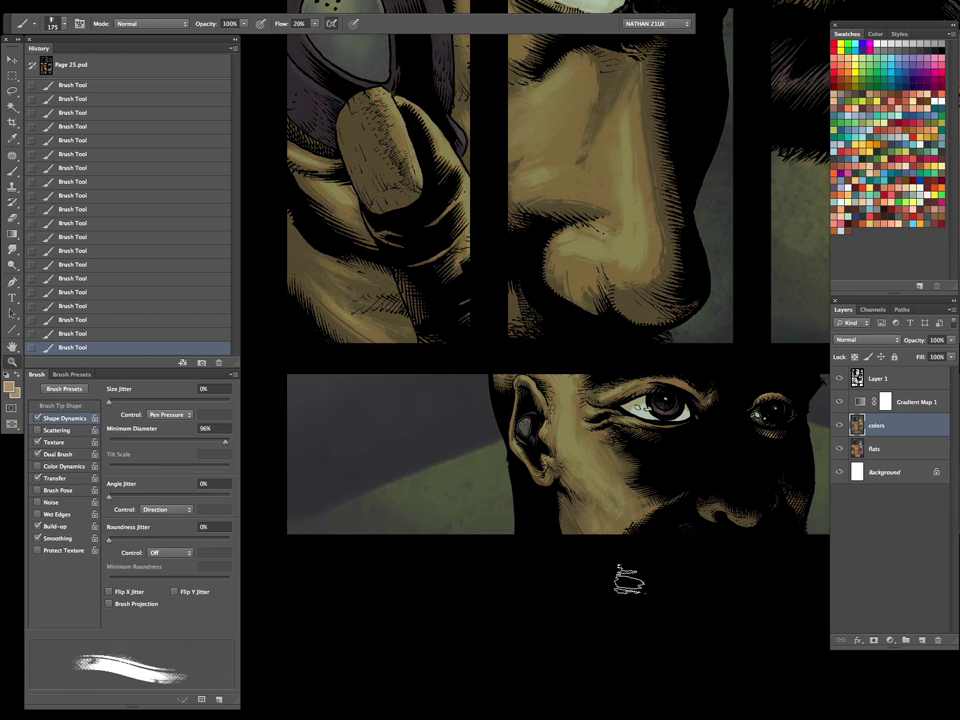
key(z)
click(662, 561)
click(840, 403)
key(b)
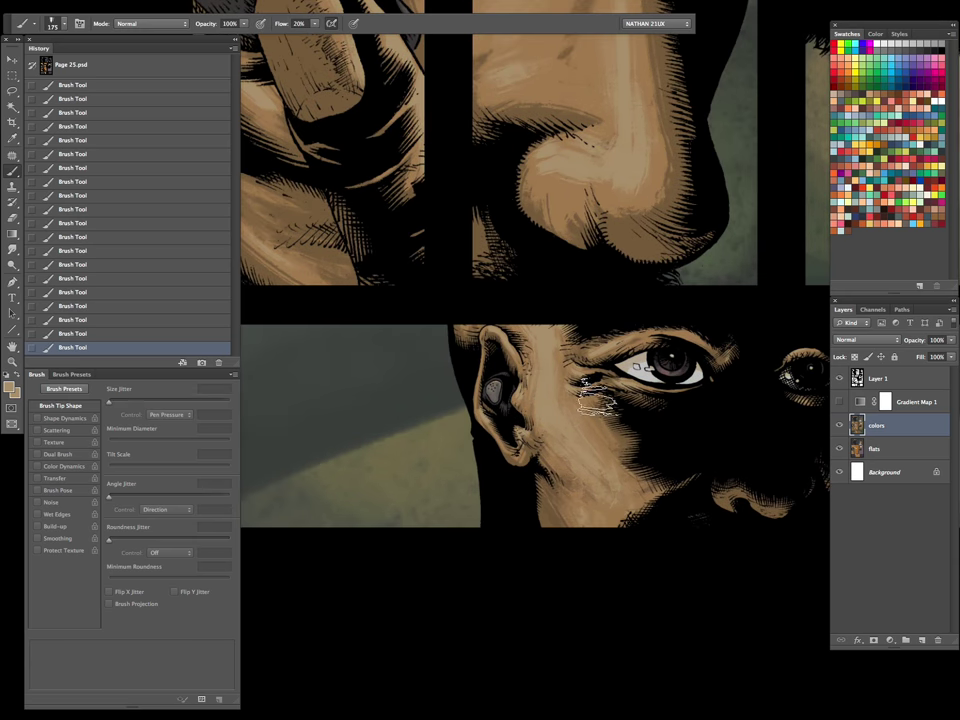
click(840, 401)
key(z)
mouse_move(703, 482)
mouse_down()
mouse_move(706, 563)
mouse_move(672, 557)
mouse_move(635, 627)
mouse_move(669, 553)
mouse_up()
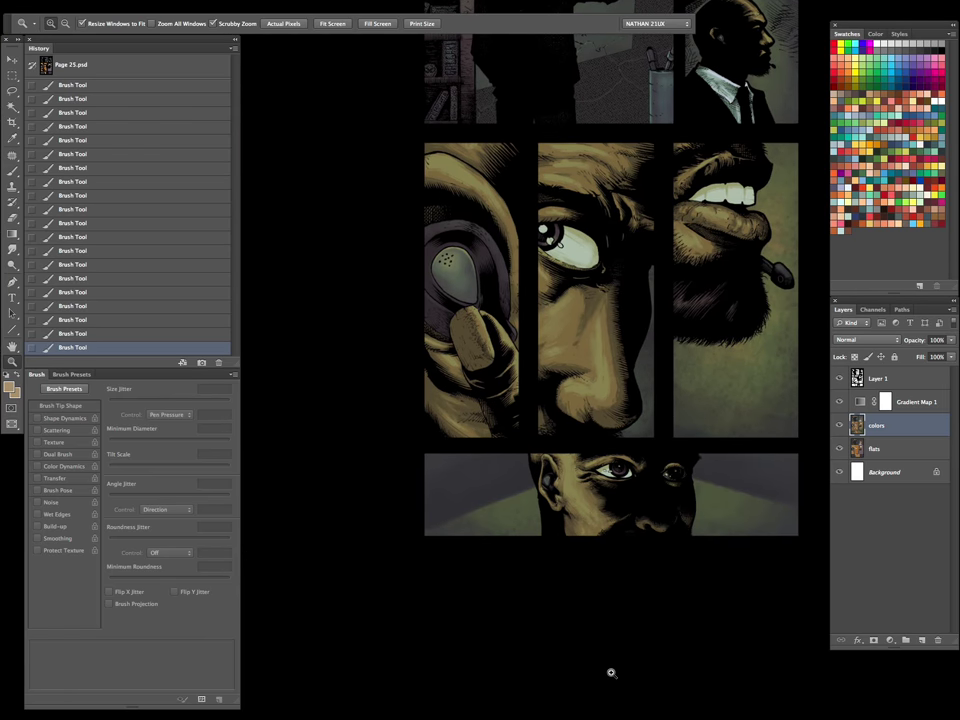
drag(680, 517, 655, 572)
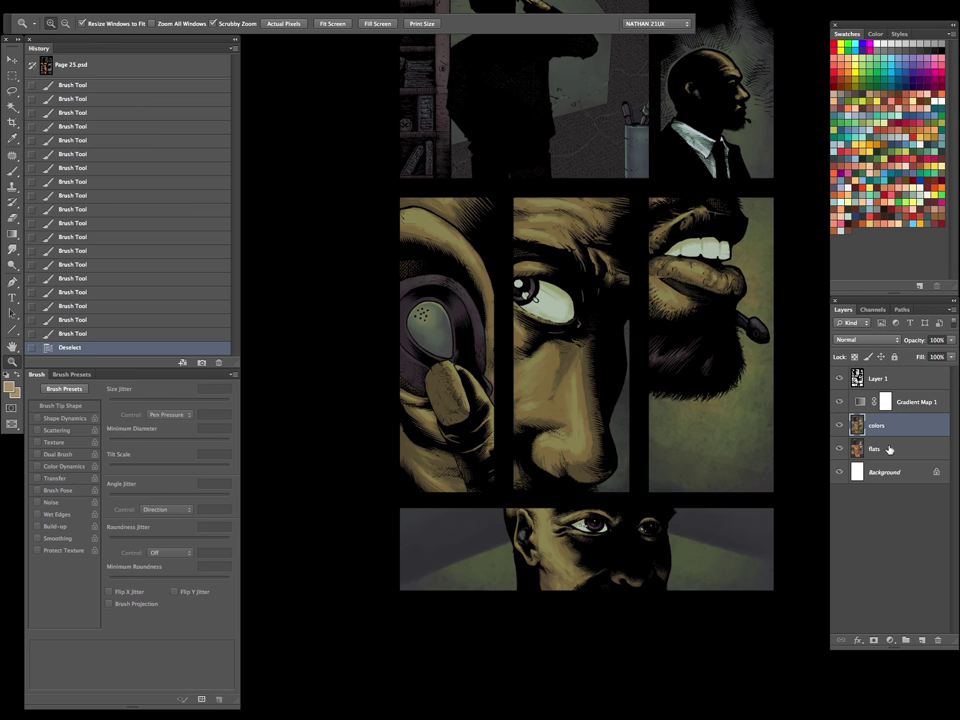
Create a new Layer 2 and set its blend mode to Multiply
key(ctrl+shift+n)
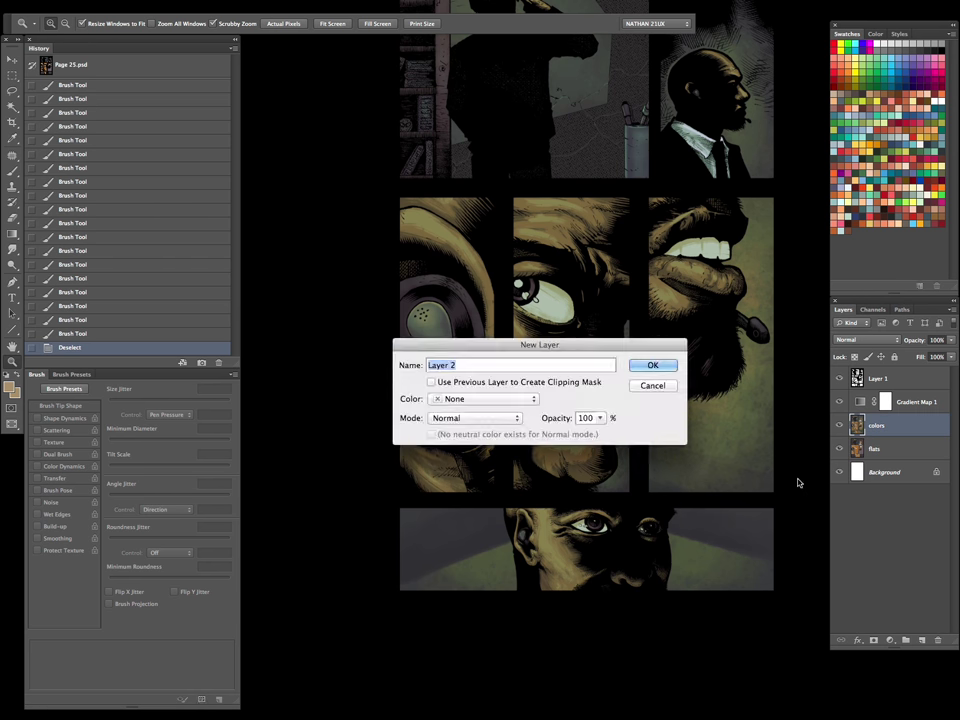
key(Return)
click(867, 340)
click(858, 375)
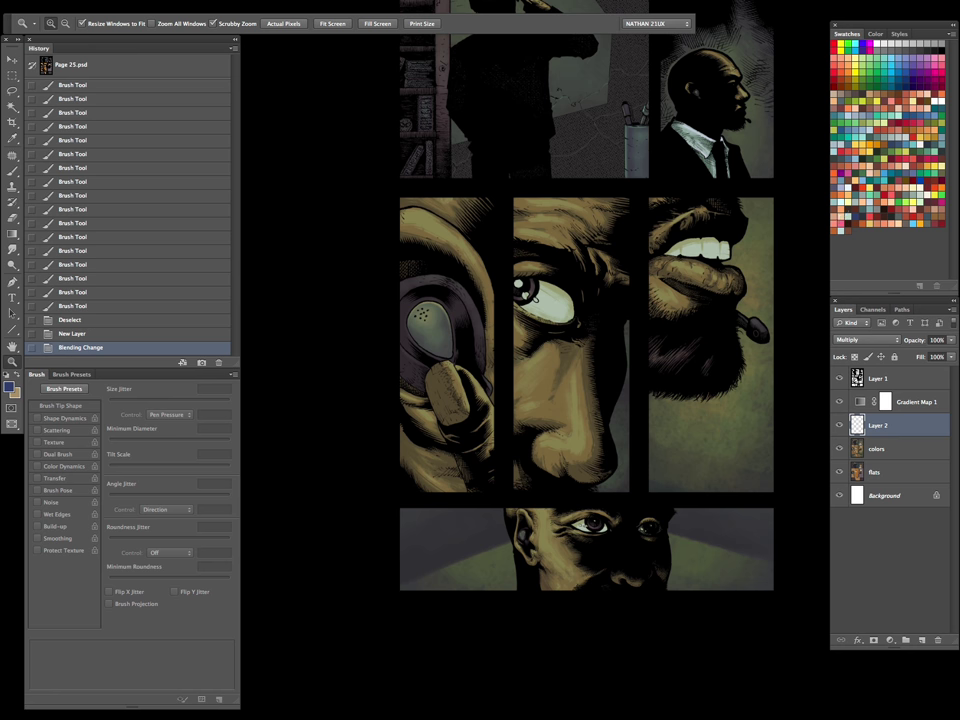
Set the foreground color to dark blue #283c6d
drag(562, 218, 531, 249)
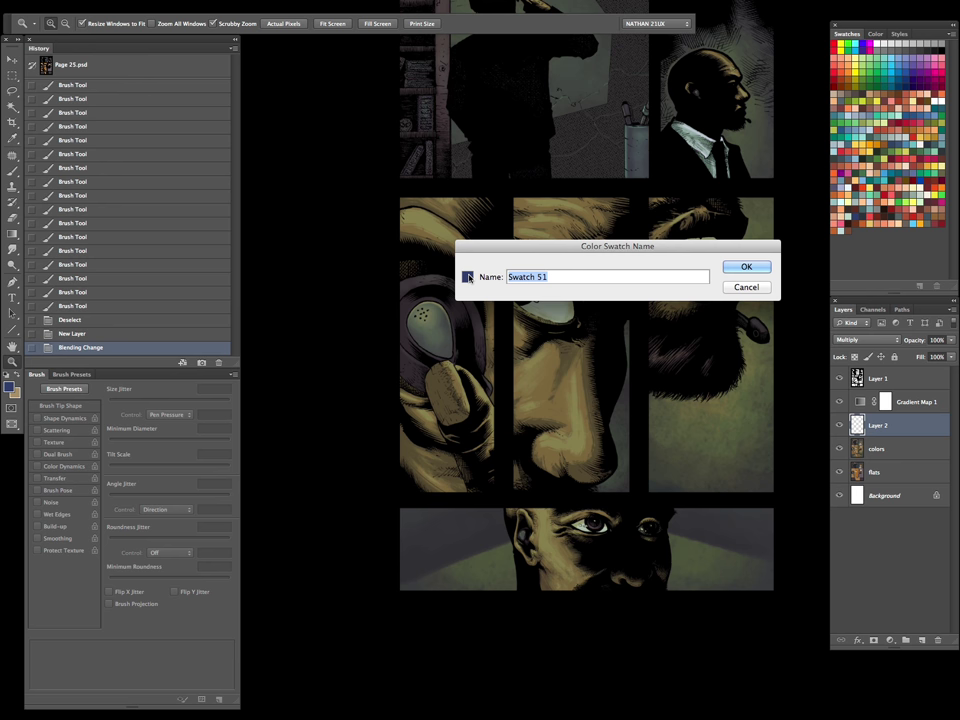
click(745, 267)
click(10, 385)
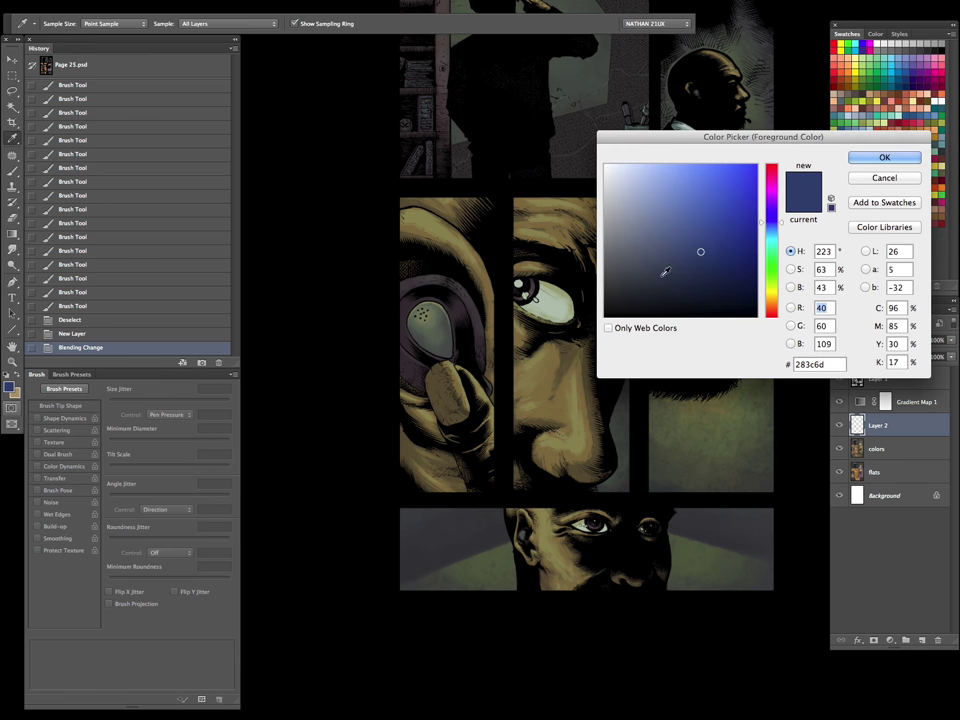
click(886, 178)
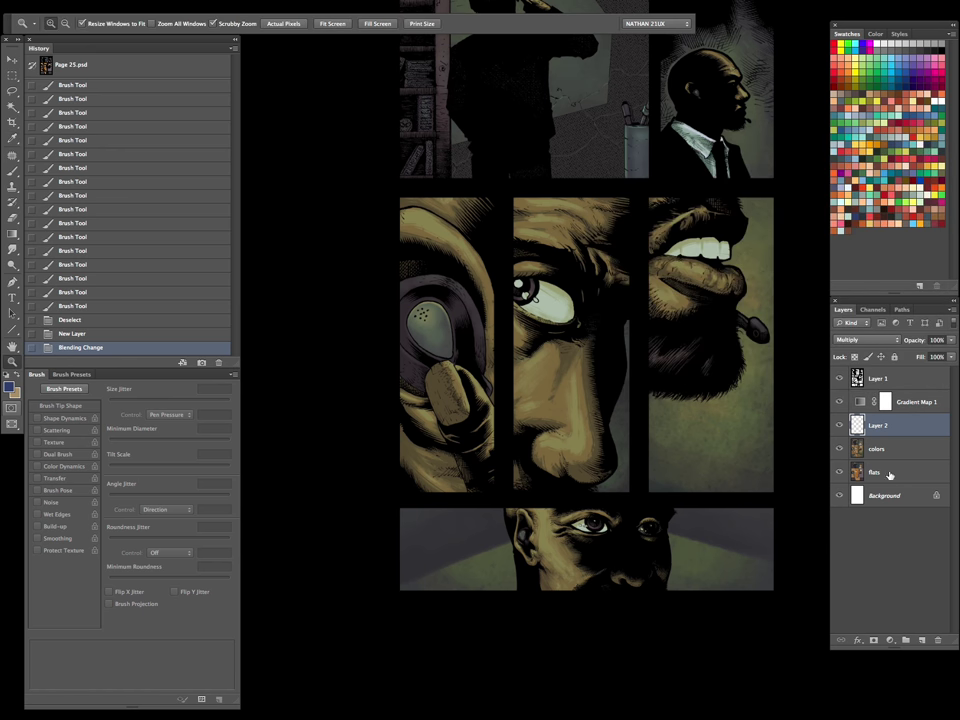
Magic Wand the skin areas on the flats layer
click(888, 475)
key(w)
click(481, 298)
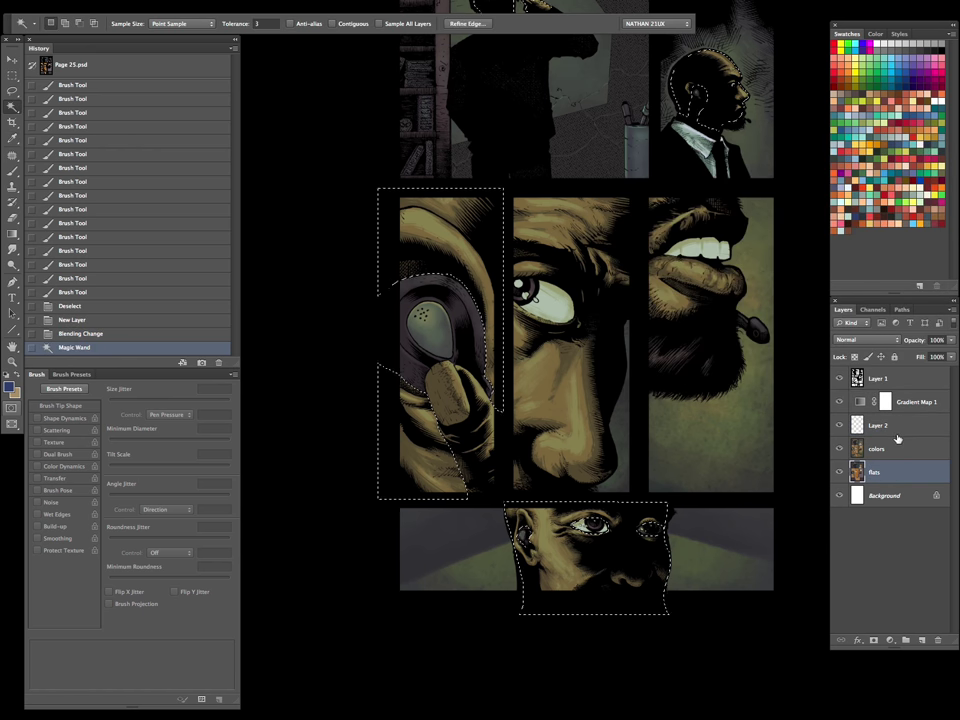
Activate Layer 2 and lasso the bottom-panel face and other areas out of the skin selection
key(alt+bracketright)
key(alt+bracketright)
key(l)
mouse_move(456, 521)
mouse_down()
mouse_move(728, 546)
mouse_move(470, 630)
mouse_up()
scroll(641, 197, up, 5)
mouse_move(441, 231)
mouse_down()
mouse_move(509, 205)
mouse_move(722, 230)
mouse_move(549, 540)
mouse_move(669, 297)
mouse_up()
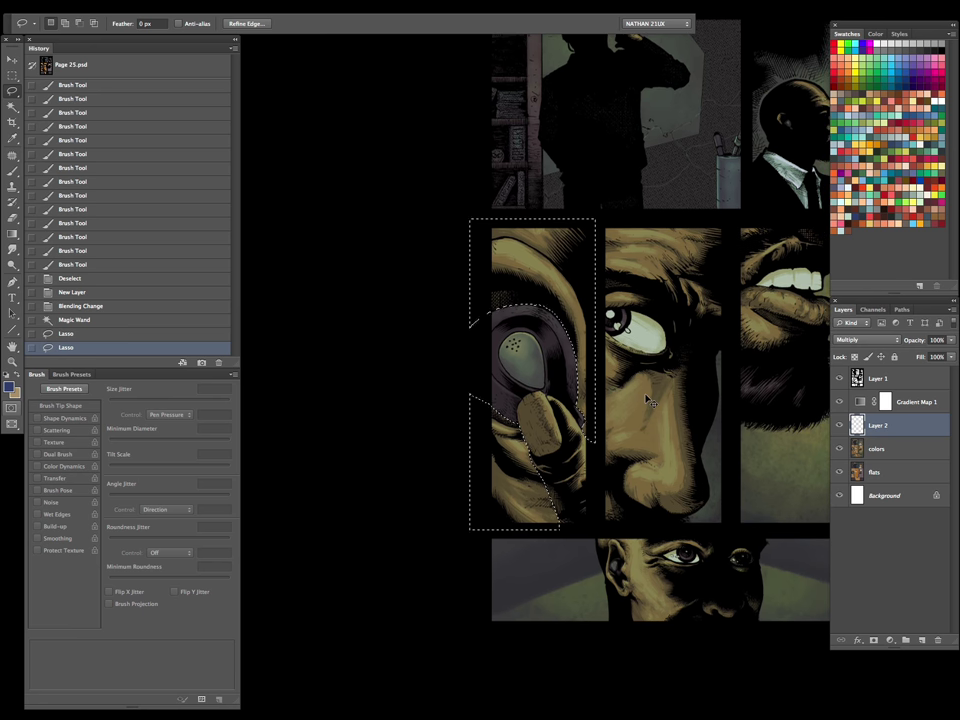
With the soft brush preset, paint navy multiply shading over the thumb and magnifying lens
key(b)
click(24, 23)
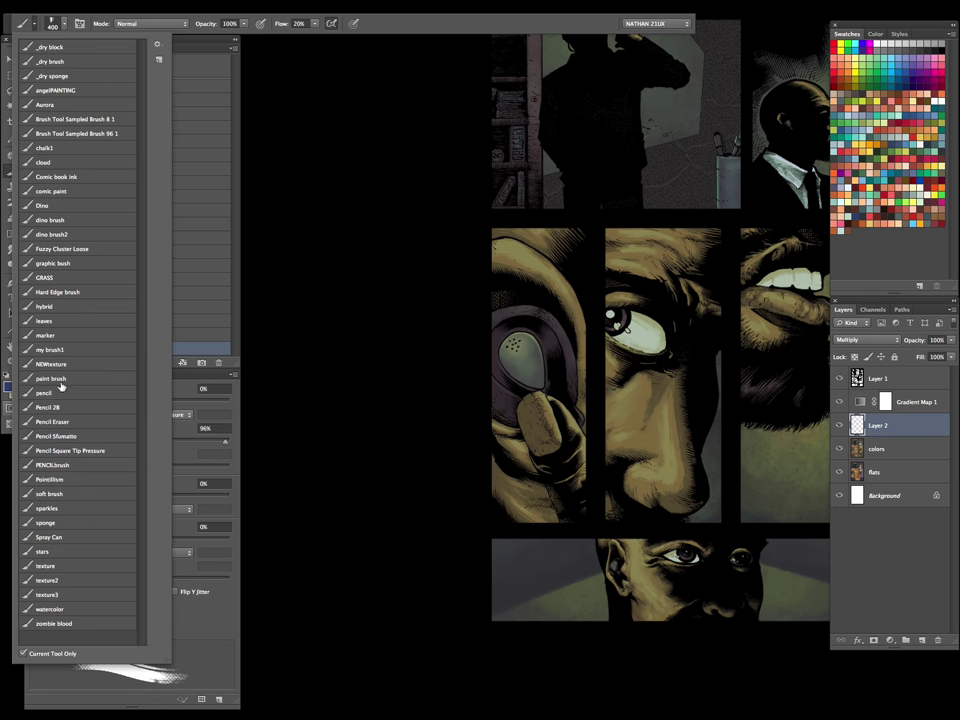
click(50, 494)
click(395, 29)
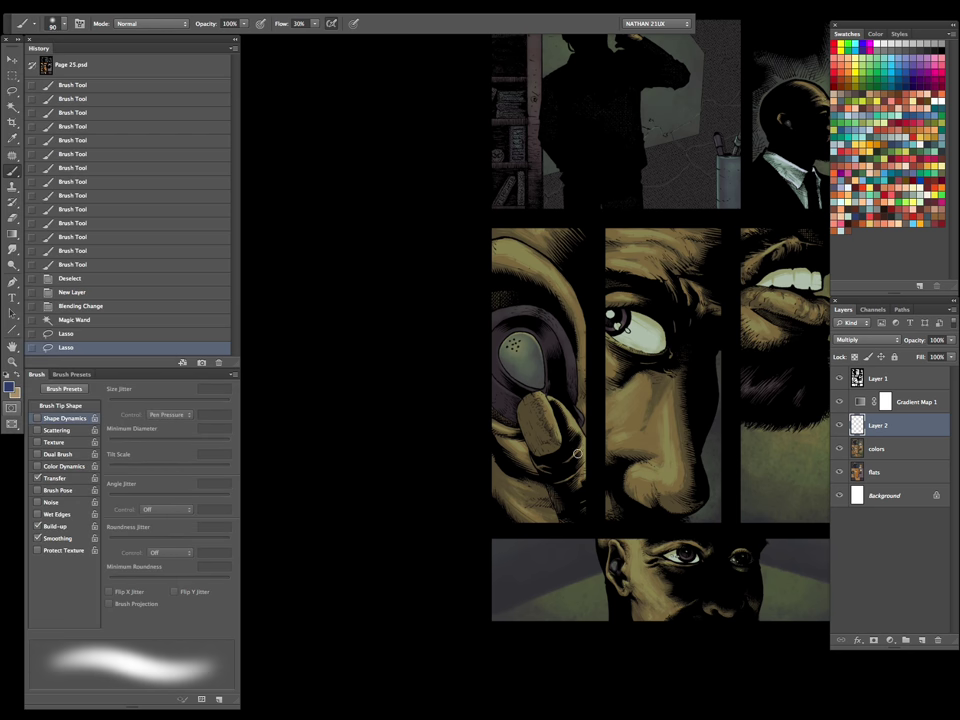
key(bracketright)
key(bracketright)
key(bracketright)
mouse_move(514, 461)
mouse_down()
mouse_move(530, 418)
mouse_move(545, 470)
mouse_move(578, 383)
mouse_up()
mouse_move(550, 311)
mouse_down()
mouse_move(579, 407)
mouse_move(560, 445)
mouse_move(500, 385)
mouse_move(514, 493)
mouse_up()
key(bracketleft)
key(bracketleft)
key(bracketleft)
key(bracketleft)
key(bracketleft)
key(bracketleft)
key(bracketleft)
key(bracketleft)
key(bracketleft)
key(bracketleft)
drag(550, 560, 545, 527)
mouse_move(543, 471)
mouse_down()
mouse_move(546, 484)
mouse_move(515, 345)
mouse_move(521, 321)
mouse_move(538, 342)
mouse_move(579, 238)
mouse_move(550, 377)
mouse_move(560, 323)
mouse_up()
key(bracketright)
key(bracketright)
key(bracketleft)
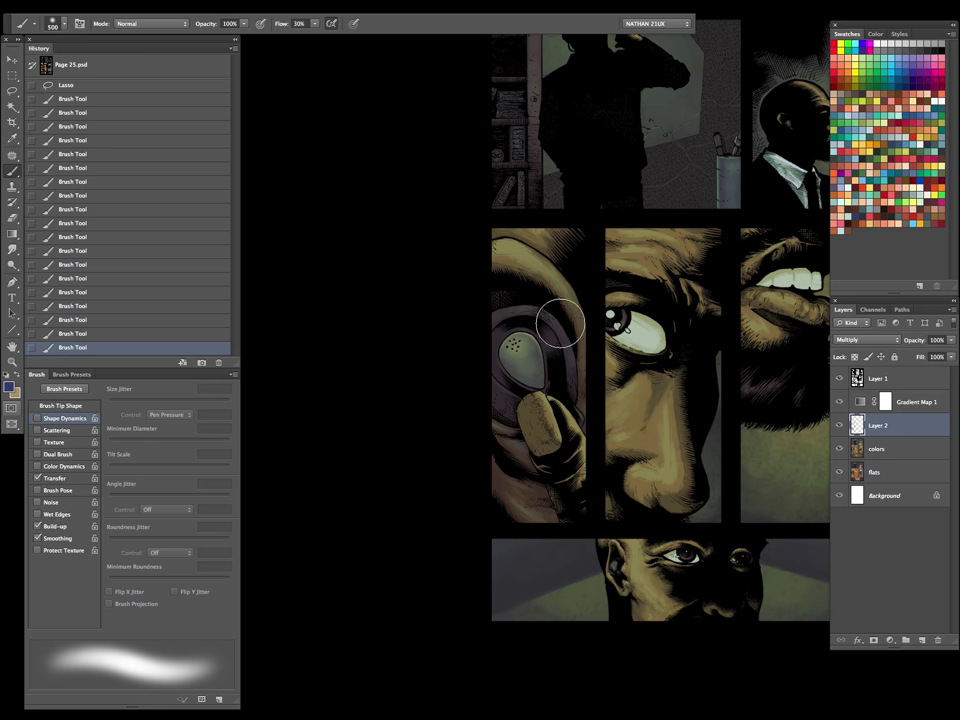
Erase excess shading from the hand and lens, then add a few more shading strokes
scroll(690, 527, up, 3)
scroll(690, 526, right, 5)
key(e)
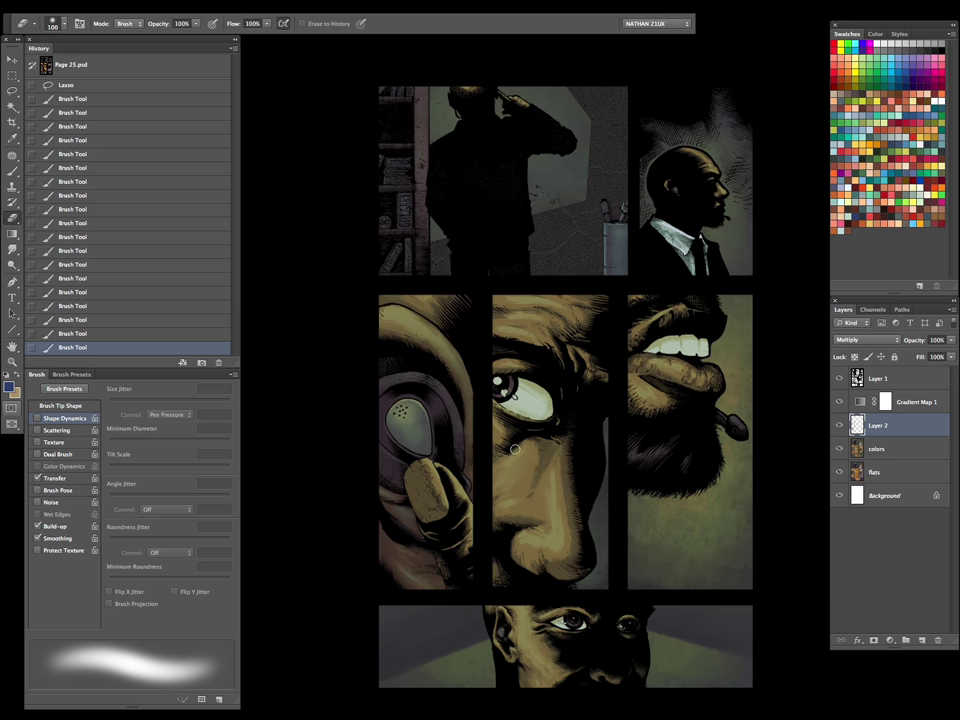
key(bracketright)
key(bracketright)
drag(415, 572, 450, 410)
mouse_move(413, 548)
mouse_down()
mouse_move(403, 475)
mouse_move(467, 354)
mouse_move(461, 311)
mouse_move(502, 173)
mouse_up()
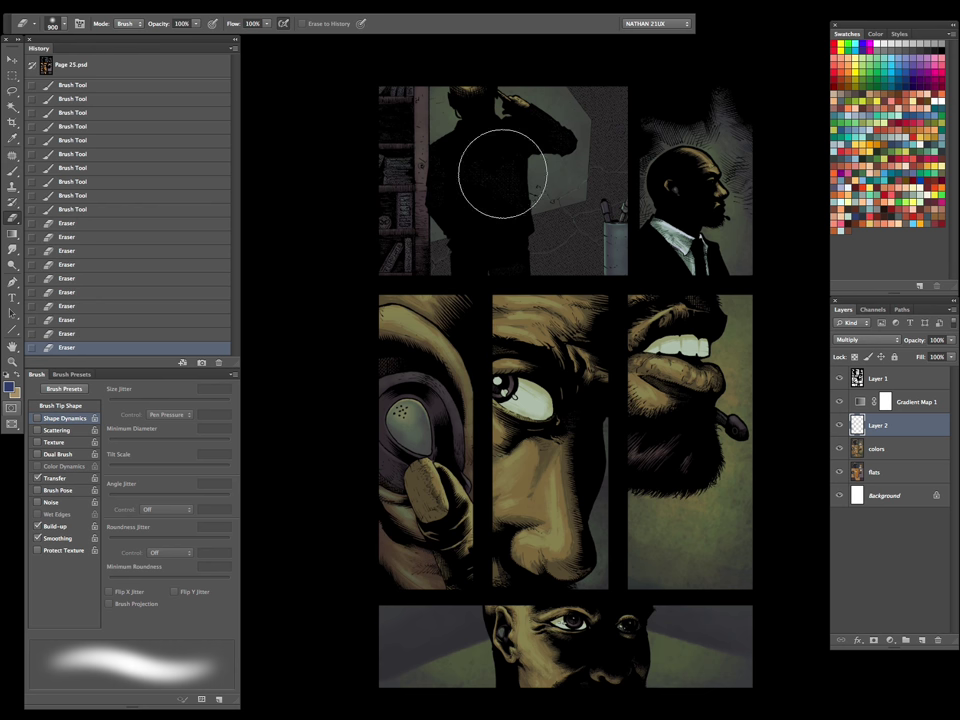
scroll(642, 380, down, 2)
scroll(641, 381, left, 3)
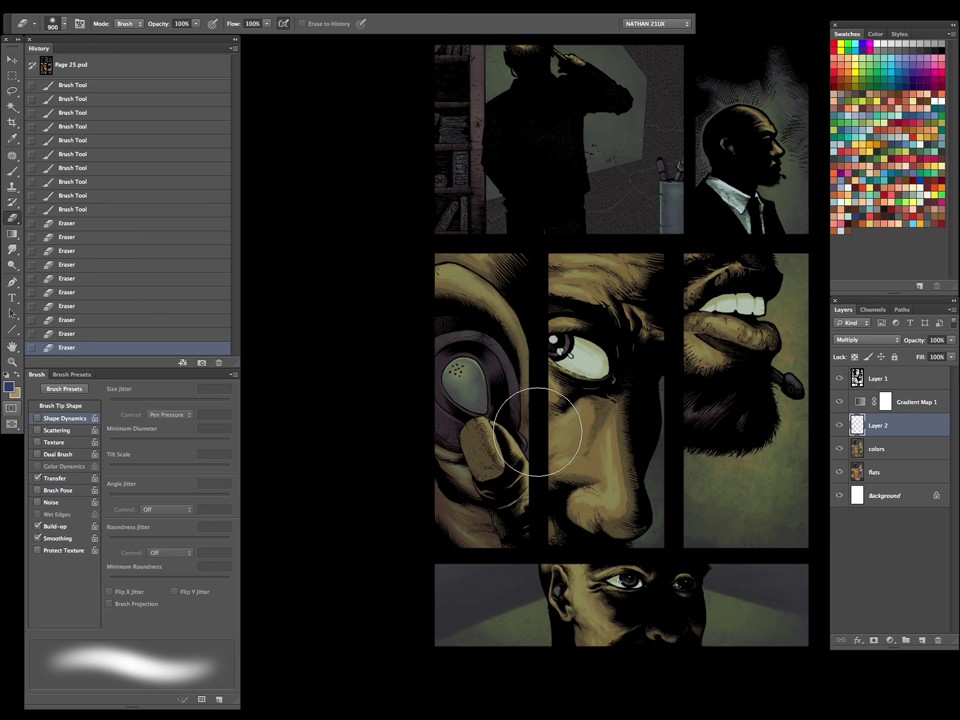
key(b)
mouse_move(537, 432)
mouse_down()
mouse_move(489, 560)
mouse_move(488, 513)
mouse_move(537, 350)
mouse_up()
Add a final shading dab, then Magic Wand-select the mouth and hand areas on the flats layer
click(537, 347)
click(892, 472)
key(w)
key(ctrl+d)
click(735, 330)
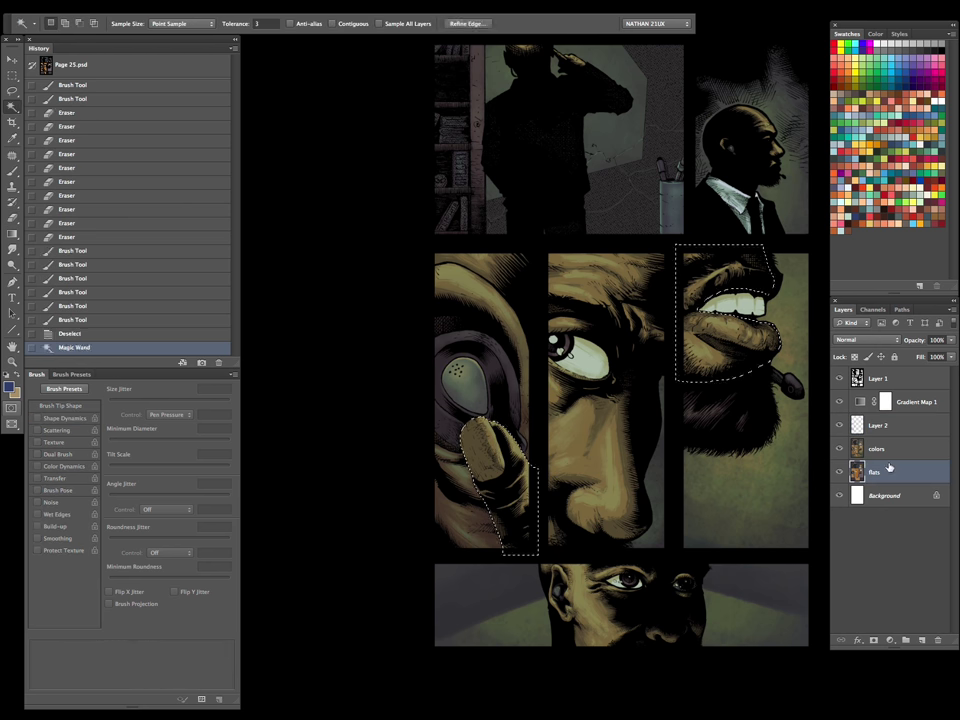
click(880, 449)
key(b)
key(ctrl+h)
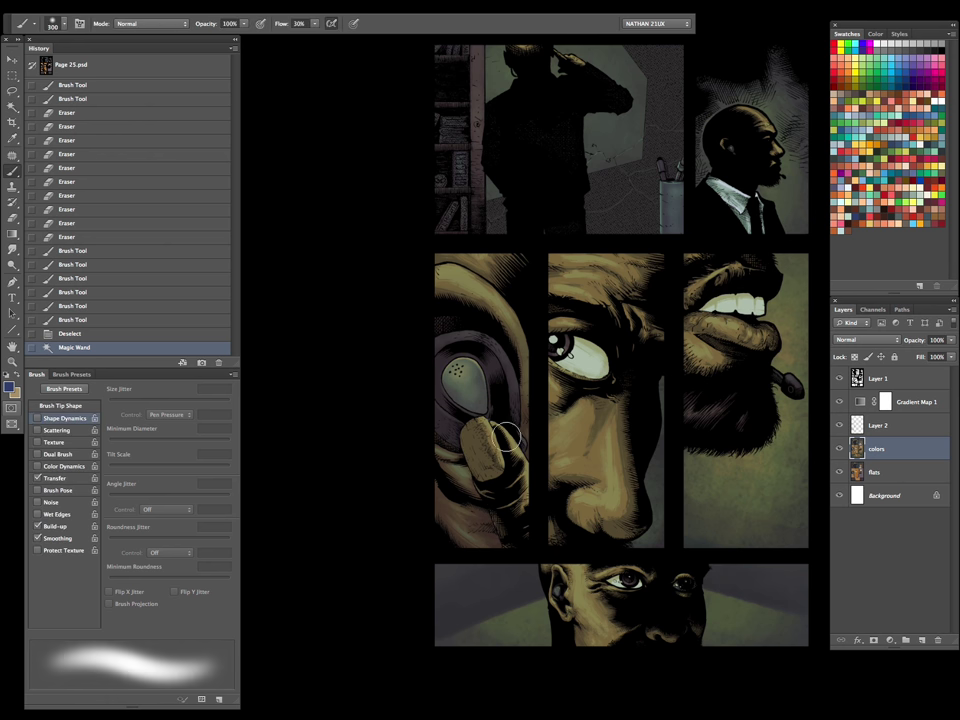
On Layer 2, shade the finger and erase excess shading from the finger and lens edge
click(471, 420)
key(])
key(ctrl+z)
click(875, 471)
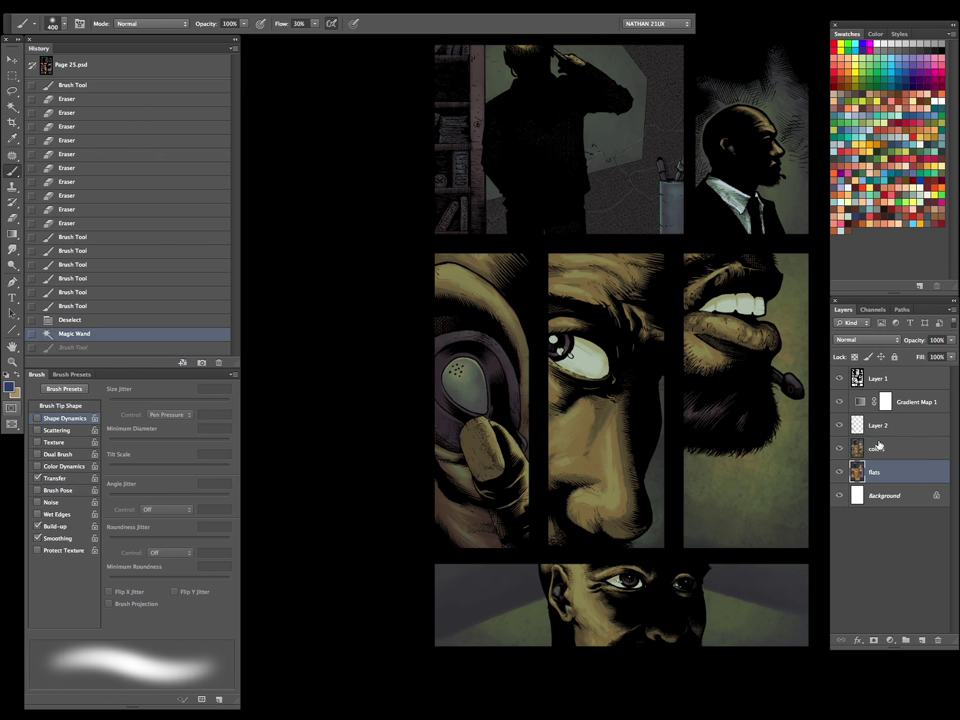
click(879, 447)
click(868, 432)
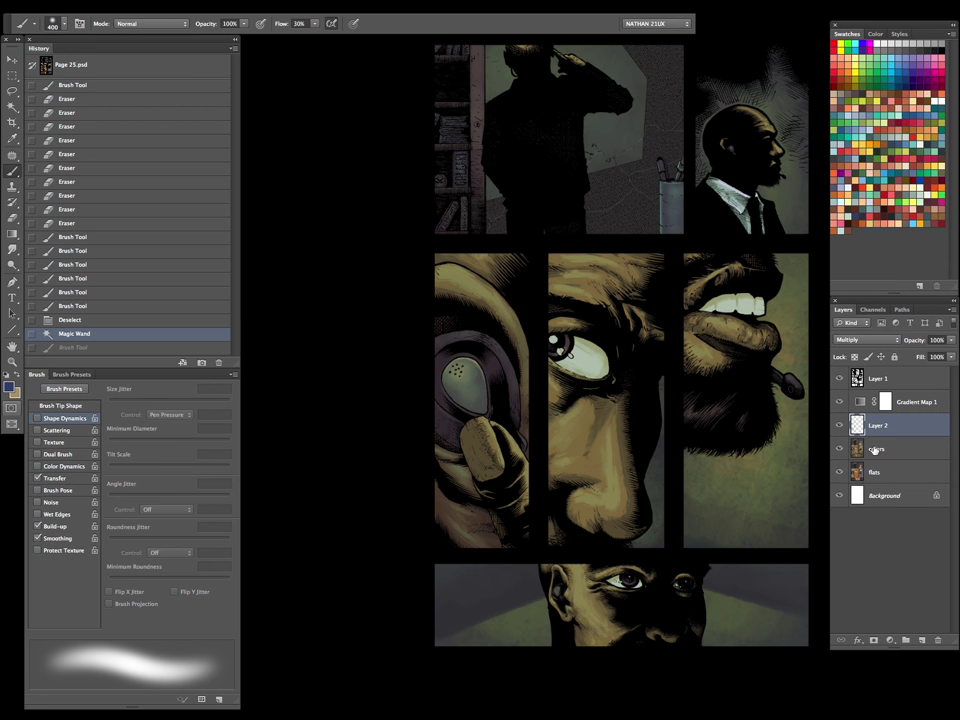
mouse_move(481, 441)
mouse_down()
mouse_move(508, 487)
mouse_move(476, 440)
mouse_move(463, 380)
mouse_up()
key(bracketright)
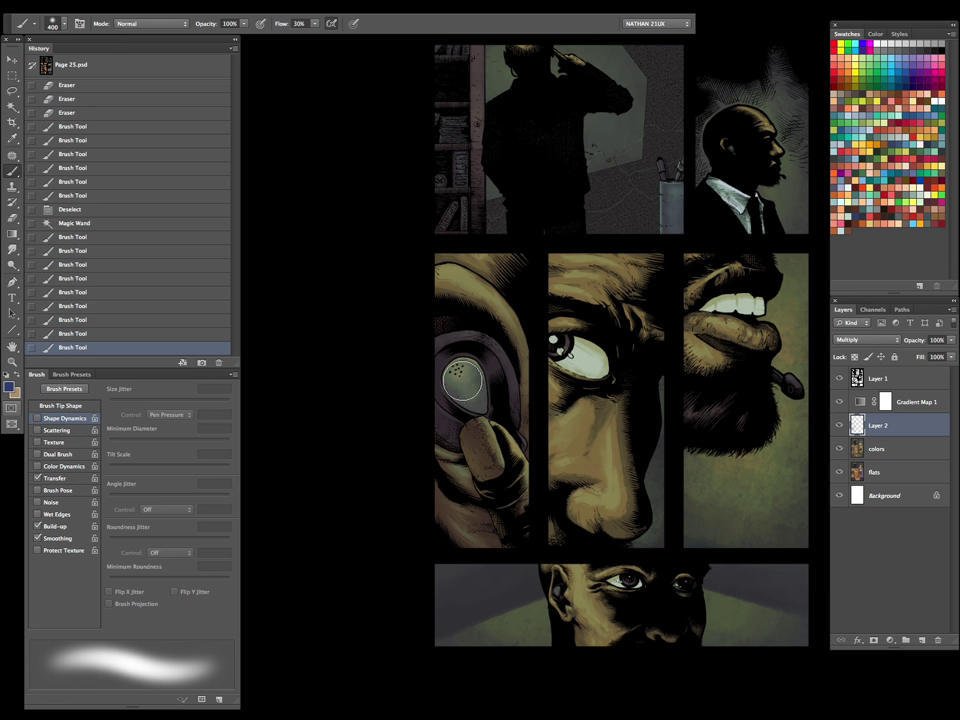
key(e)
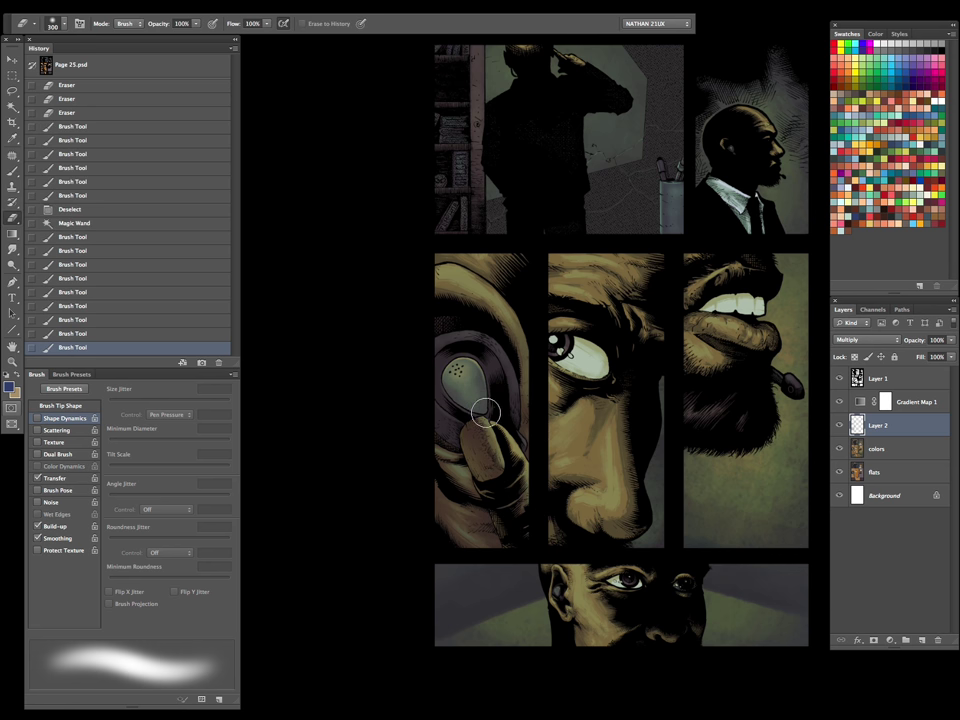
mouse_move(466, 413)
mouse_down()
mouse_move(478, 489)
mouse_move(470, 460)
mouse_move(525, 451)
mouse_move(490, 428)
mouse_move(539, 492)
mouse_up()
key(bracketright)
key(bracketleft)
key(bracketleft)
key(bracketleft)
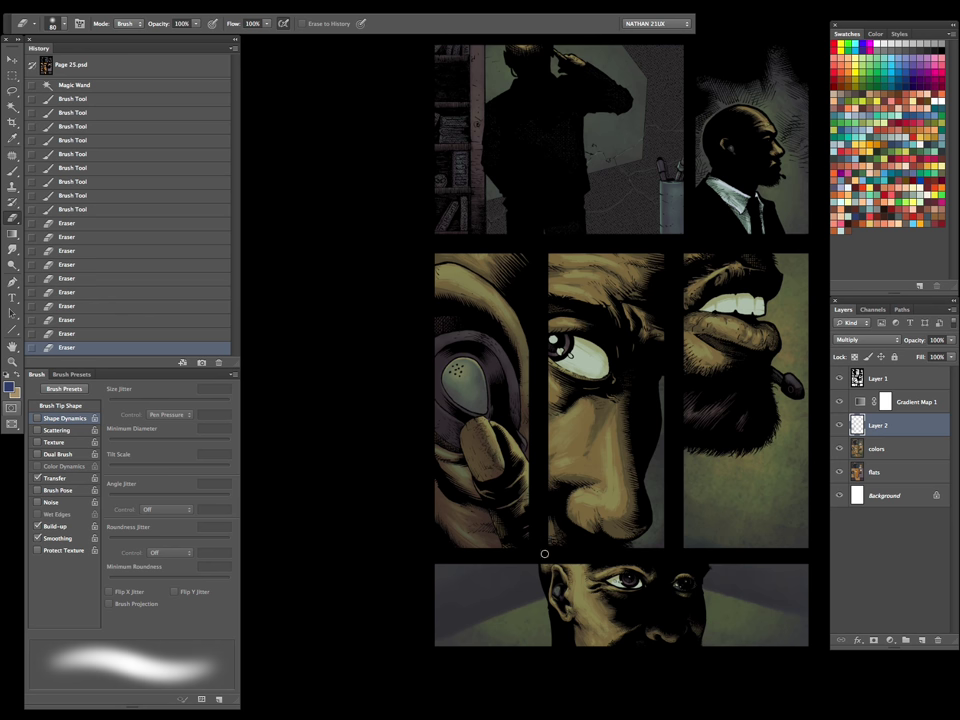
Select the middle panel's face skin from the flats and get ready to brush on Layer 2
click(889, 453)
key(w)
click(487, 222)
key(ctrl+d)
click(873, 472)
click(647, 270)
click(906, 429)
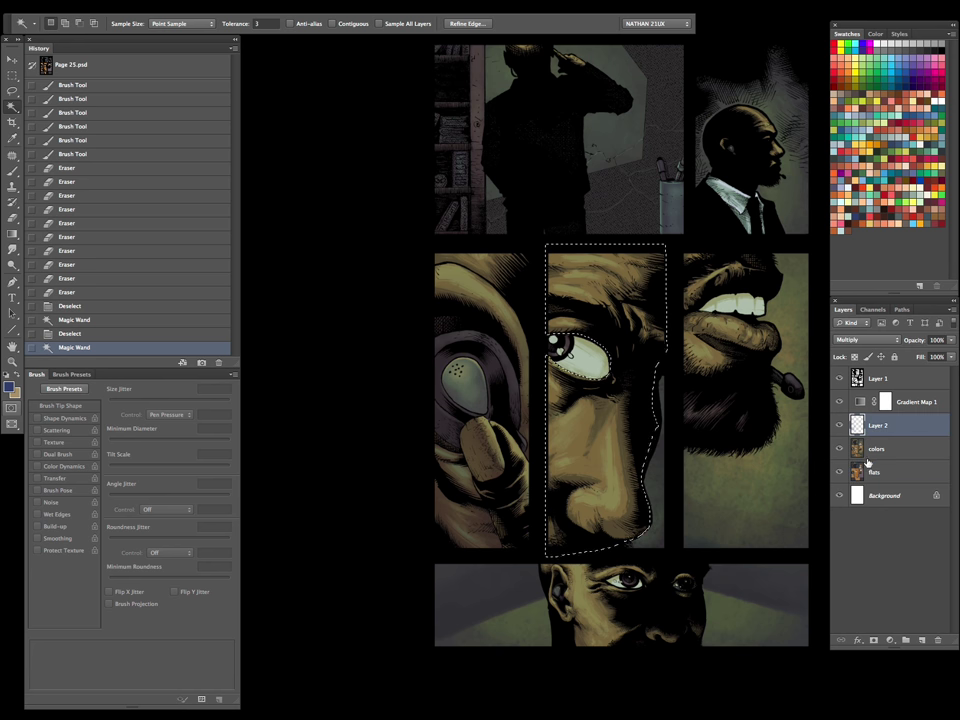
key(b)
key(ctrl+h)
Shade around the nose and darken the cheek beside it, then clear the selection
mouse_move(707, 321)
mouse_down()
mouse_move(663, 343)
mouse_move(671, 443)
mouse_up()
key(bracketleft)
key(bracketleft)
drag(620, 611, 674, 517)
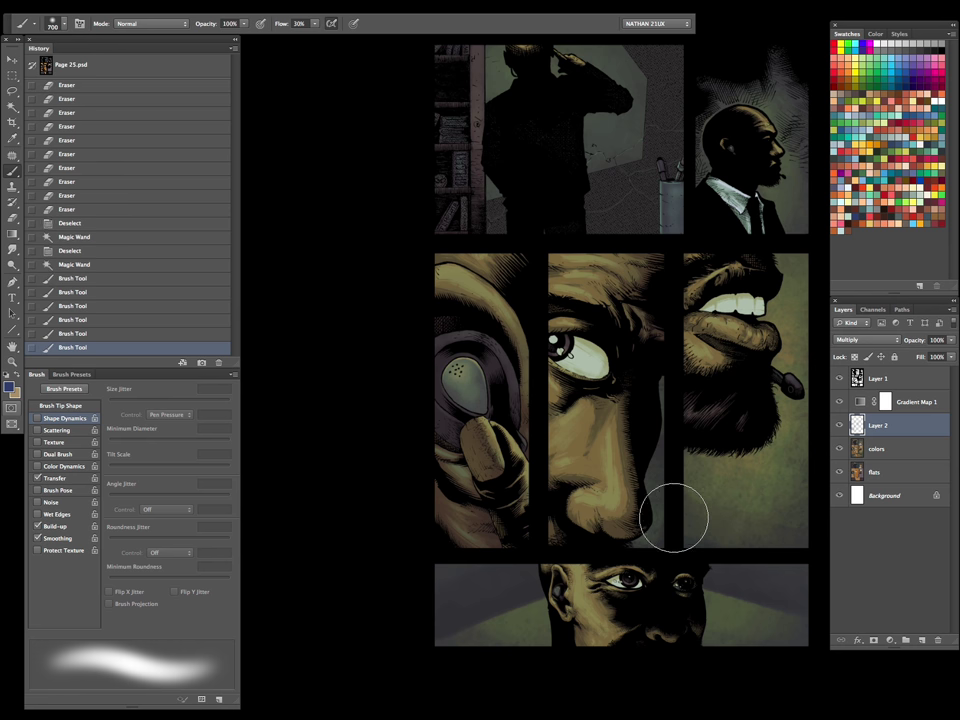
drag(765, 422, 662, 488)
key(ctrl+d)
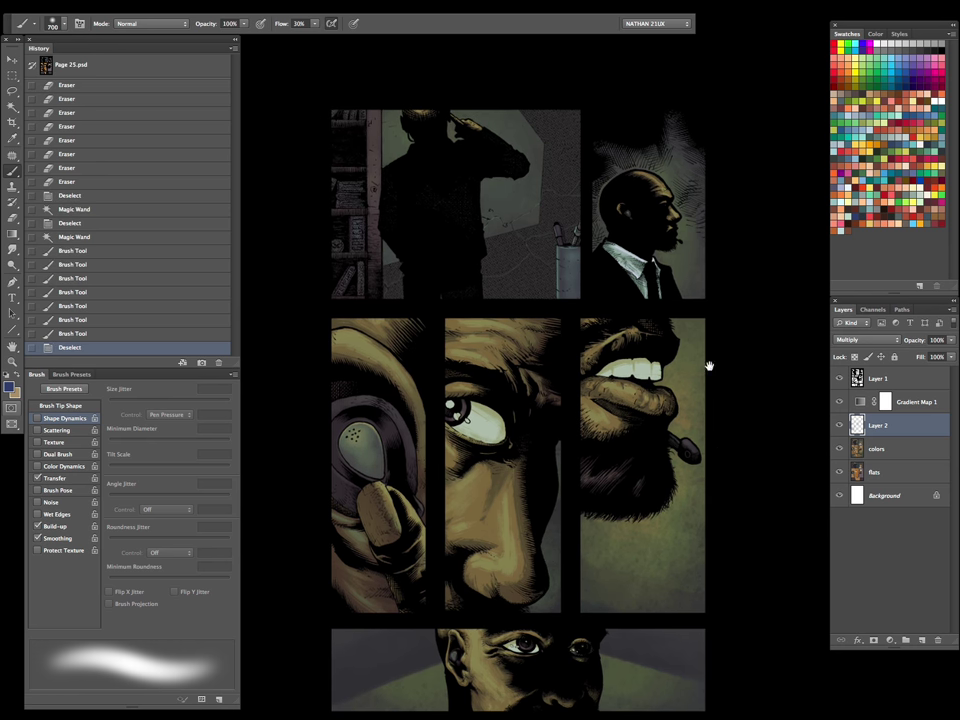
drag(708, 366, 676, 501)
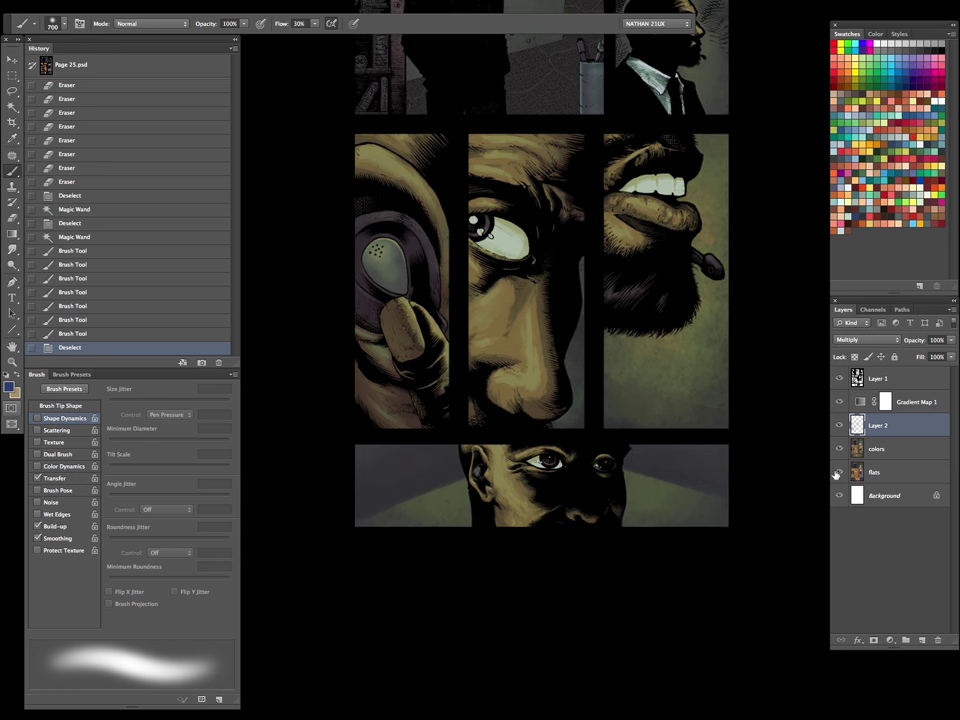
Select the bottom panel's skin from the flats and refine it with a Lasso outline on colors
click(876, 473)
key(w)
click(455, 340)
click(889, 450)
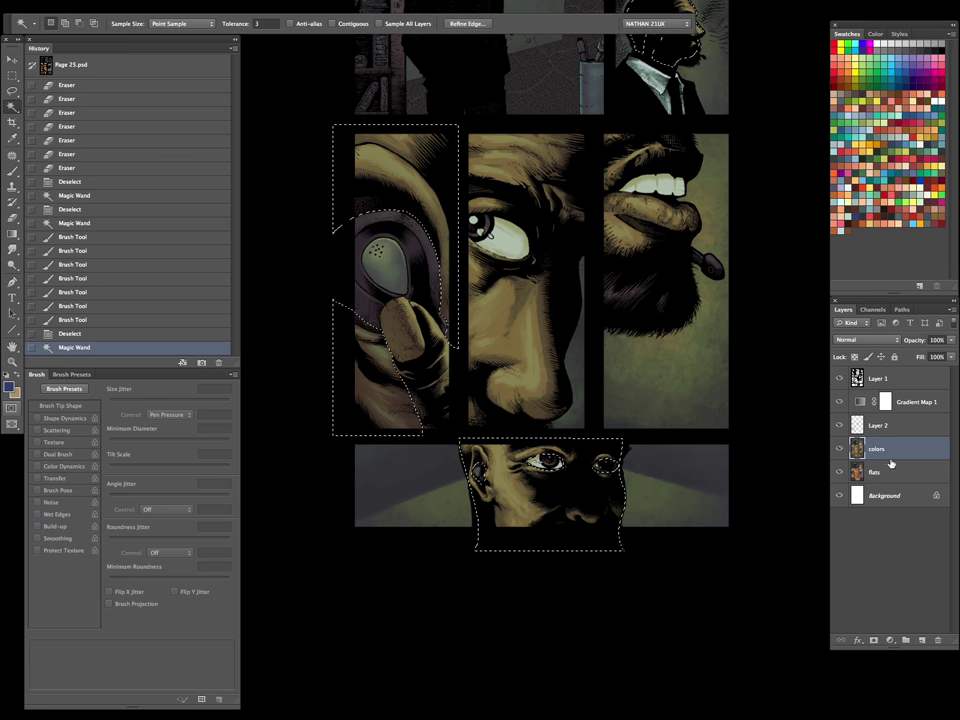
key(l)
drag(670, 276, 333, 611)
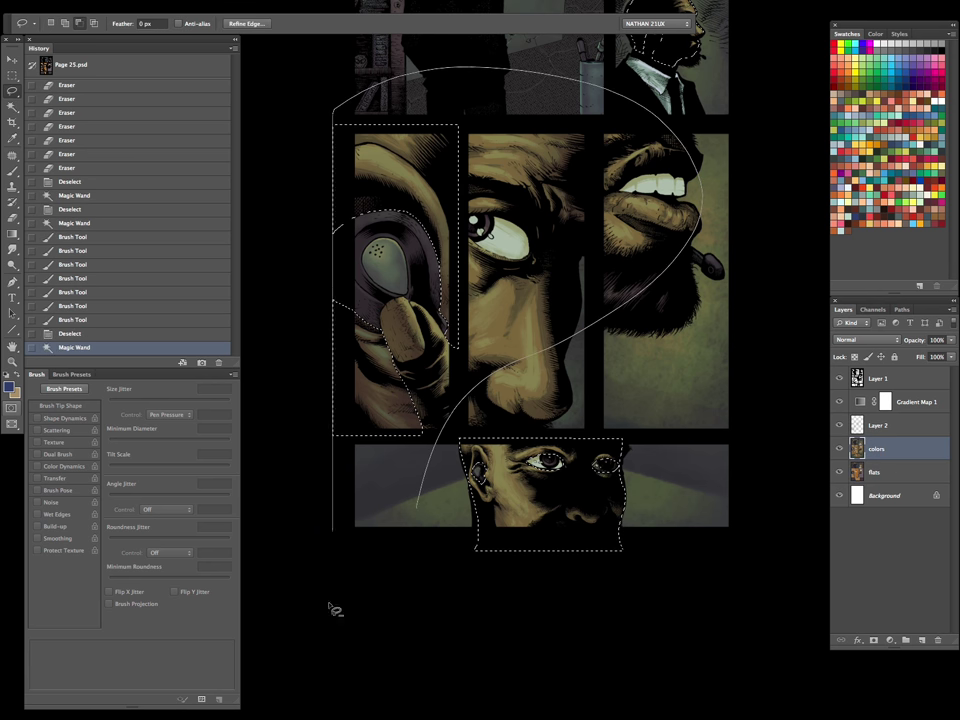
scroll(514, 467, up, 5)
scroll(370, 510, down, 10)
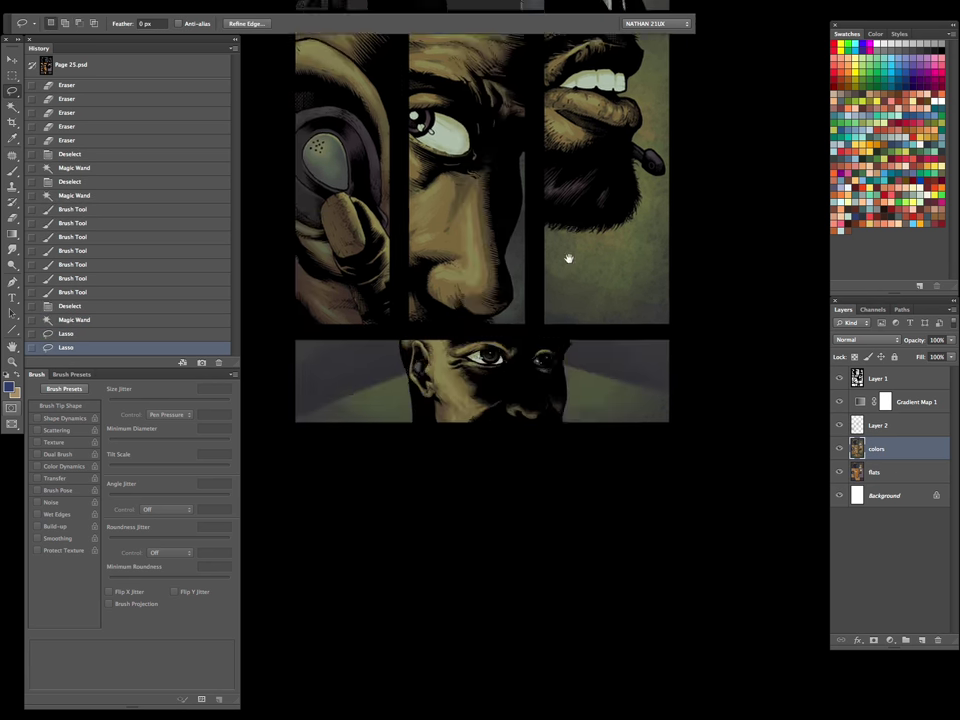
key(ctrl+h)
key(b)
Paint soft dark shading on the background right of the lower face
mouse_move(556, 410)
mouse_down()
mouse_move(559, 332)
mouse_move(550, 410)
mouse_up()
key(bracketleft)
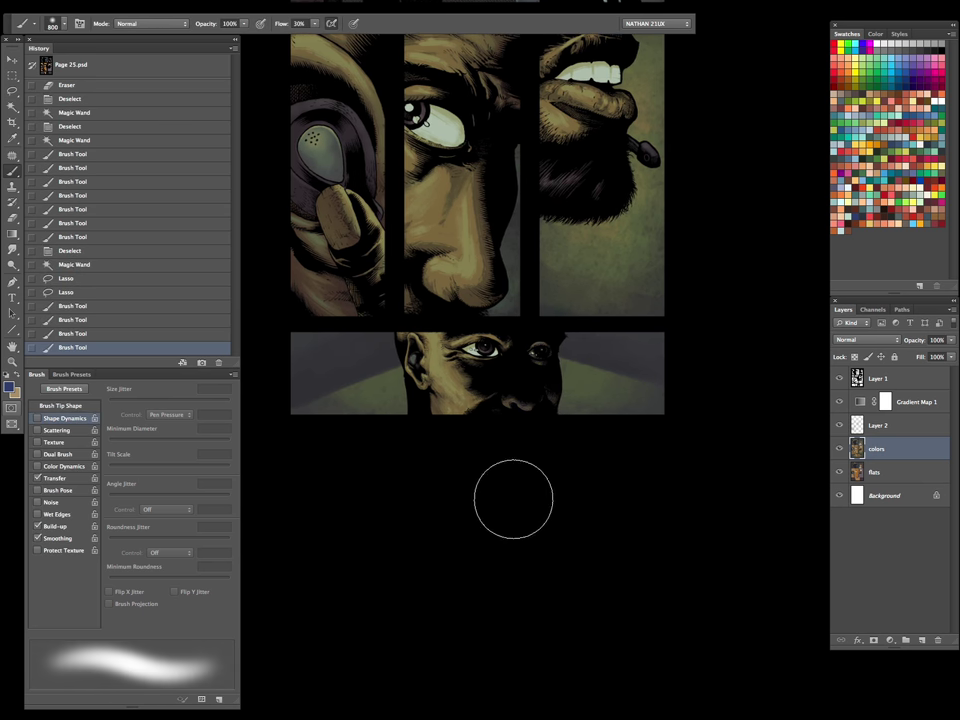
key(ctrl+alt+z)
key(ctrl+alt+z)
key(ctrl+alt+z)
mouse_move(568, 396)
mouse_down()
mouse_move(520, 439)
mouse_move(592, 312)
mouse_move(652, 434)
mouse_up()
click(536, 283)
Zoom out to the whole page, clear the selection, and undo a trial dodge stroke on the cheek
key(z)
drag(651, 378, 568, 542)
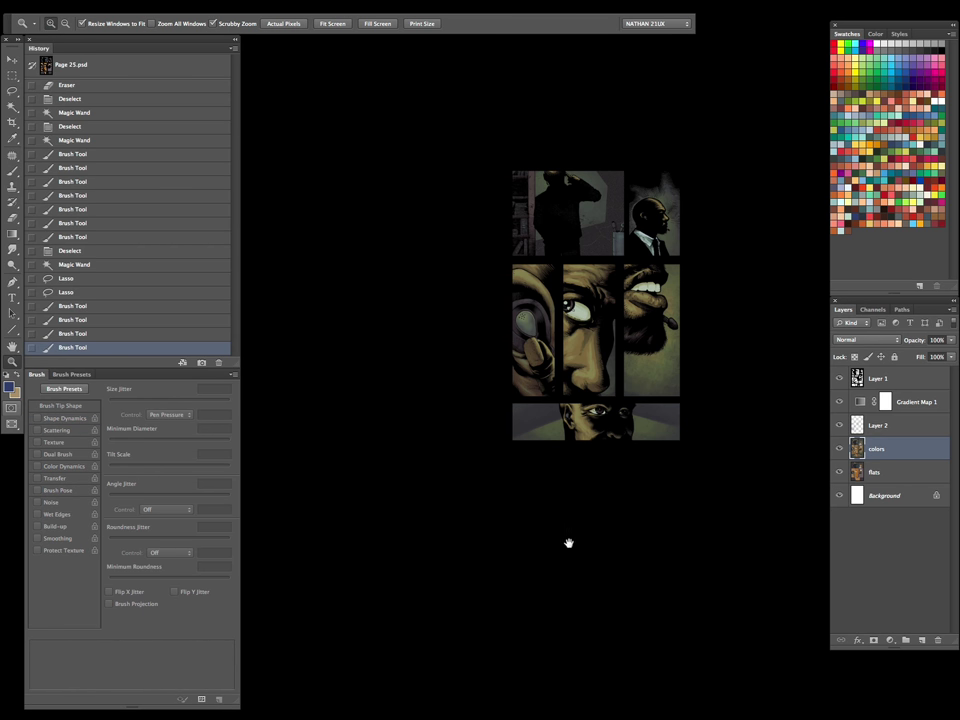
key(ctrl+d)
click(872, 477)
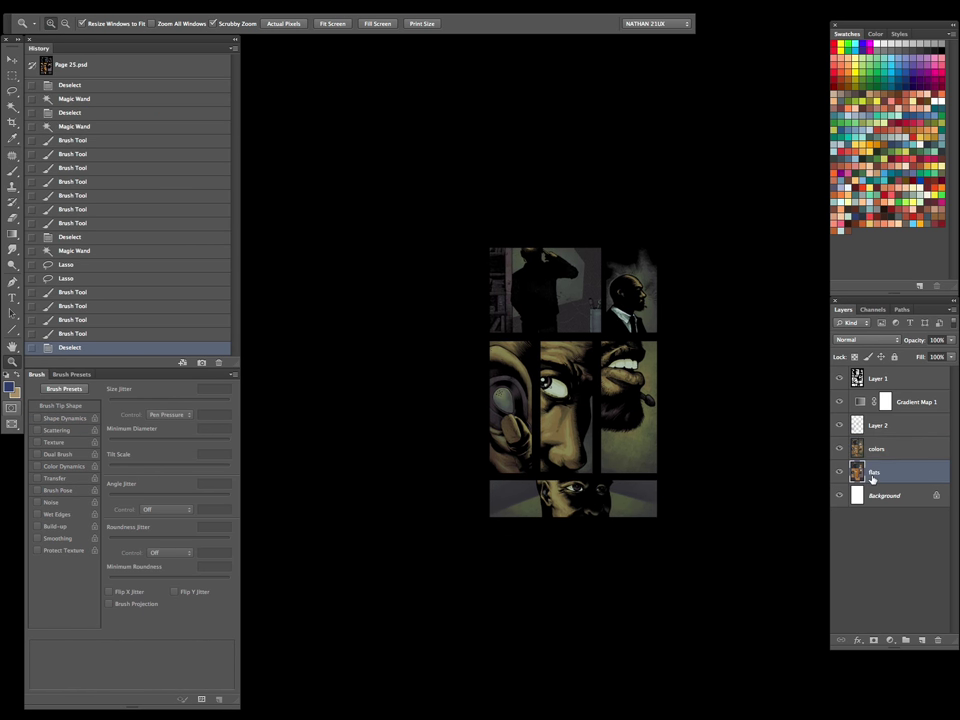
click(882, 452)
click(655, 422)
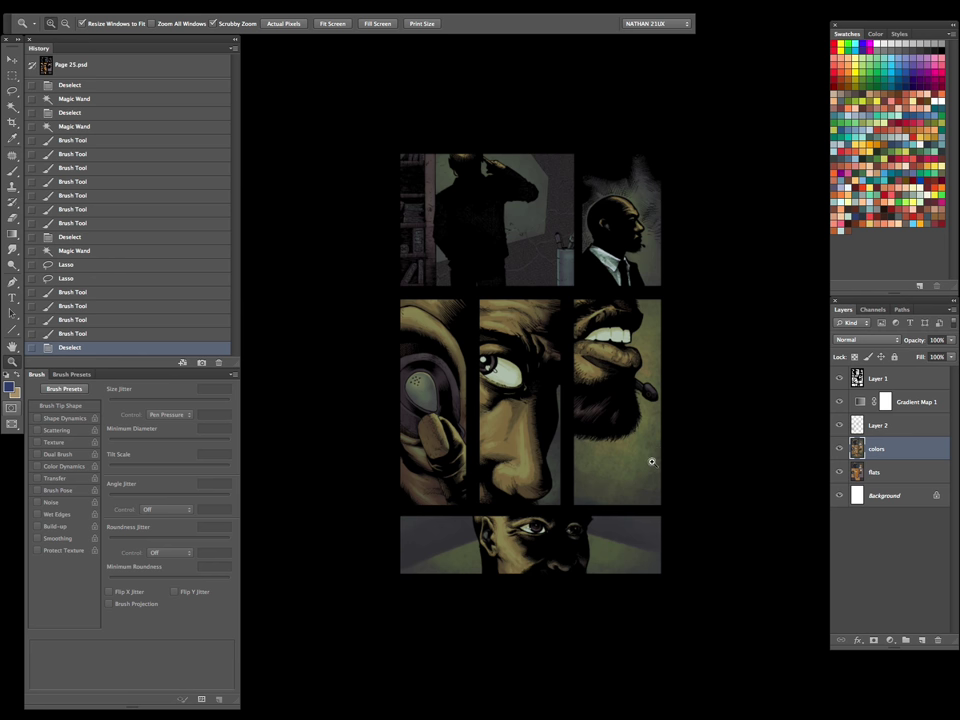
key(o)
drag(596, 427, 596, 465)
key(ctrl+z)
Select the right panel's background from the flats, box off part of it, and set a 1900 px Dodge brush
click(873, 471)
key(w)
click(619, 460)
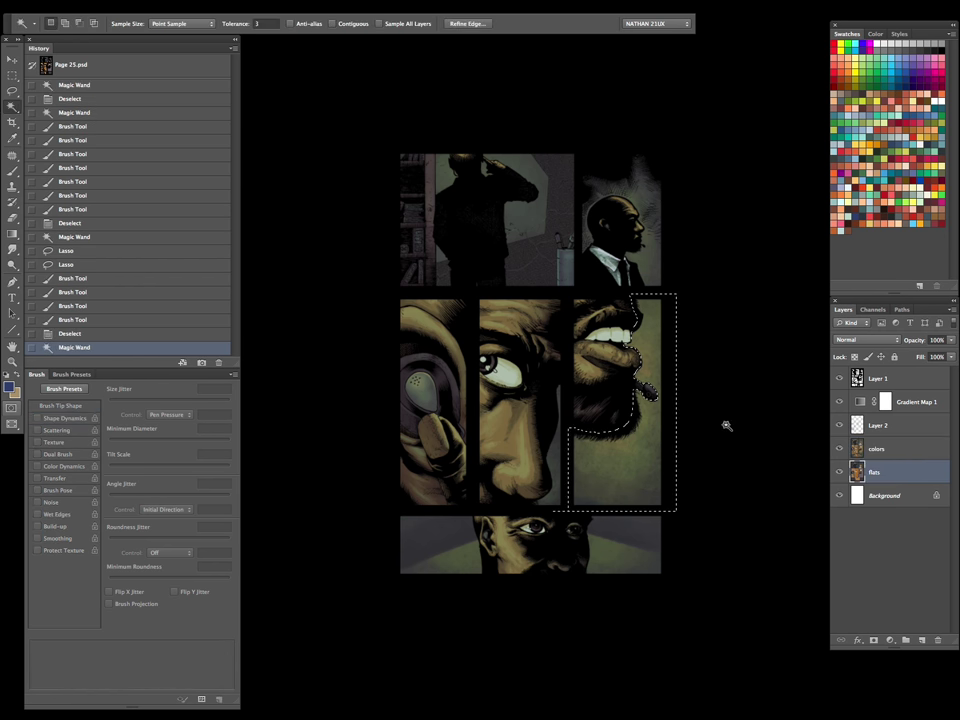
click(900, 450)
key(m)
drag(526, 480, 556, 511)
key(o)
key(ctrl+h)
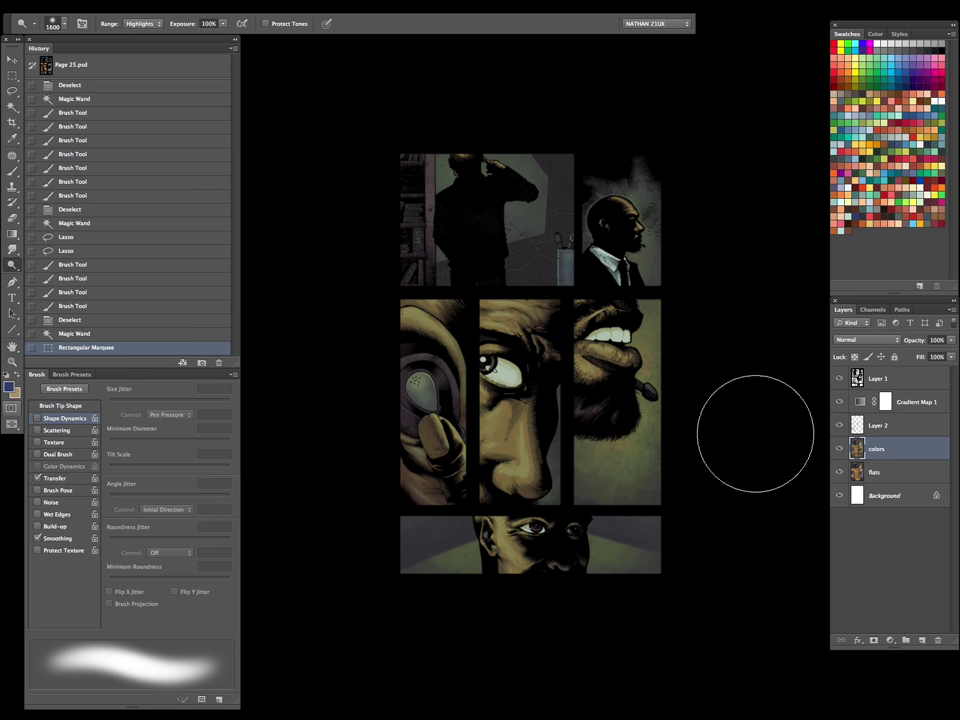
key(bracketright)
key(bracketright)
Dodge the mouth panel's background and beard, reverting unwanted strokes through History
mouse_move(574, 489)
mouse_down()
mouse_move(632, 396)
mouse_move(617, 374)
mouse_up()
drag(611, 476, 685, 411)
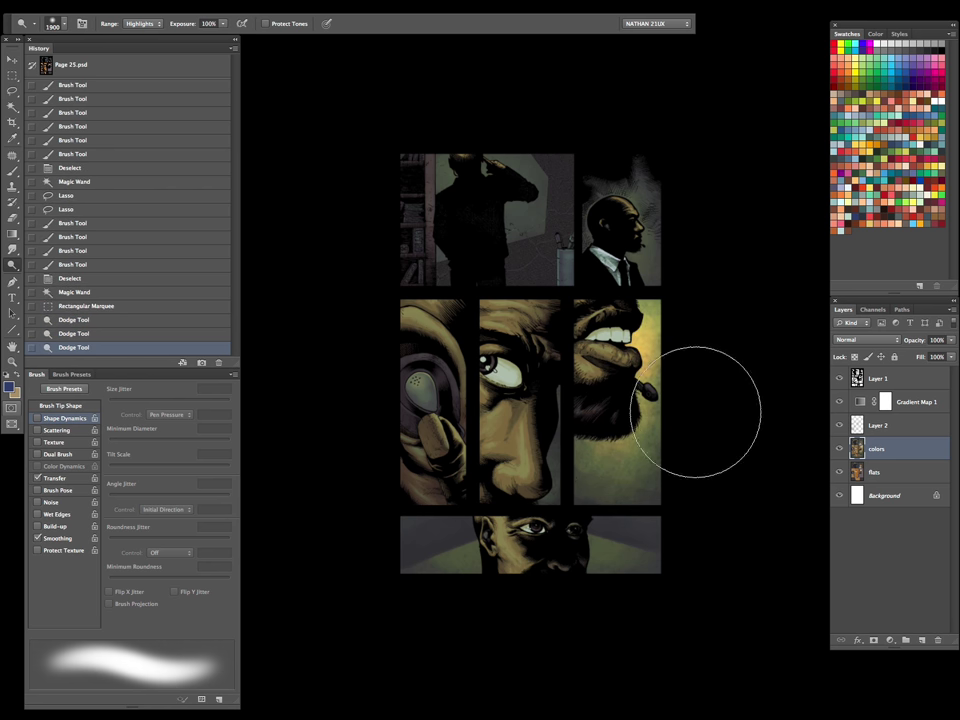
key(ctrl+z)
key(ctrl+z)
key(ctrl+z)
key(ctrl+alt+z)
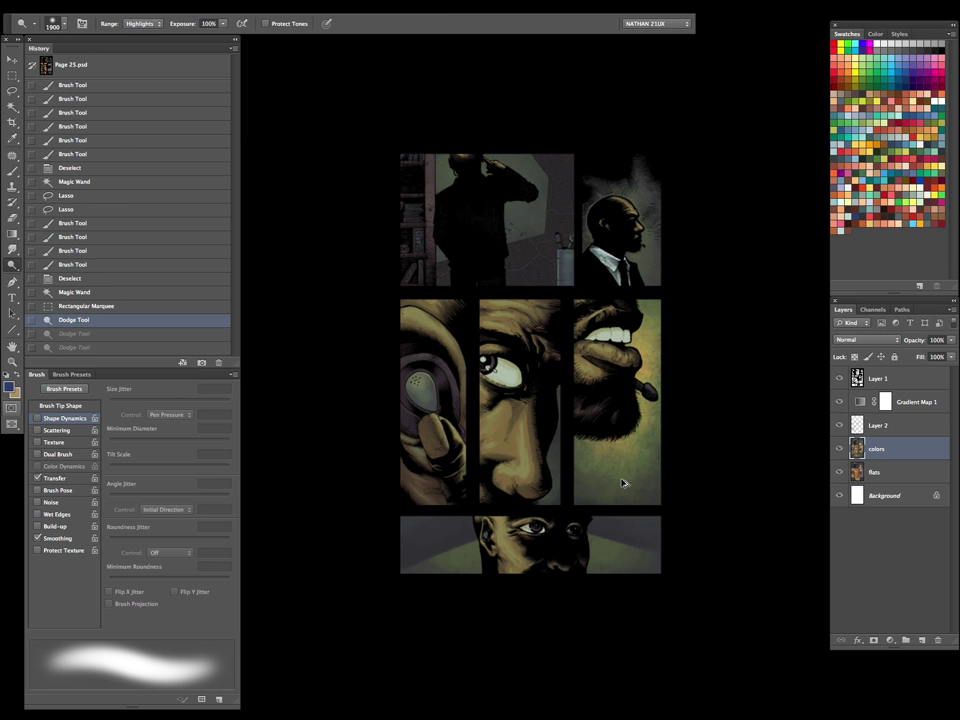
click(160, 306)
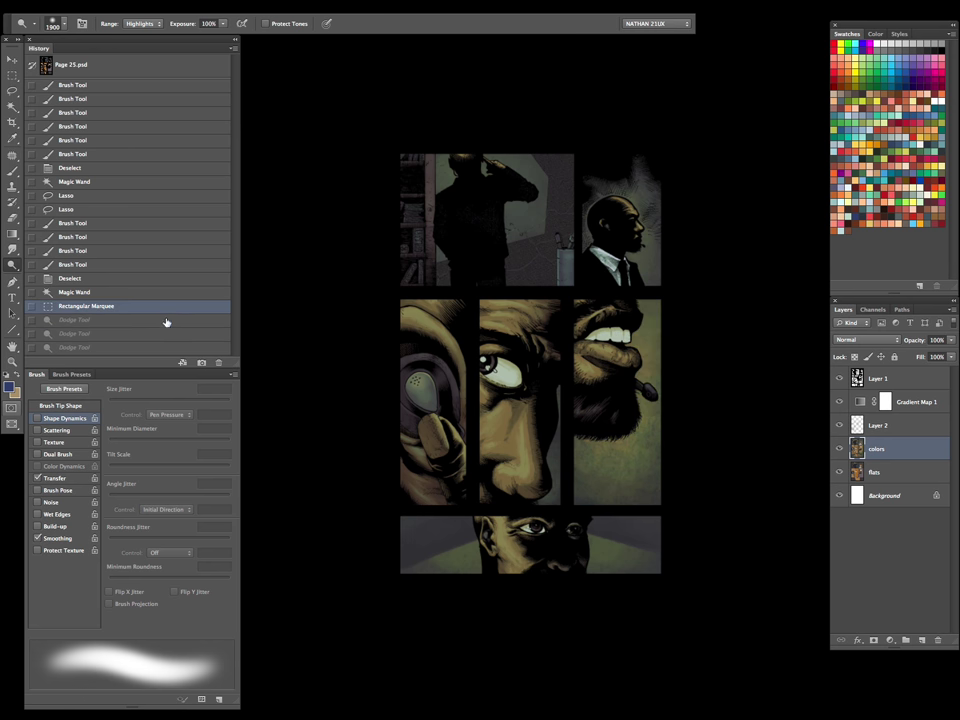
drag(628, 440, 575, 495)
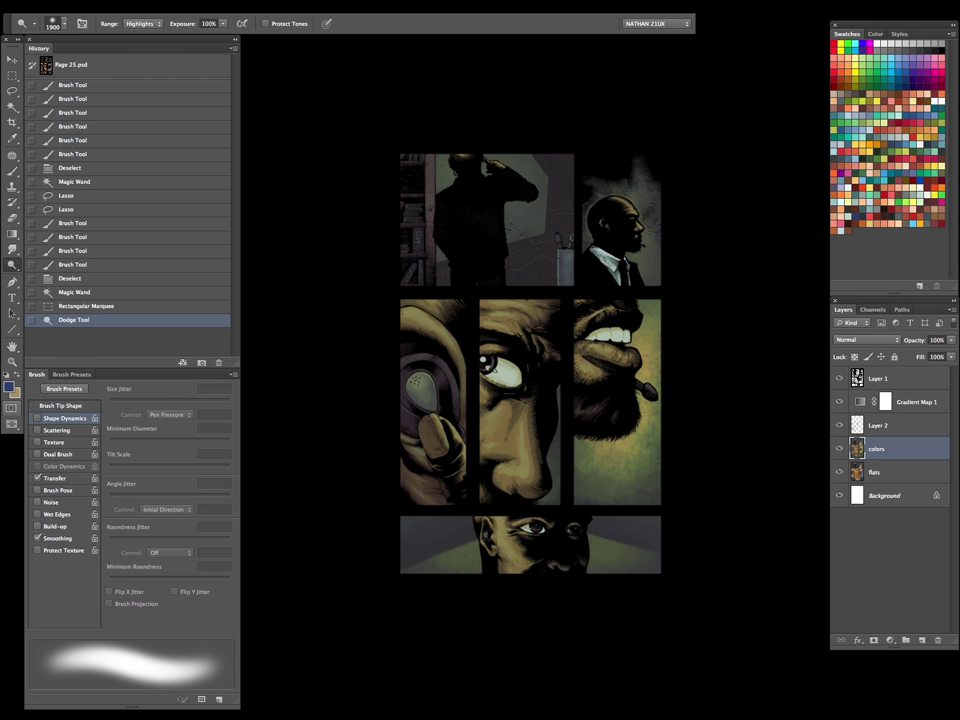
Preview the page without panels, then redo the remaining beard lightening strokes
key(Tab)
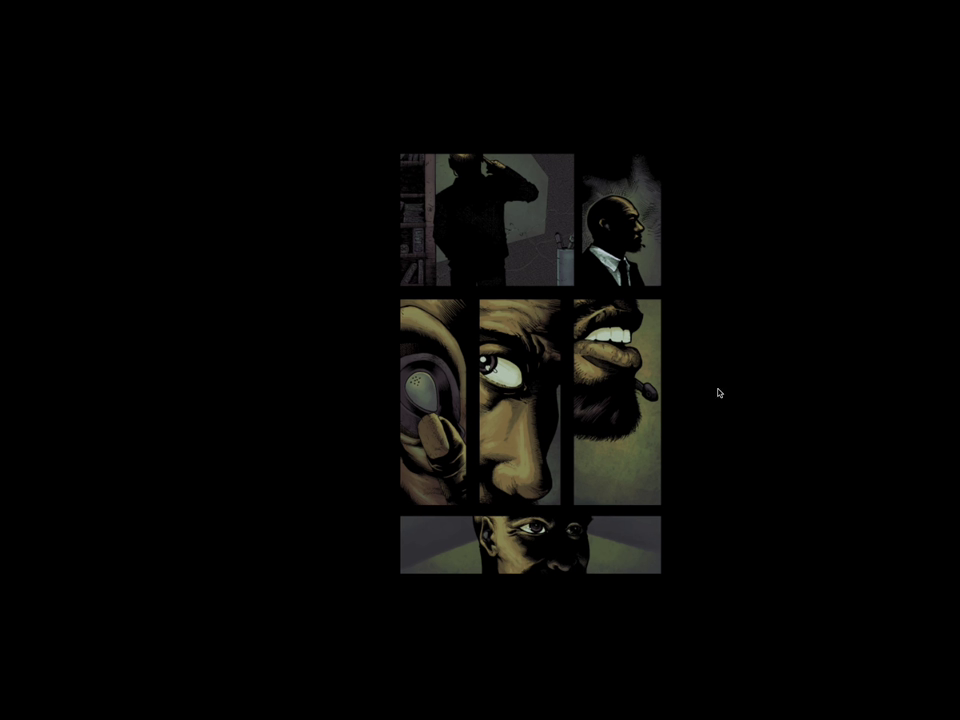
key(Tab)
key(ctrl+shift+z)
key(ctrl+shift+z)
key(ctrl+shift+z)
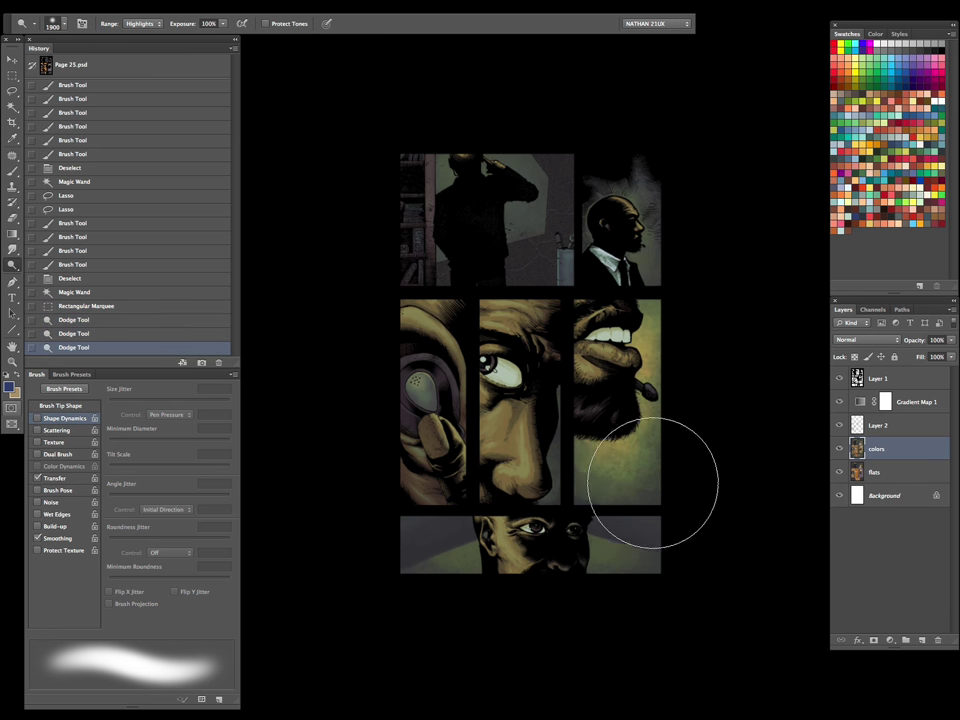
key(ctrl+shift+z)
key(ctrl+shift+z)
key(ctrl+shift+z)
key(ctrl+shift+z)
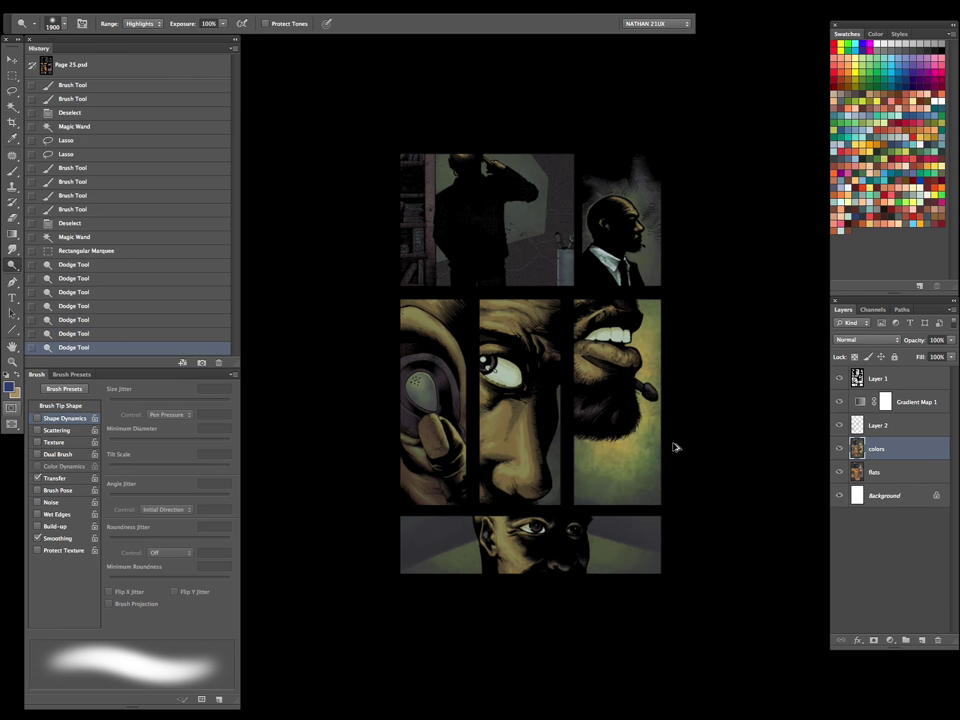
key(ctrl+shift+z)
key(ctrl+shift+z)
Dodge highlights onto the suited man in the upper-right panel
key(w)
key(ctrl+shift+z)
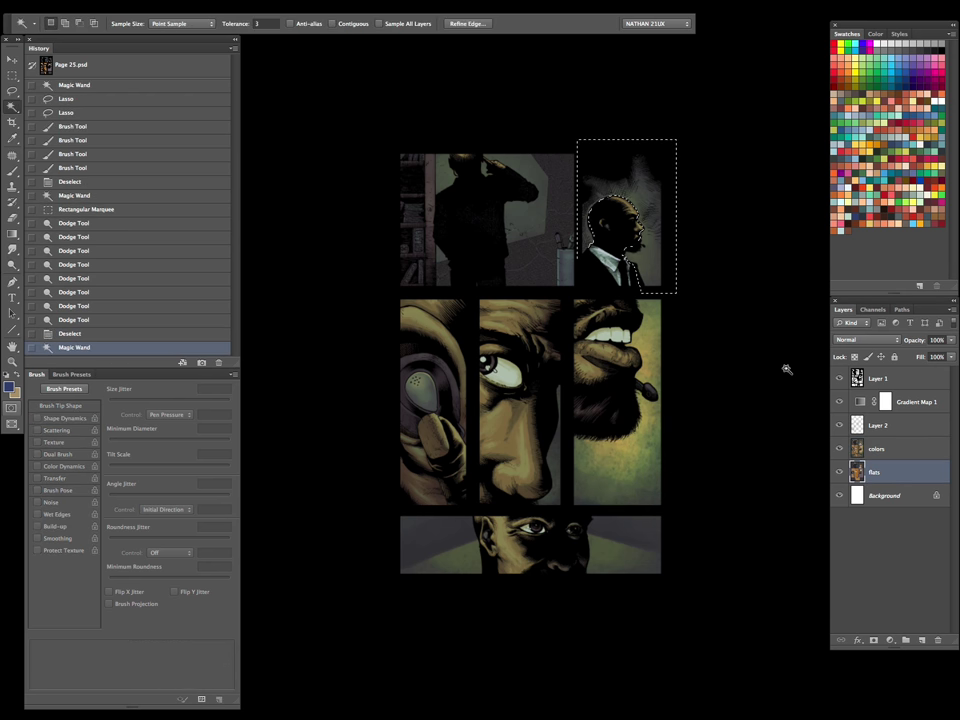
click(895, 449)
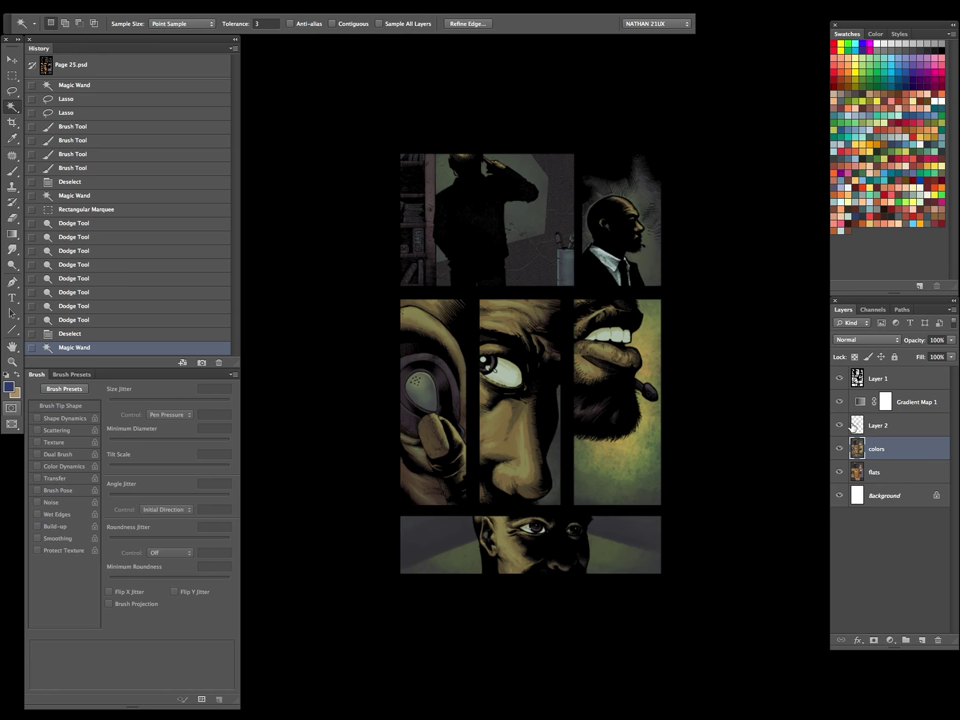
key(o)
mouse_move(616, 278)
mouse_down()
mouse_move(638, 223)
mouse_move(594, 342)
mouse_up()
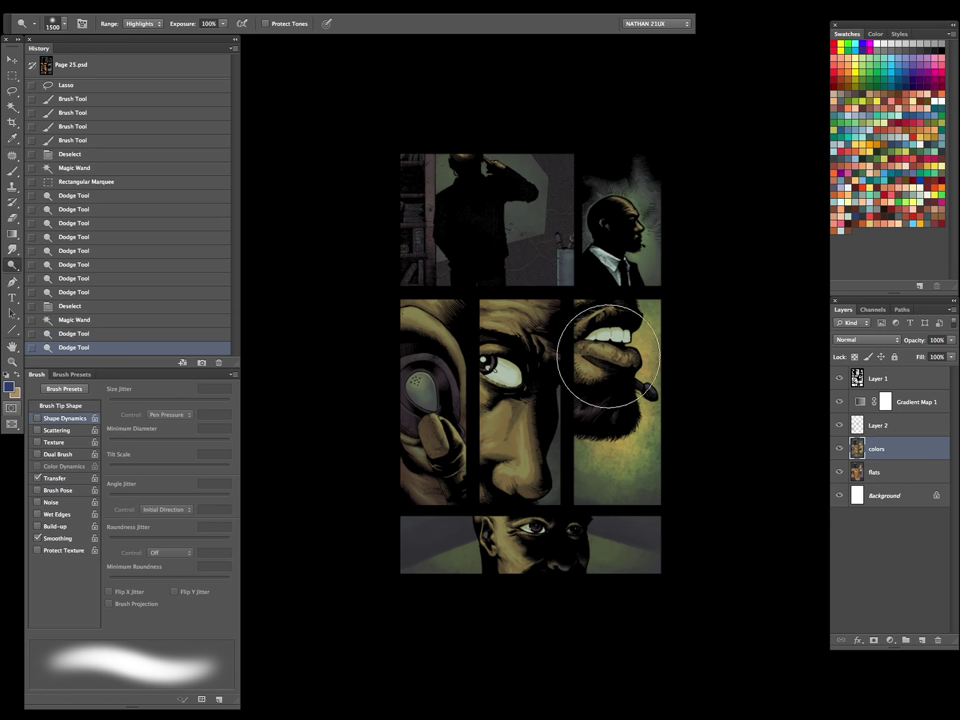
Select the upper-left figure from the flats, refine it with Lasso, and dodge the figure and wall
click(874, 472)
key(w)
key(ctrl+d)
click(529, 216)
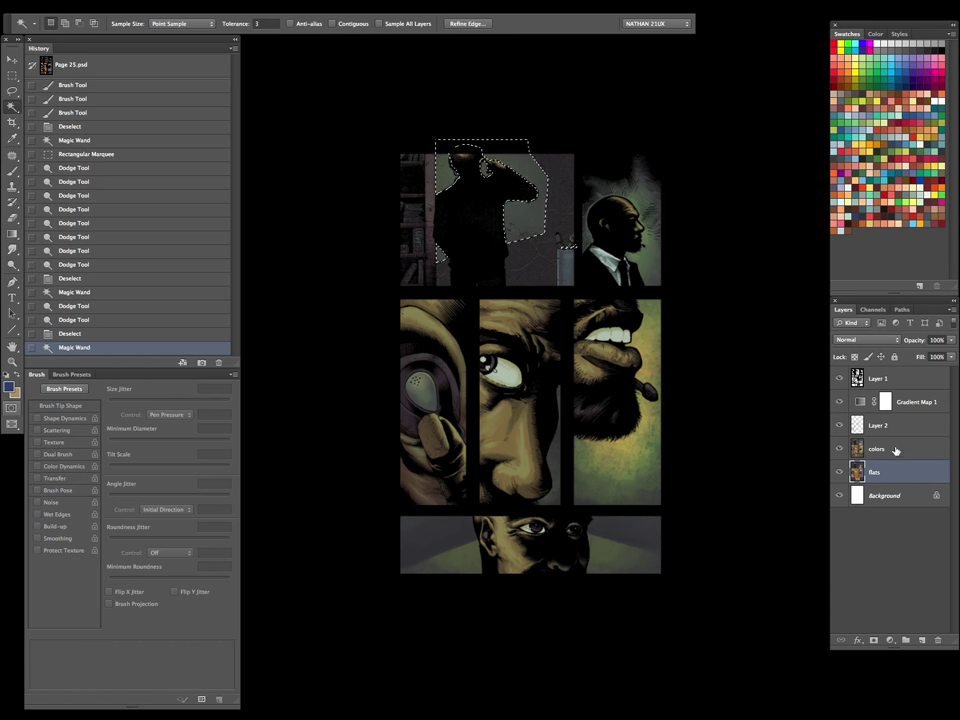
click(895, 449)
key(l)
drag(430, 179, 419, 209)
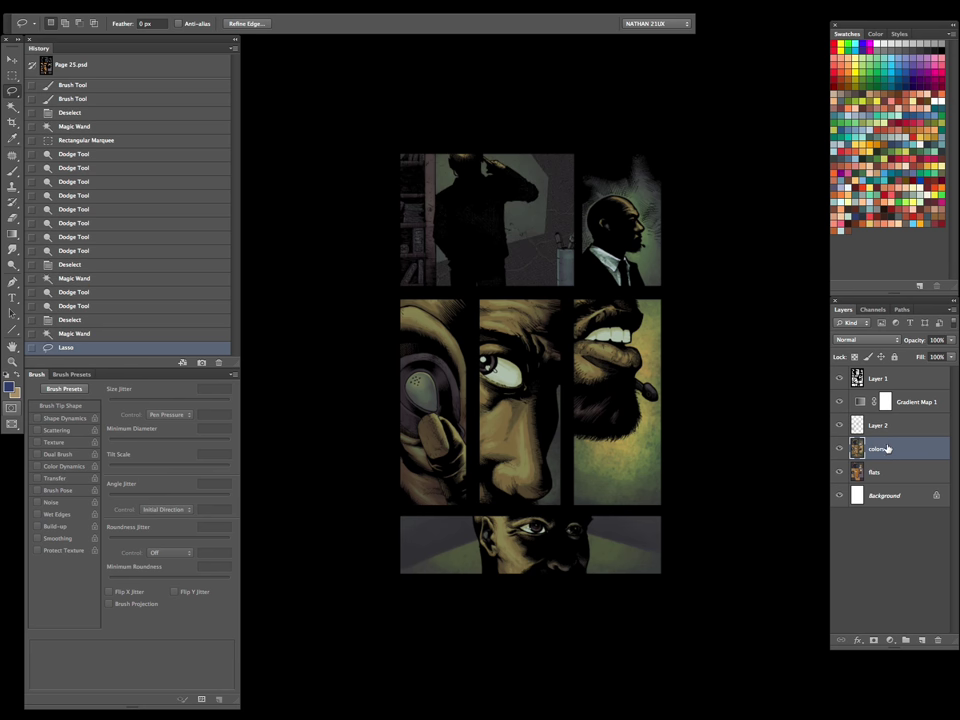
key(o)
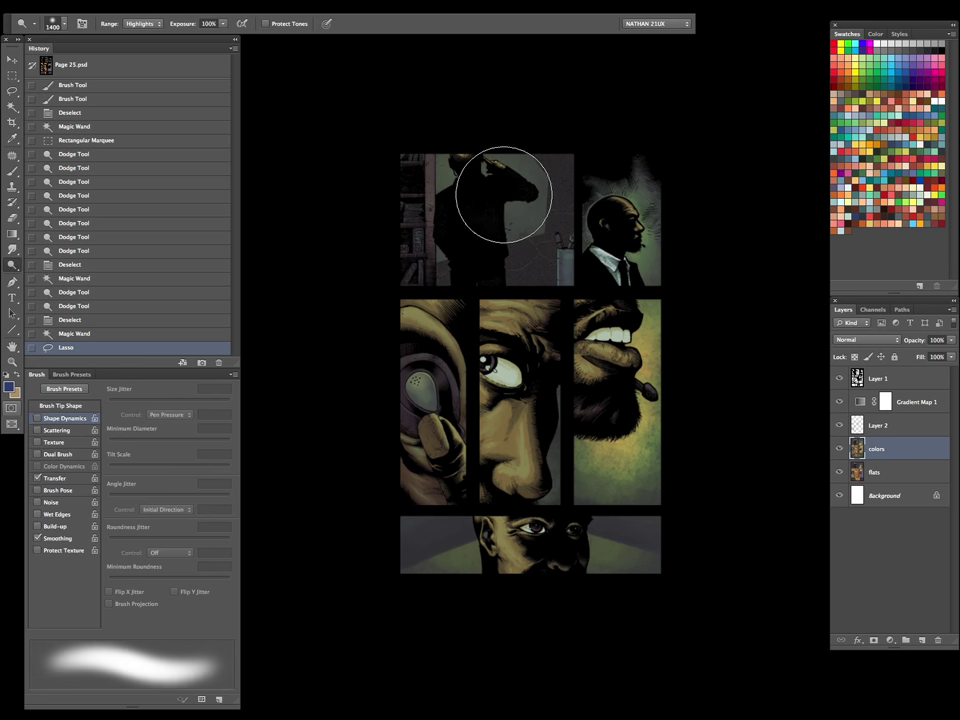
mouse_move(500, 220)
mouse_down()
mouse_move(512, 246)
mouse_move(447, 285)
mouse_up()
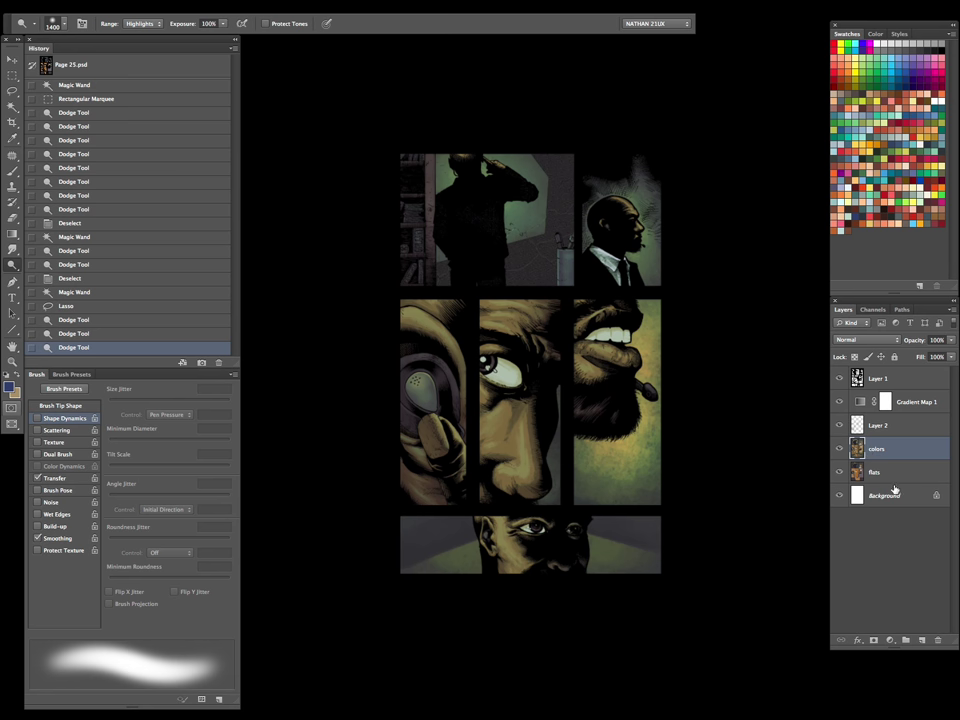
Select the bookshelf strip in the top panel from the flats layer
key(ctrl+d)
key(alt+bracketleft)
key(w)
click(433, 178)
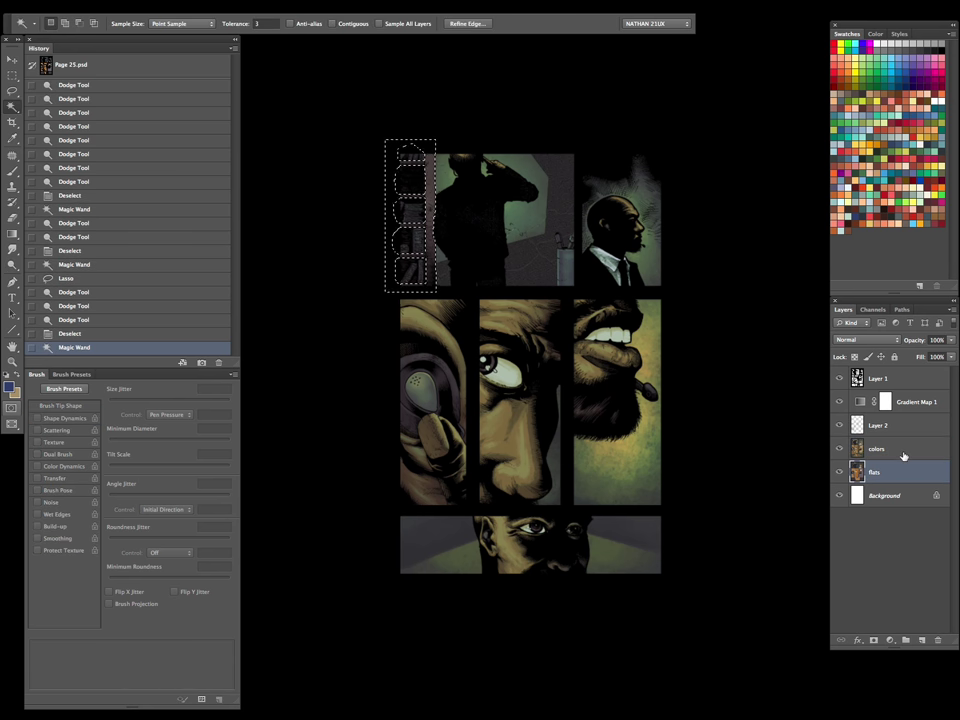
Apply Color Balance with midtones pushed to +14 green on the bookshelf strip, then deselect
key(Tab)
key(ctrl+b)
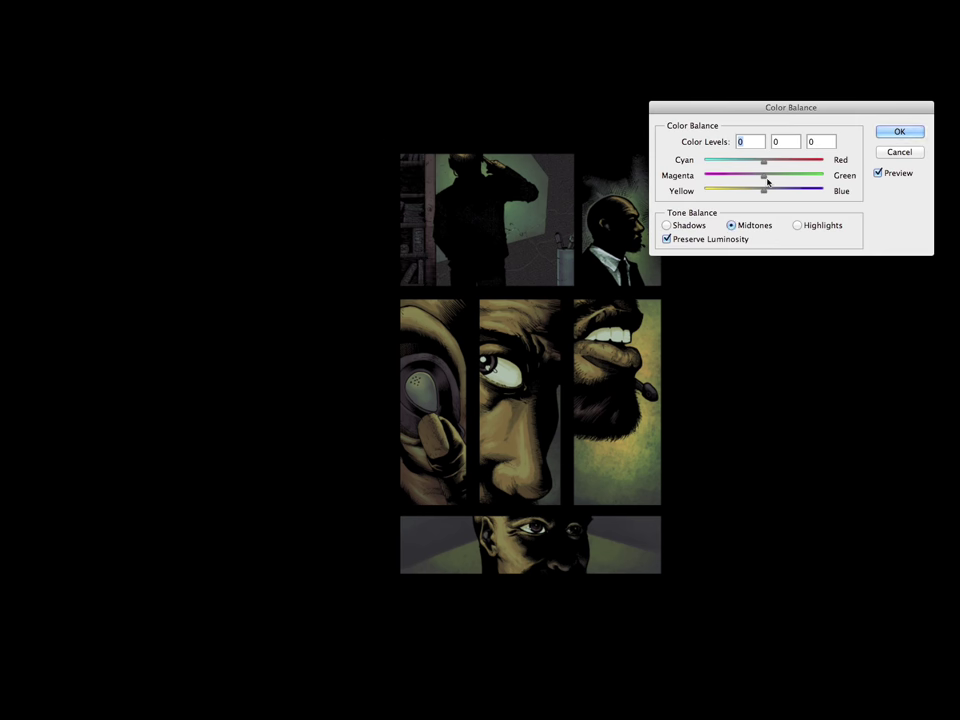
drag(767, 177, 771, 178)
click(899, 131)
key(ctrl+d)
key(Tab)
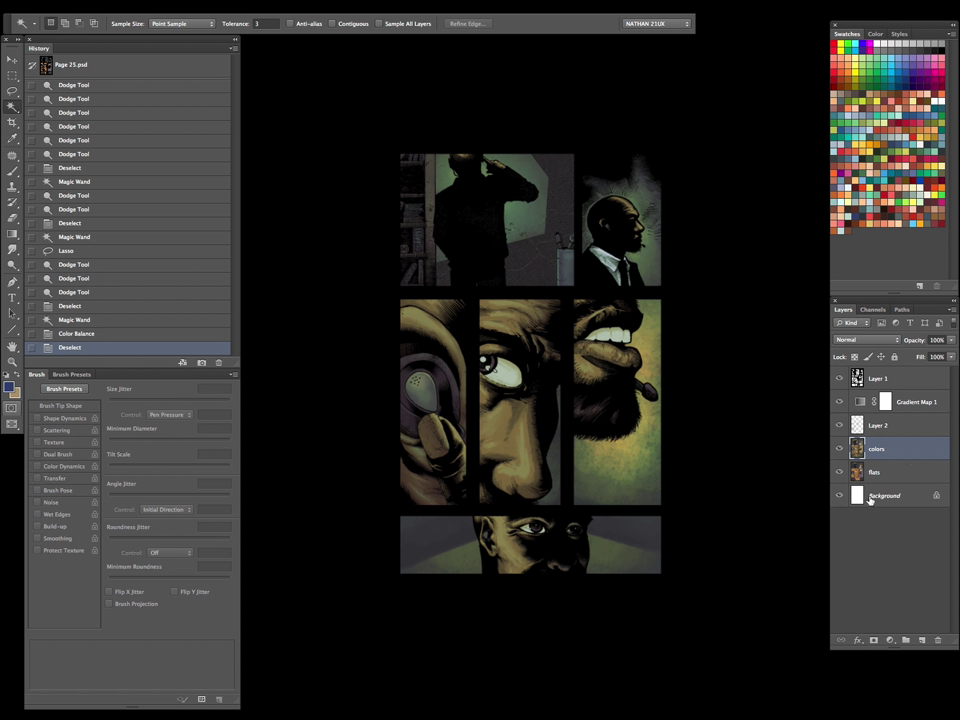